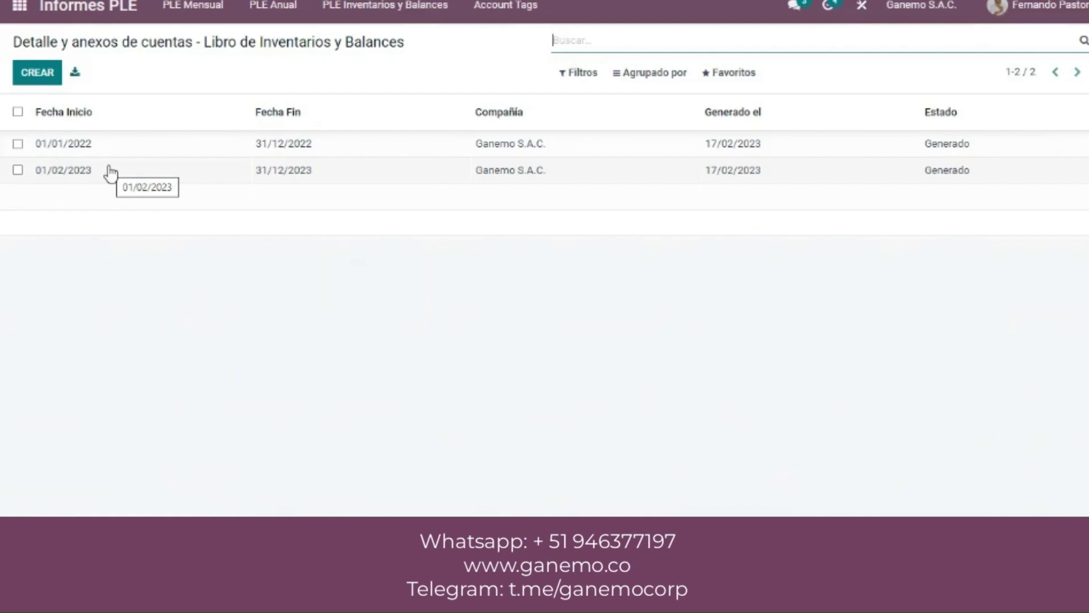
# - Return the 01/01/2022 - 31/12/2022 inventory and balances record to draft and generate its reports again
pyautogui.click(103, 147)
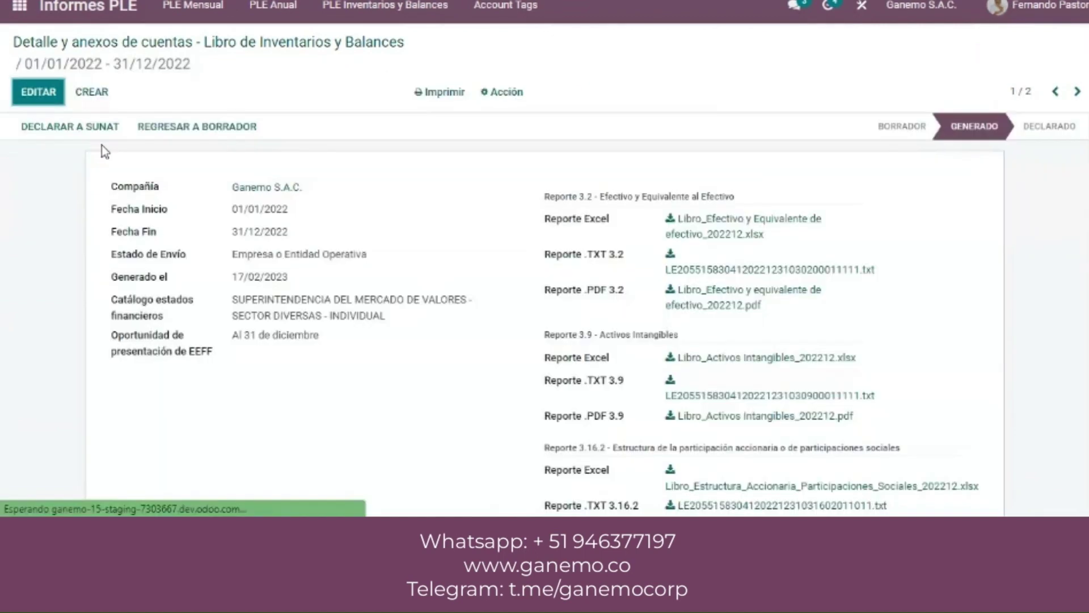
pyautogui.click(154, 140)
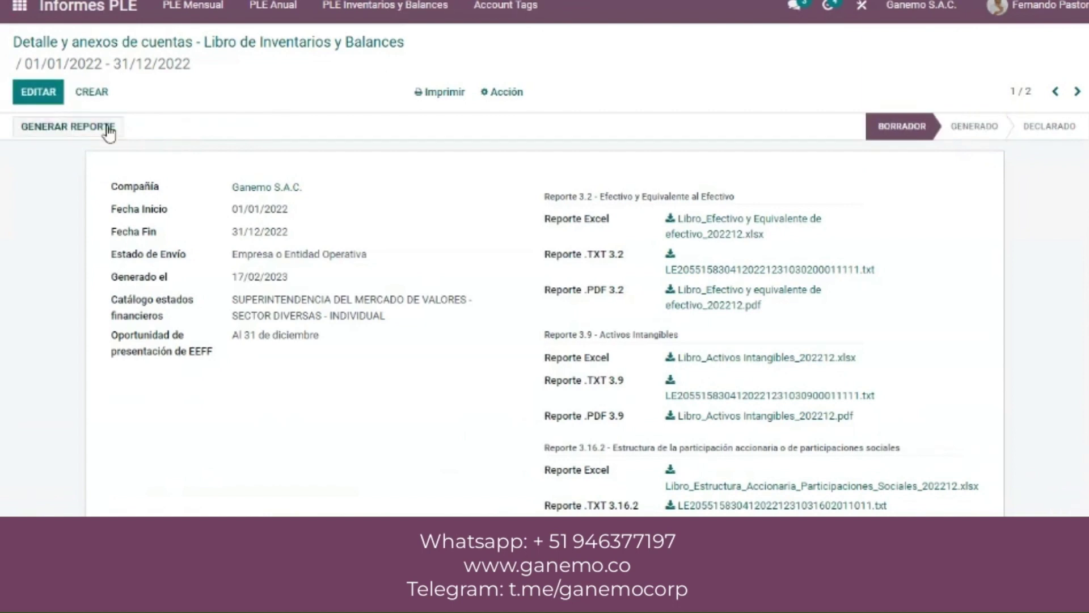
pyautogui.click(97, 129)
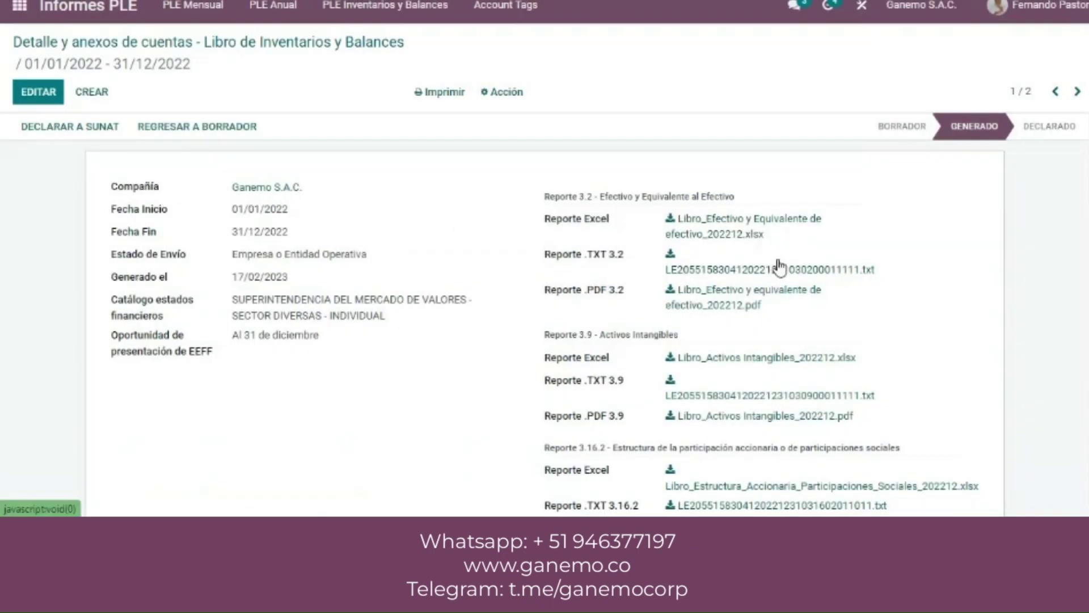
pyautogui.scroll(-2, 796, 280)
pyautogui.scroll(-2, 796, 280)
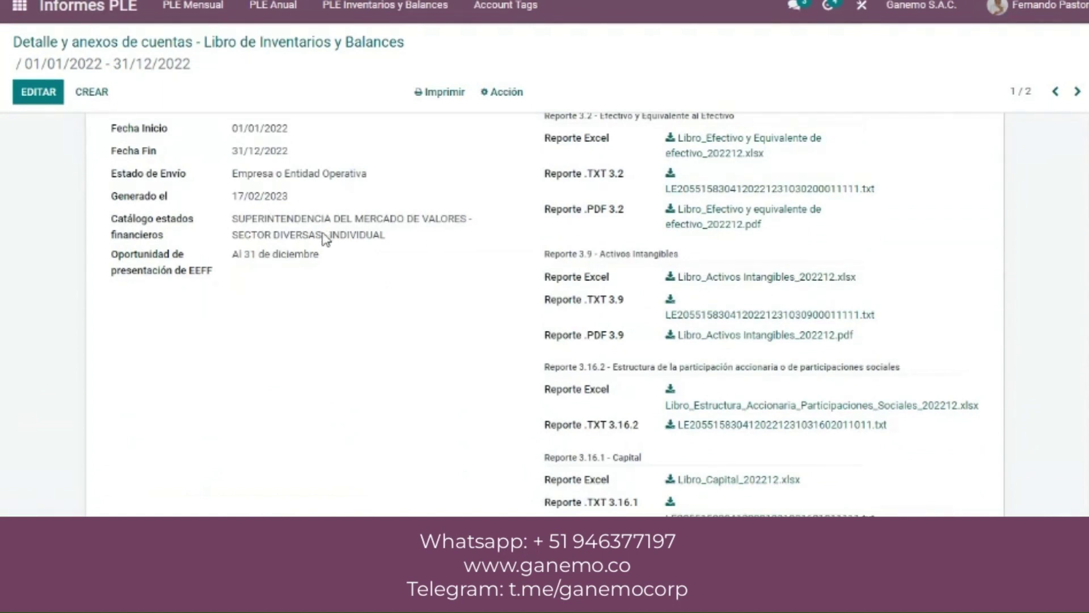
pyautogui.scroll(3, 325, 234)
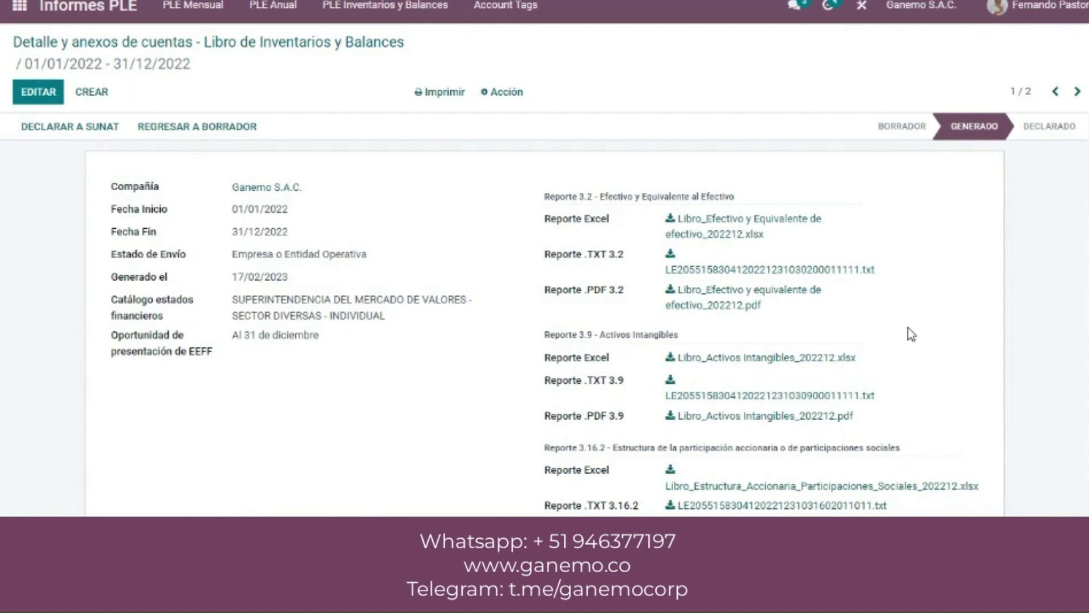
# - Open the generated Excel file of report 3.2, Efectivo y Equivalente al Efectivo, in Excel and dismiss the Office licence notice
pyautogui.click(732, 238)
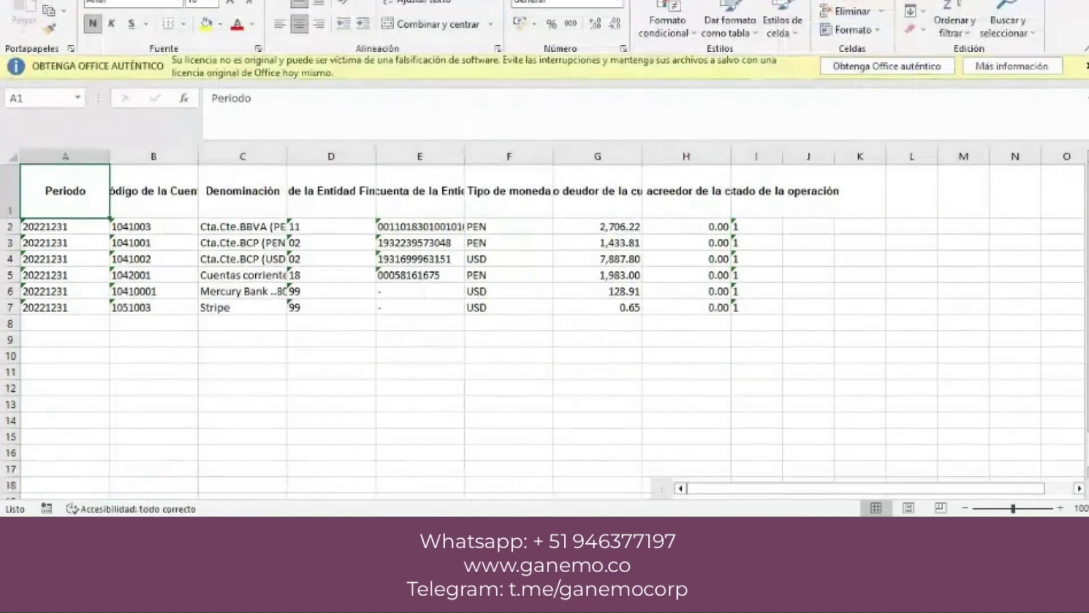
pyautogui.click(1078, 69)
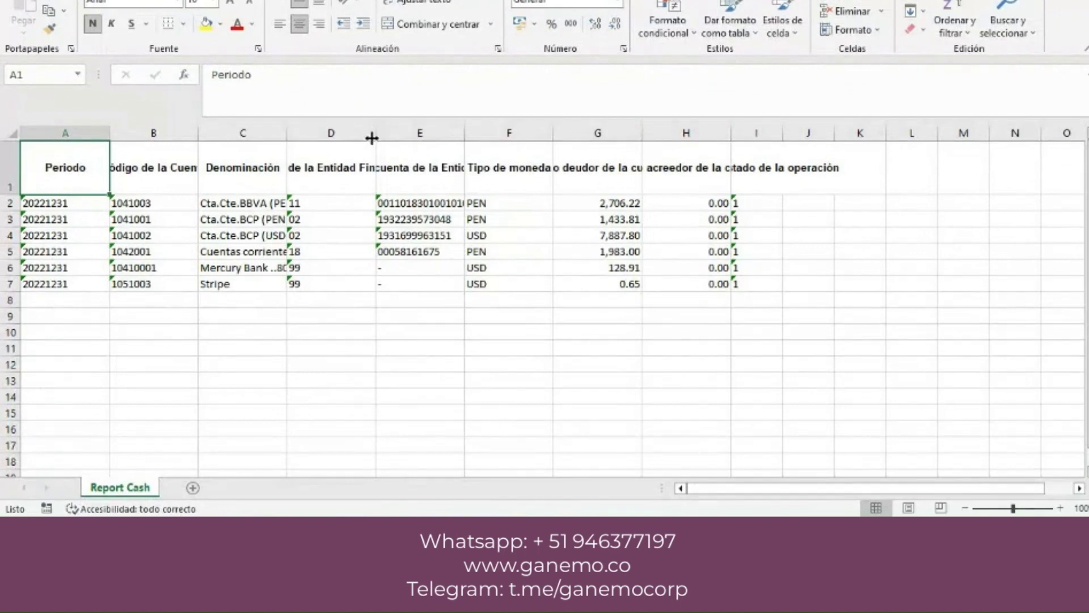
# - Examine the full header texts of columns D, E, G, H and I in the Report Cash sheet
pyautogui.moveTo(371, 137); pyautogui.dragTo(406, 139)
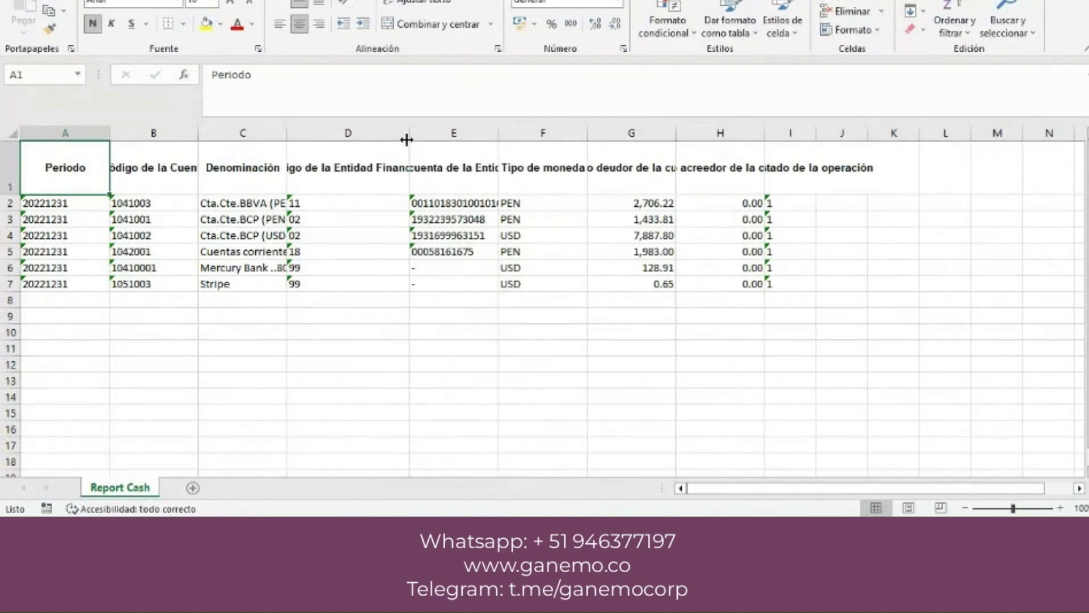
pyautogui.click(363, 160)
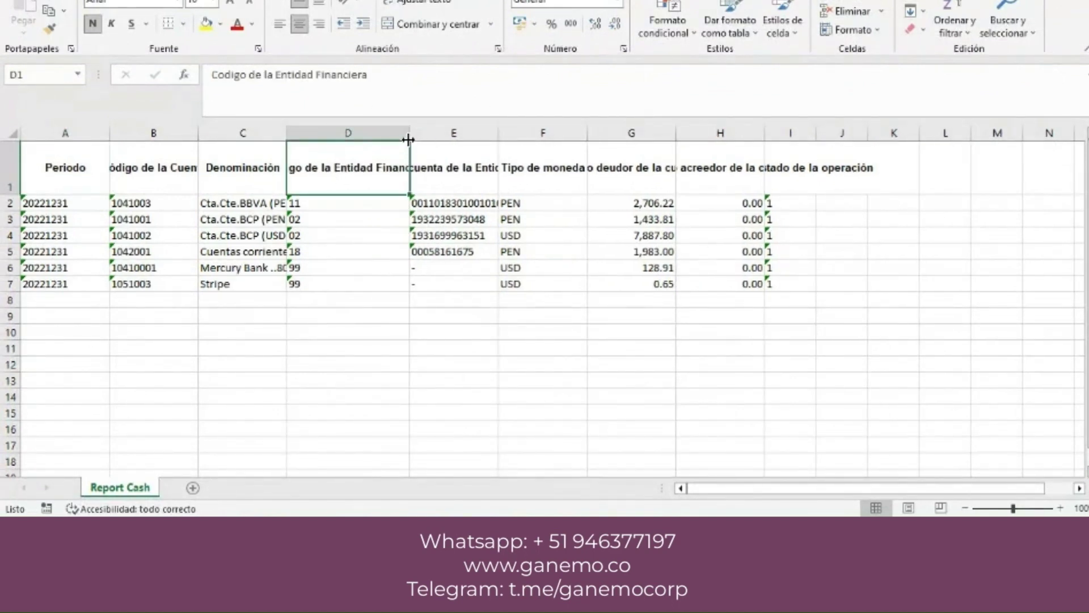
pyautogui.moveTo(407, 139); pyautogui.dragTo(375, 139)
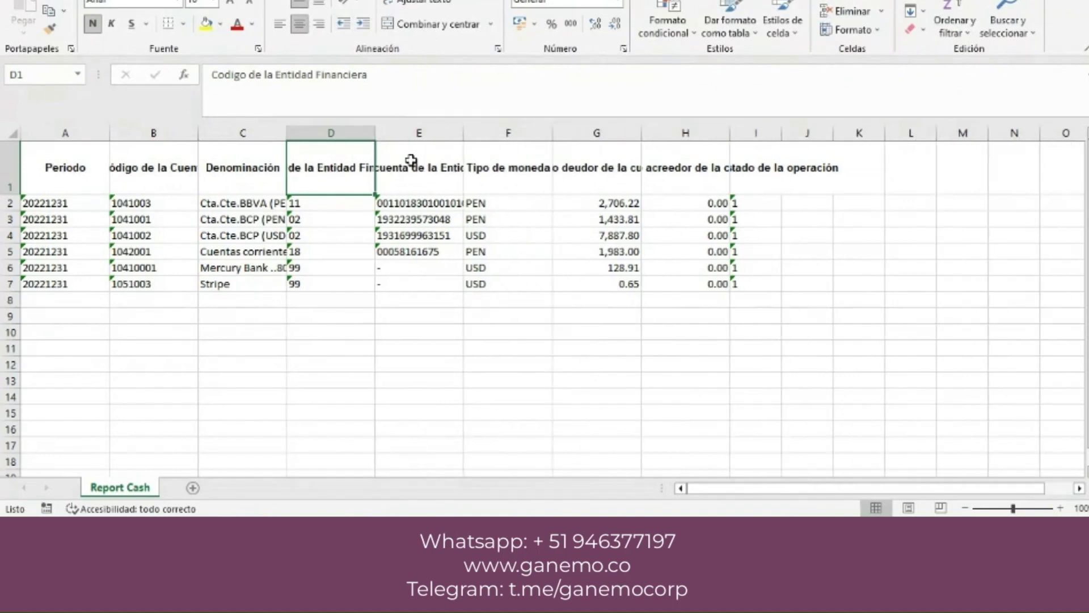
pyautogui.click(410, 160)
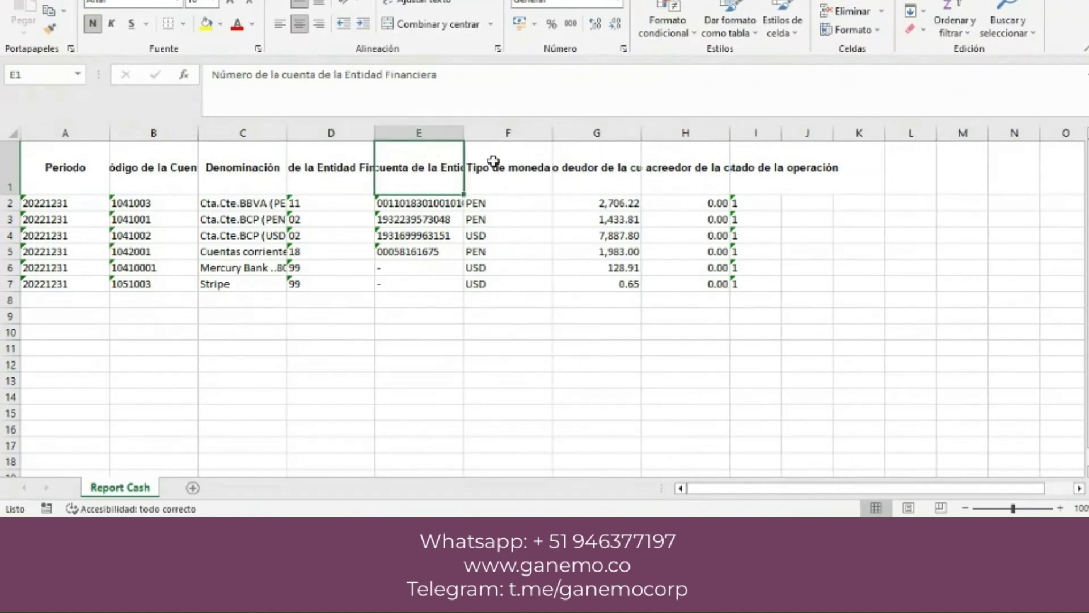
pyautogui.click(574, 173)
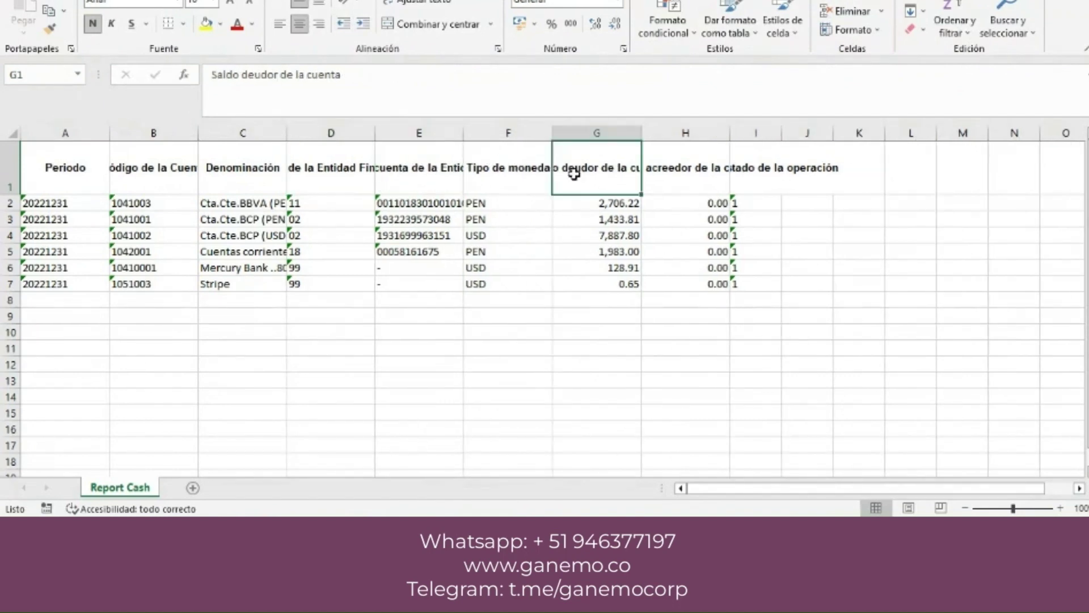
pyautogui.click(654, 175)
pyautogui.click(759, 176)
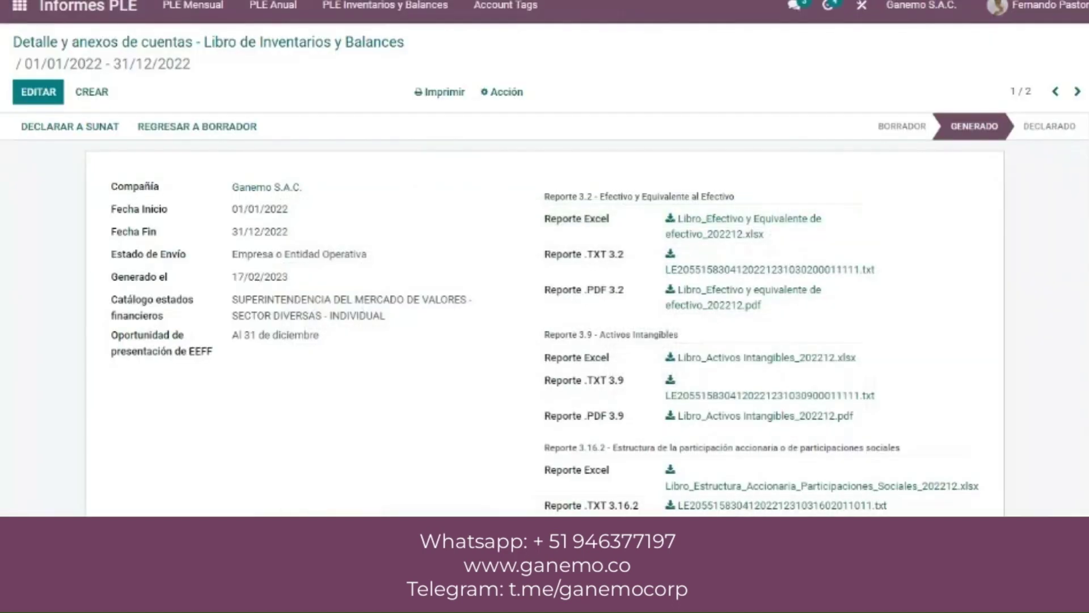
# - Switch back to Odoo, open the Contabilidad general ledger (Libro mayor) in a duplicate browser tab and restrict it to account group 1
pyautogui.rightClick(146, 1)
pyautogui.click(224, 68)
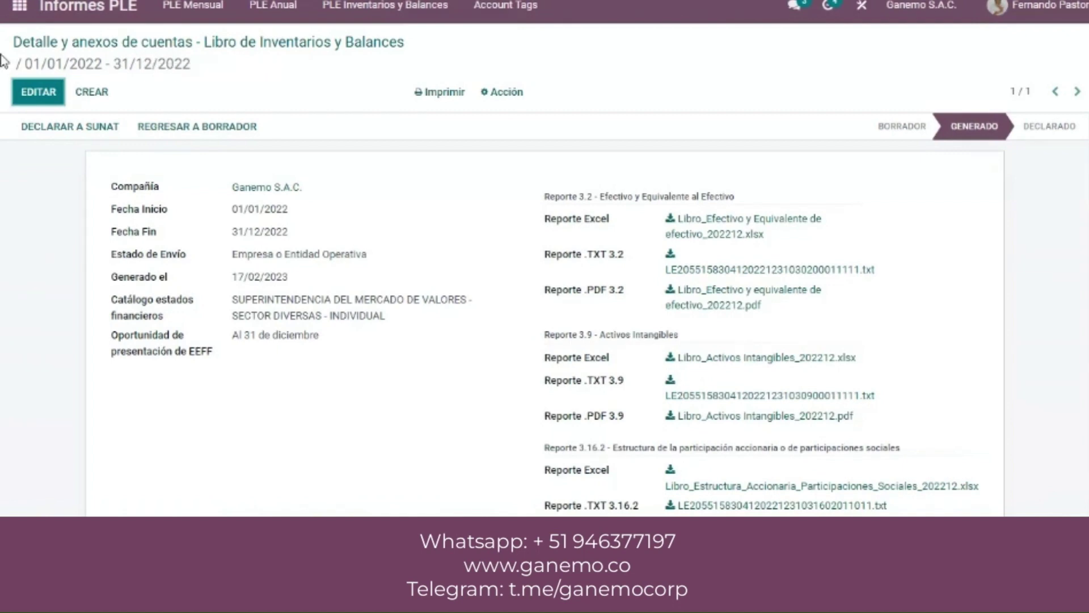
pyautogui.click(17, 20)
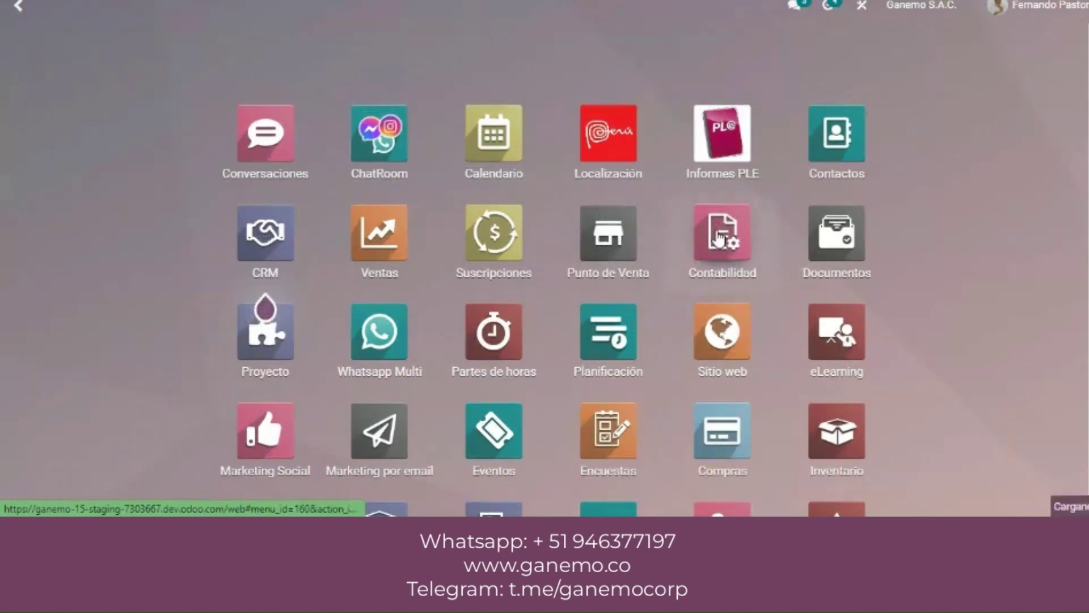
pyautogui.click(719, 238)
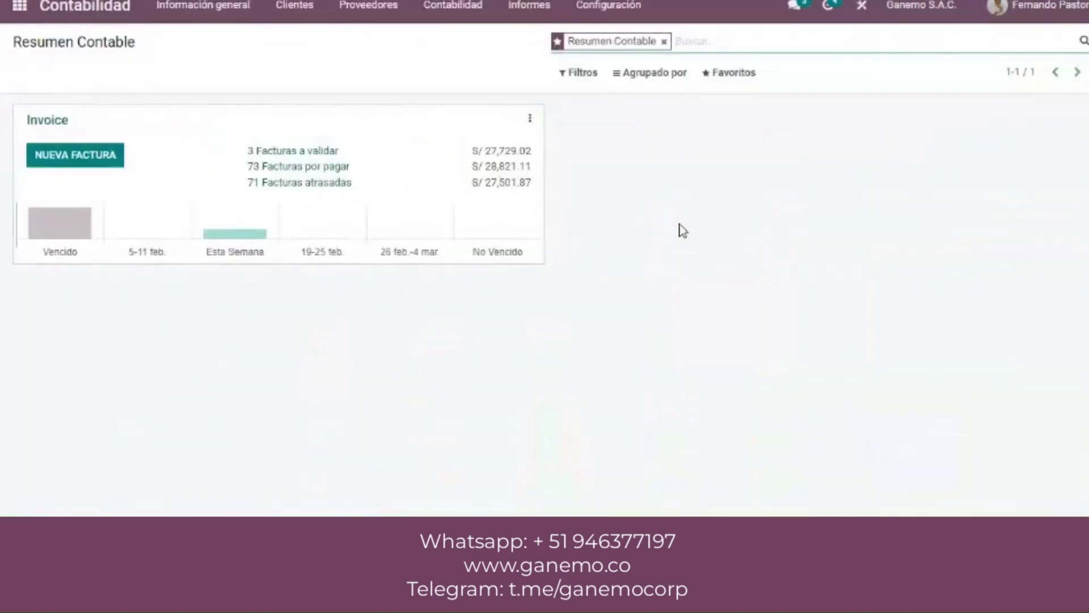
pyautogui.click(464, 26)
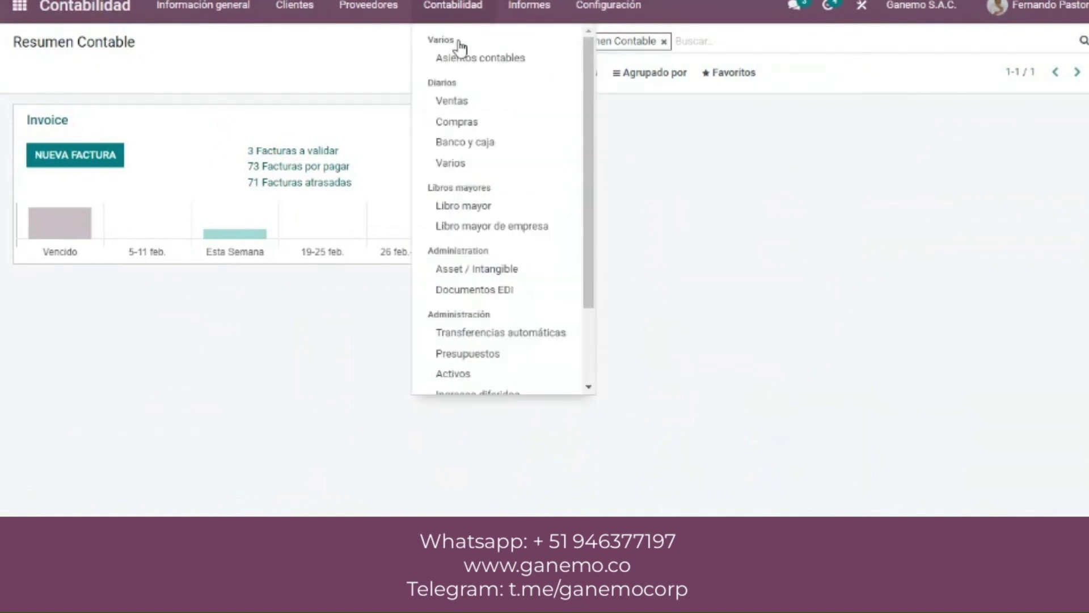
pyautogui.click(454, 207)
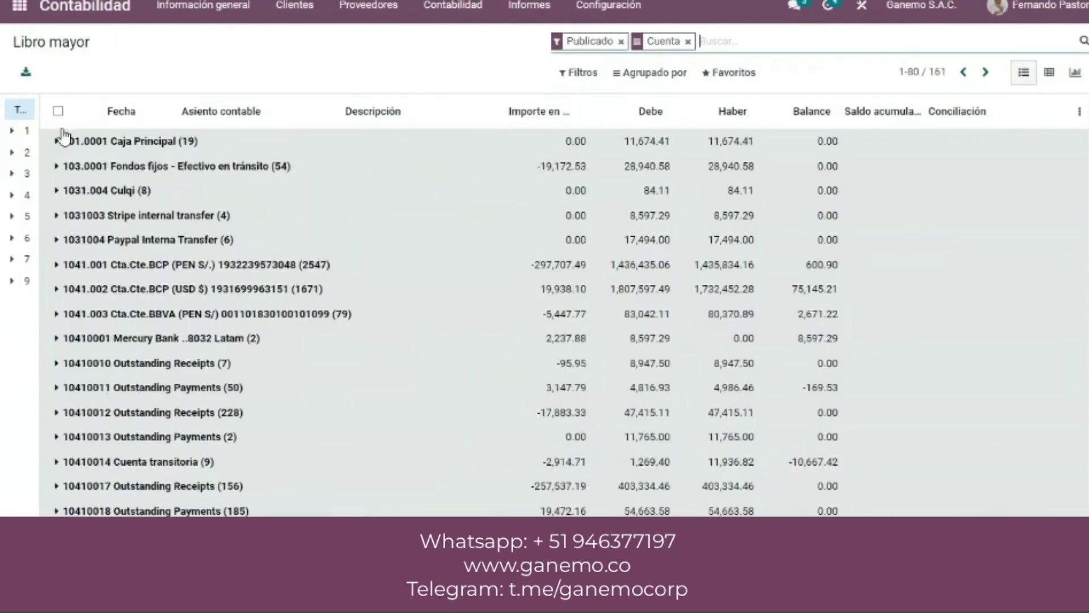
pyautogui.click(25, 132)
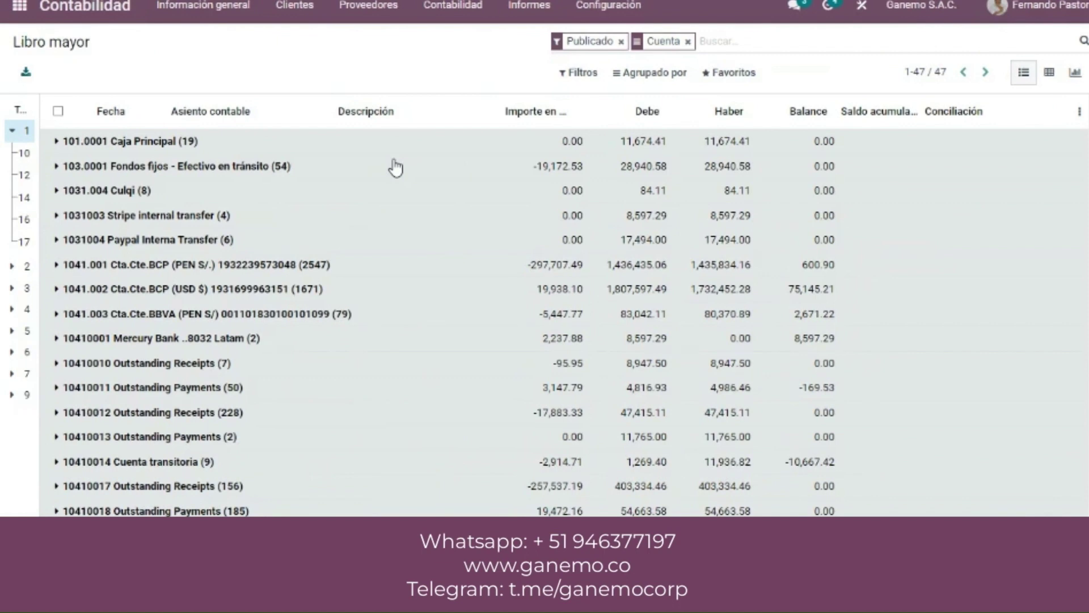
# - Add a custom filter to the general ledger for entries whose Fecha is before 01/01/2023
pyautogui.click(578, 72)
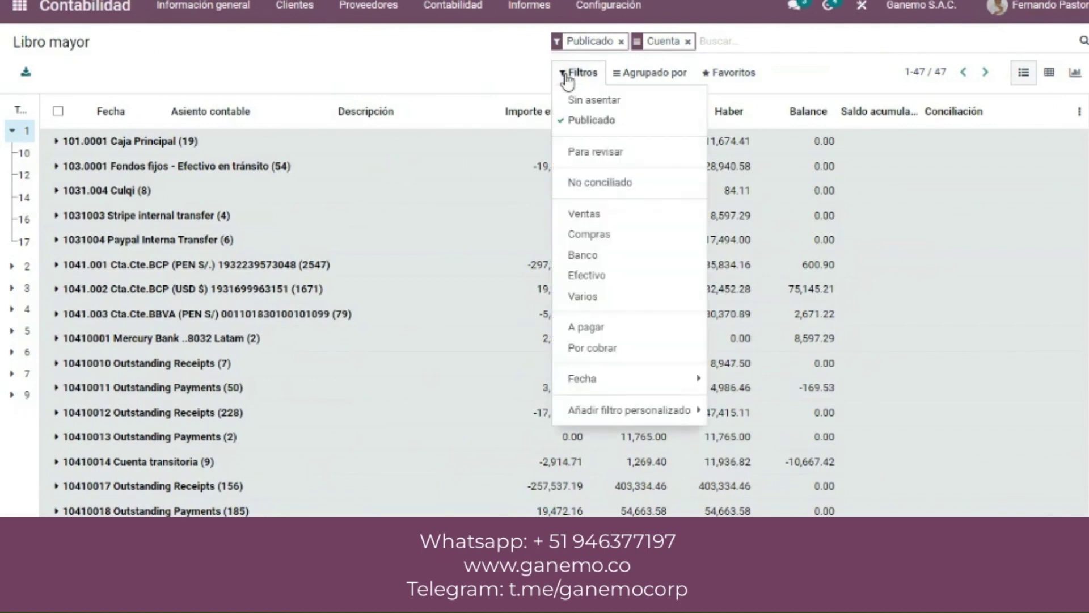
pyautogui.moveTo(647, 380)
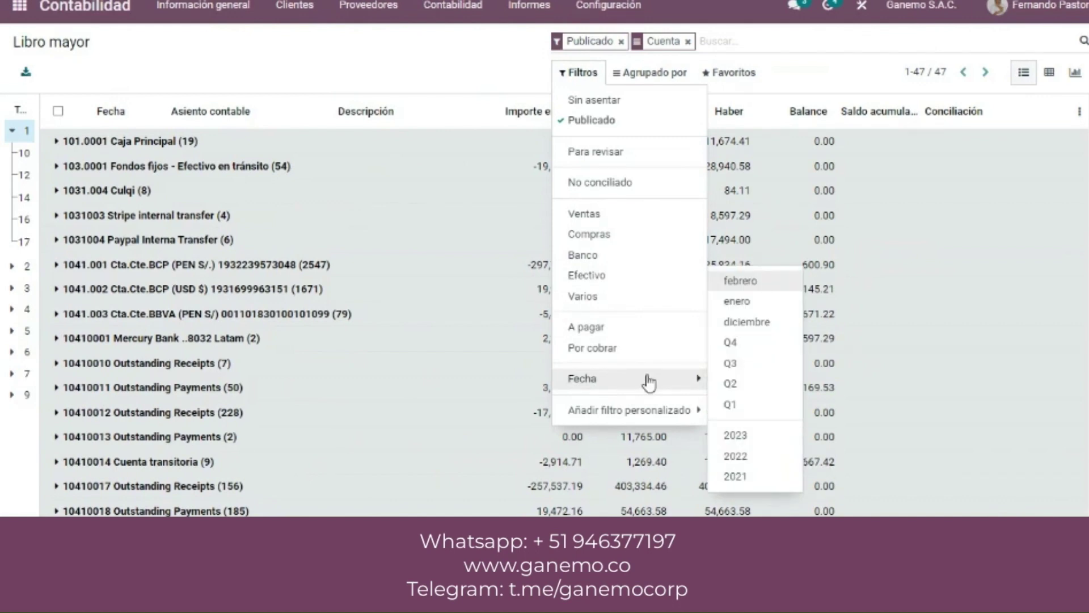
pyautogui.moveTo(644, 409)
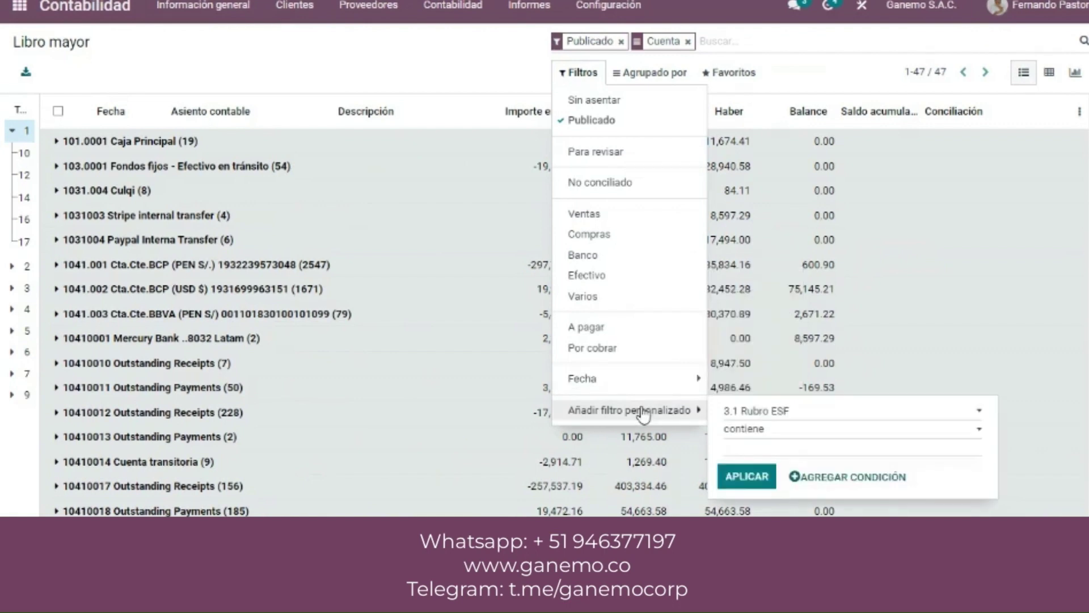
pyautogui.click(752, 415)
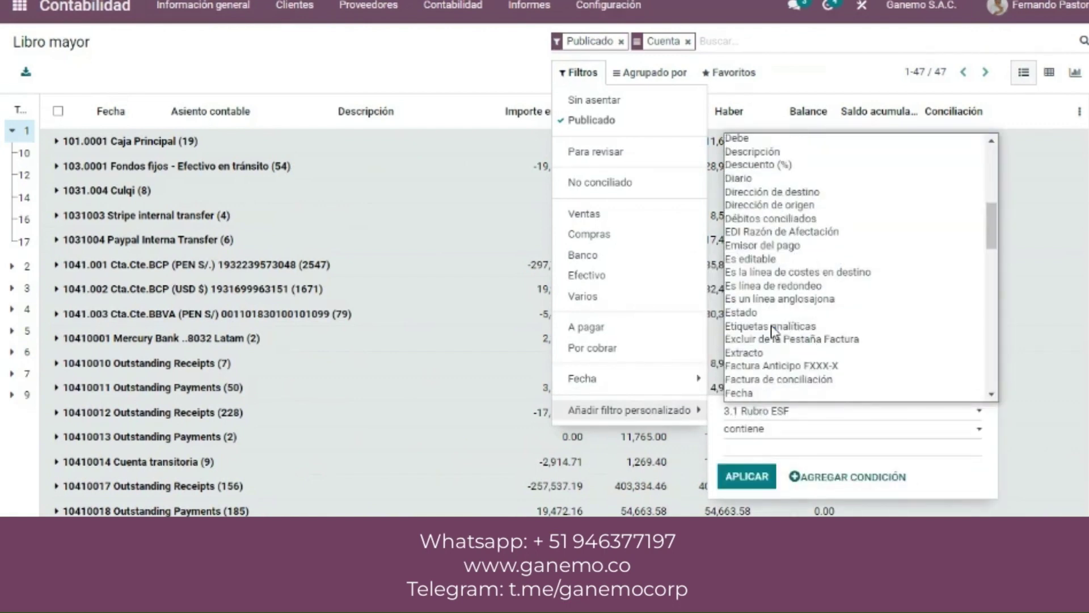
pyautogui.click(772, 394)
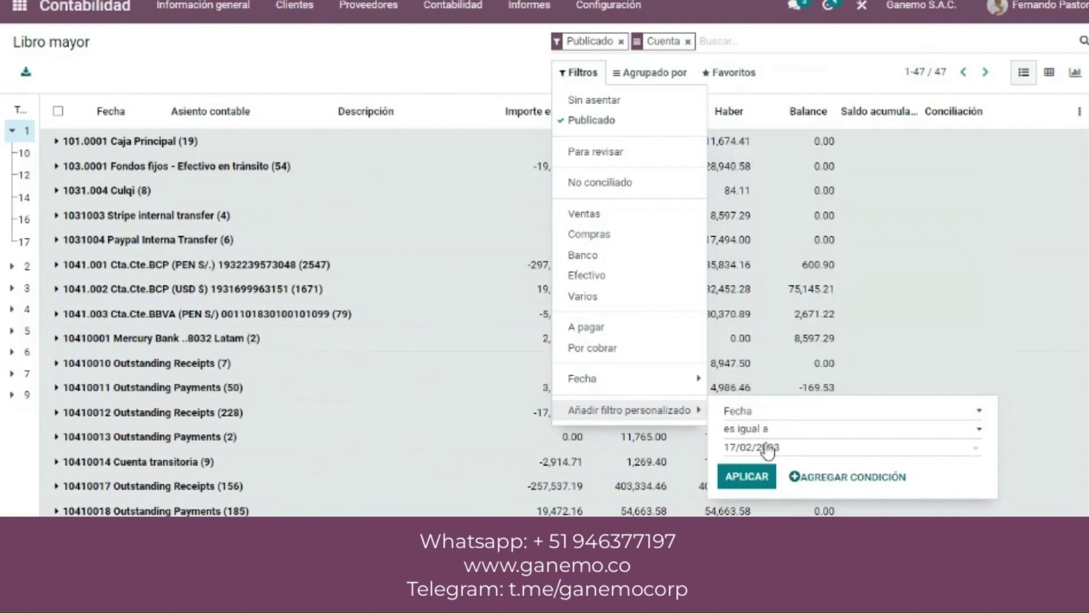
pyautogui.click(789, 433)
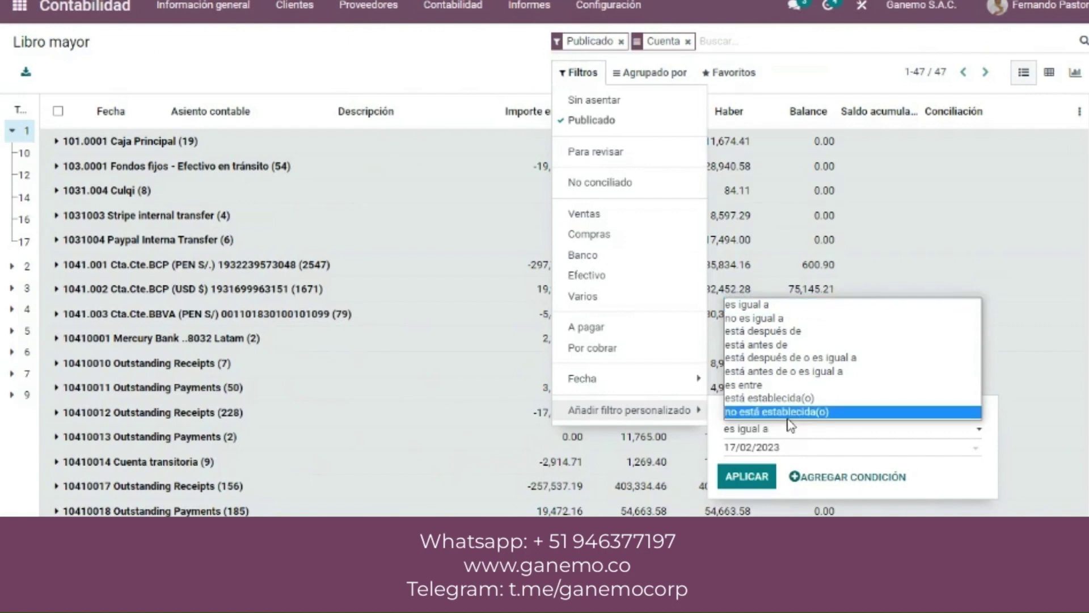
pyautogui.click(803, 347)
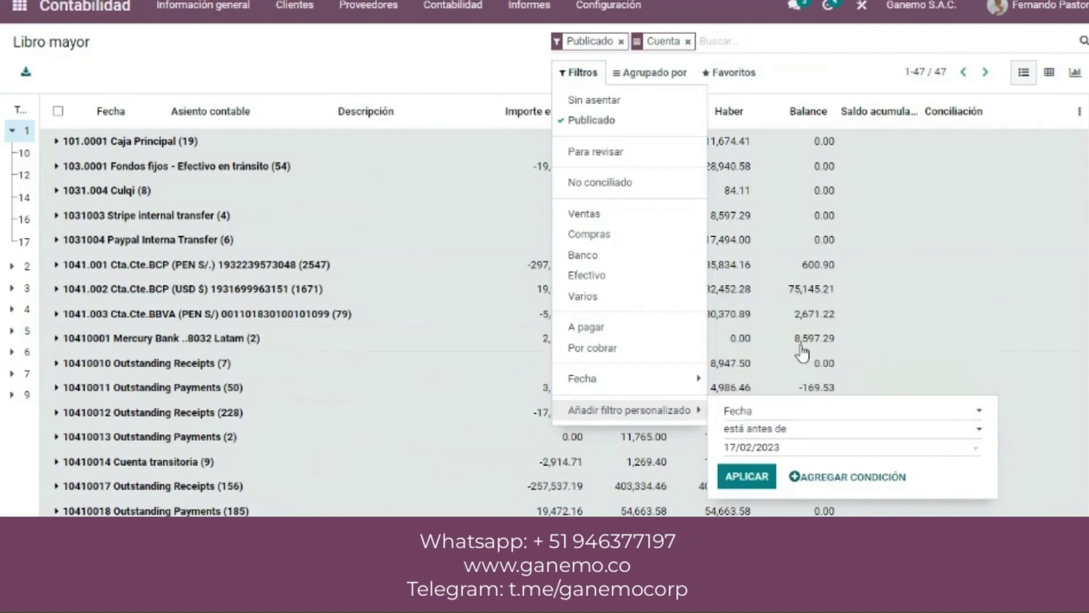
pyautogui.moveTo(782, 448); pyautogui.dragTo(713, 451)
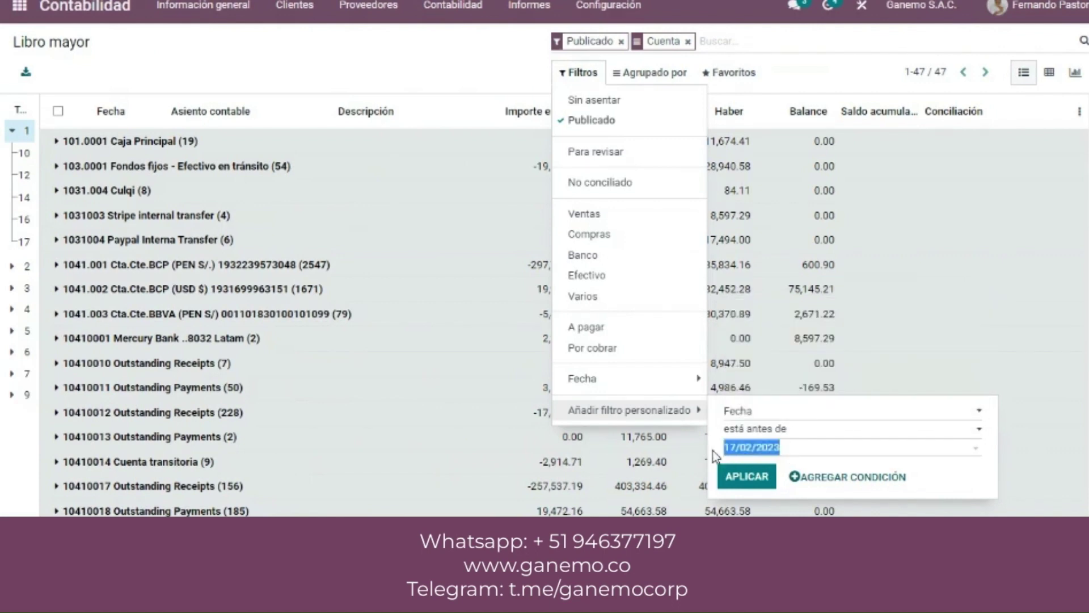
pyautogui.write('01')
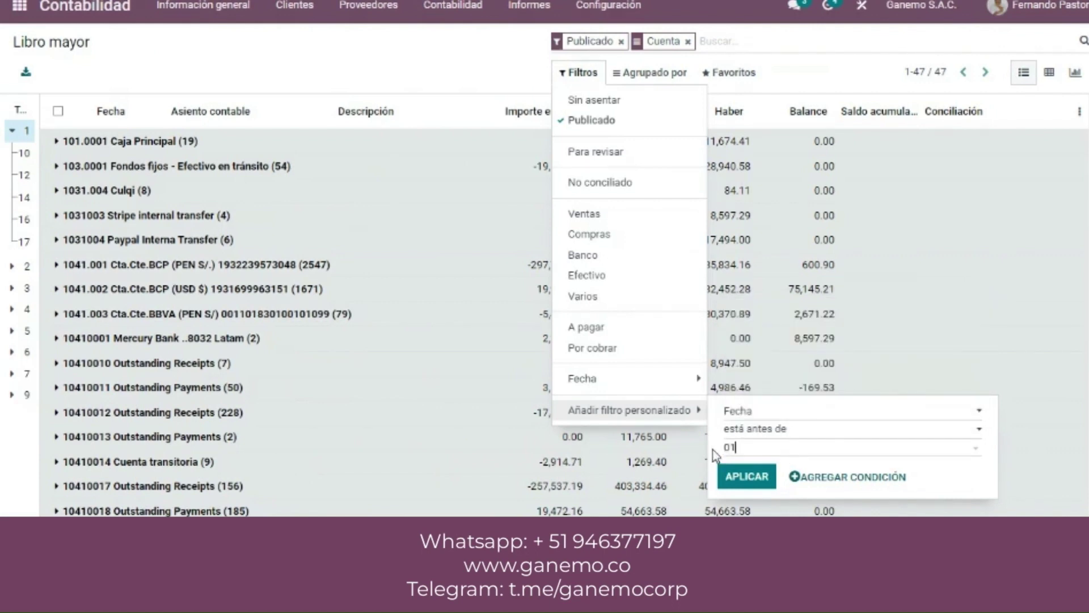
pyautogui.write('/01/2023')
pyautogui.click(753, 492)
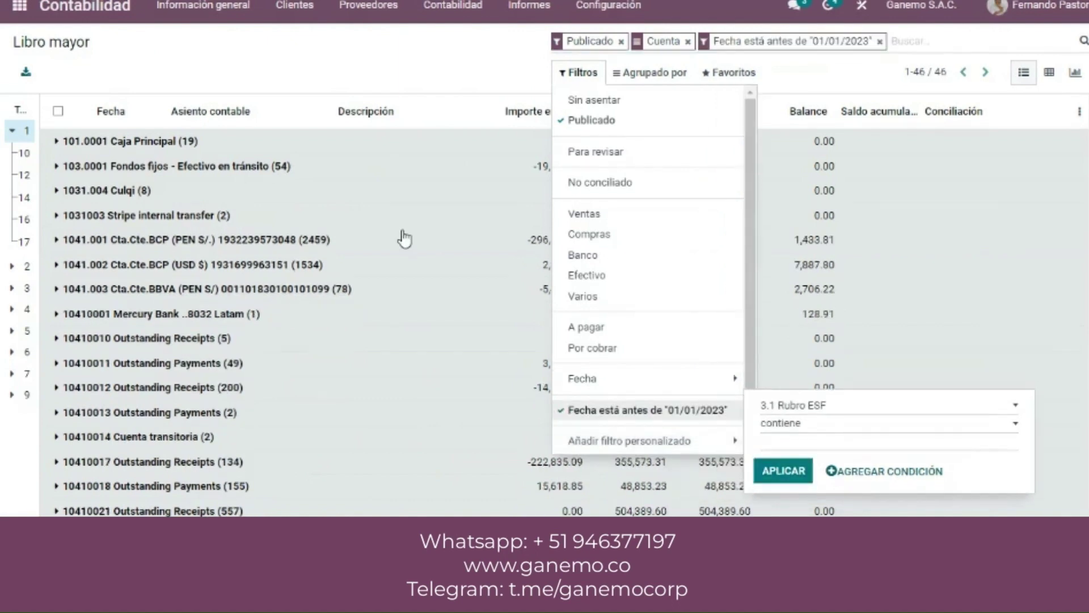
pyautogui.click(371, 85)
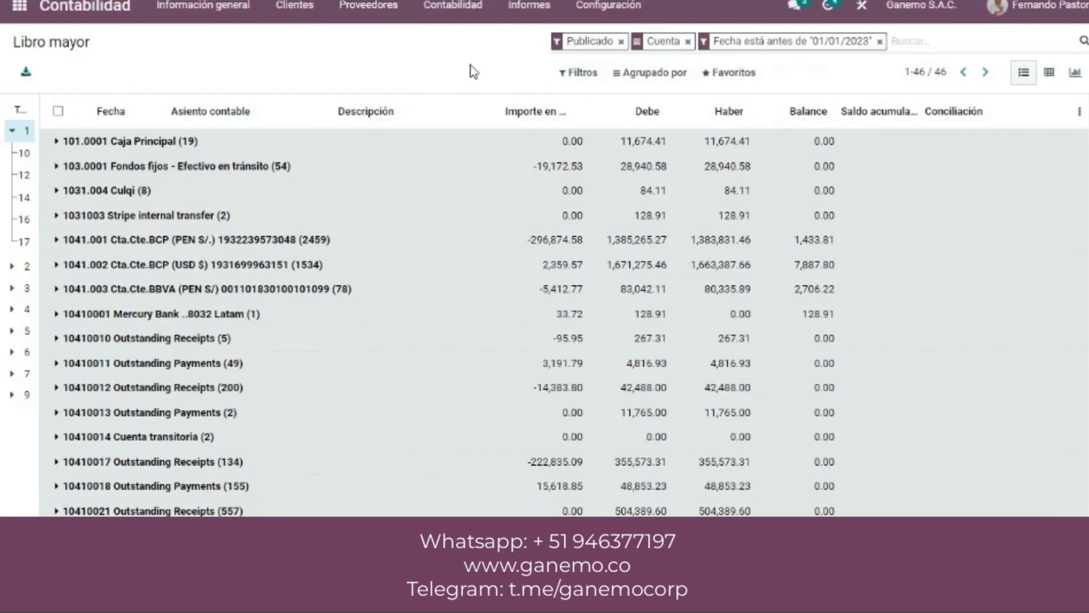
# - Restrict the general ledger to account group 10 and examine the balances of its cash and bank accounts
pyautogui.click(28, 156)
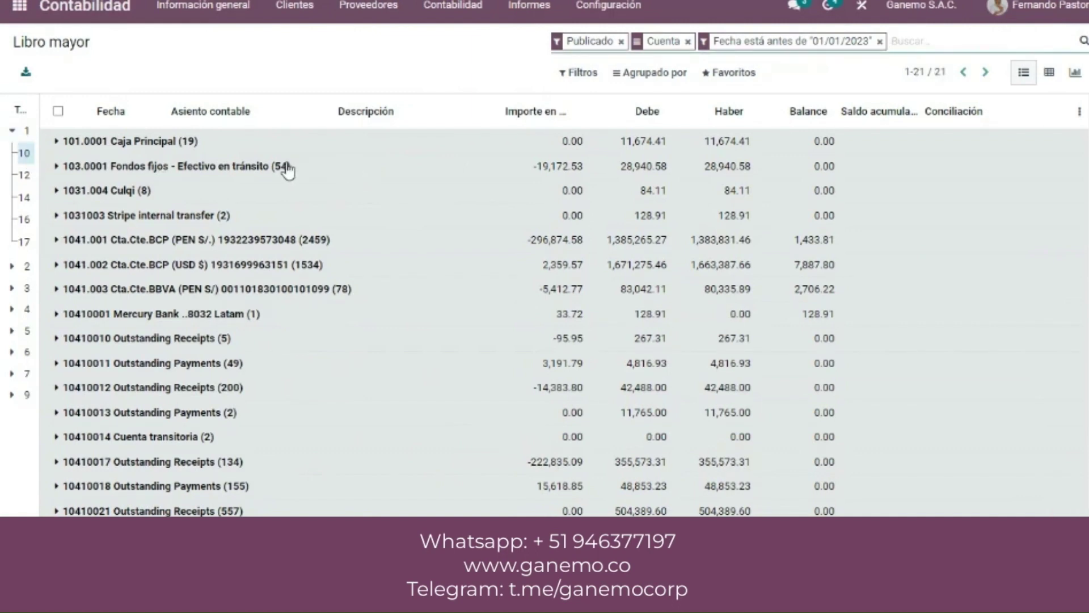
pyautogui.scroll(-3, 102, 204)
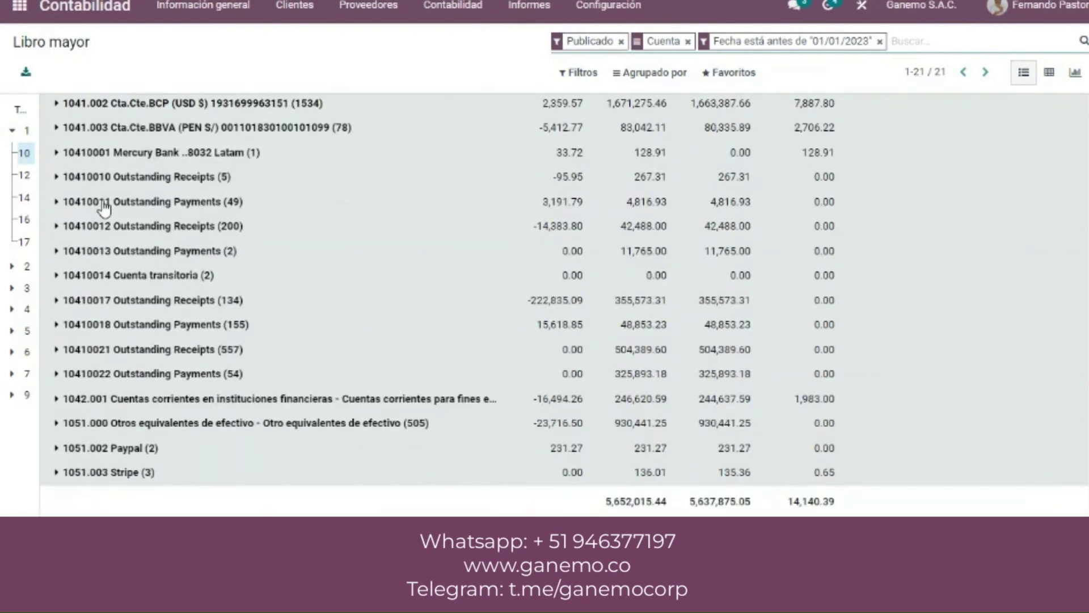
pyautogui.scroll(3, 104, 207)
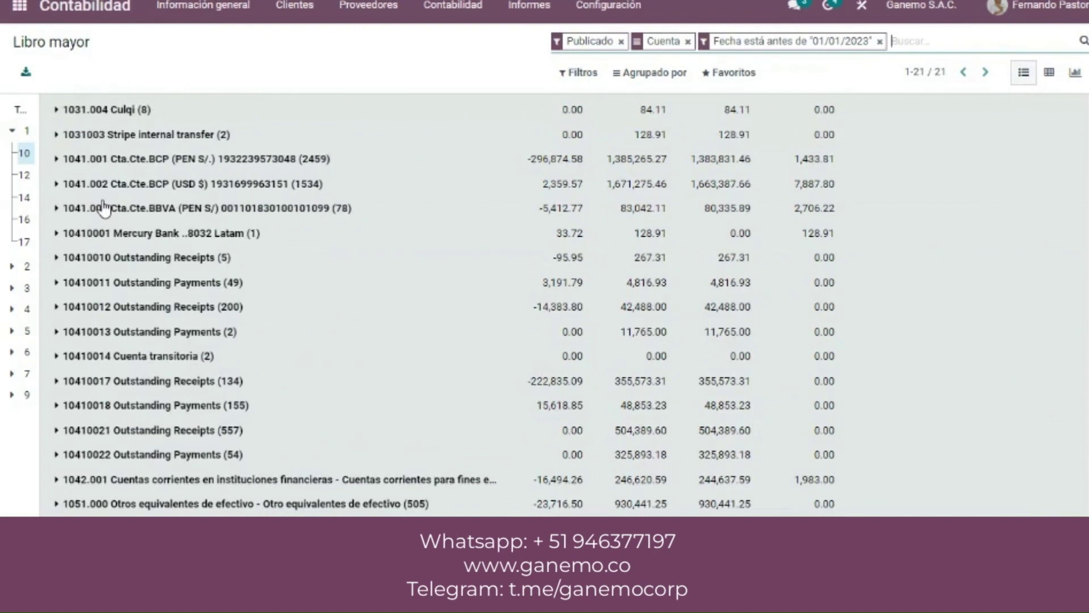
pyautogui.scroll(3, 104, 208)
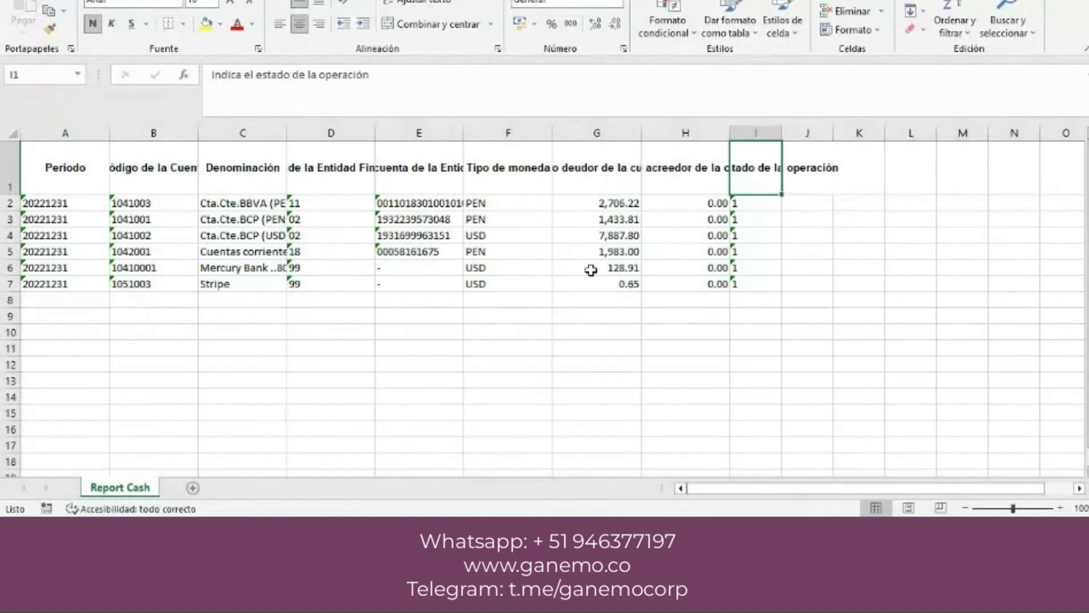
# - Highlight the cells from Periodo to the debit balance in yellow for account 1041001 in the Report Cash sheet
pyautogui.click(613, 217)
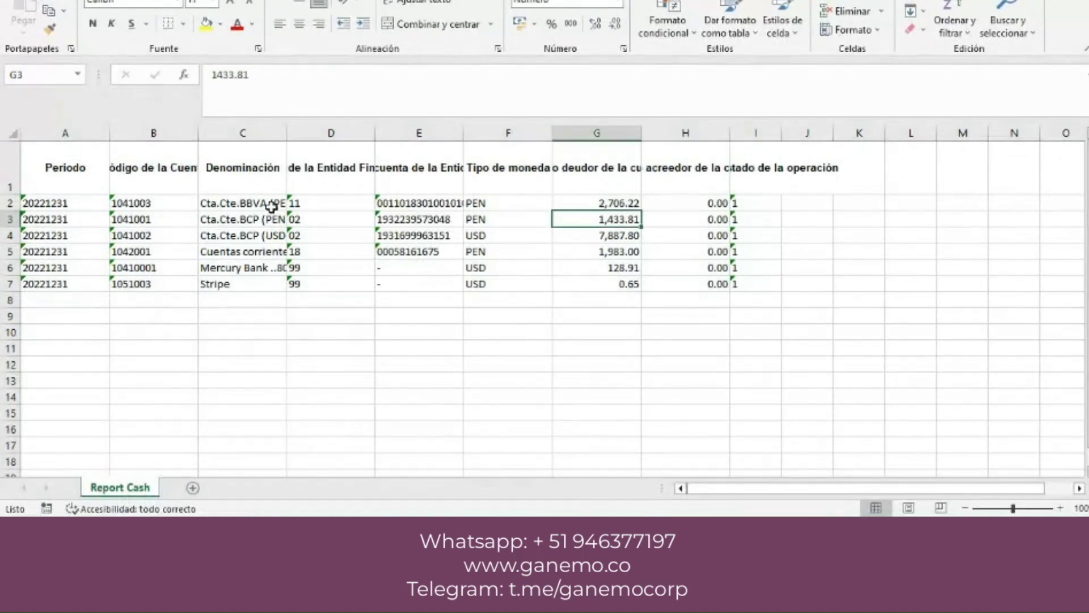
pyautogui.click(148, 218)
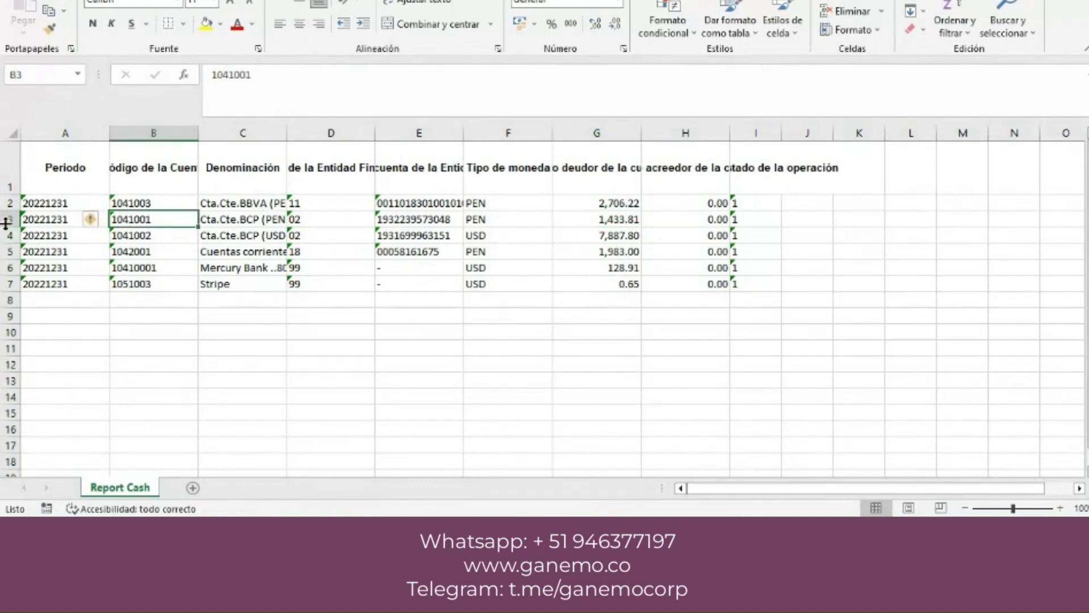
pyautogui.click(9, 219)
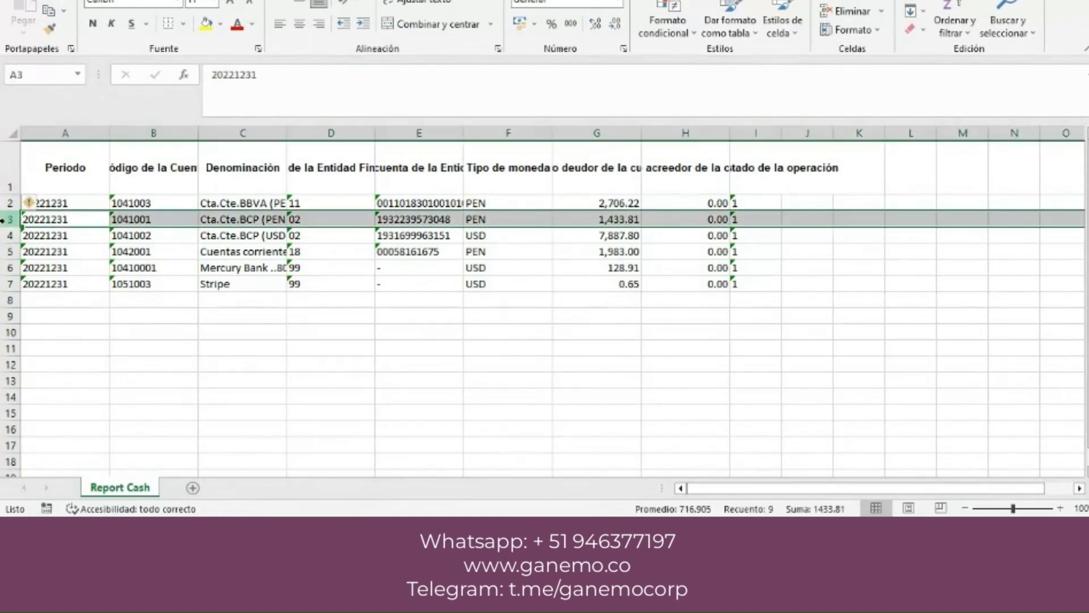
pyautogui.click(388, 362)
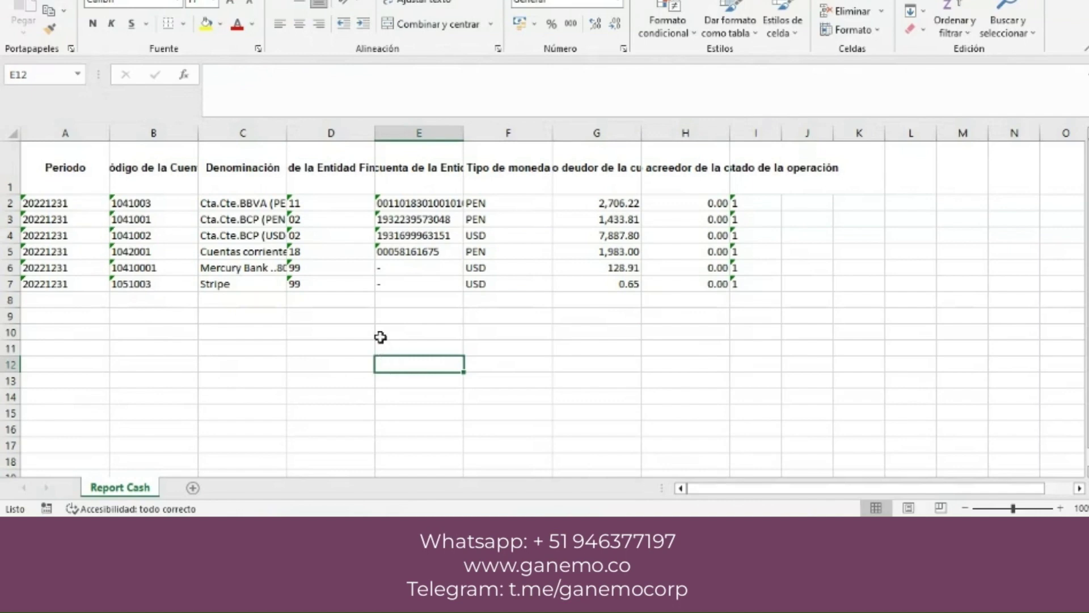
pyautogui.moveTo(604, 219); pyautogui.dragTo(91, 218)
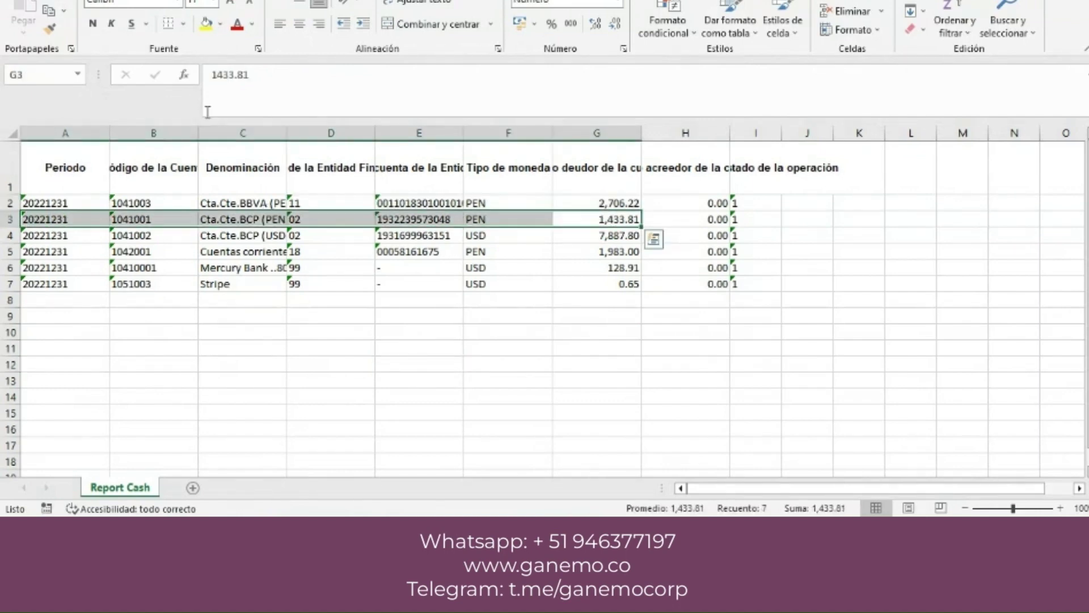
pyautogui.click(206, 23)
pyautogui.click(277, 407)
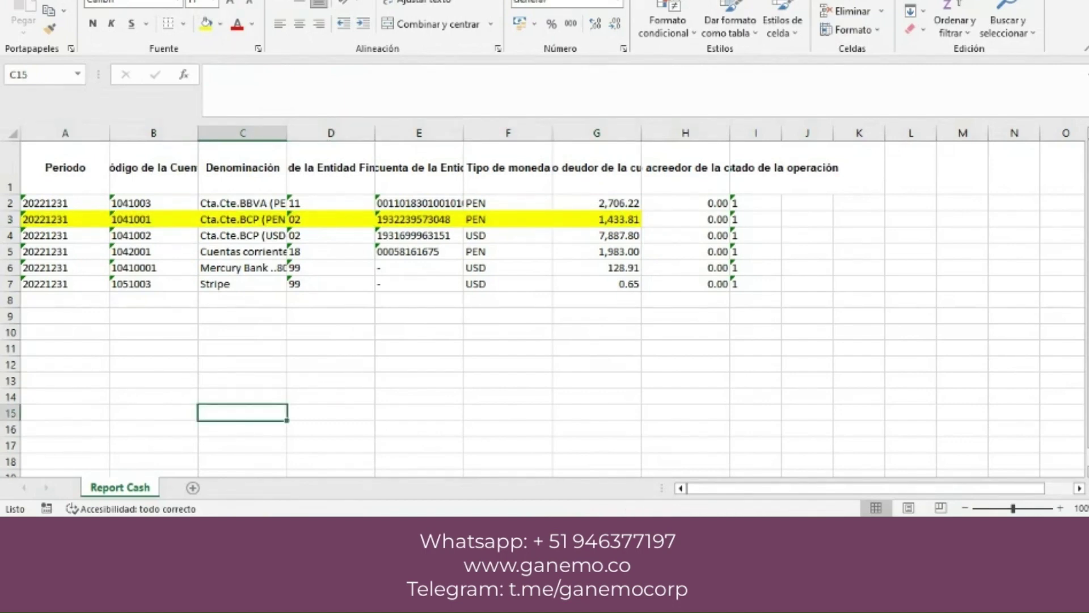
# - Close the cash workbook without saving, and in Odoo download and open the Excel file of report 3.3, Cuentas por Cobrar Comerciales
pyautogui.hotkey('alt', 'F4')
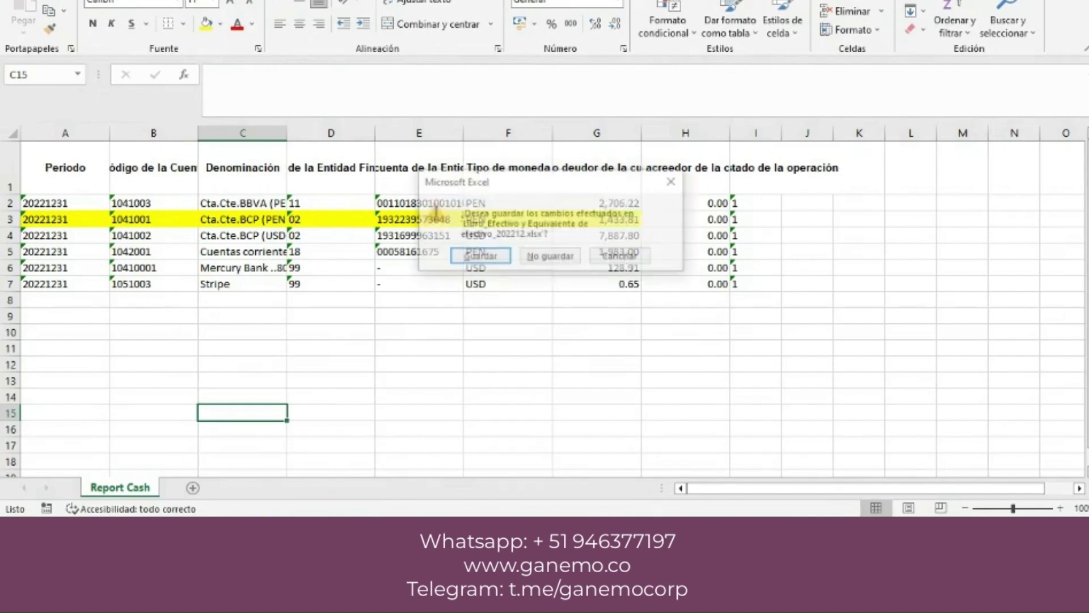
pyautogui.click(537, 258)
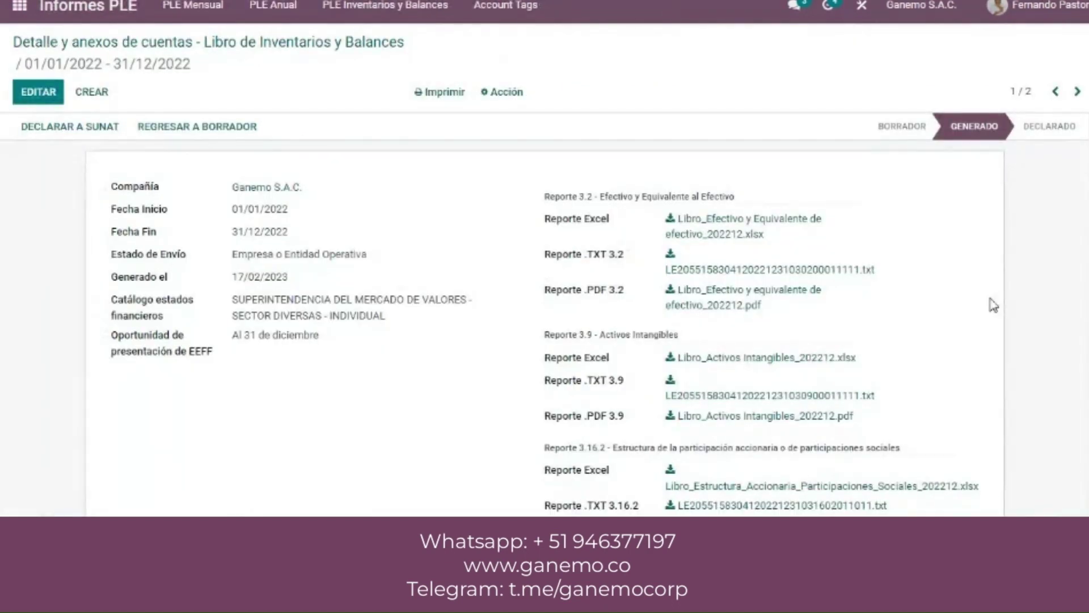
pyautogui.scroll(-2, 990, 317)
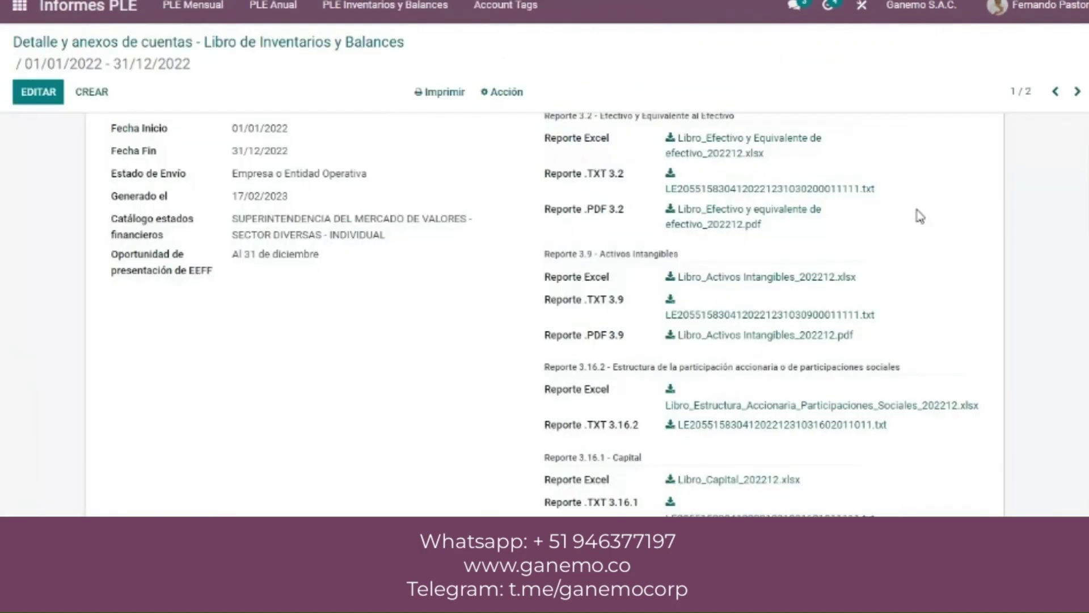
pyautogui.scroll(-5, 712, 211)
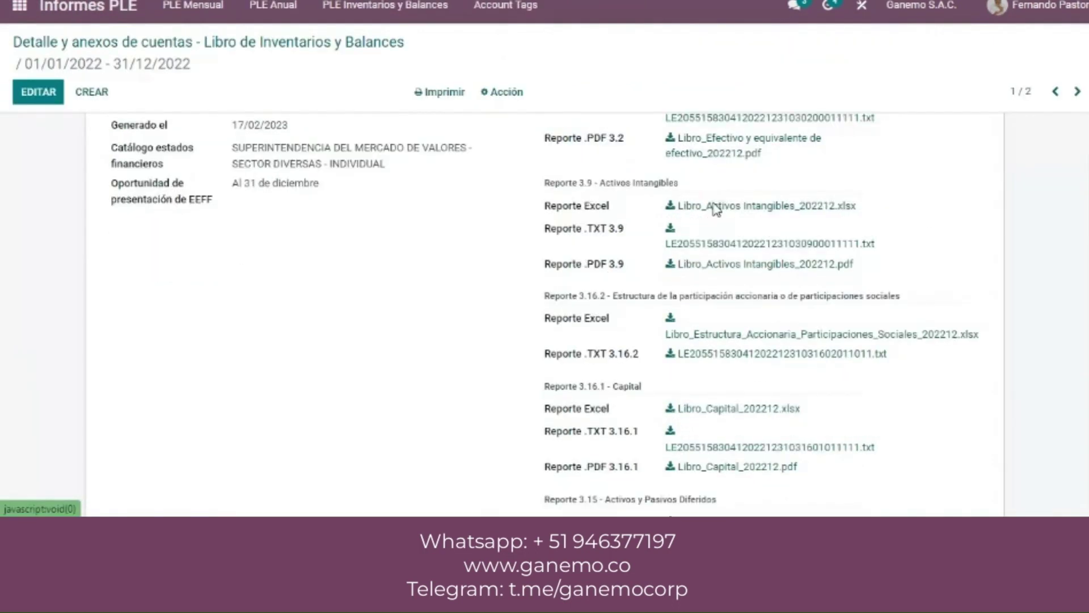
pyautogui.scroll(-6, 712, 211)
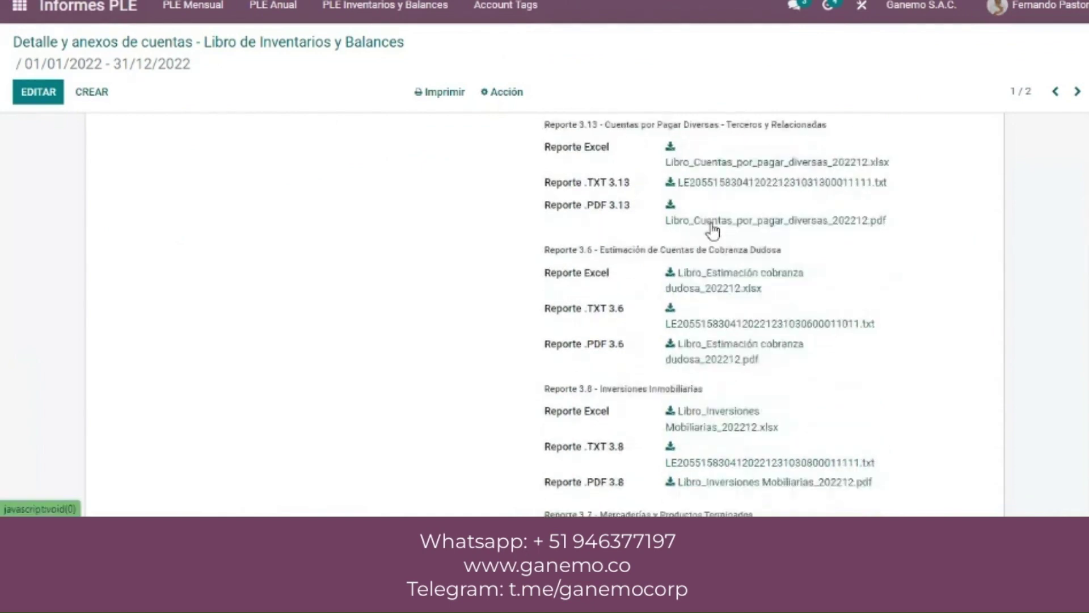
pyautogui.scroll(2, 712, 230)
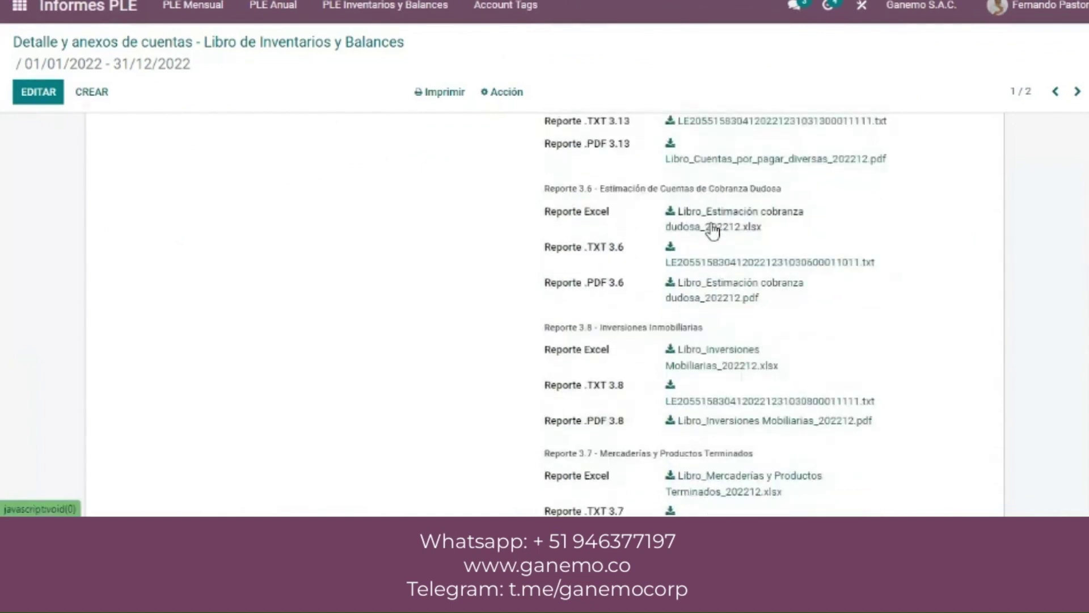
pyautogui.scroll(-4, 712, 230)
pyautogui.scroll(-8, 713, 230)
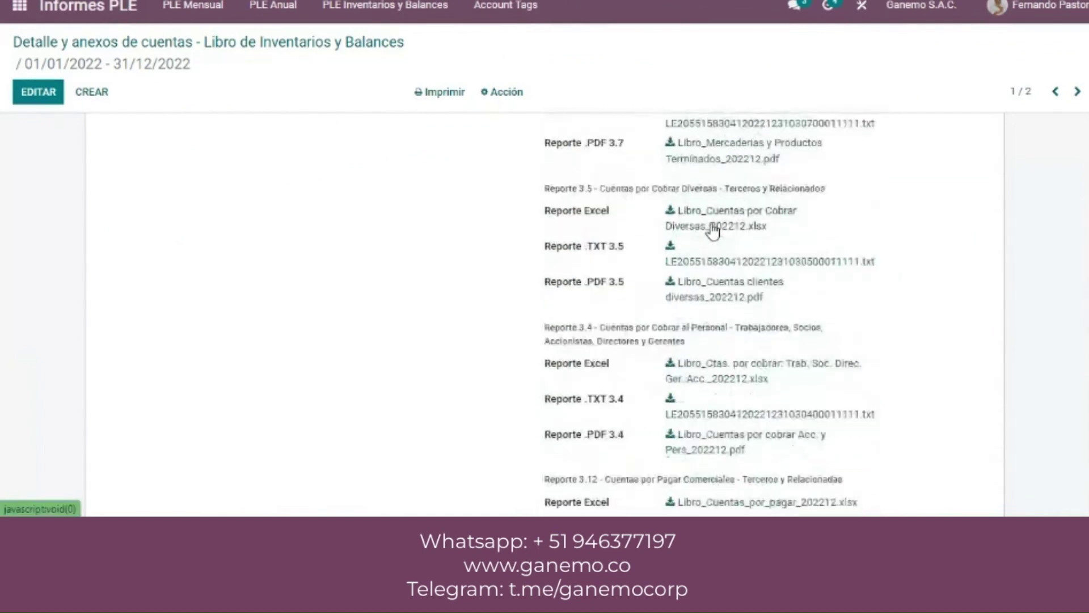
pyautogui.scroll(-3, 713, 230)
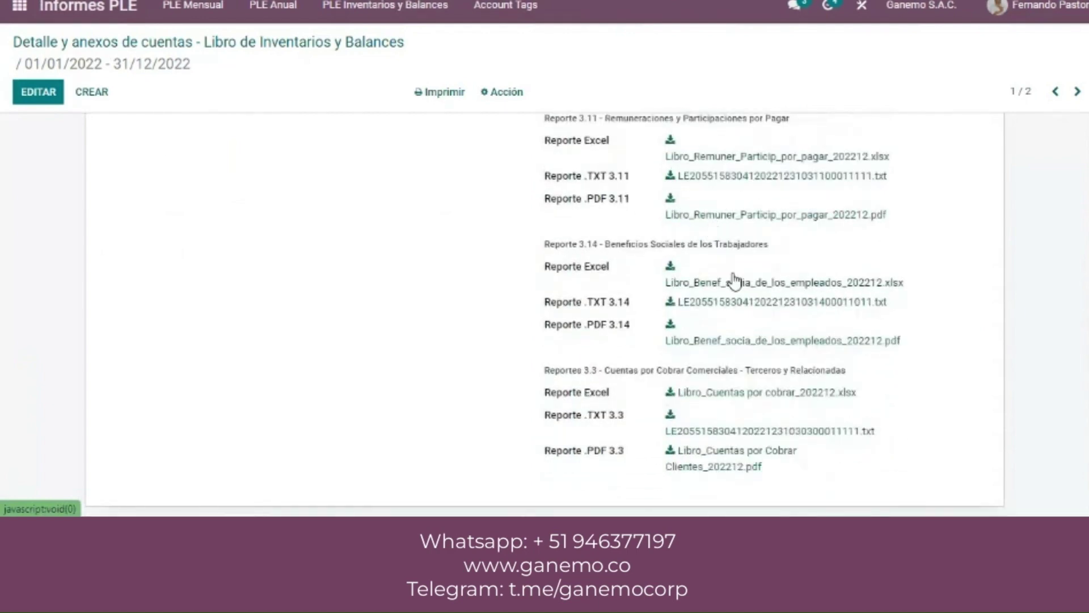
pyautogui.click(753, 393)
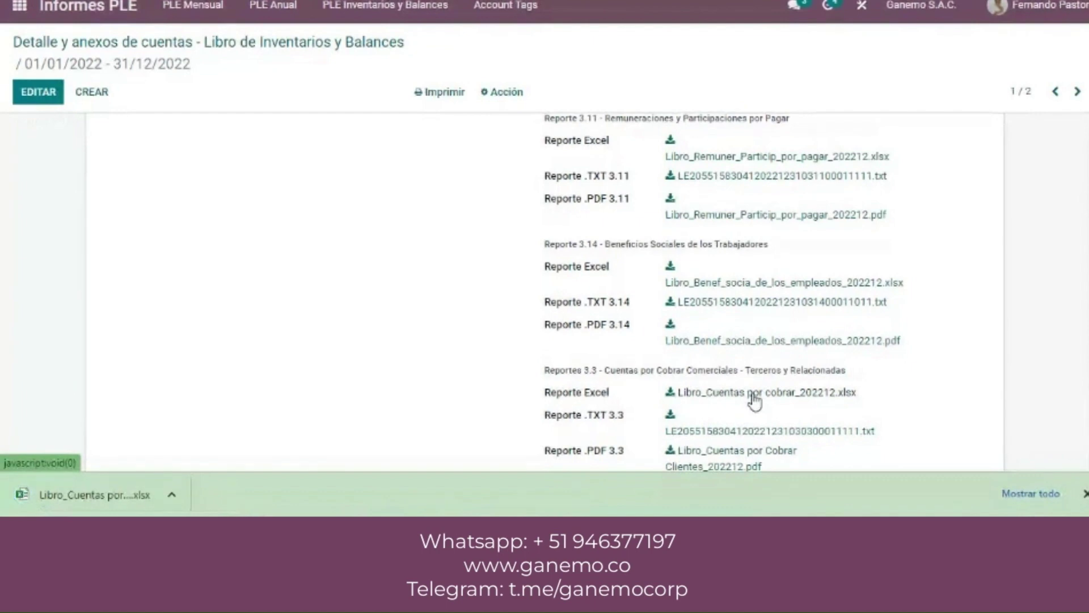
pyautogui.click(65, 505)
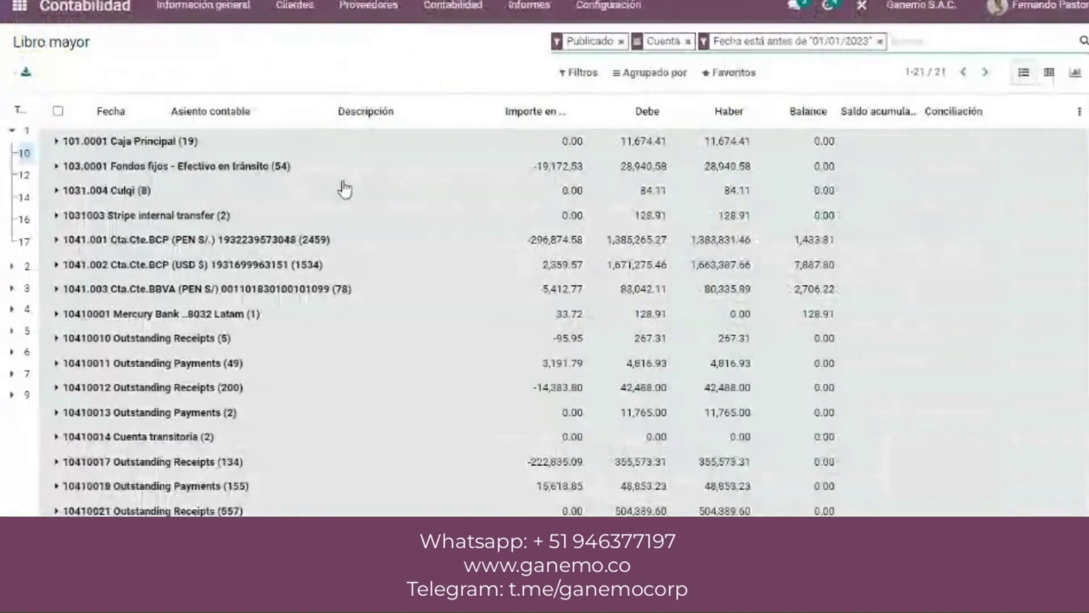
# - In the Odoo general ledger, restrict the entries to account group 12 and add the No conciliado filter
pyautogui.click(25, 175)
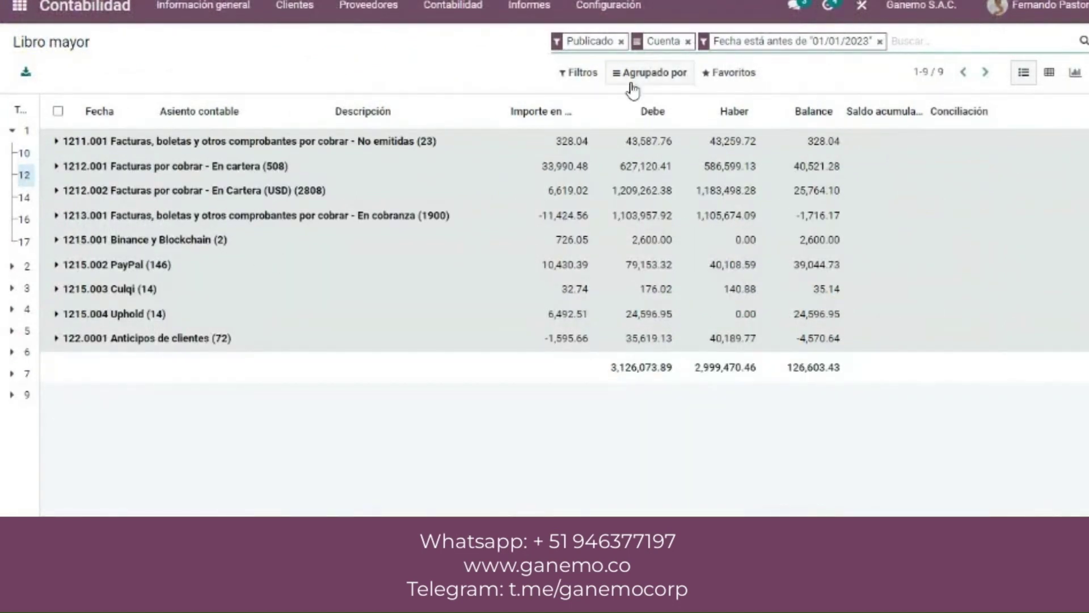
pyautogui.click(581, 73)
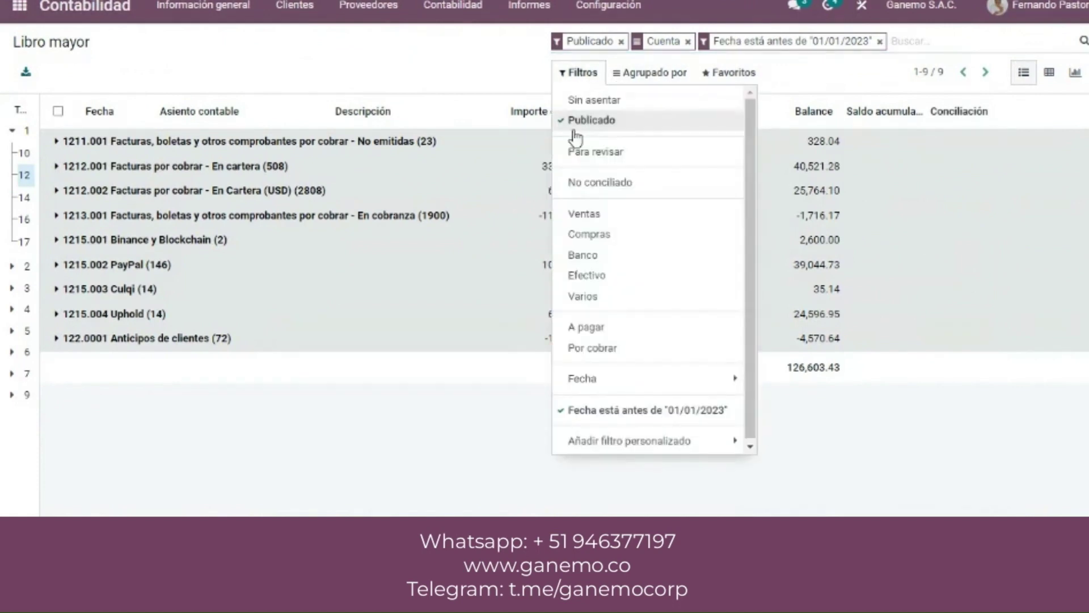
pyautogui.click(598, 183)
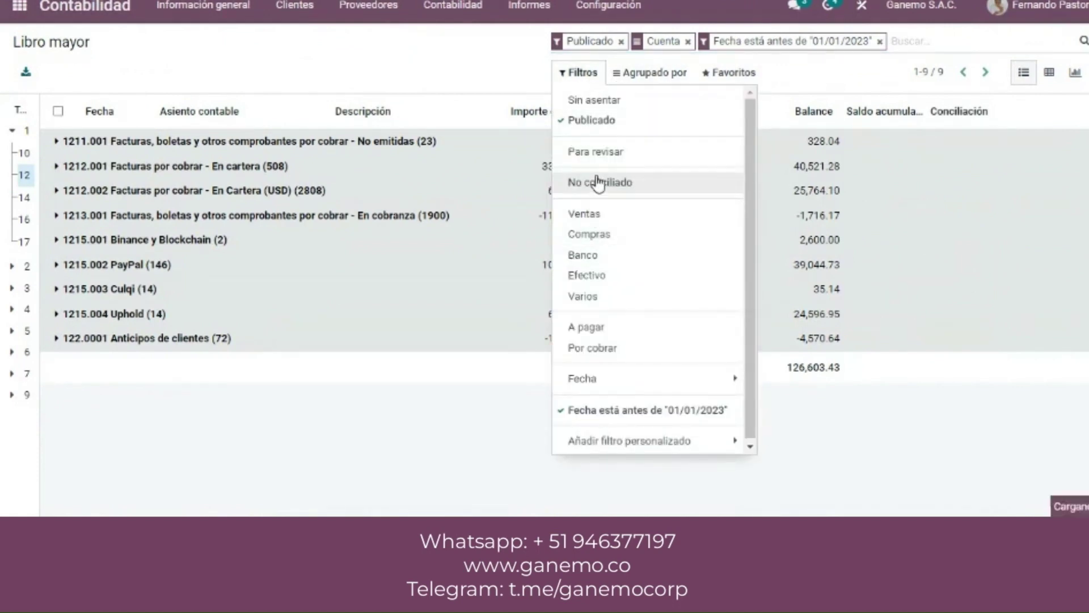
pyautogui.click(380, 56)
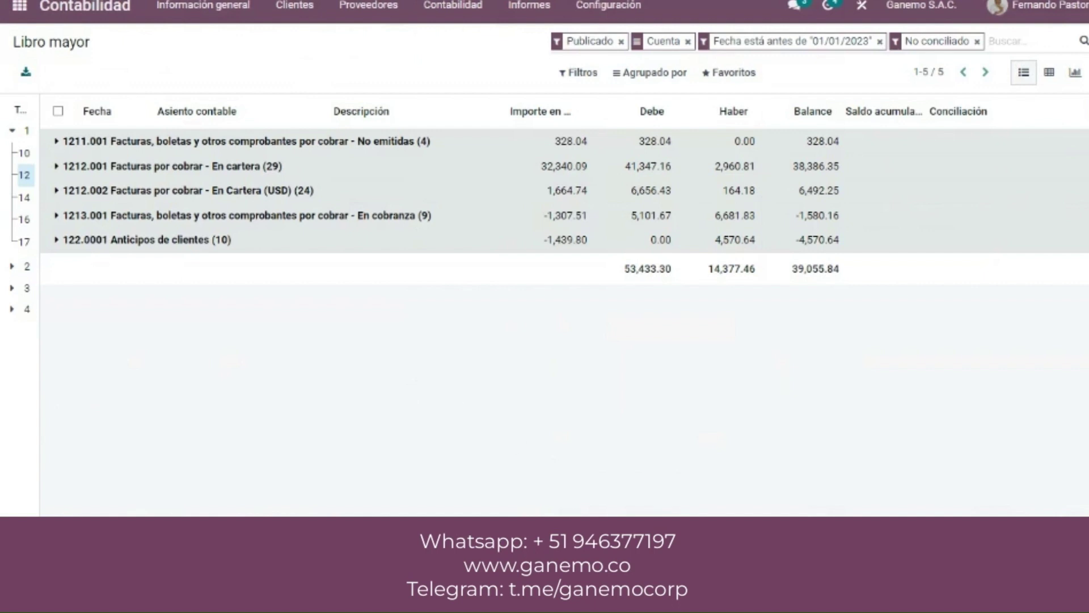
# - Switch to the Libro_Cuentas por cobrar_202212 workbook in Excel and add filters to the header row of the Reporte CXC sheet
pyautogui.moveTo(609, 601)
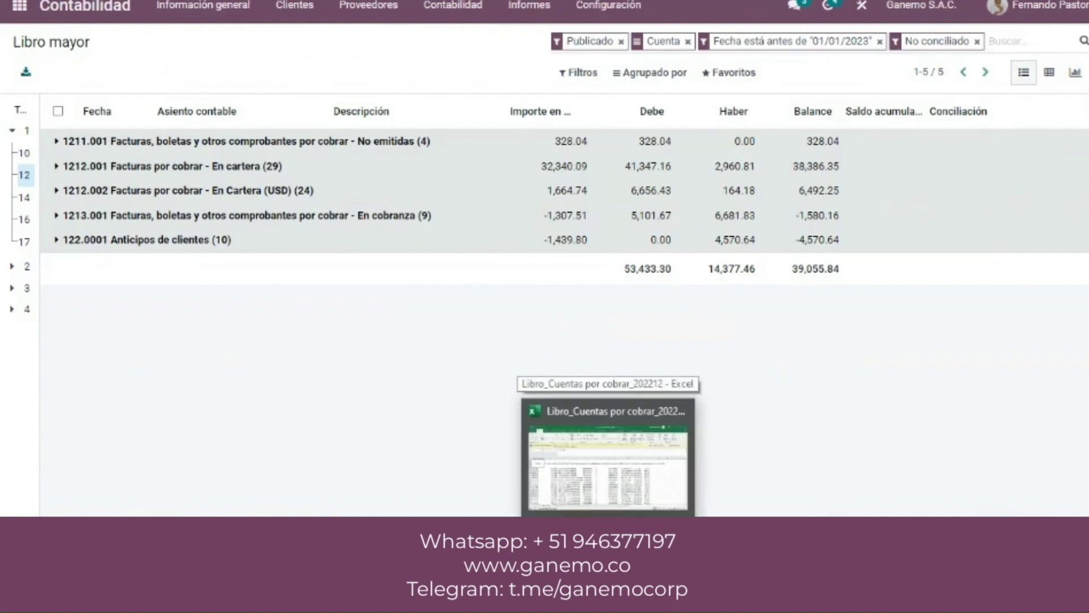
pyautogui.click(608, 460)
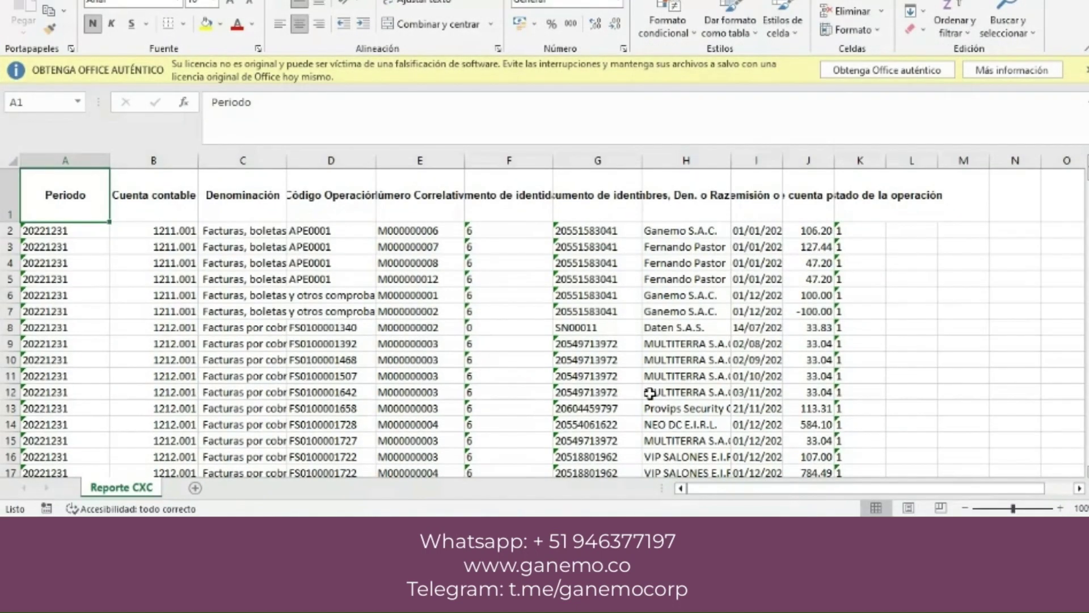
pyautogui.click(10, 195)
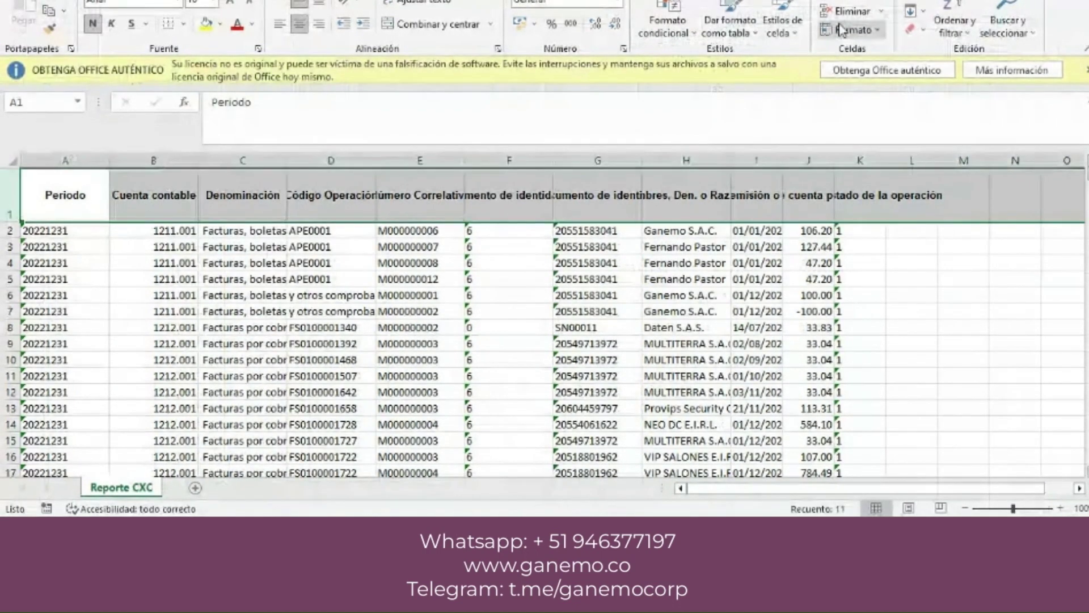
pyautogui.click(953, 15)
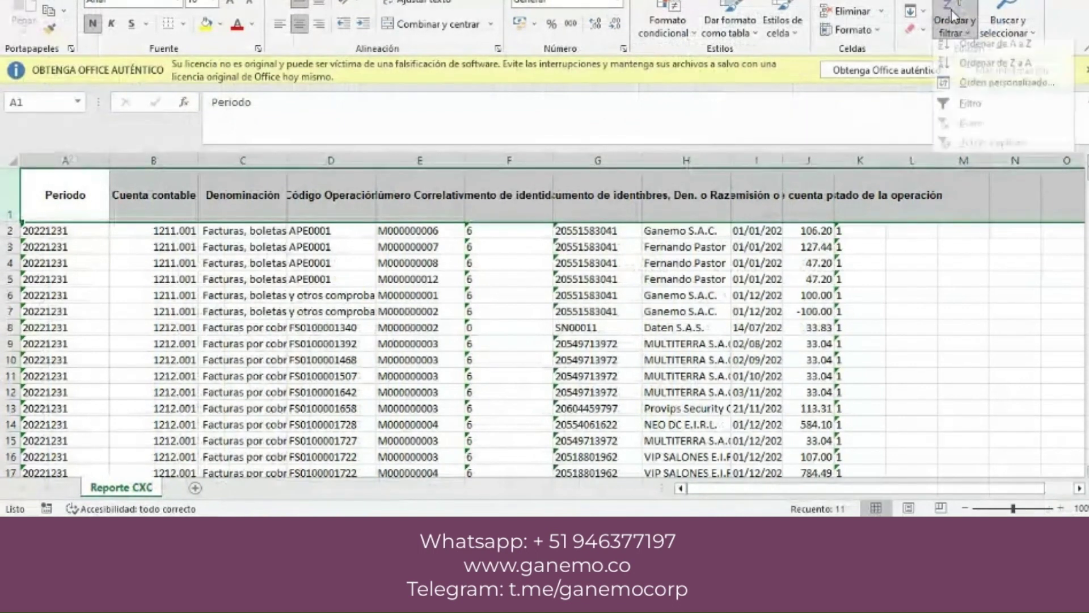
pyautogui.click(971, 104)
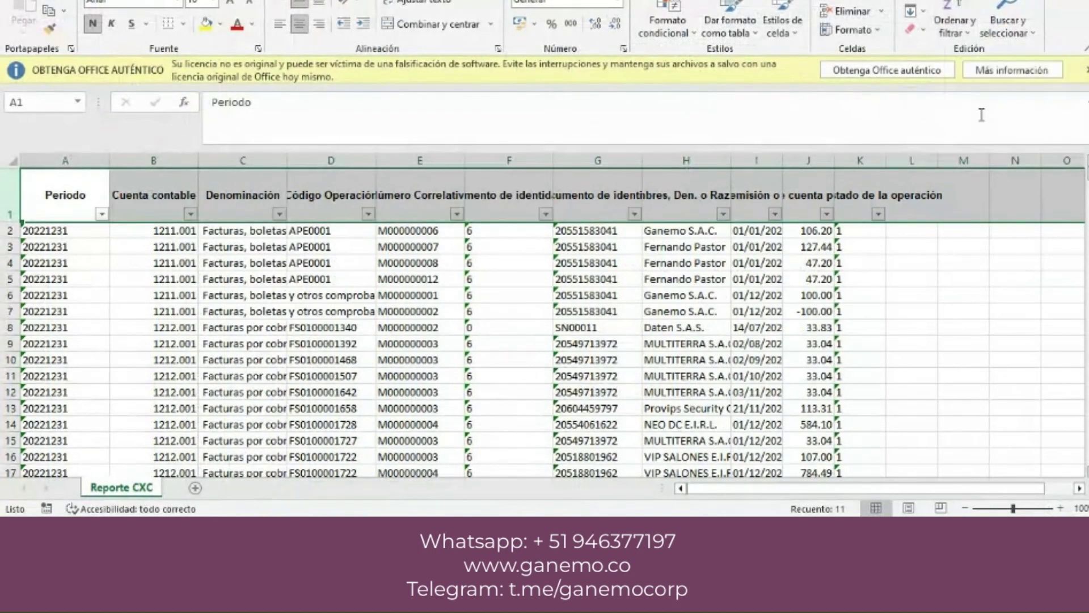
pyautogui.click(900, 302)
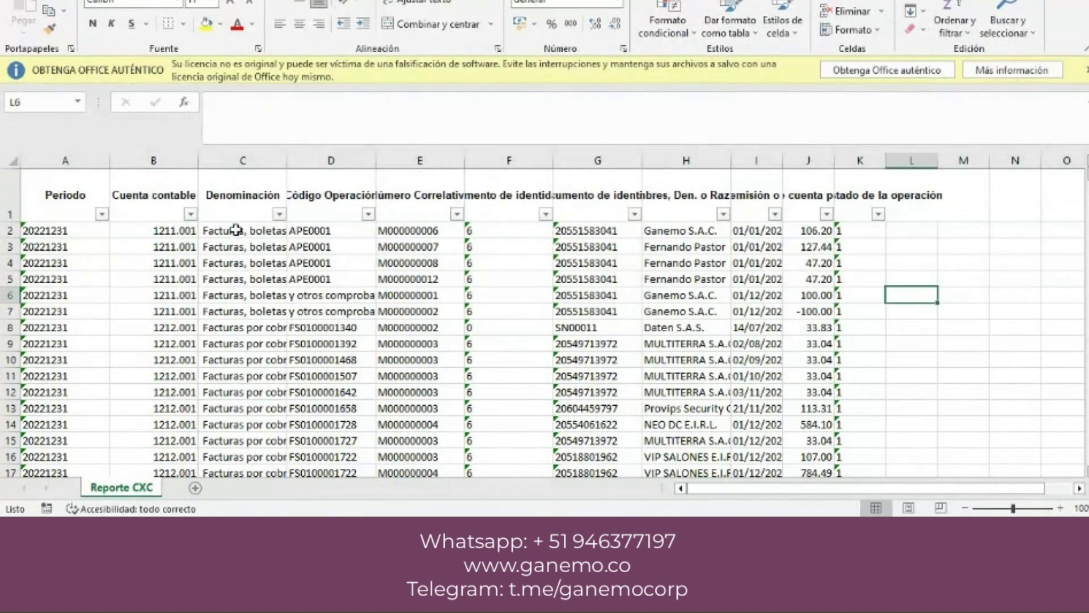
# - Filter the Cuenta contable column to show only account 1211.001
pyautogui.click(190, 214)
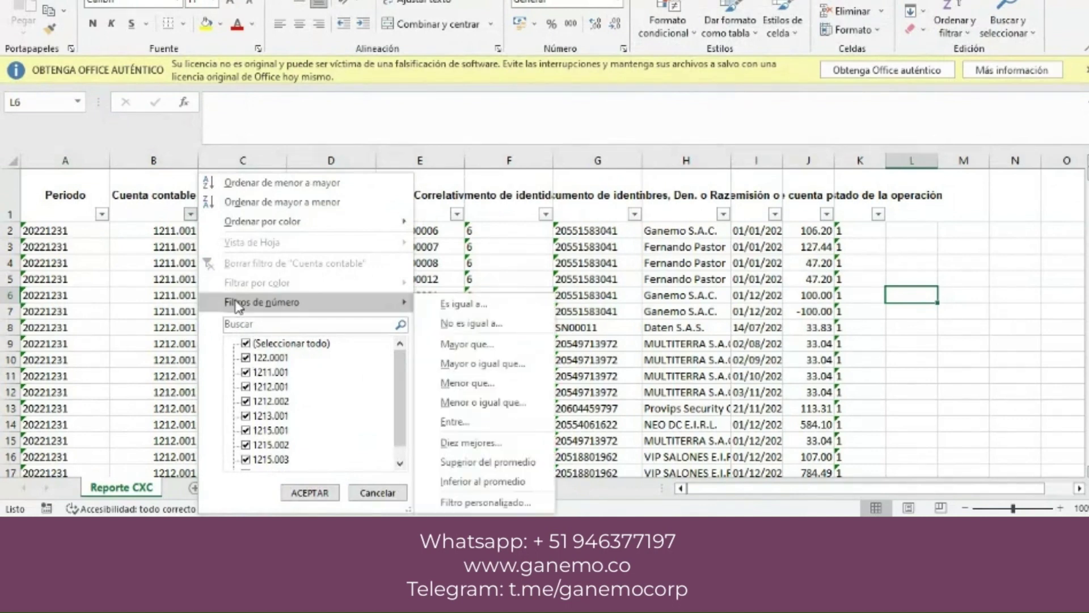
pyautogui.click(243, 344)
pyautogui.click(245, 343)
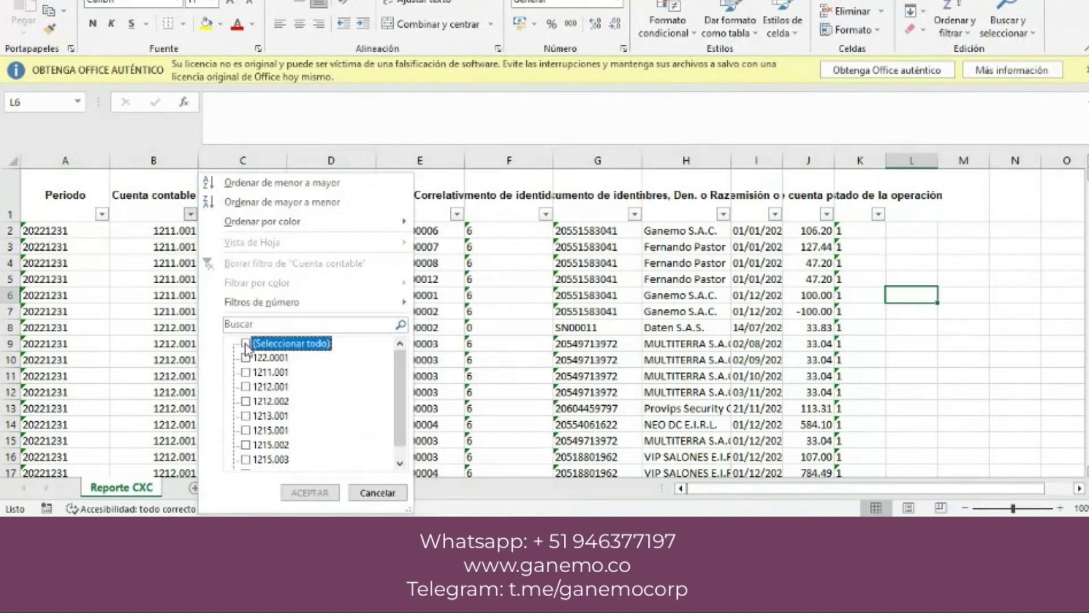
pyautogui.click(247, 372)
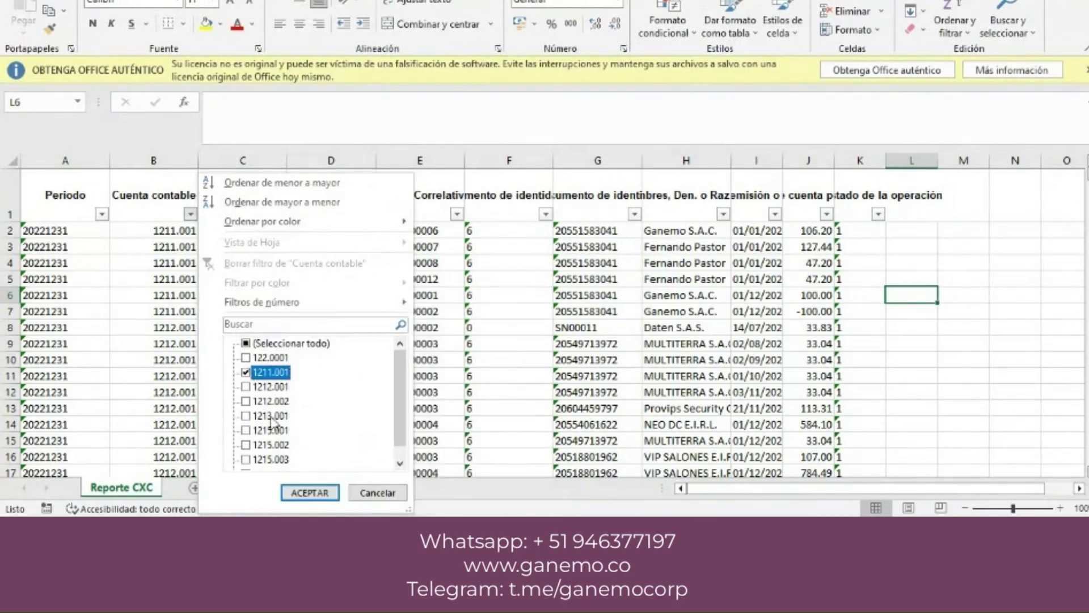
pyautogui.click(310, 493)
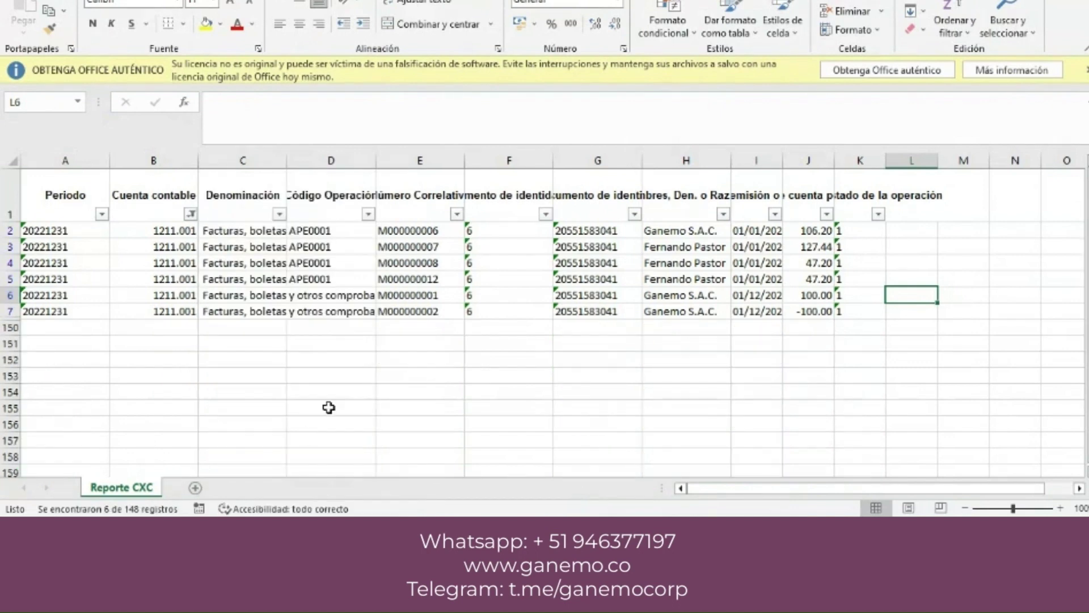
pyautogui.click(364, 392)
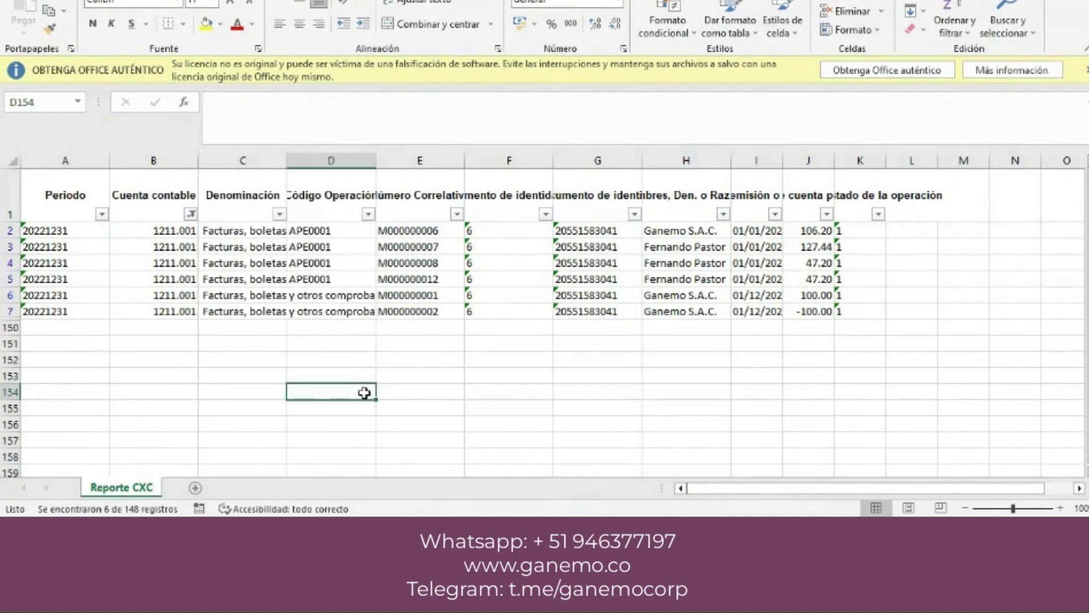
# - Total the filtered 1211.001 balances in cell J150 with AutoSum
pyautogui.click(809, 328)
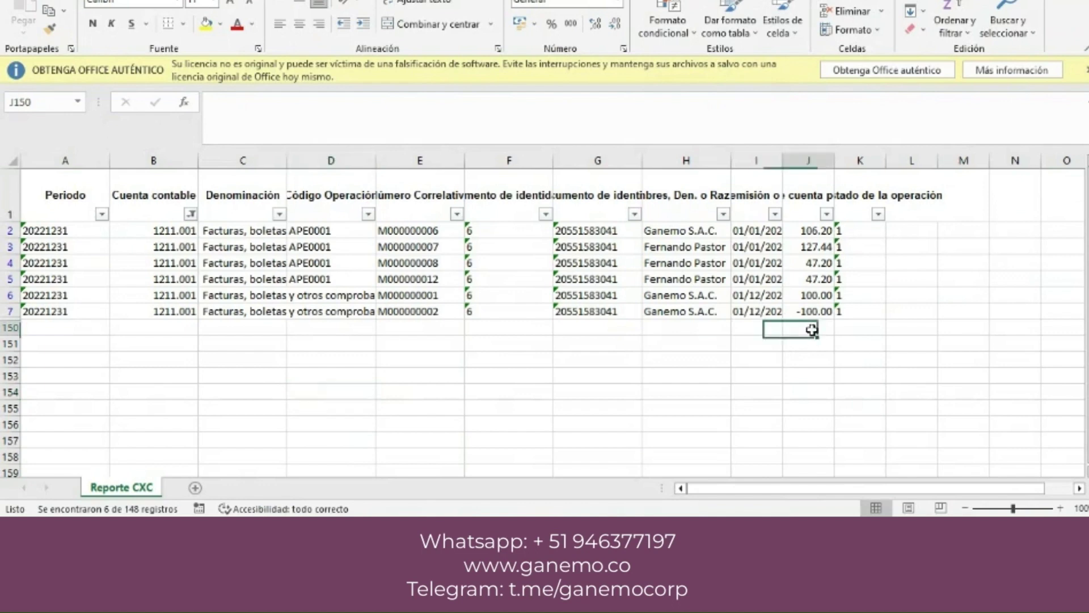
pyautogui.click(915, 2)
pyautogui.press('Return')
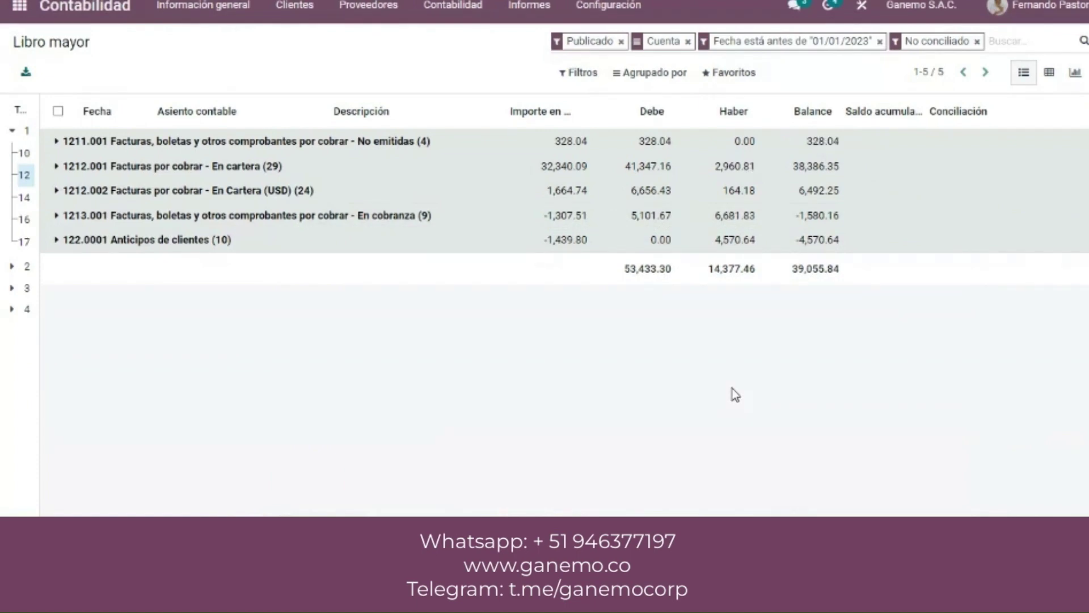
# - Expand account 1211.001 in the Odoo general ledger and compare its entries with the 100.00 and -100.00 rows in Excel
pyautogui.click(355, 140)
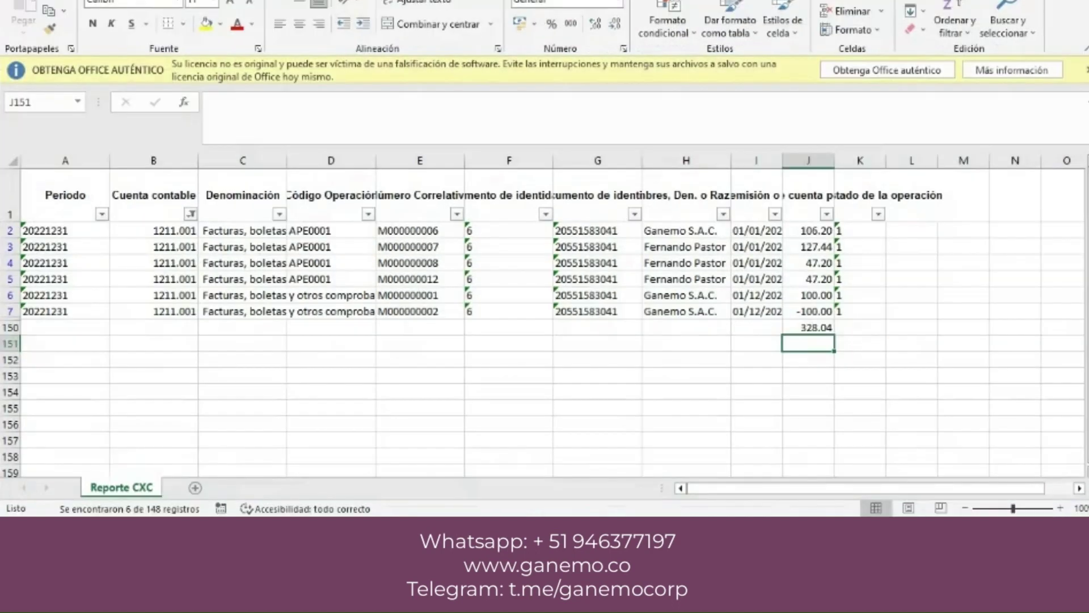
pyautogui.click(808, 311)
pyautogui.click(815, 292)
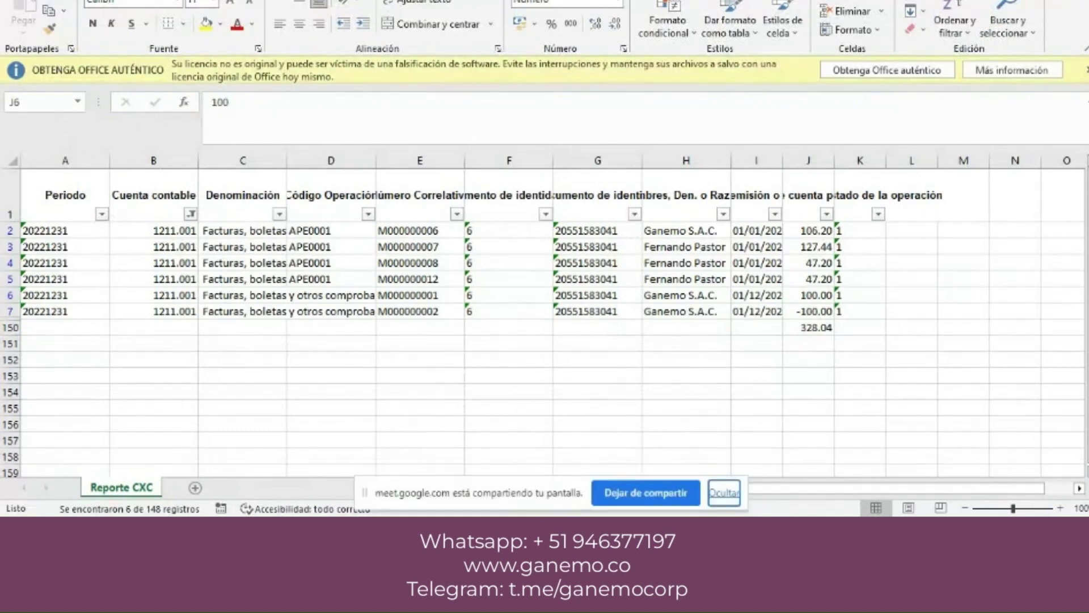
pyautogui.click(724, 492)
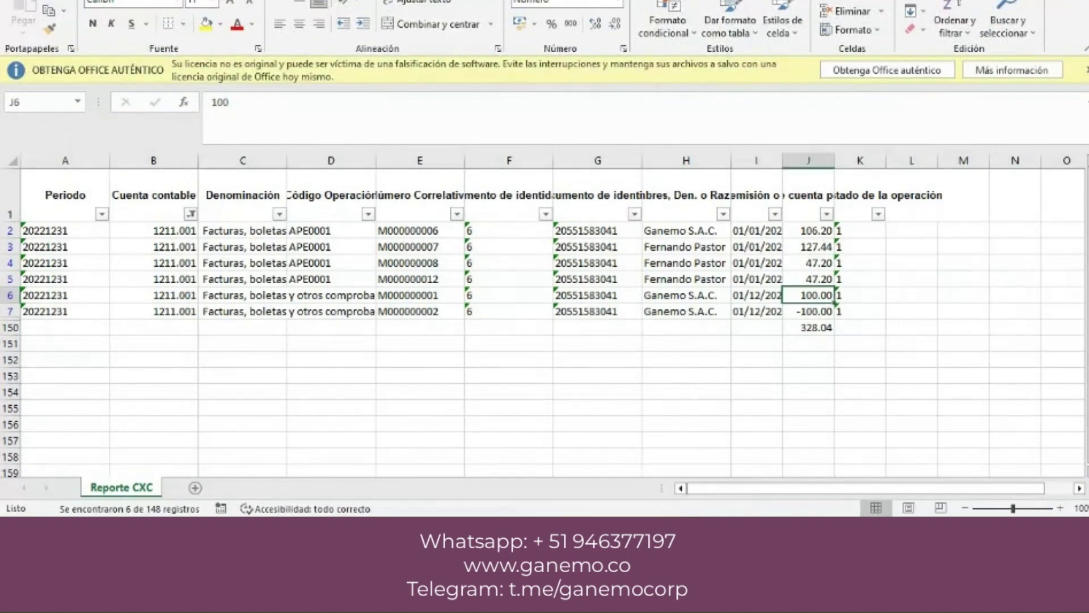
pyautogui.moveTo(529, 602)
pyautogui.hotkey('alt', 'Tab')
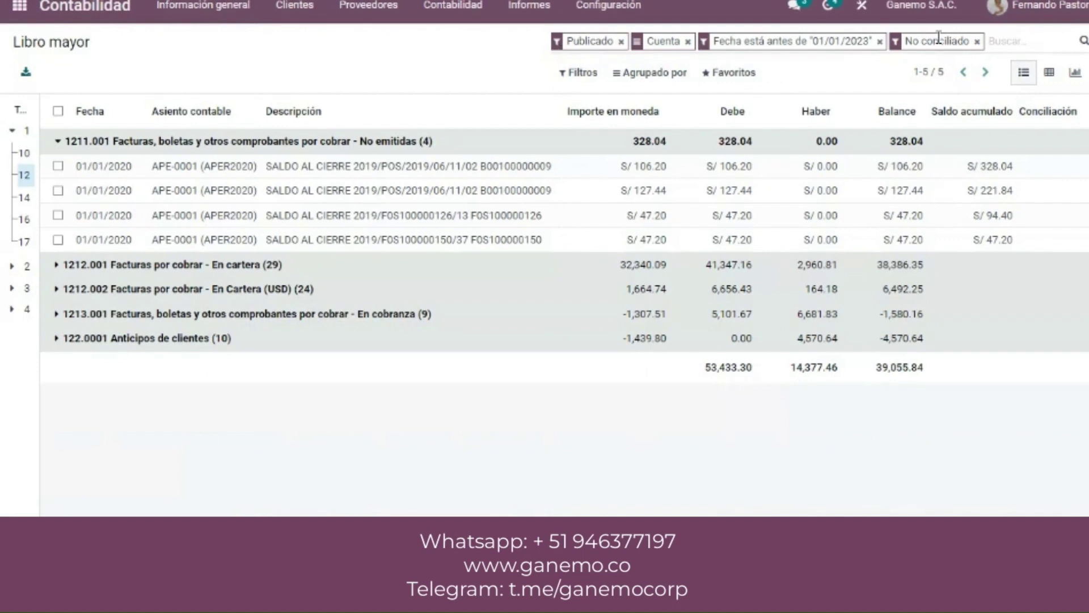
# - Remove the No conciliado filter from the ledger and review all account 1211.001 entries, sorted by Descripción
pyautogui.click(977, 41)
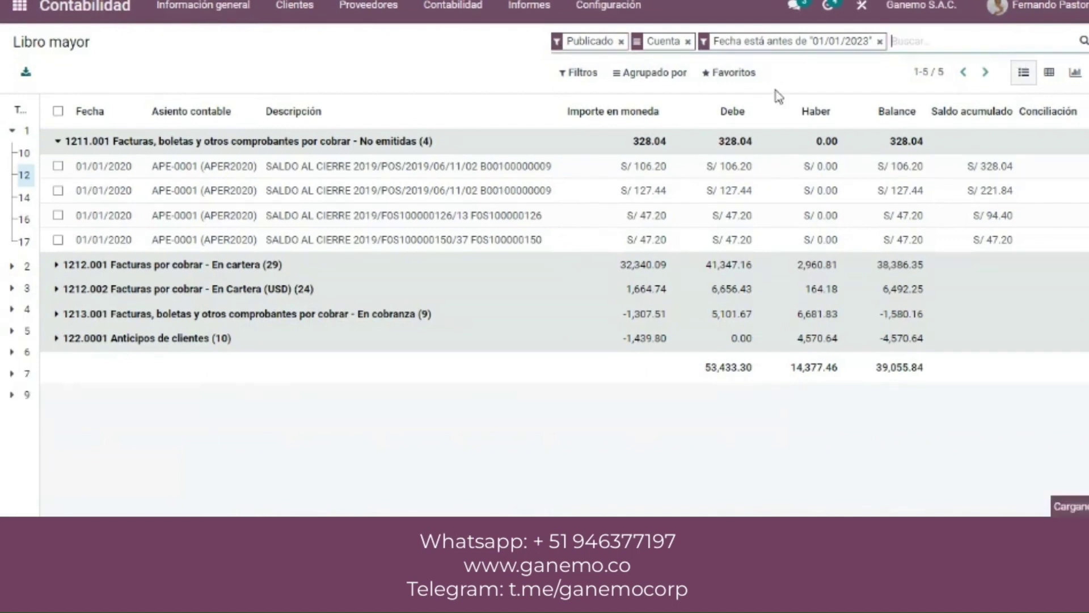
pyautogui.click(581, 73)
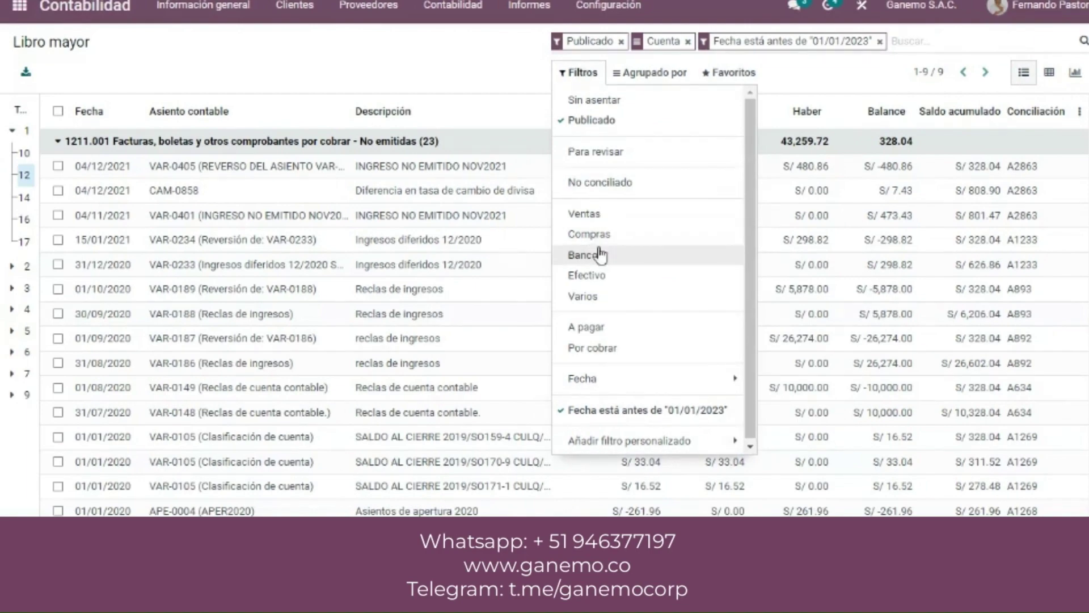
pyautogui.scroll(-5, 984, 275)
pyautogui.scroll(2, 985, 275)
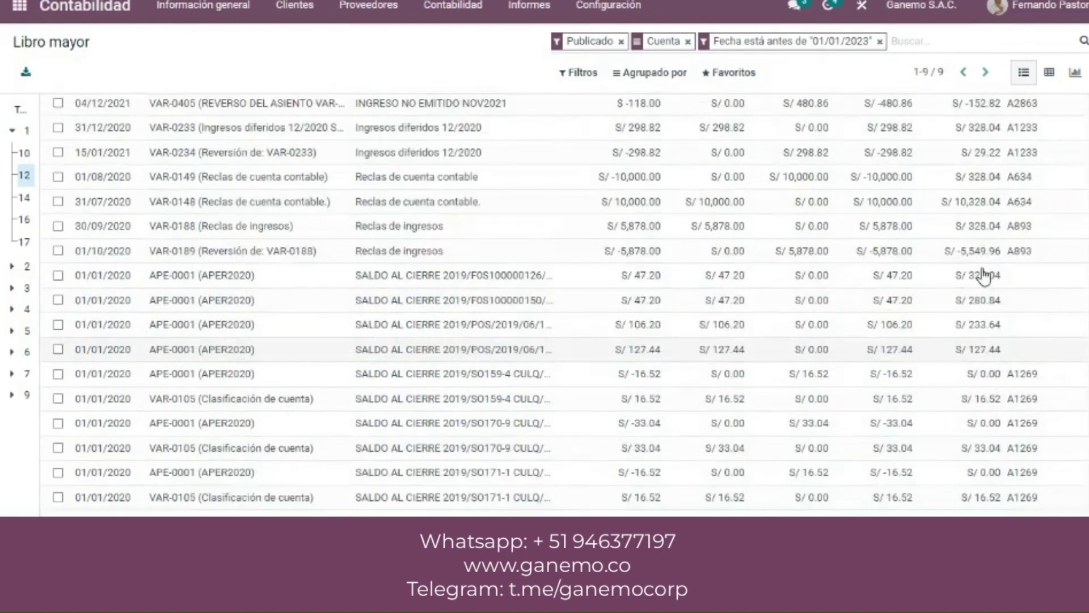
pyautogui.scroll(4, 985, 275)
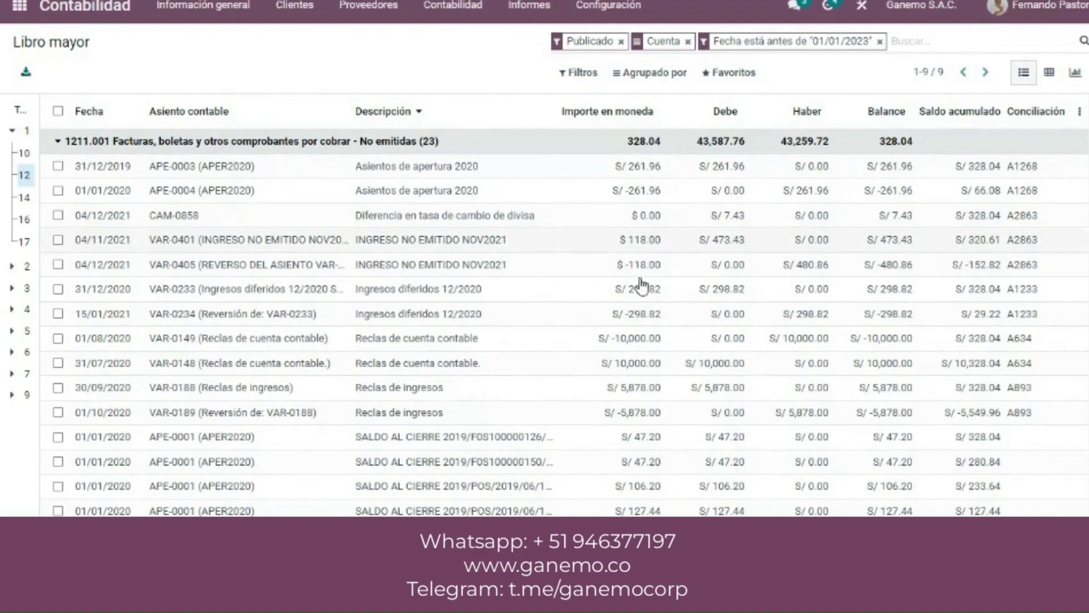
# - Switch to the unfiltered receivables workbook in Excel and add filters to the header row of the Reporte CXC sheet
pyautogui.hotkey('alt', 'Tab')
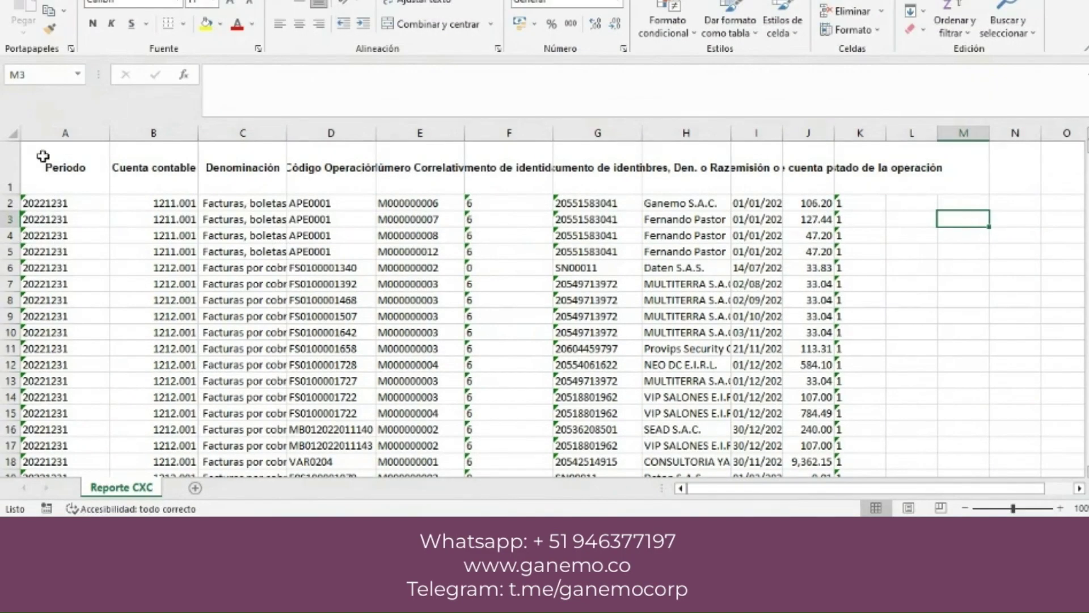
pyautogui.moveTo(10, 170); pyautogui.dragTo(10, 203)
pyautogui.click(10, 168)
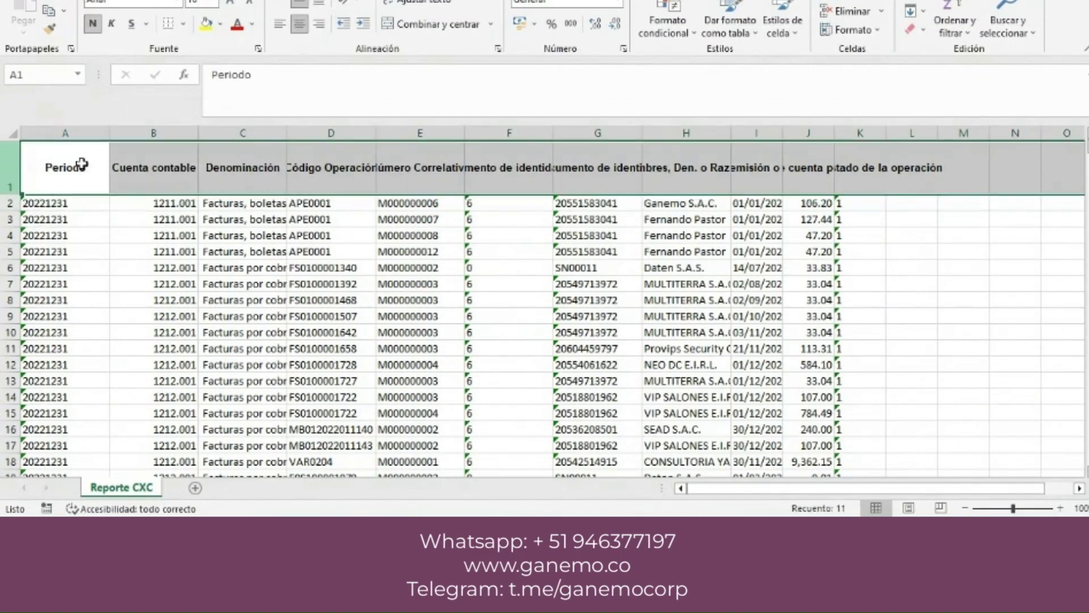
pyautogui.click(955, 25)
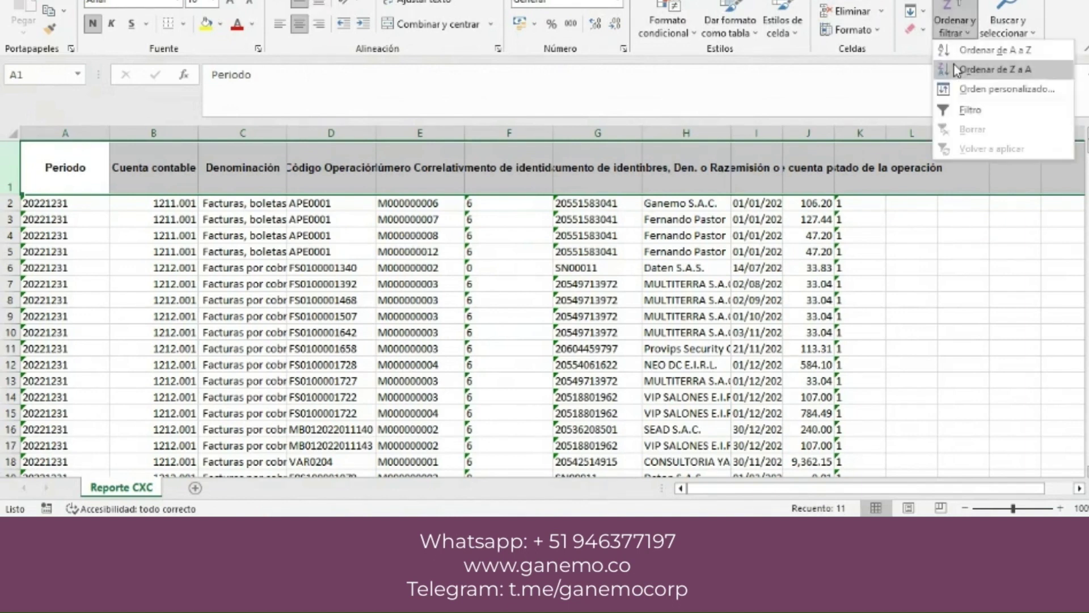
pyautogui.click(966, 106)
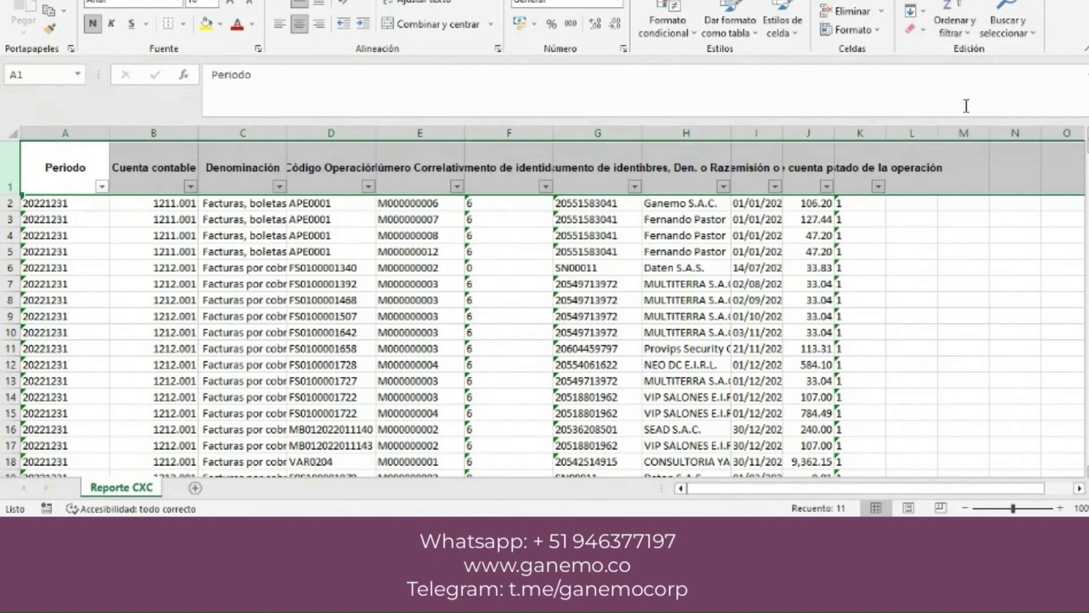
# - Filter the Cuenta contable column of the receivables report to show only account 1211.001
pyautogui.click(191, 188)
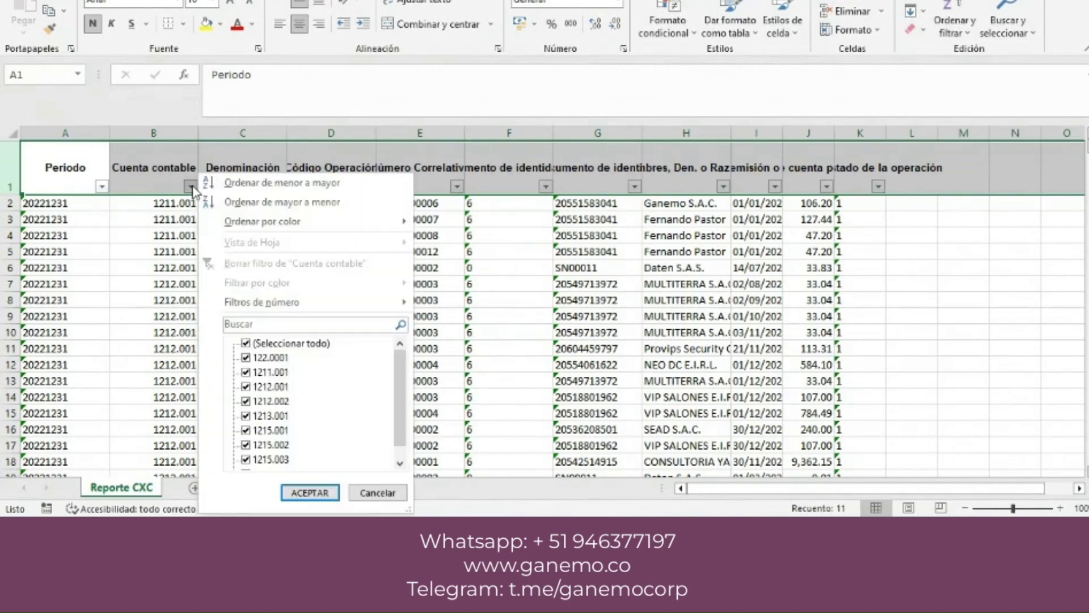
pyautogui.click(244, 343)
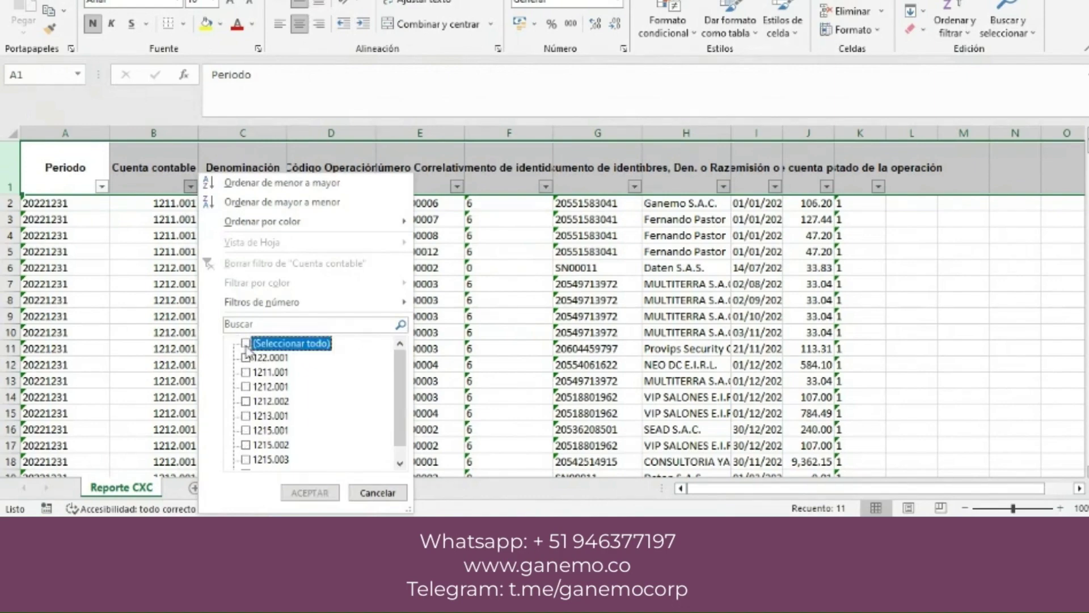
pyautogui.click(245, 372)
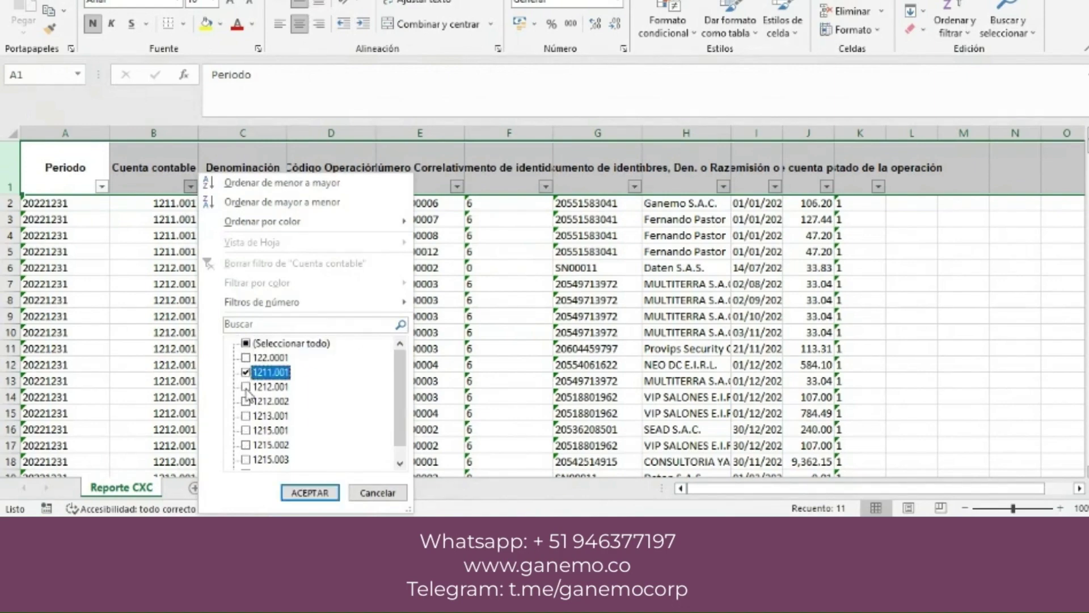
pyautogui.click(310, 492)
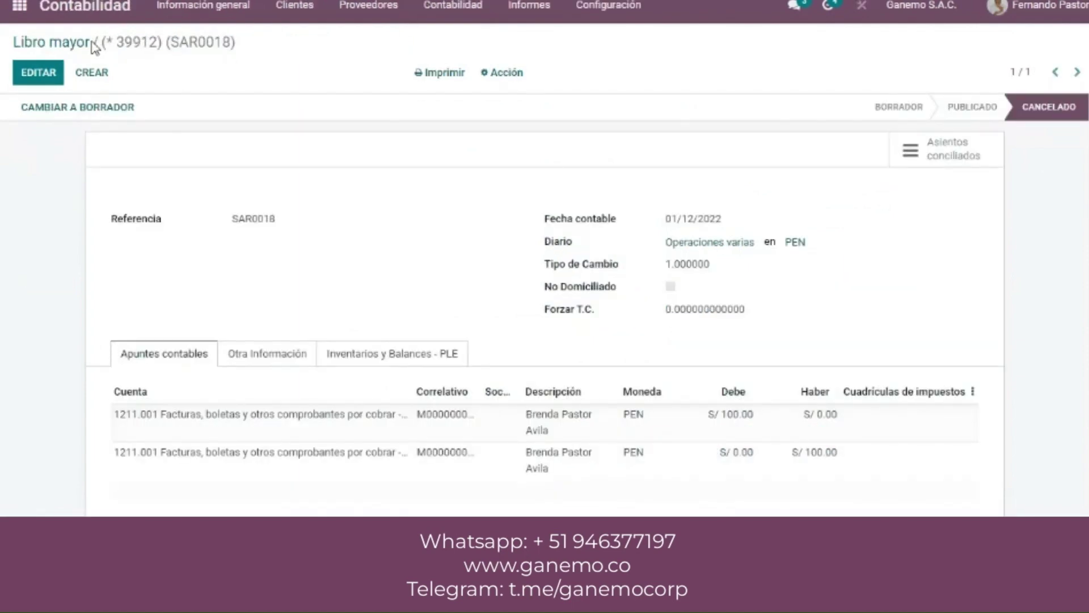
# - In Odoo, return from the cancelled SAR0018 entry to the Libro mayor and add the No conciliado filter
pyautogui.click(67, 49)
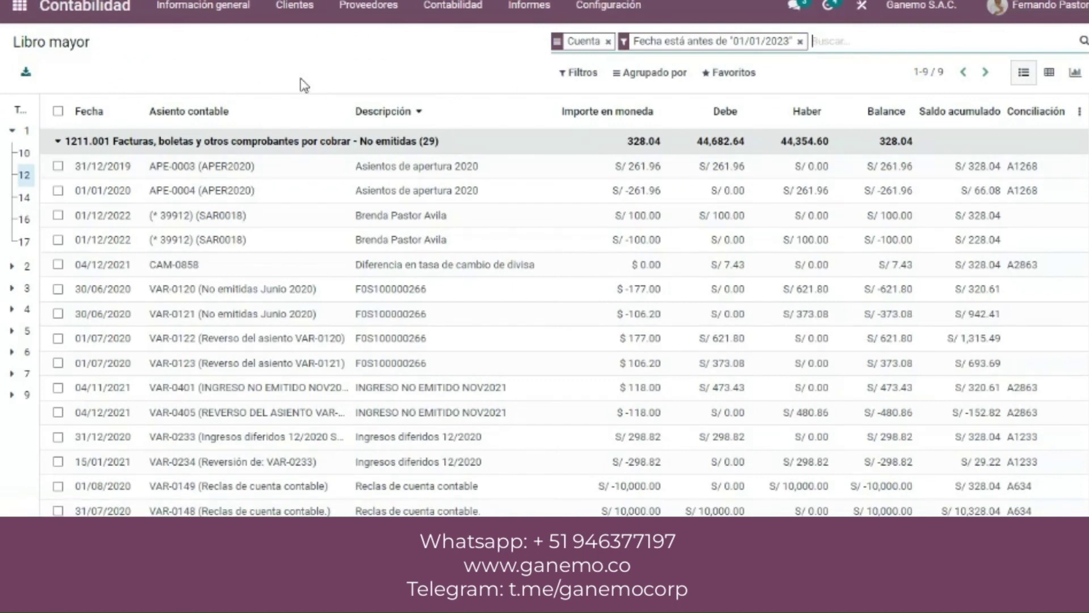
pyautogui.click(585, 77)
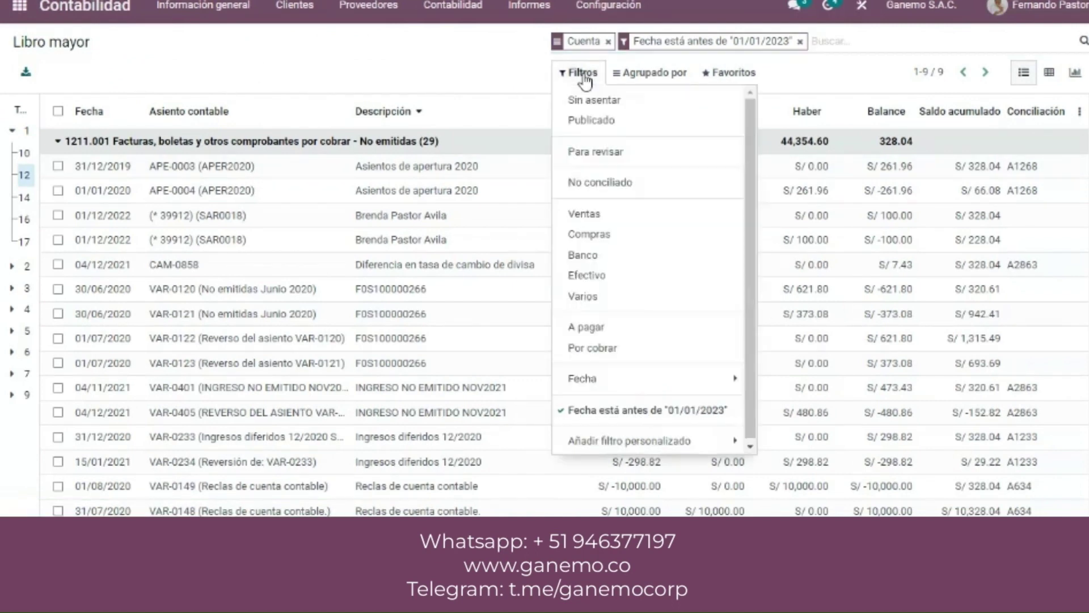
pyautogui.click(602, 183)
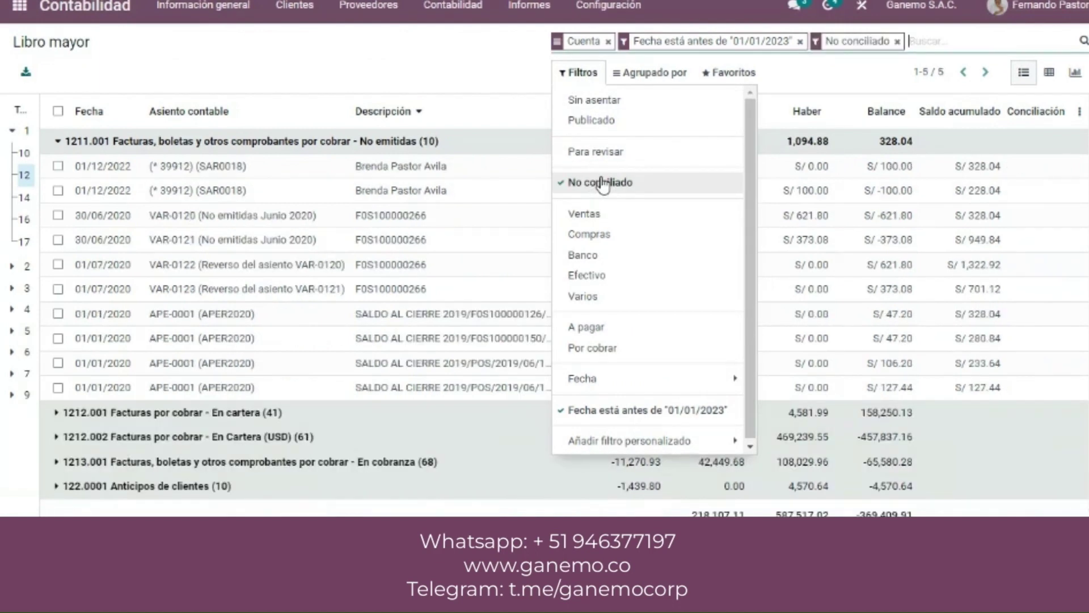
pyautogui.click(504, 74)
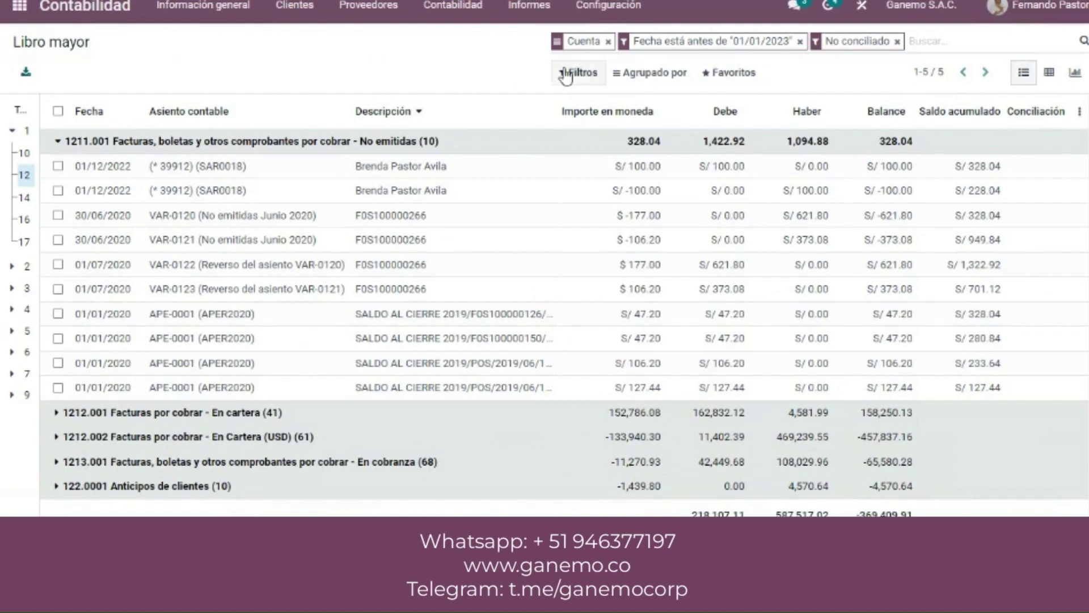
# - Add the Publicado filter to restrict the Libro mayor to posted entries
pyautogui.click(639, 74)
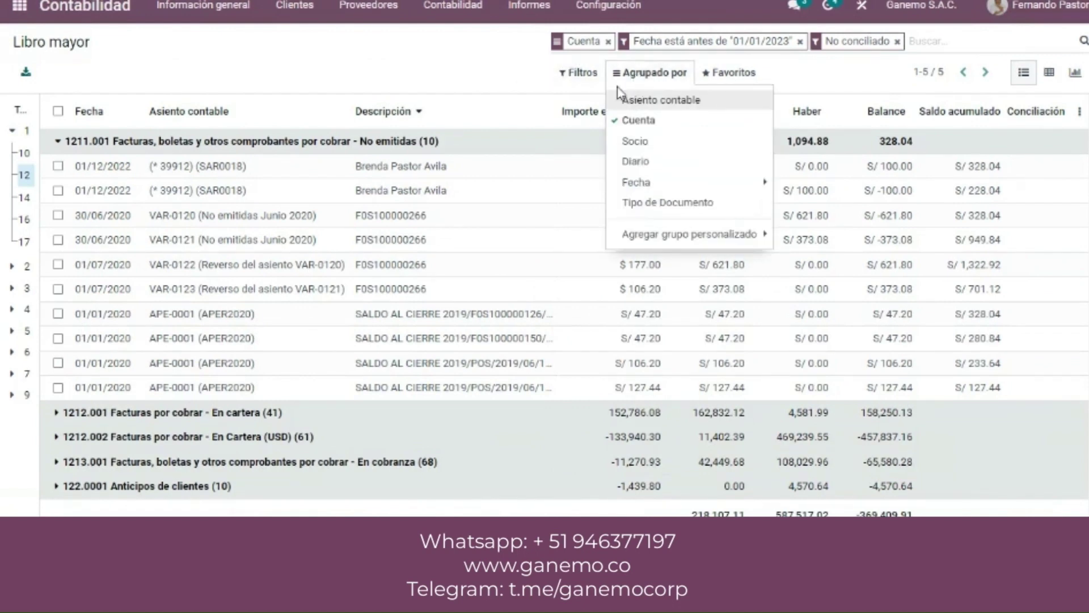
pyautogui.click(587, 73)
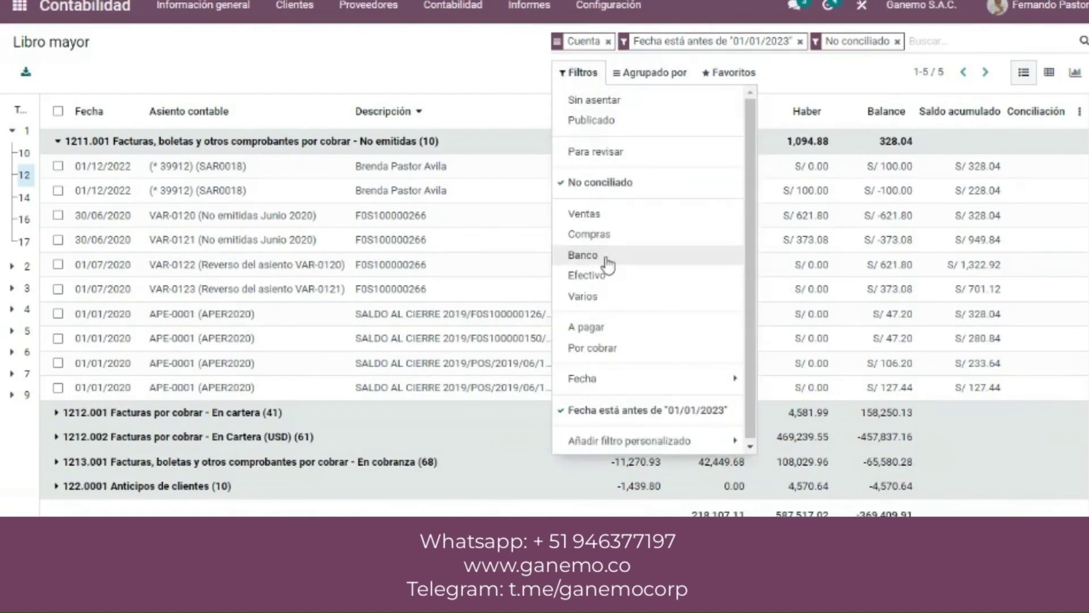
pyautogui.click(592, 121)
pyautogui.click(523, 77)
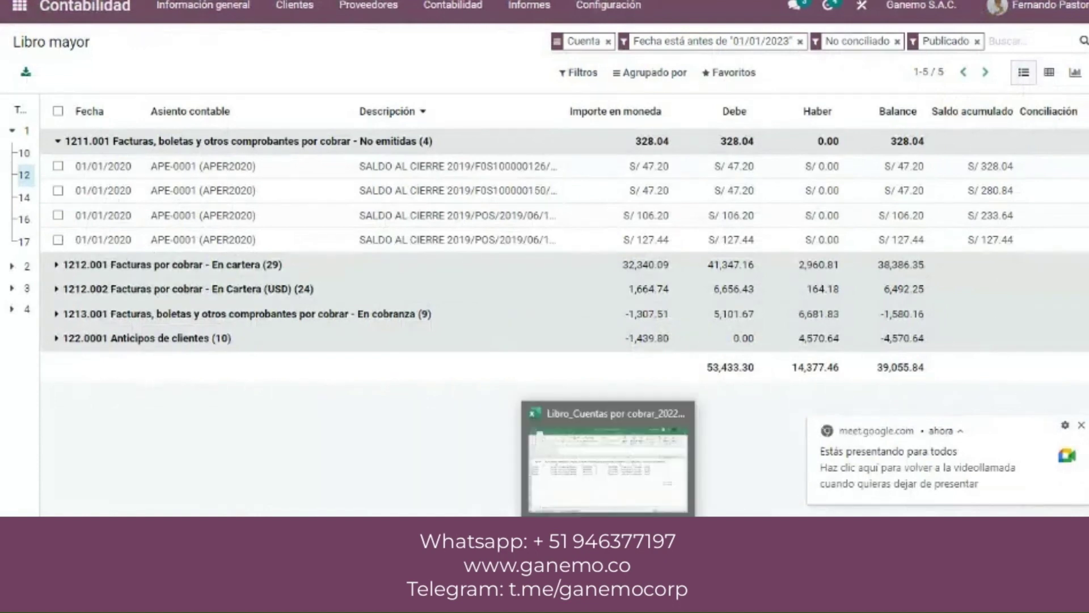
# - Compare the filtered 1211.001 rows in the Excel receivables report with the ledger entries in Odoo, and dismiss the meeting notification
pyautogui.click(587, 469)
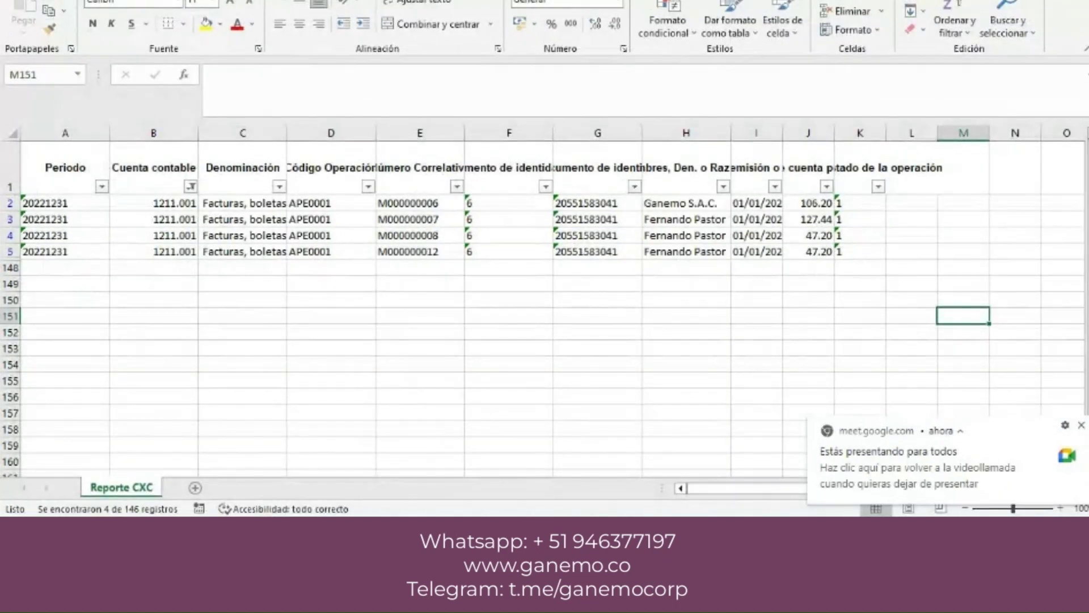
pyautogui.hotkey('alt', 'Tab')
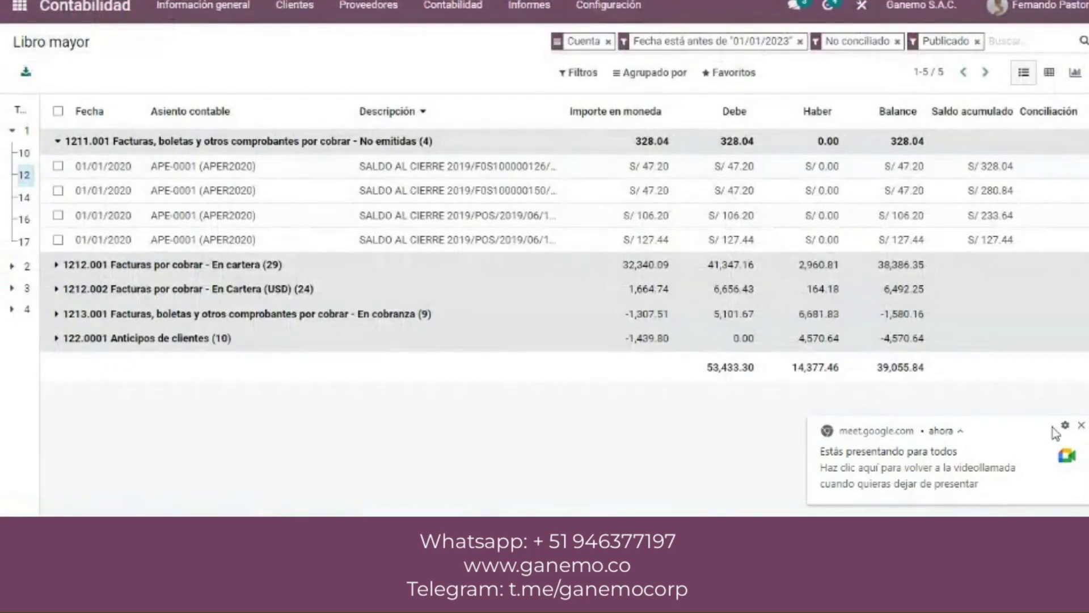
pyautogui.click(1081, 425)
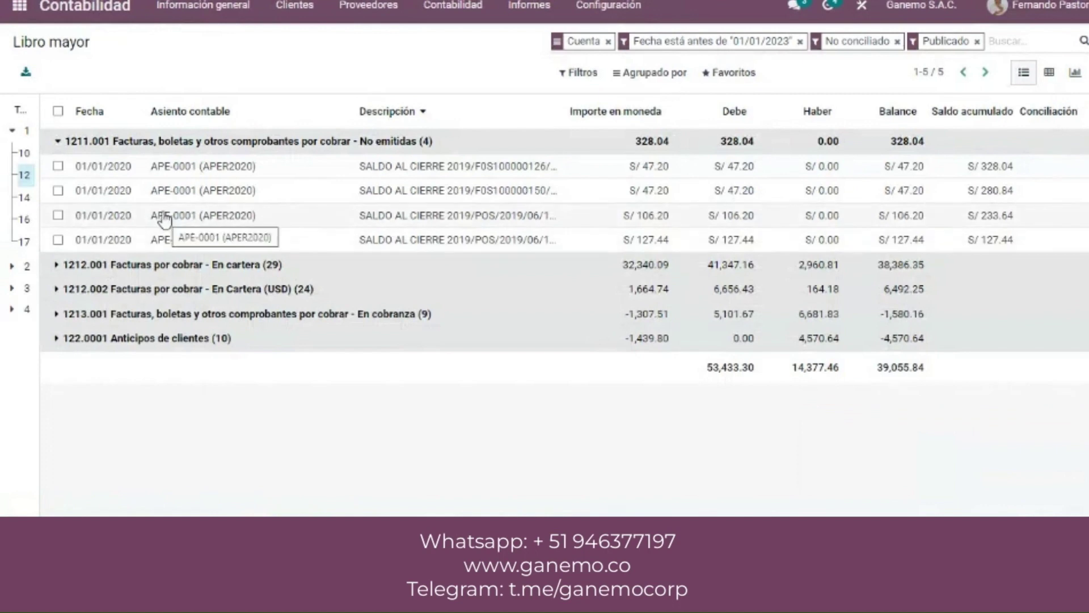
# - Expand account 1212.001, collapse account 1211.001 in the ledger, and review the 1212.001 entries
pyautogui.click(77, 264)
pyautogui.click(76, 142)
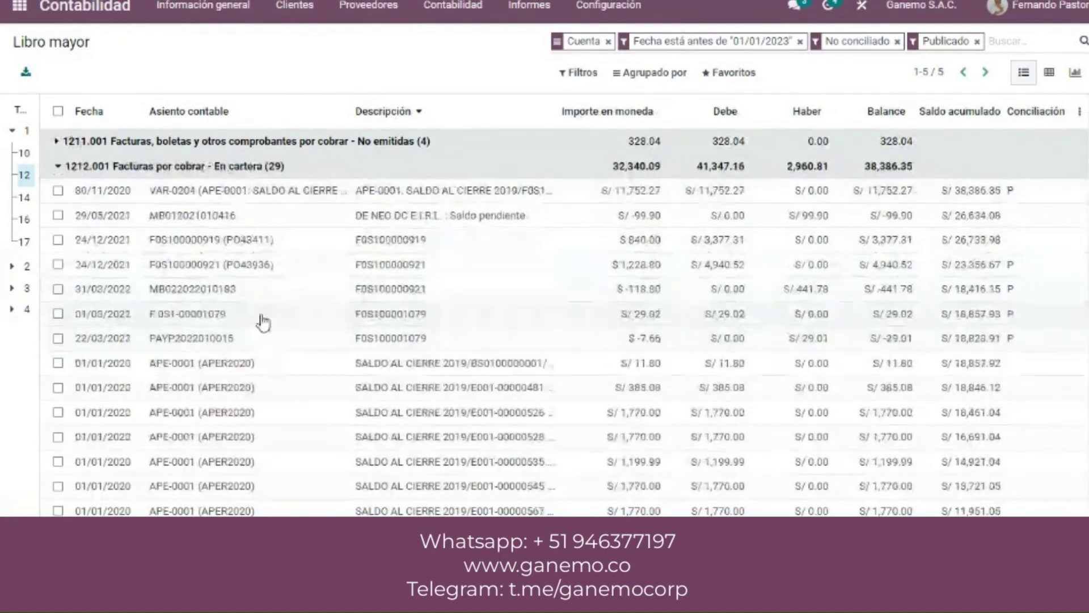
pyautogui.scroll(-2, 230, 273)
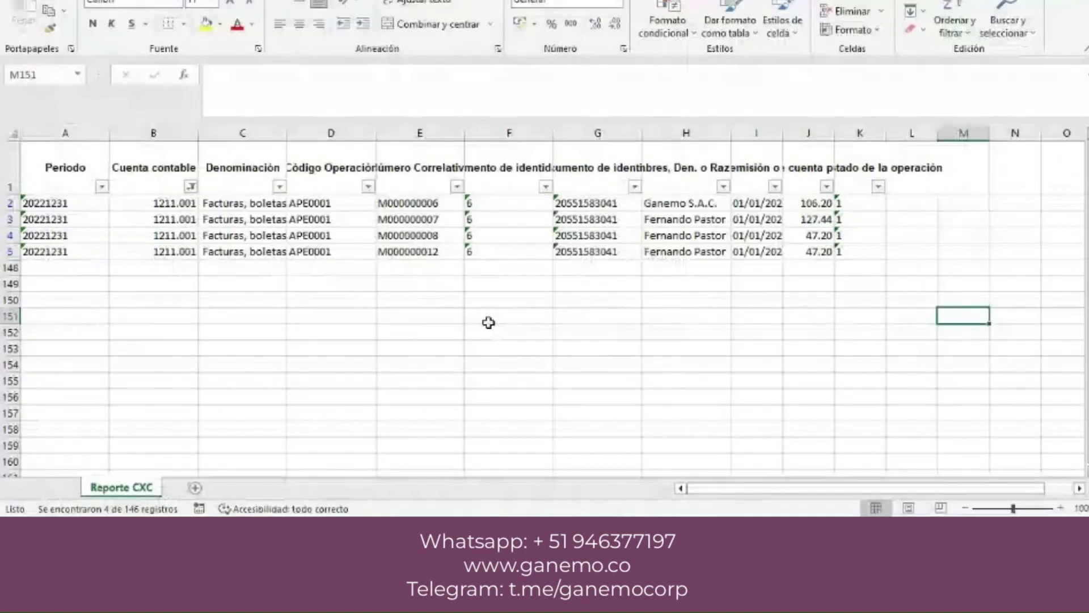
# - In the Excel receivables report, change the Cuenta contable filter to show only account 1212.001 and go to its last rows
pyautogui.click(189, 186)
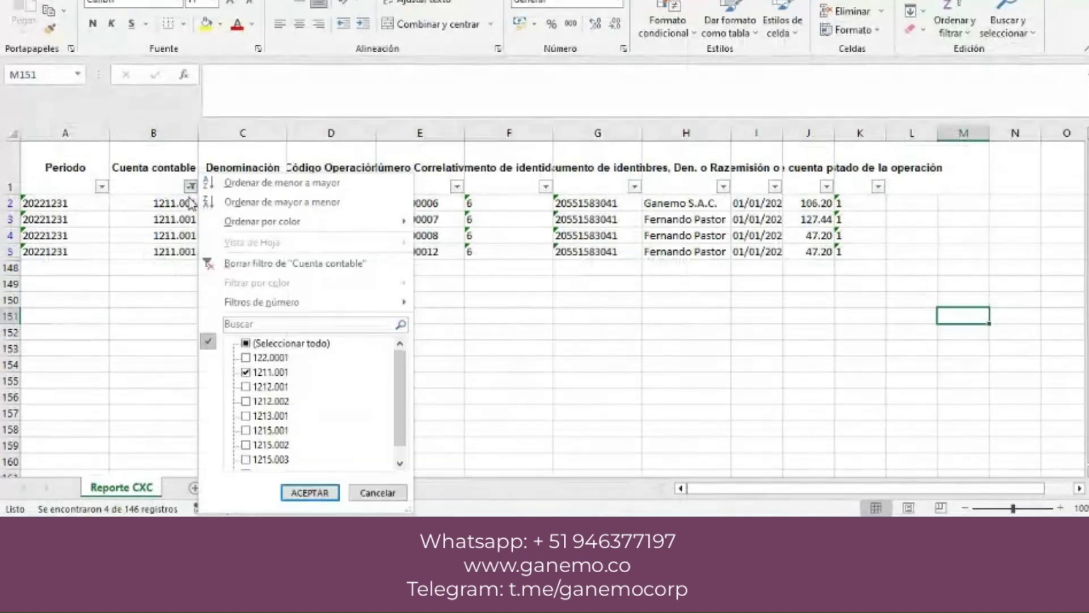
pyautogui.click(257, 344)
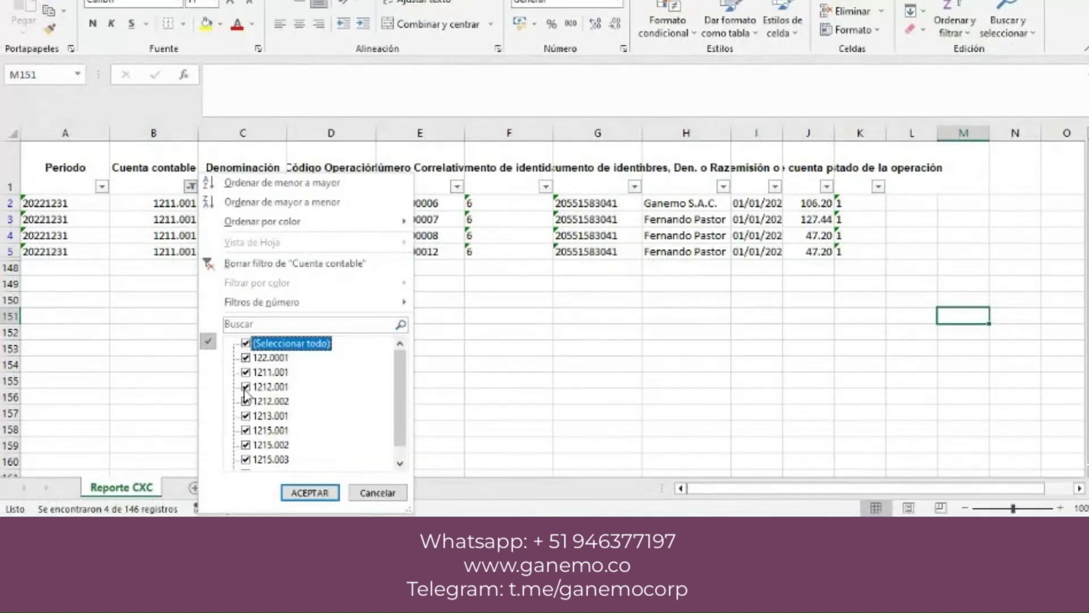
pyautogui.click(247, 343)
pyautogui.click(246, 386)
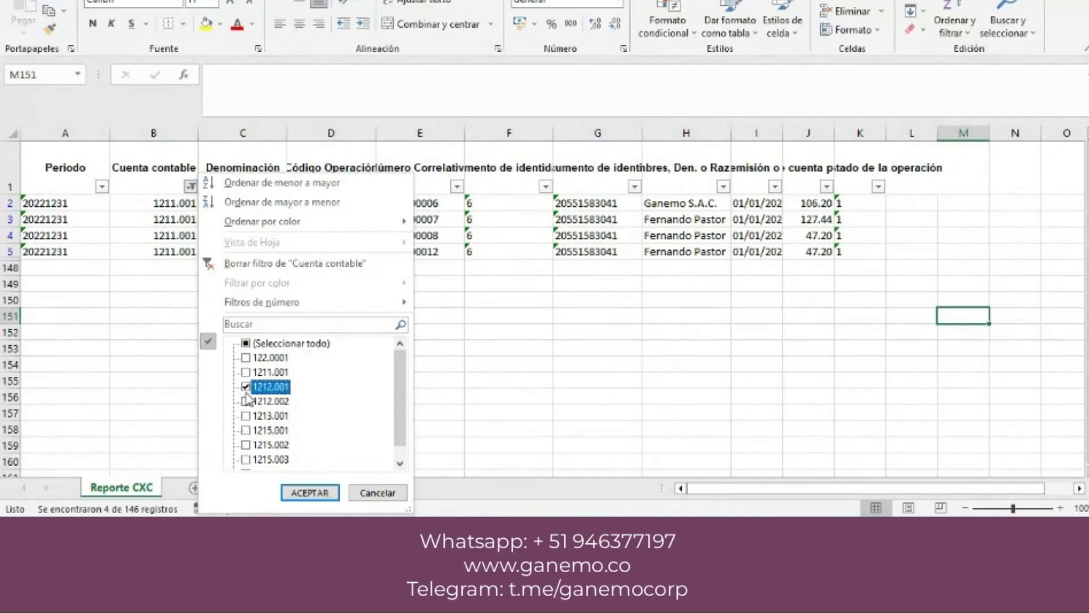
pyautogui.click(306, 491)
pyautogui.scroll(-3, 496, 348)
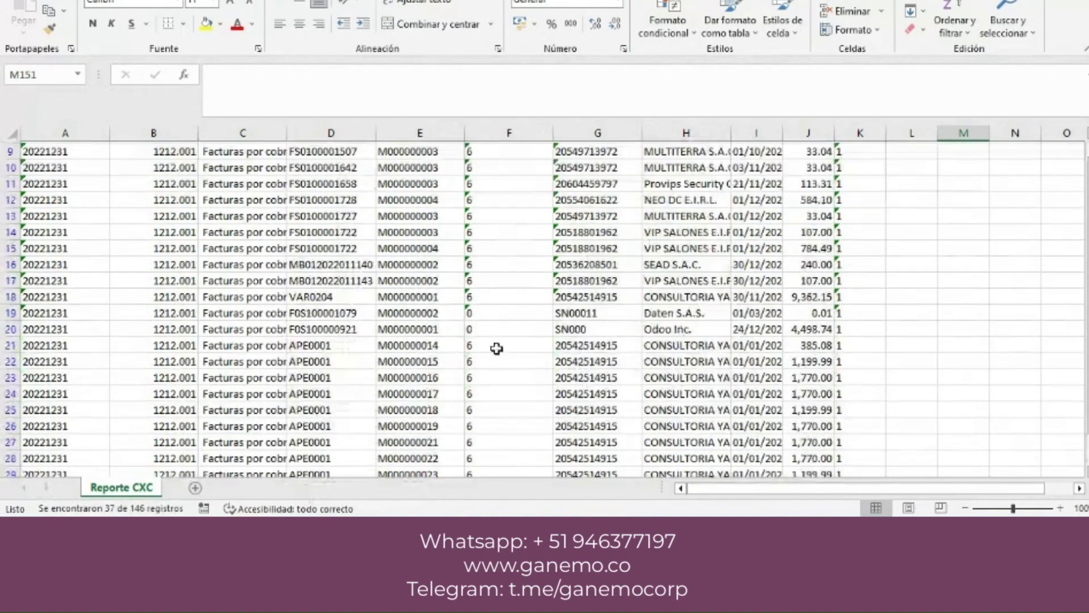
pyautogui.scroll(-5, 497, 349)
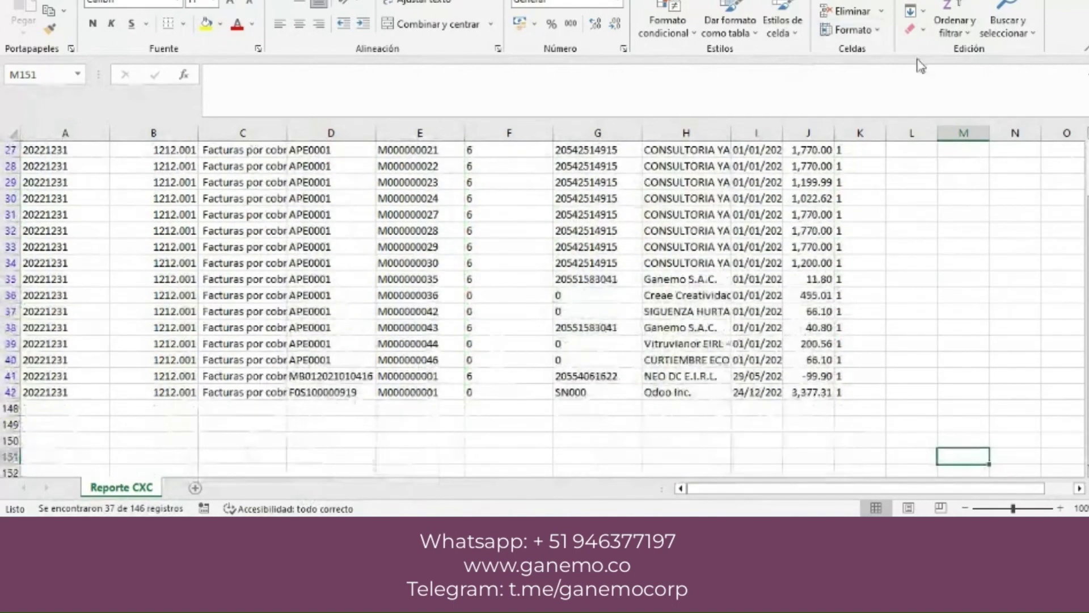
# - Add a subtotal of the visible account 1212.001 amounts in cell J149 of the Excel receivables report
pyautogui.click(815, 424)
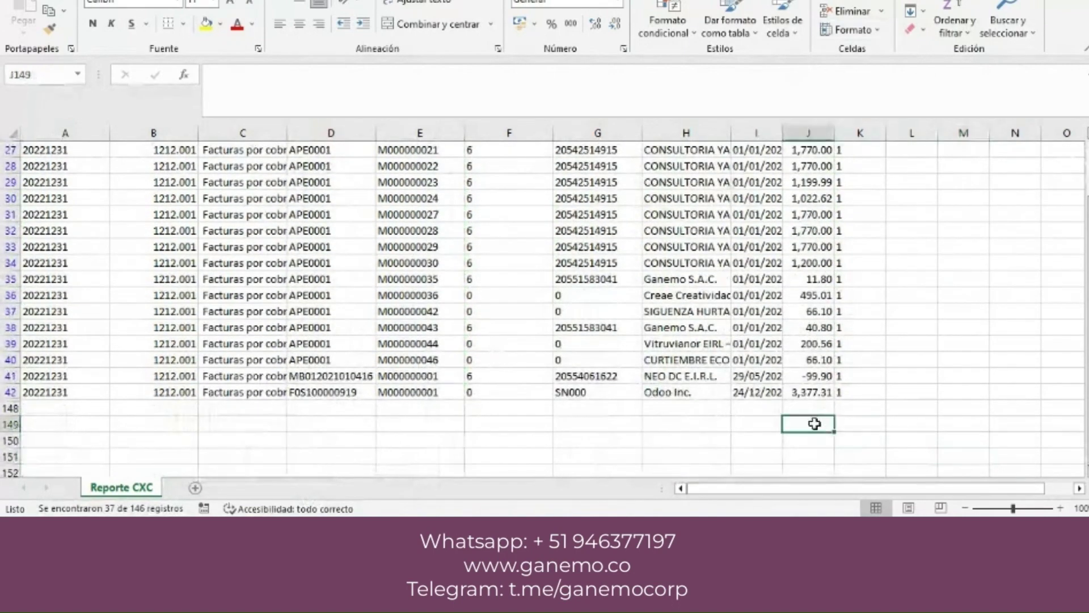
pyautogui.click(911, 2)
pyautogui.press('Return')
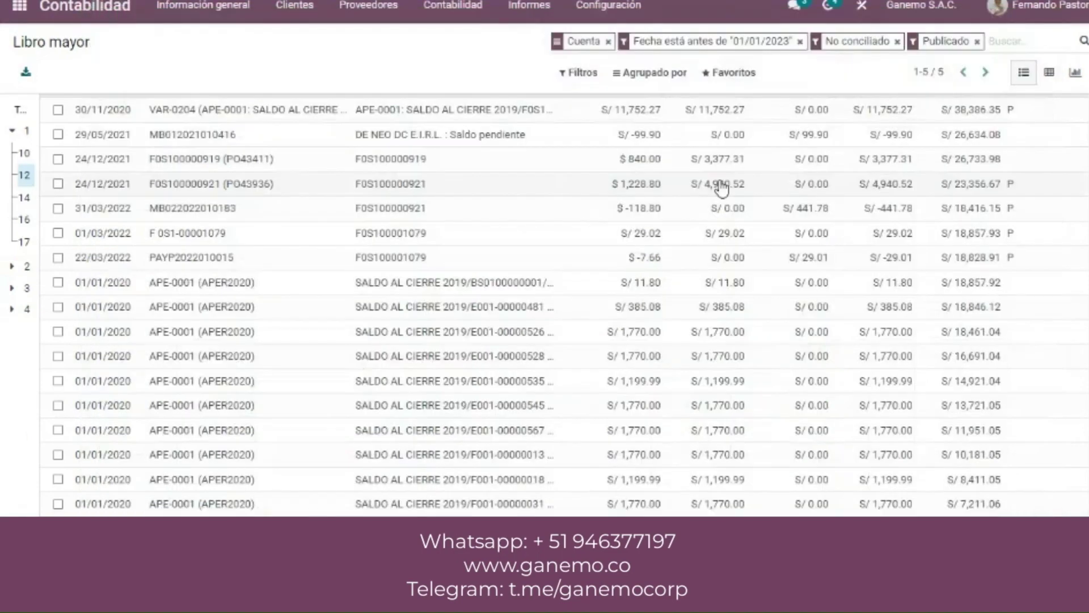
# - Compare the 1212.001 balance and entries in the Odoo Libro mayor with the subtotal and filtered rows in the Excel report
pyautogui.scroll(2, 720, 182)
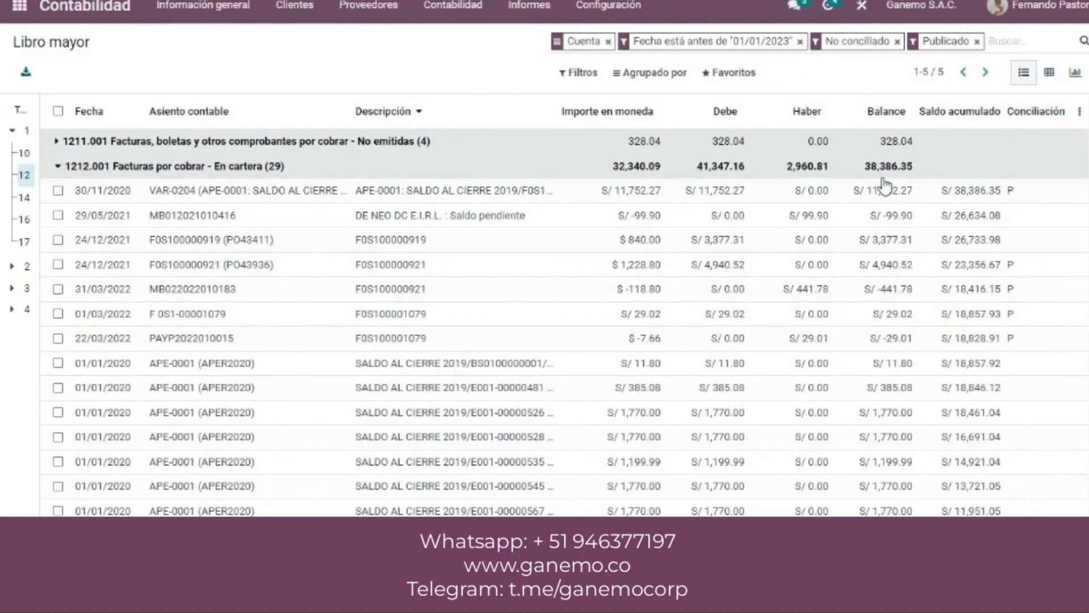
pyautogui.scroll(-5, 885, 184)
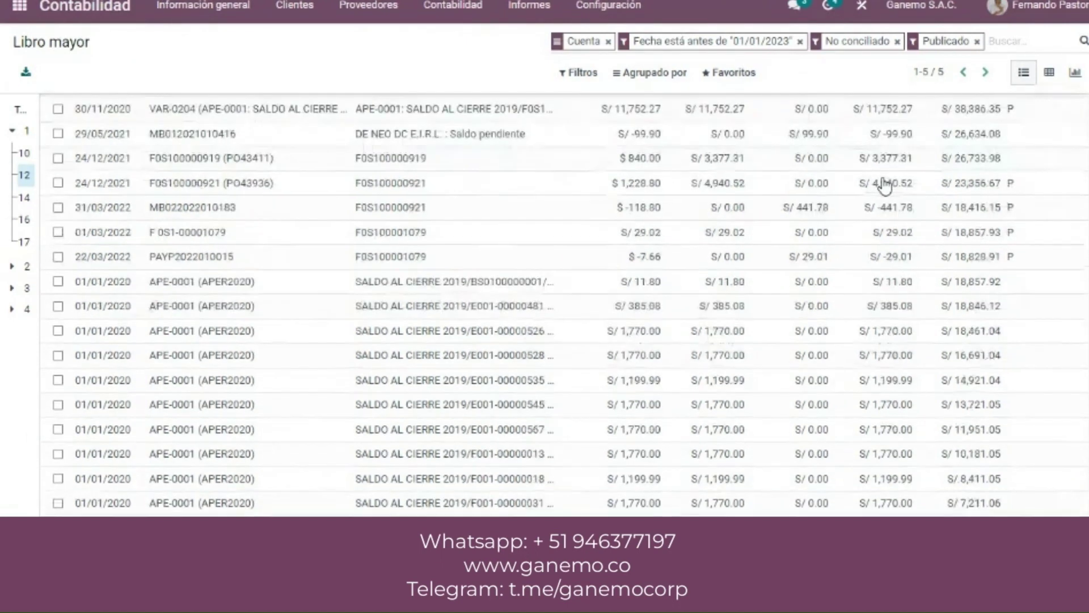
pyautogui.scroll(-3, 885, 184)
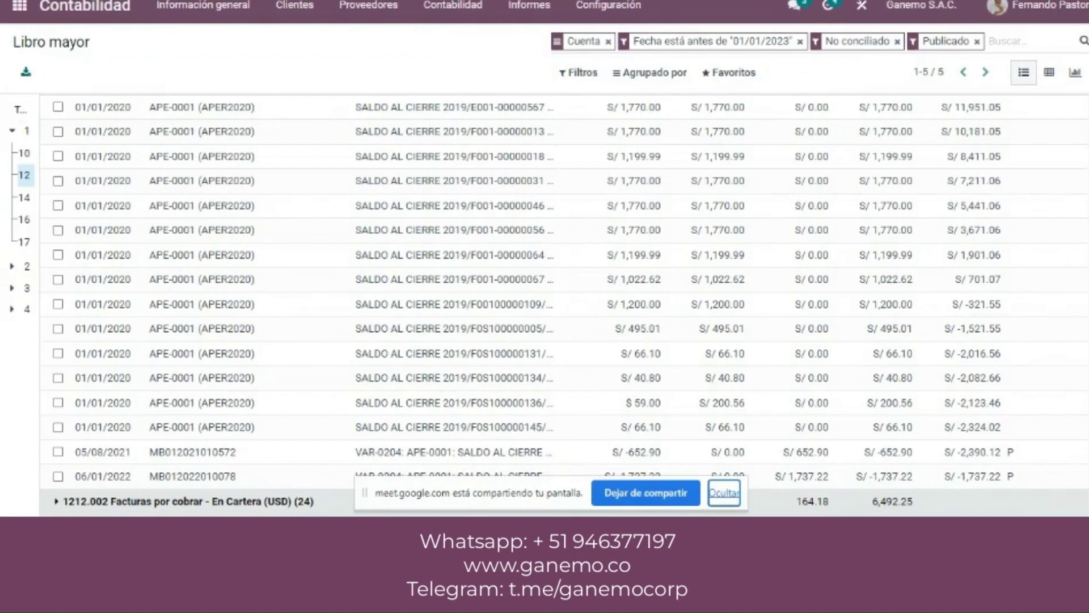
pyautogui.hotkey('alt', 'Tab')
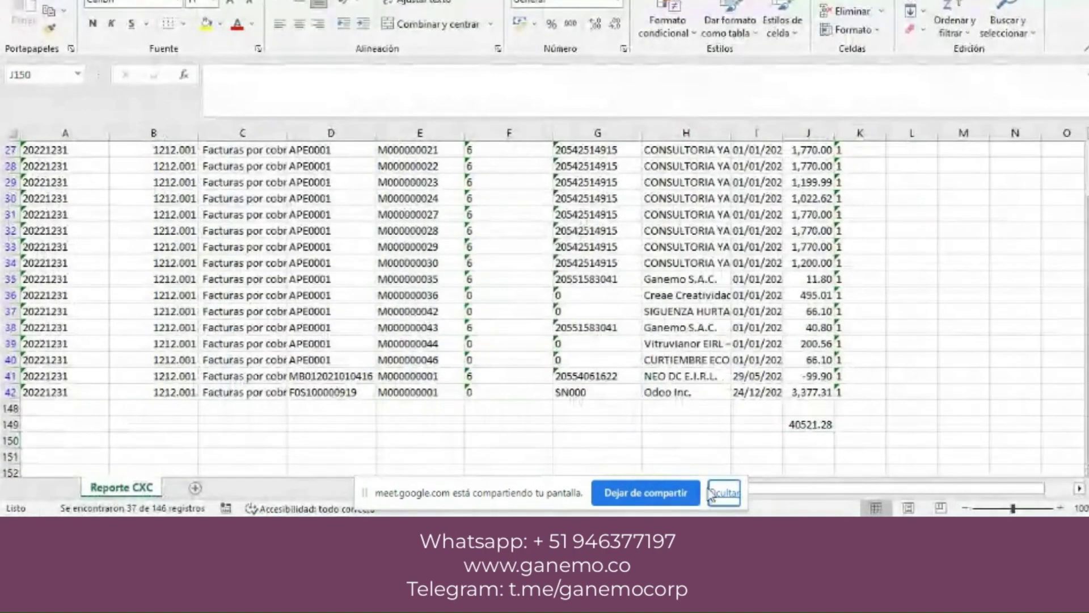
pyautogui.click(722, 493)
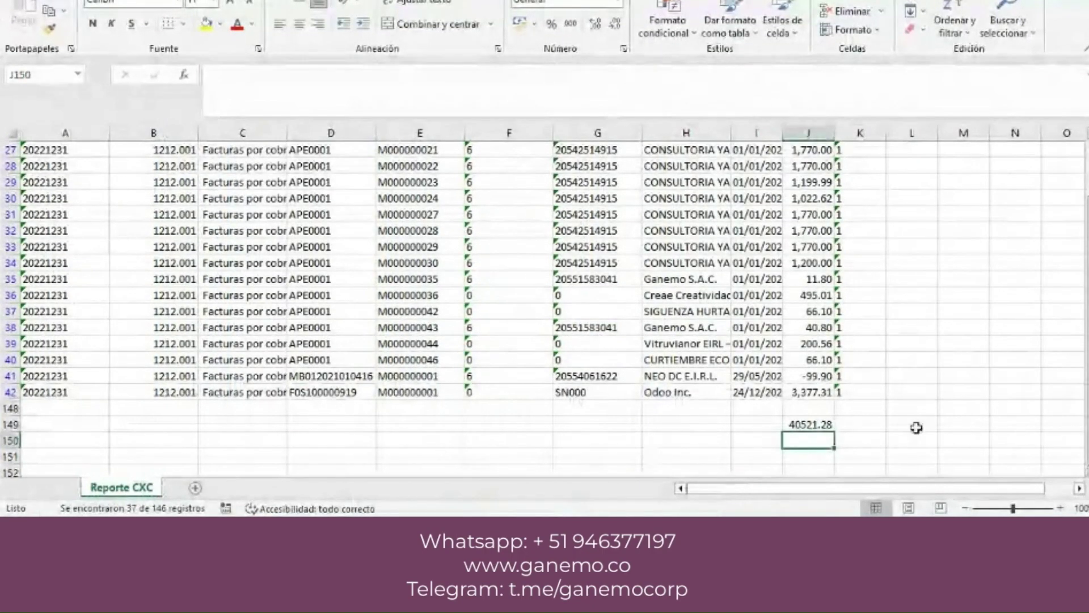
pyautogui.click(911, 408)
pyautogui.scroll(1, 911, 391)
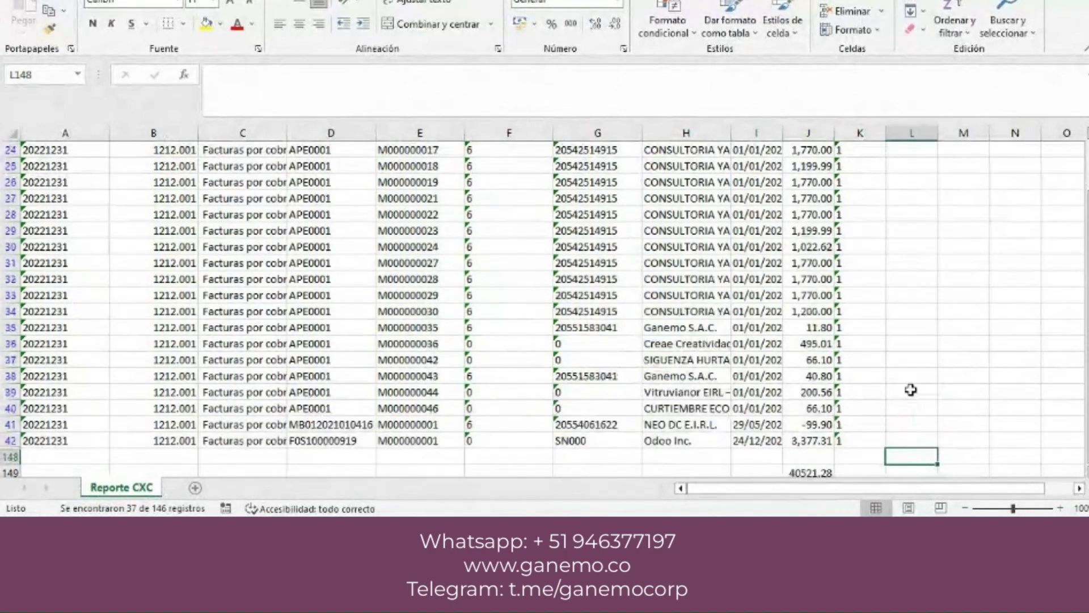
pyautogui.scroll(2, 911, 390)
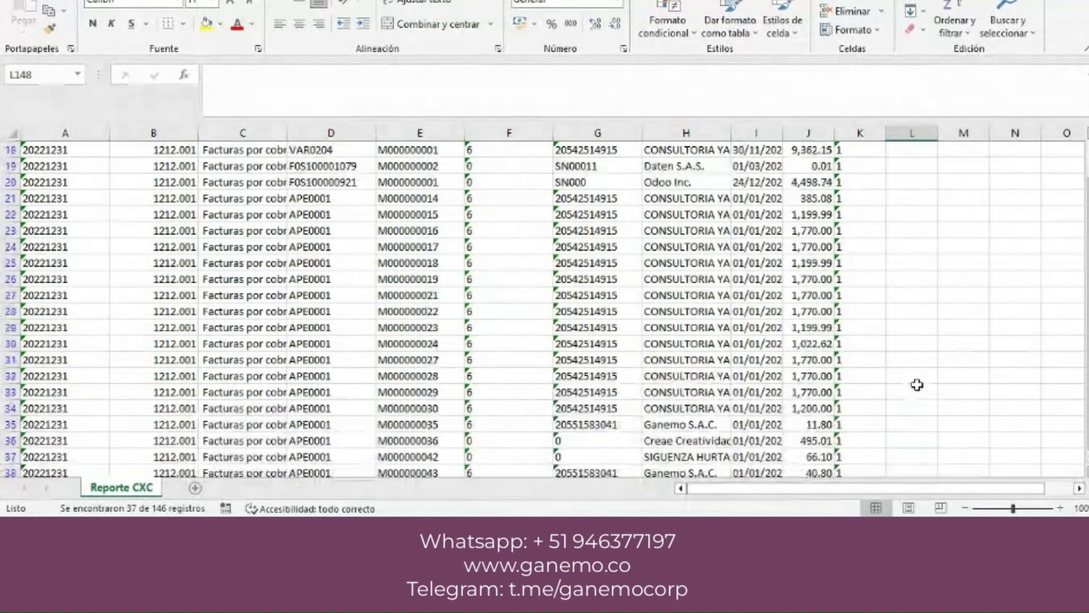
pyautogui.scroll(2, 918, 385)
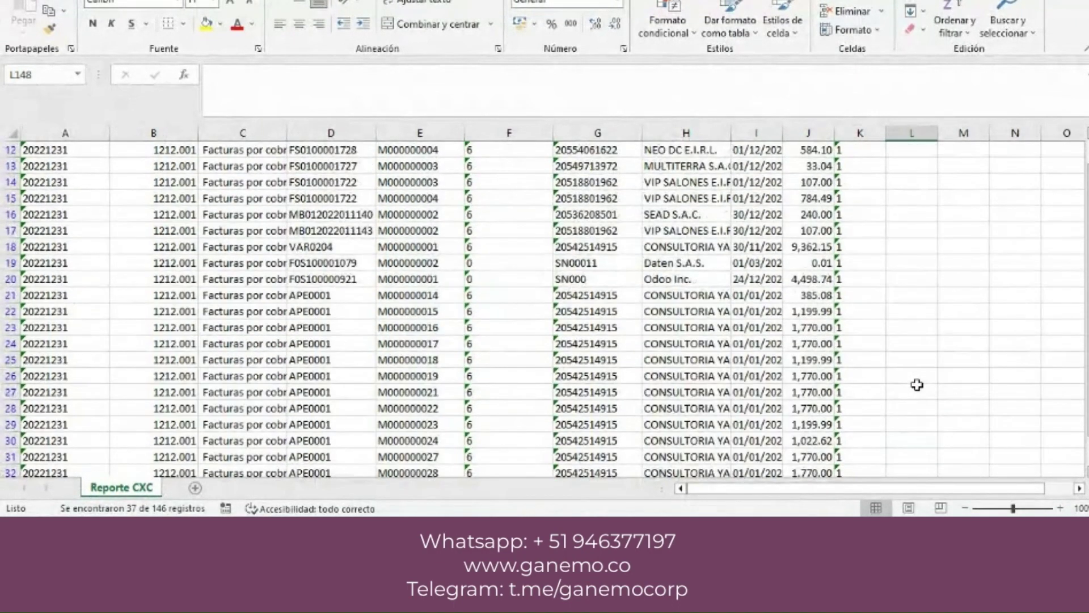
pyautogui.scroll(3, 917, 385)
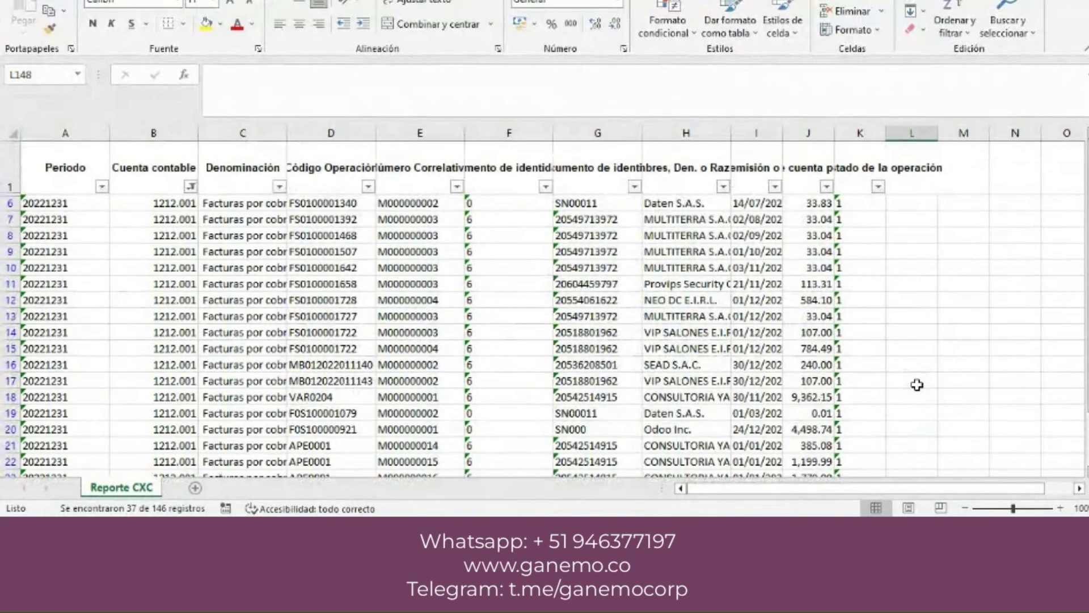
# - In the Odoo Libro mayor, add Socio as a second grouping level under Cuenta
pyautogui.hotkey('alt', 'Tab')
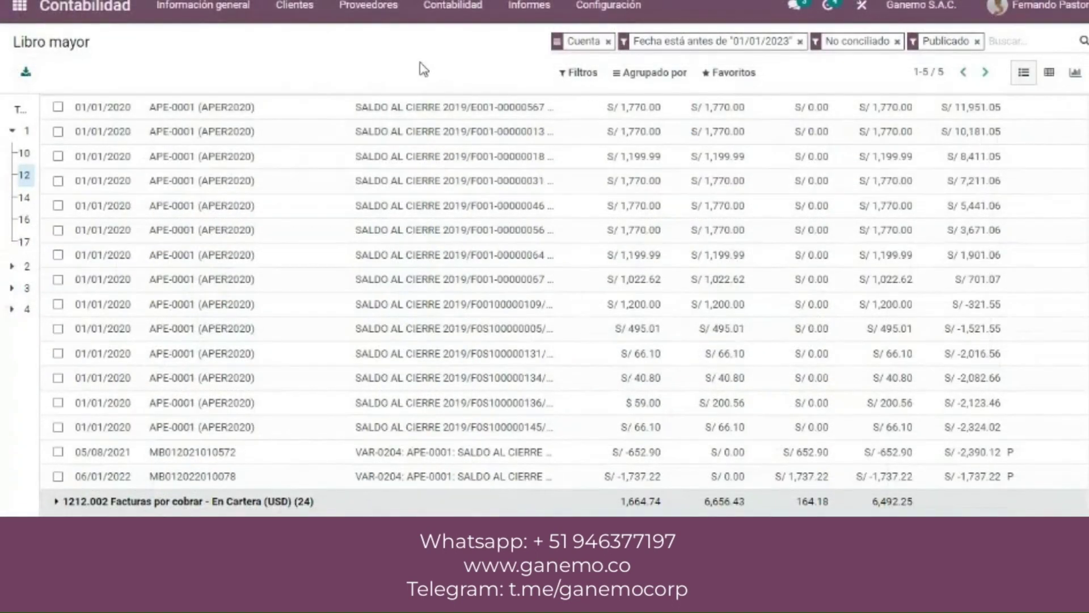
pyautogui.scroll(6, 646, 236)
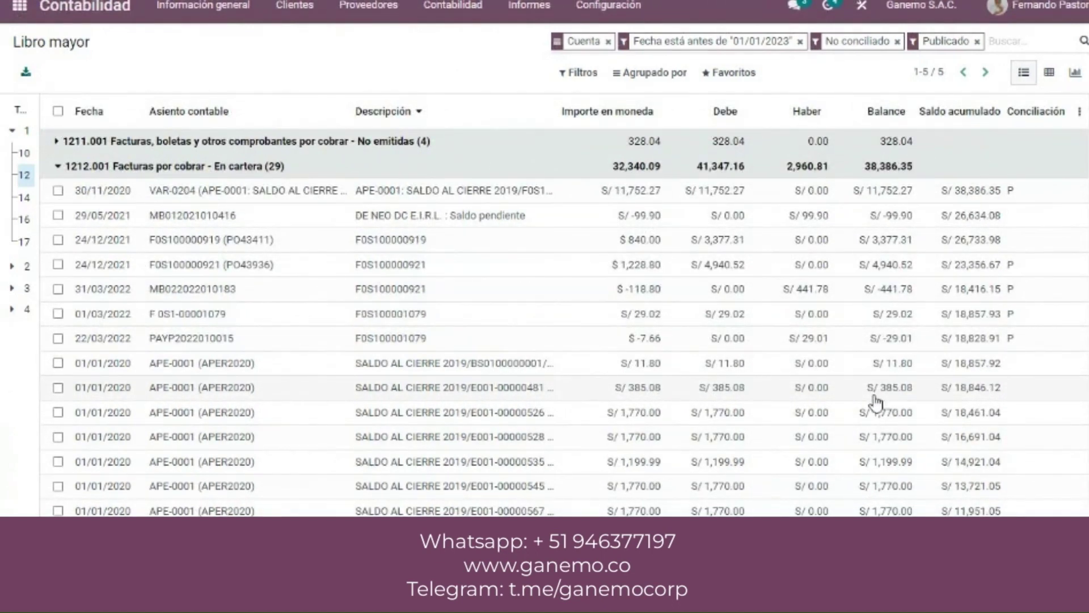
pyautogui.click(661, 74)
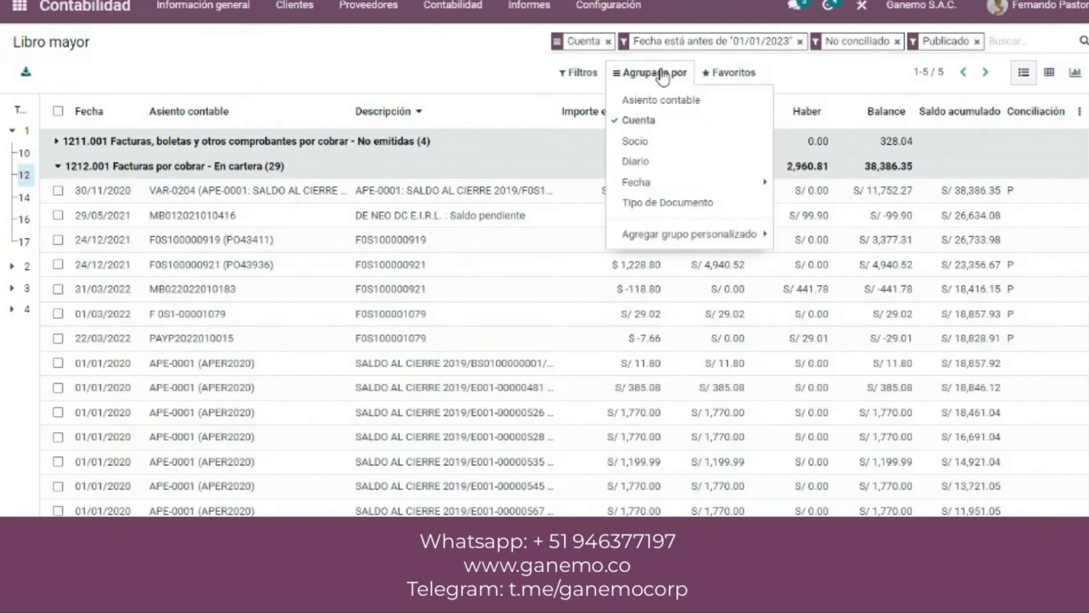
pyautogui.click(636, 141)
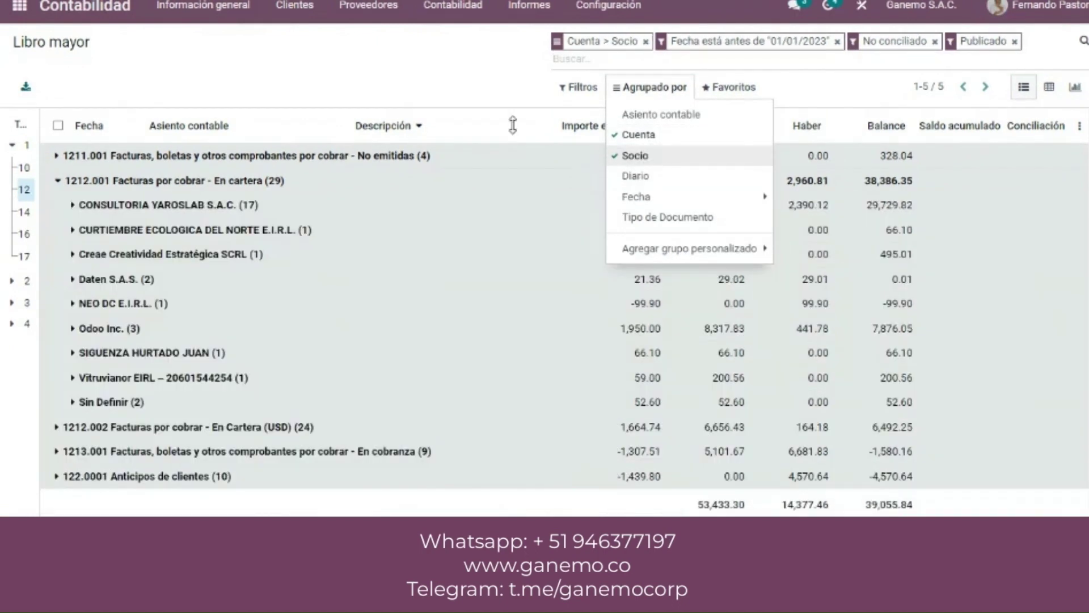
pyautogui.click(514, 98)
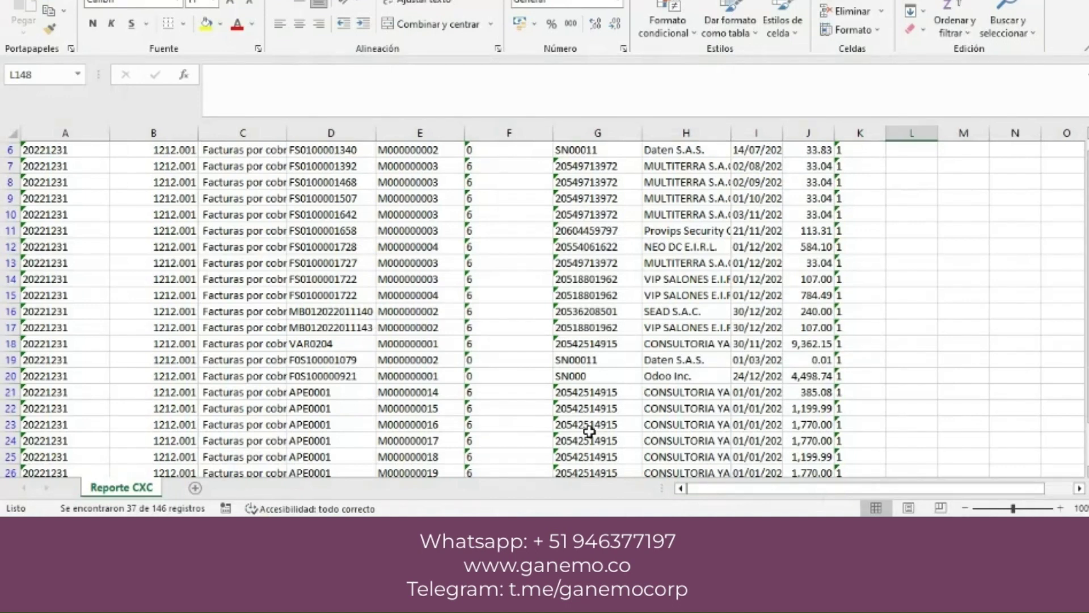
# - In the Excel receivables report, filter the customer name column to show only CONSULTORIA YAROSLAB S.A.C
pyautogui.scroll(-6, 589, 432)
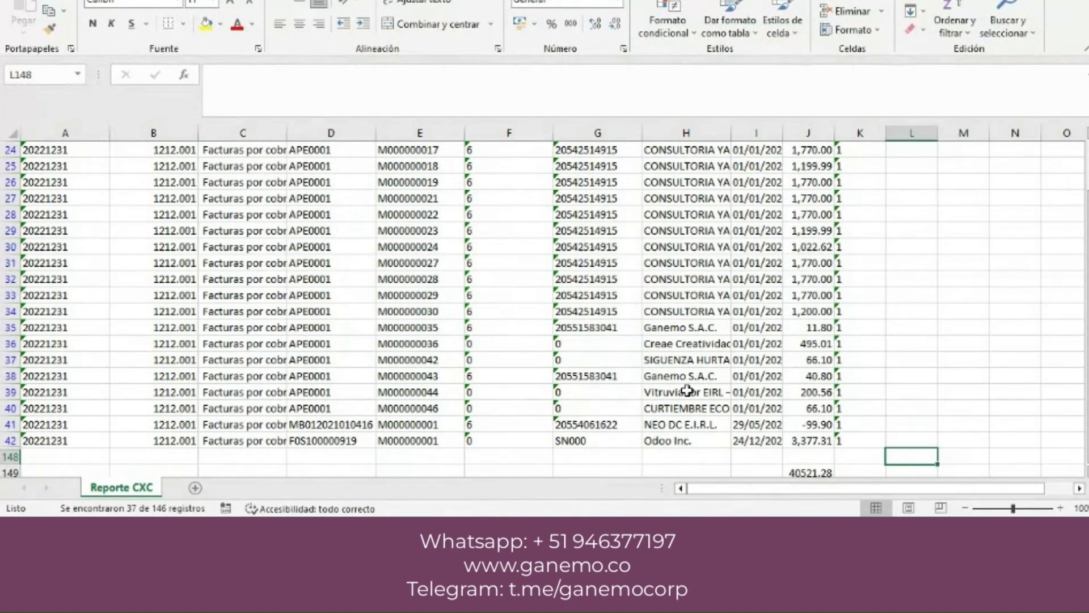
pyautogui.scroll(6, 732, 312)
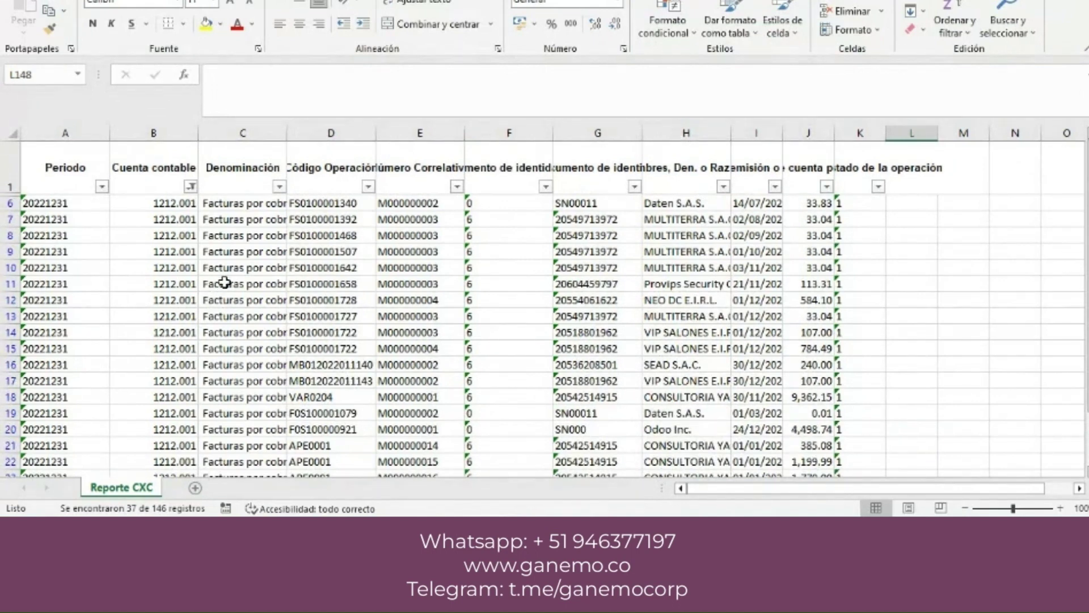
pyautogui.click(682, 180)
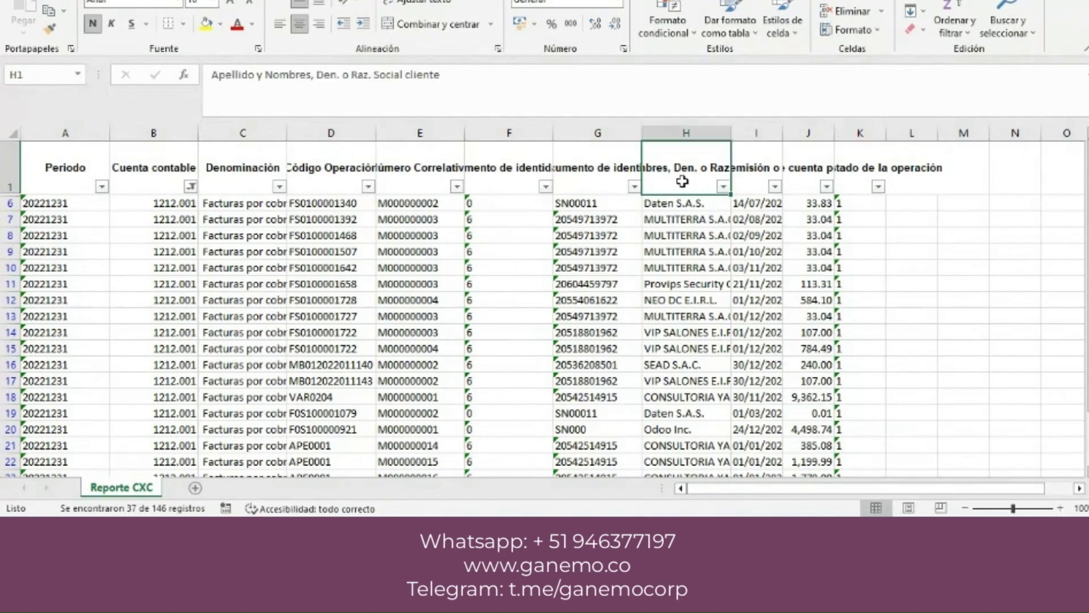
pyautogui.click(723, 187)
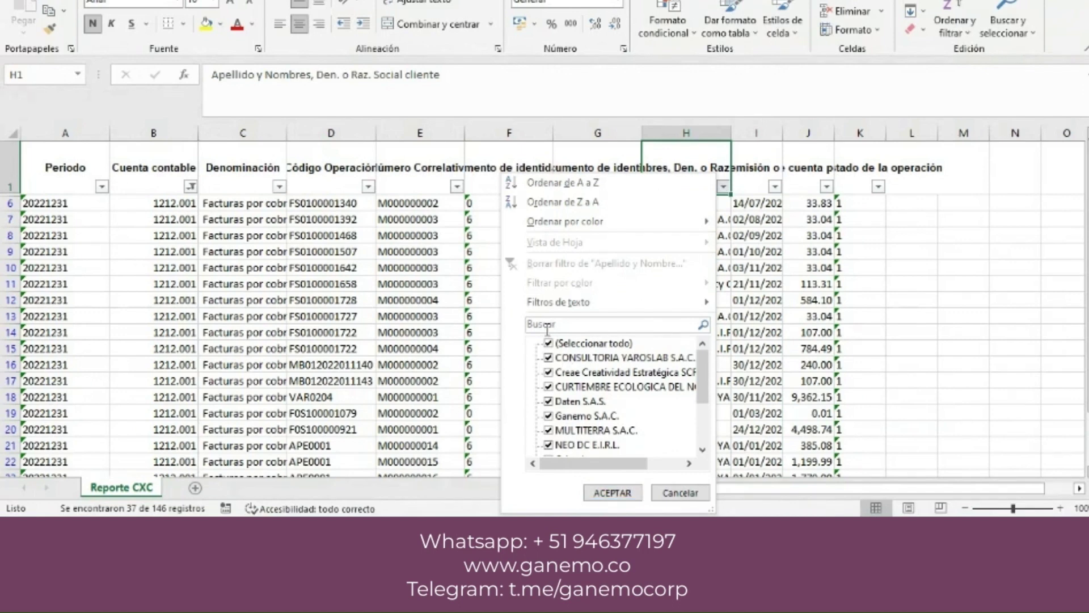
pyautogui.click(548, 343)
pyautogui.click(550, 325)
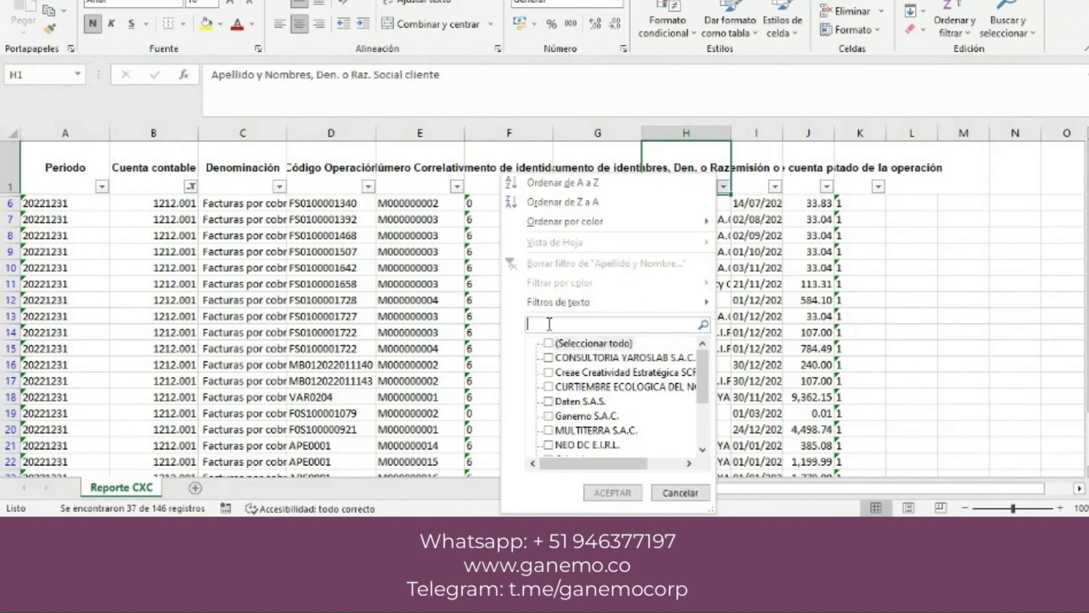
pyautogui.write('con')
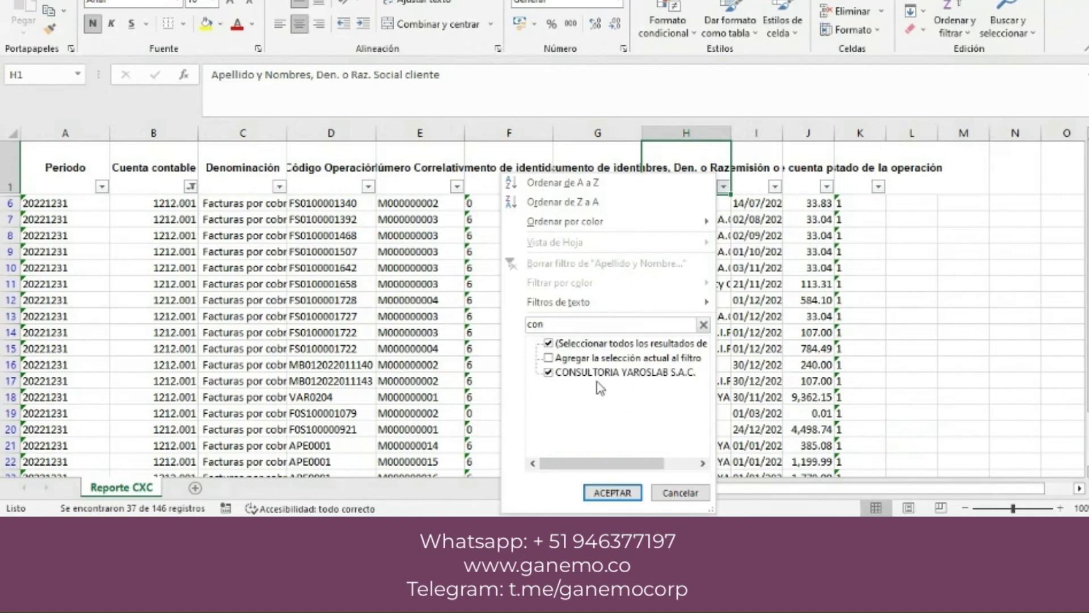
pyautogui.click(611, 493)
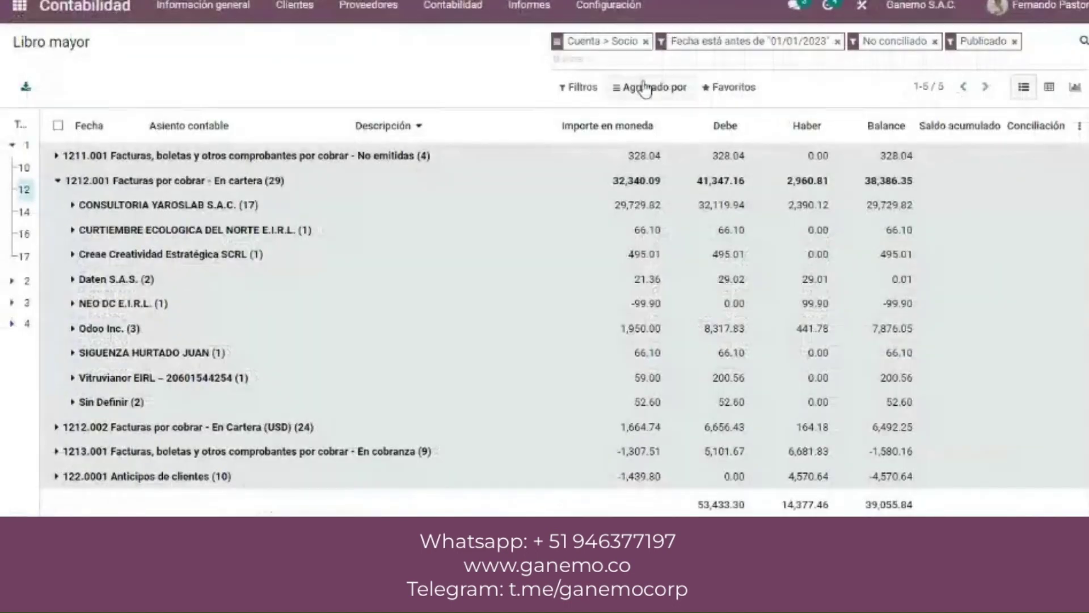
# - In the Odoo ledger, expand CONSULTORIA YAROSLAB S.A.C. under 1212.001, compare its entries with the filtered Excel rows, and collapse it
pyautogui.click(582, 88)
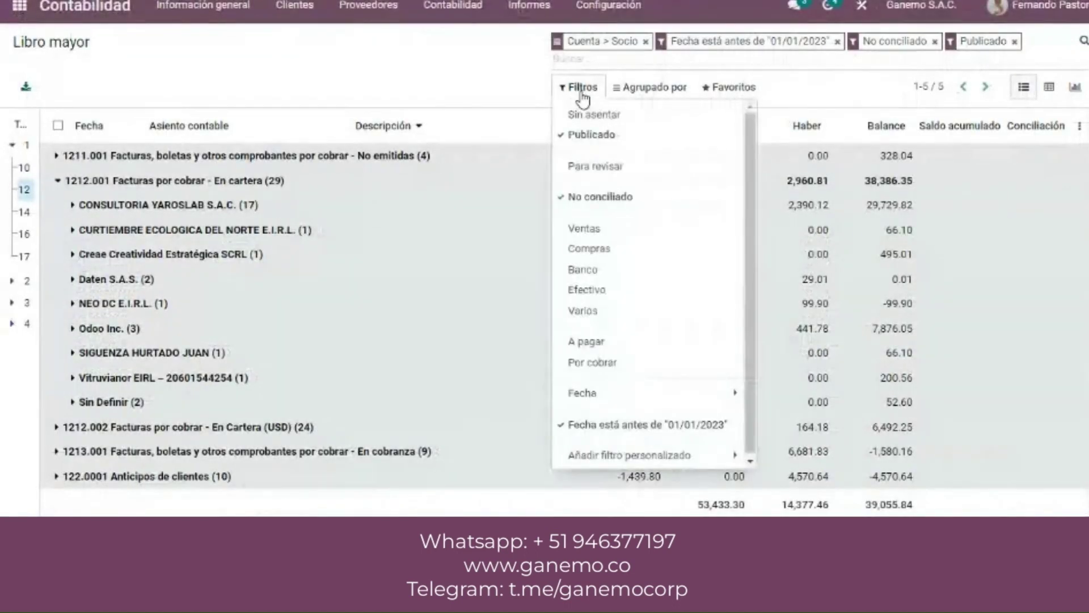
pyautogui.click(462, 92)
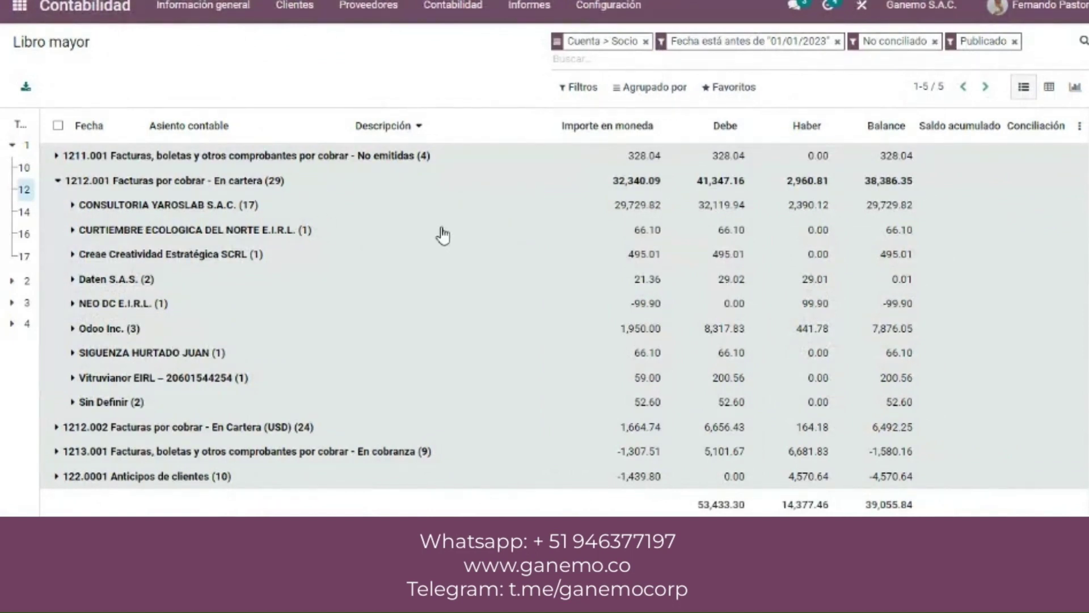
pyautogui.click(186, 209)
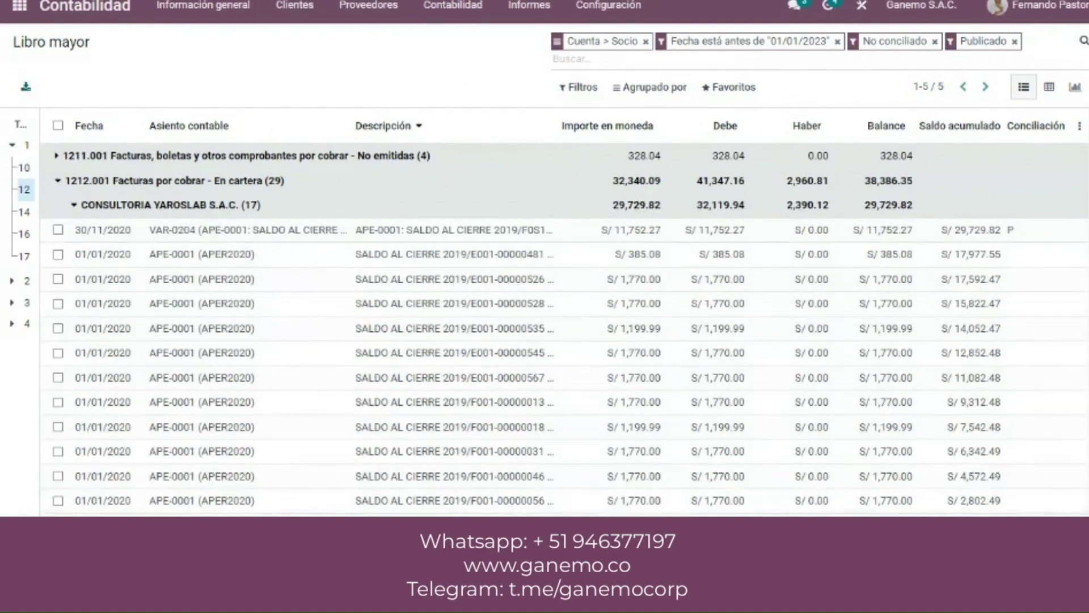
pyautogui.hotkey('alt', 'Tab')
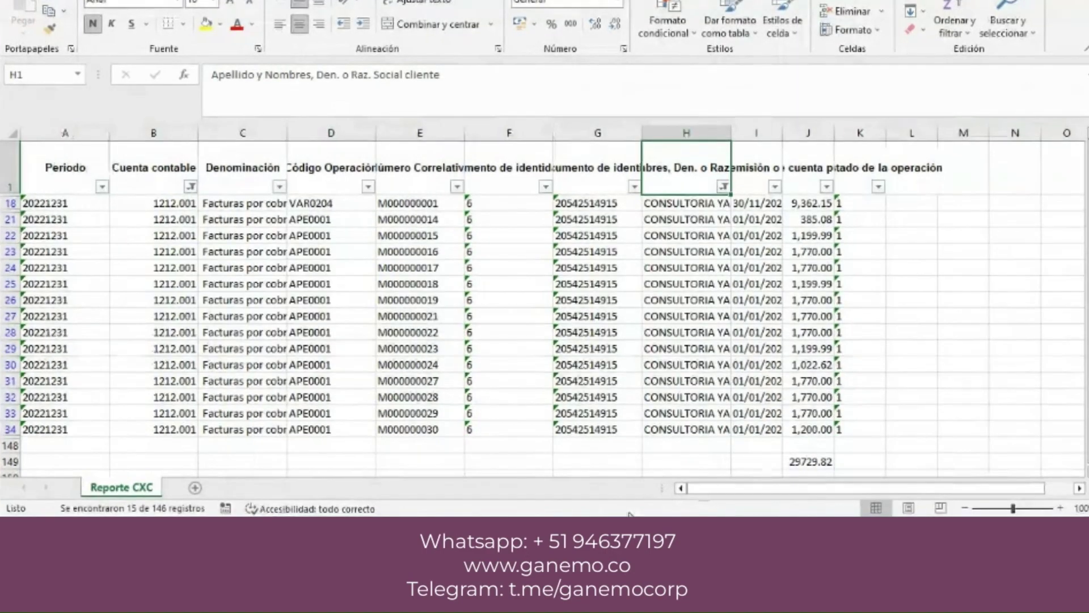
pyautogui.hotkey('alt', 'Tab')
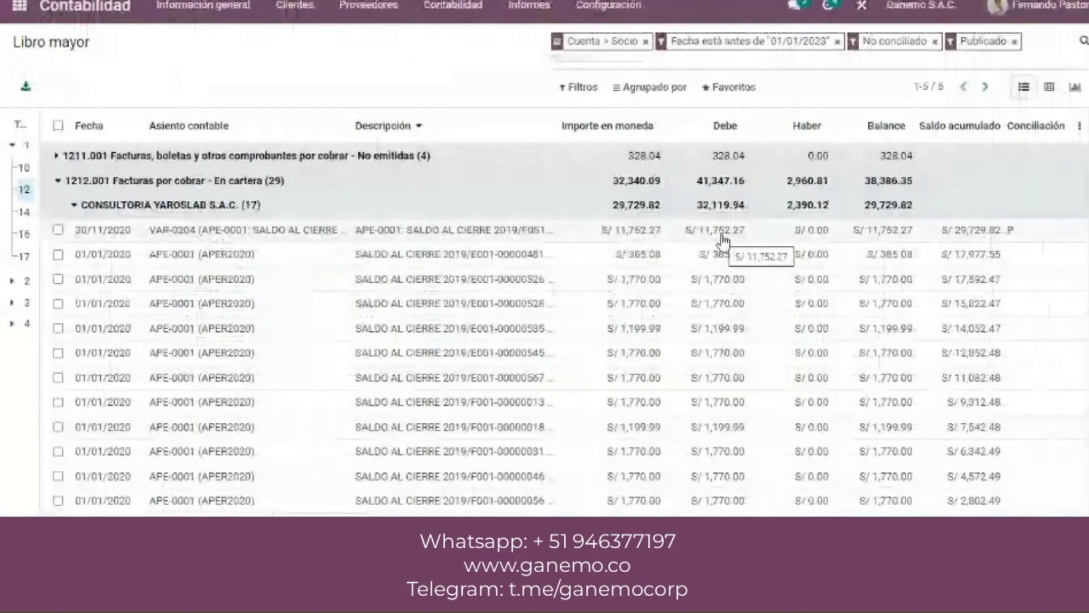
pyautogui.click(213, 205)
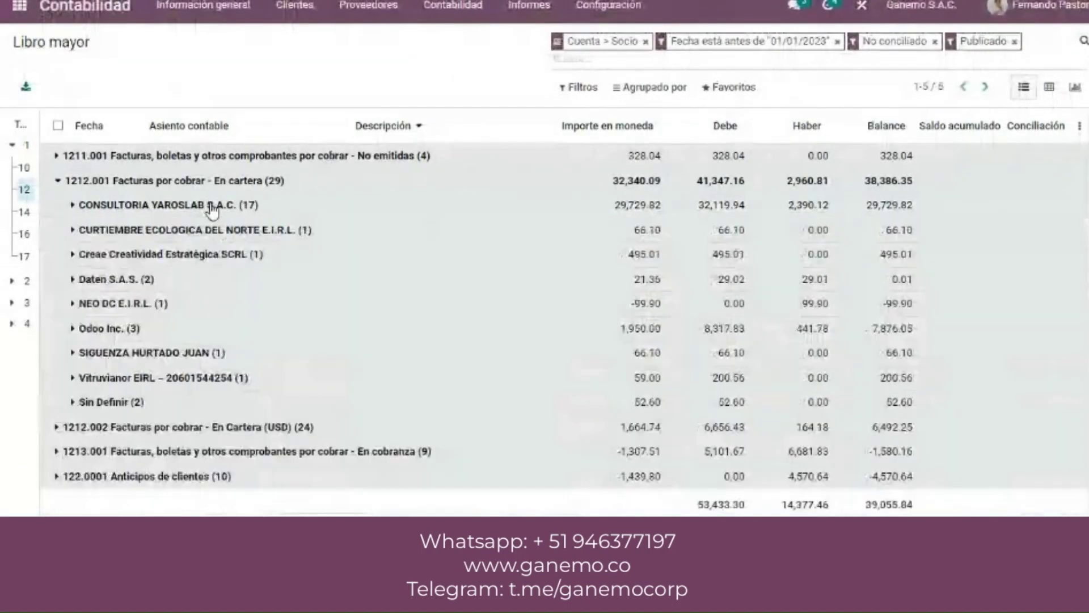
# - Expand CURTIEMBRE ECOLOGICA DEL NORTE E.I.R.L. in the ledger and filter the Excel customer column to only that customer for comparison
pyautogui.click(163, 233)
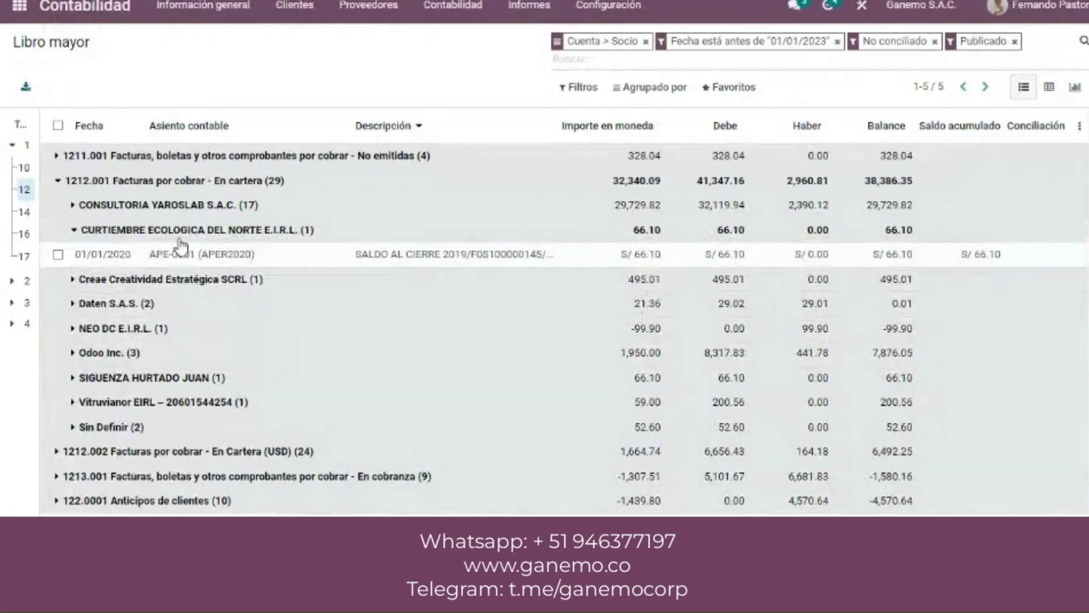
pyautogui.hotkey('alt', 'Tab')
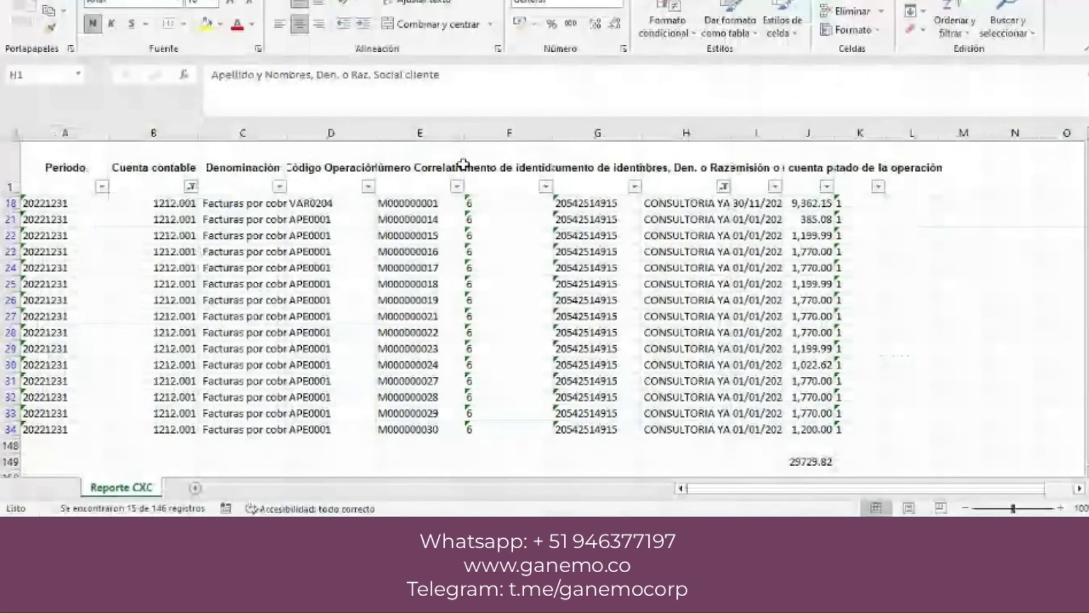
pyautogui.click(724, 187)
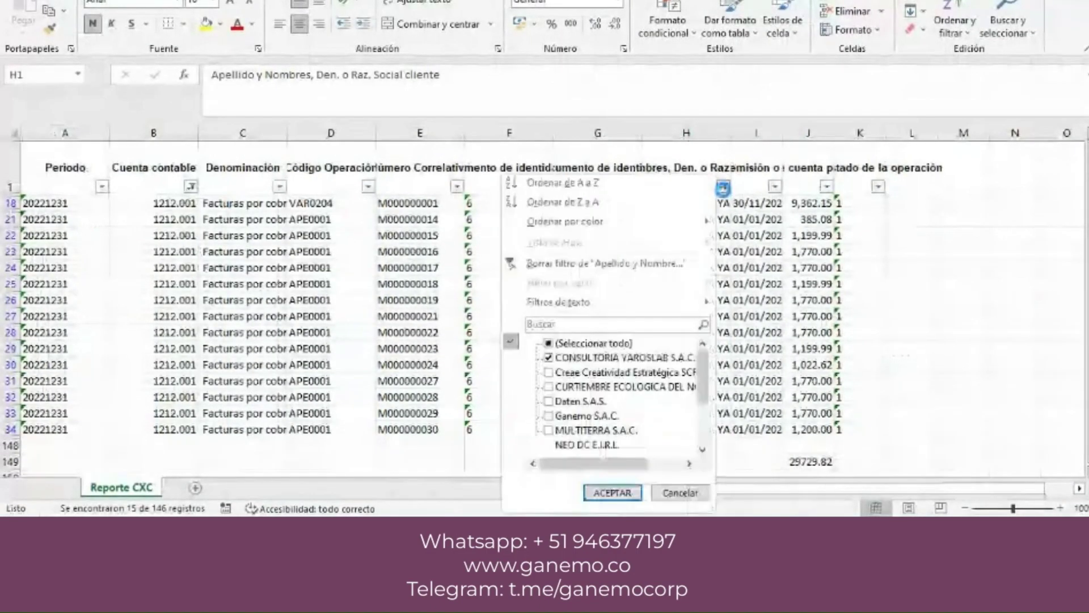
pyautogui.click(549, 386)
pyautogui.click(548, 358)
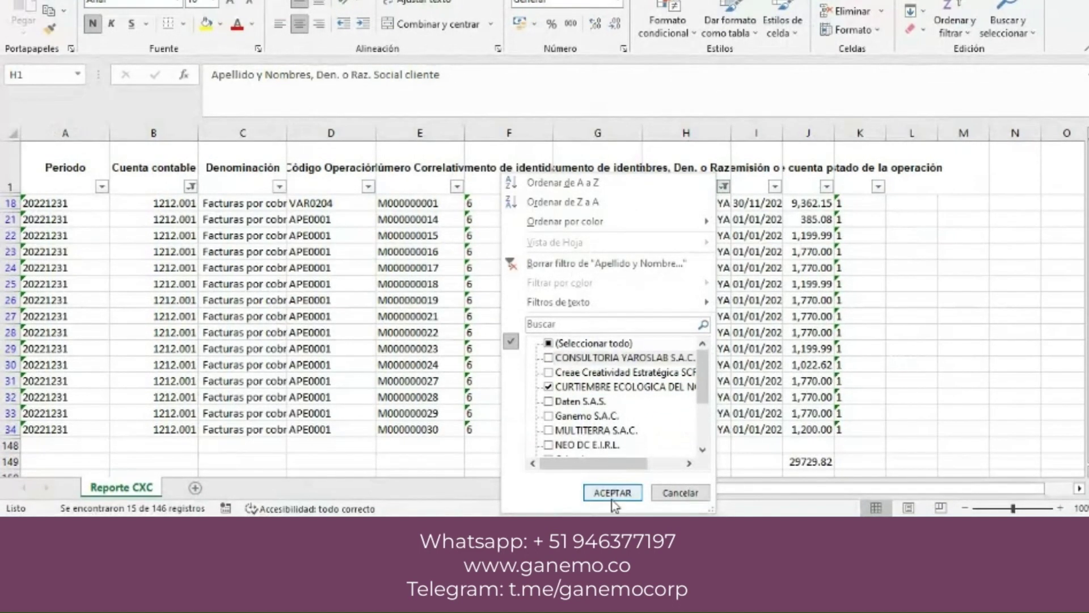
pyautogui.click(612, 492)
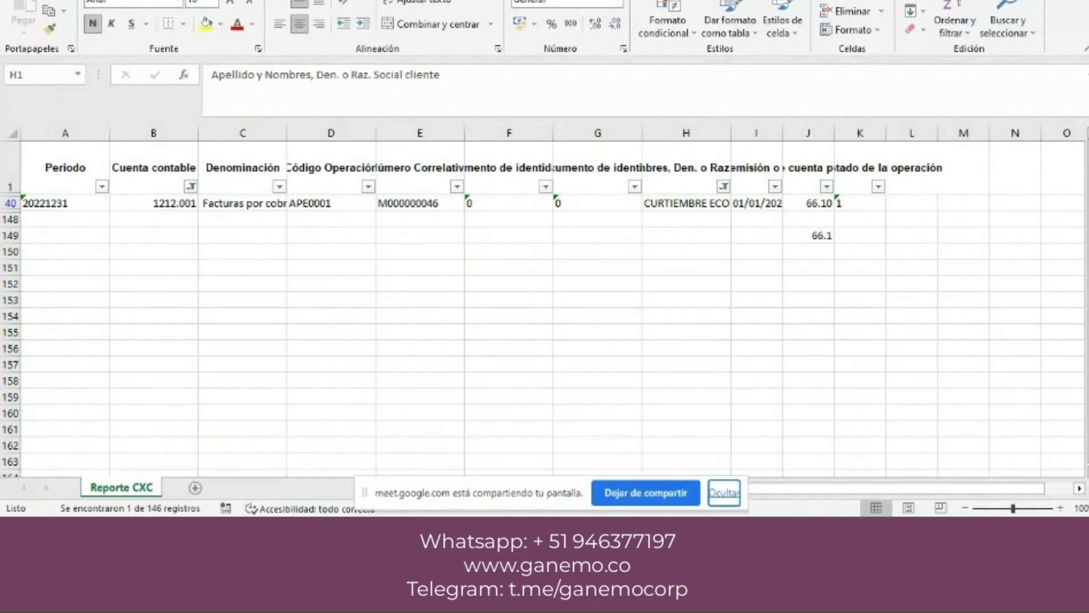
pyautogui.hotkey('alt', 'Tab')
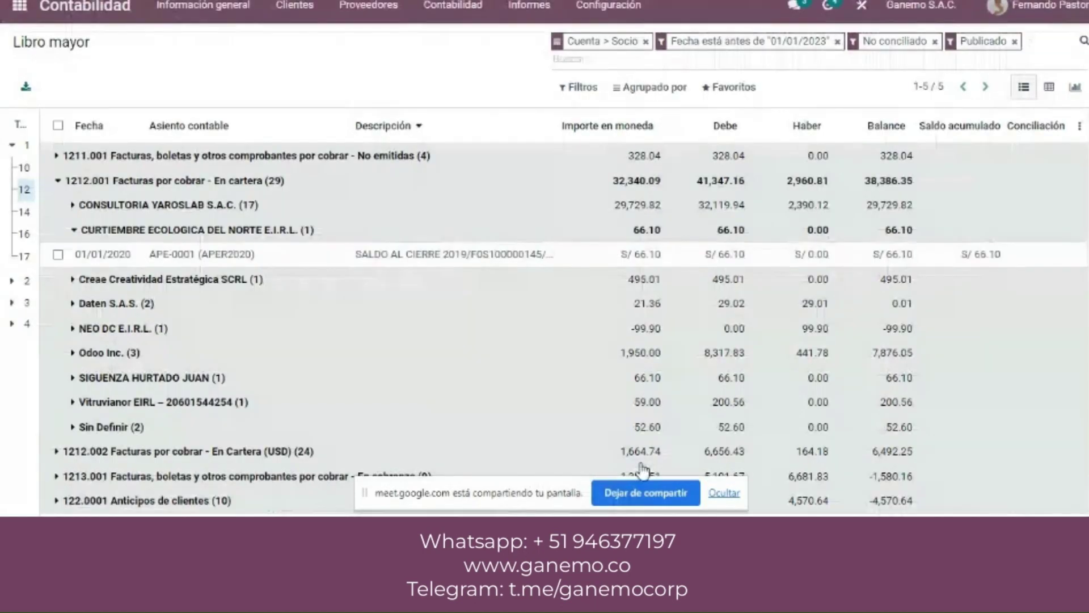
# - Expand only Creae Creatividad Estratégica SCRL under 1212.001 in the ledger and filter the Excel customer column to that customer for comparison
pyautogui.click(237, 232)
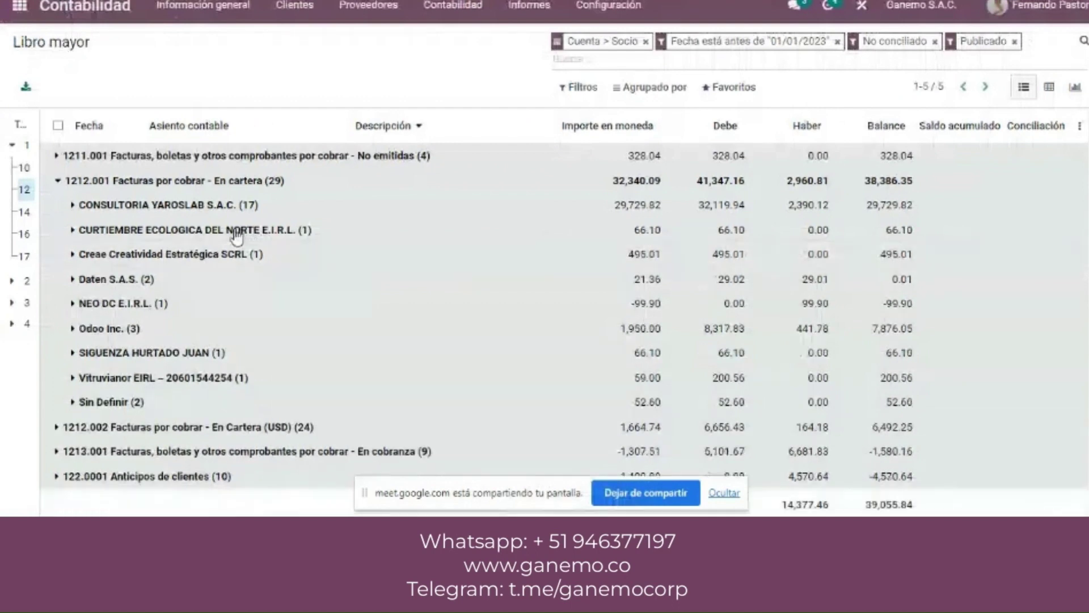
pyautogui.click(208, 255)
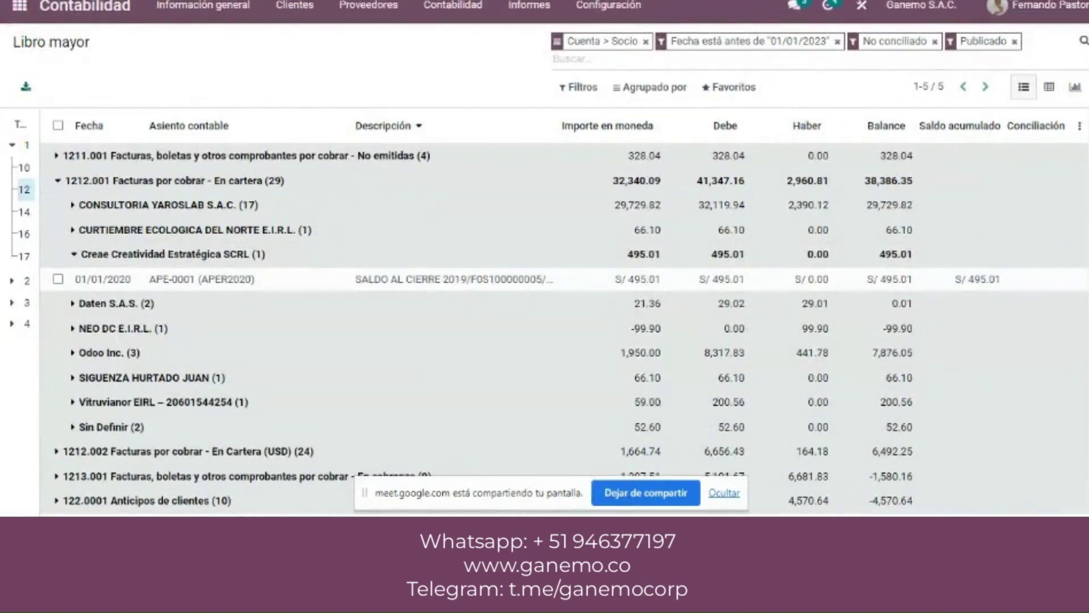
pyautogui.hotkey('alt', 'Tab')
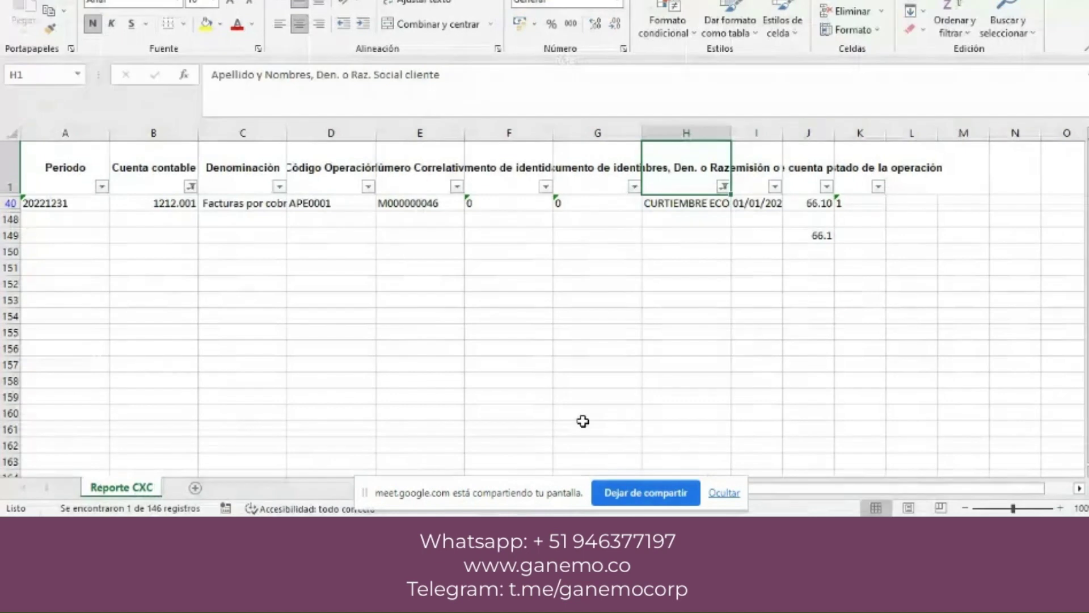
pyautogui.click(724, 186)
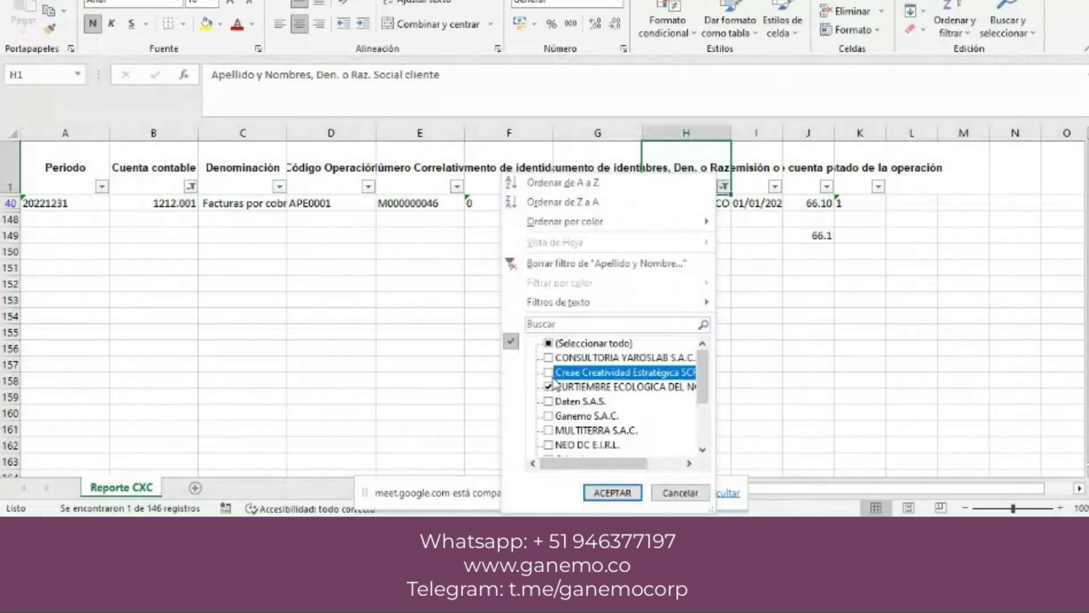
pyautogui.click(549, 386)
pyautogui.click(612, 492)
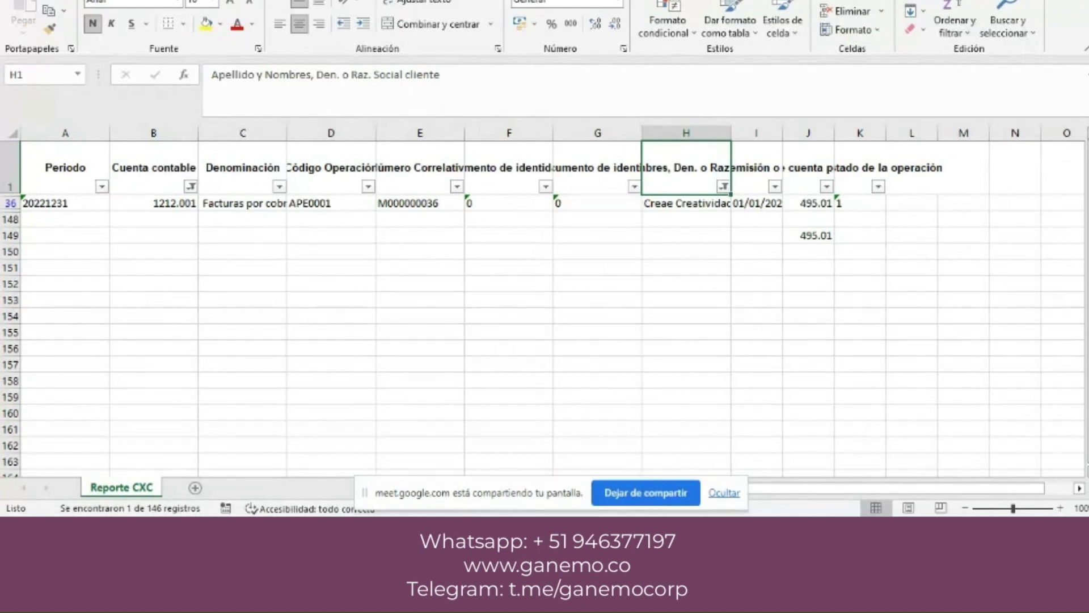
# - Back in the Odoo ledger, collapse Creae Creatividad Estratégica SCRL and expand Daten S.A.S. under account 1212.001
pyautogui.hotkey('alt', 'Tab')
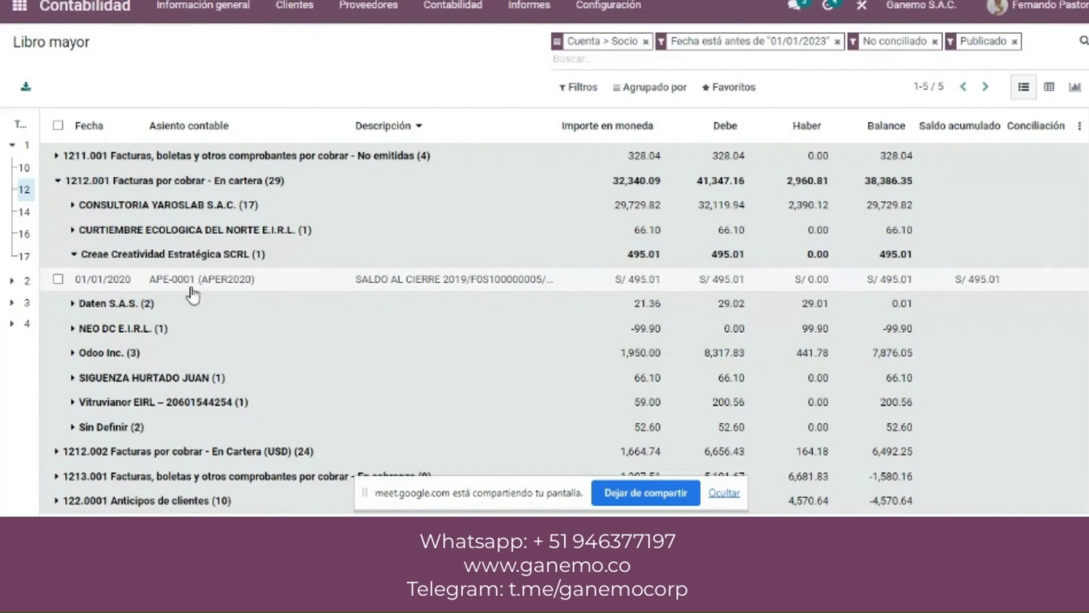
pyautogui.click(177, 255)
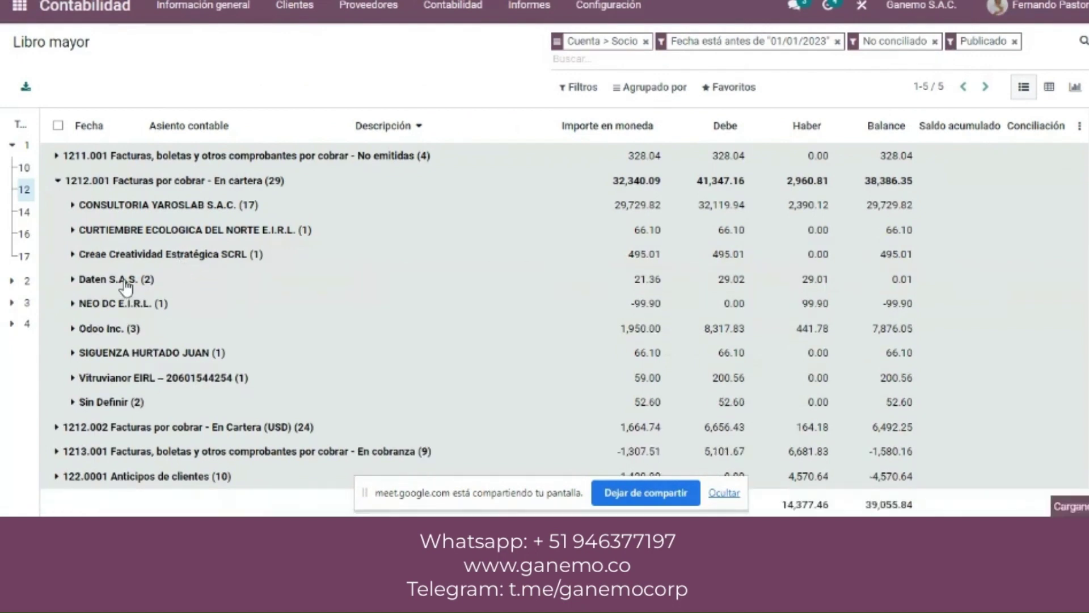
pyautogui.click(134, 281)
# - Switch to the Excel receivables report and filter the customer name column to show only Daten S.A.S
pyautogui.hotkey('alt', 'Tab')
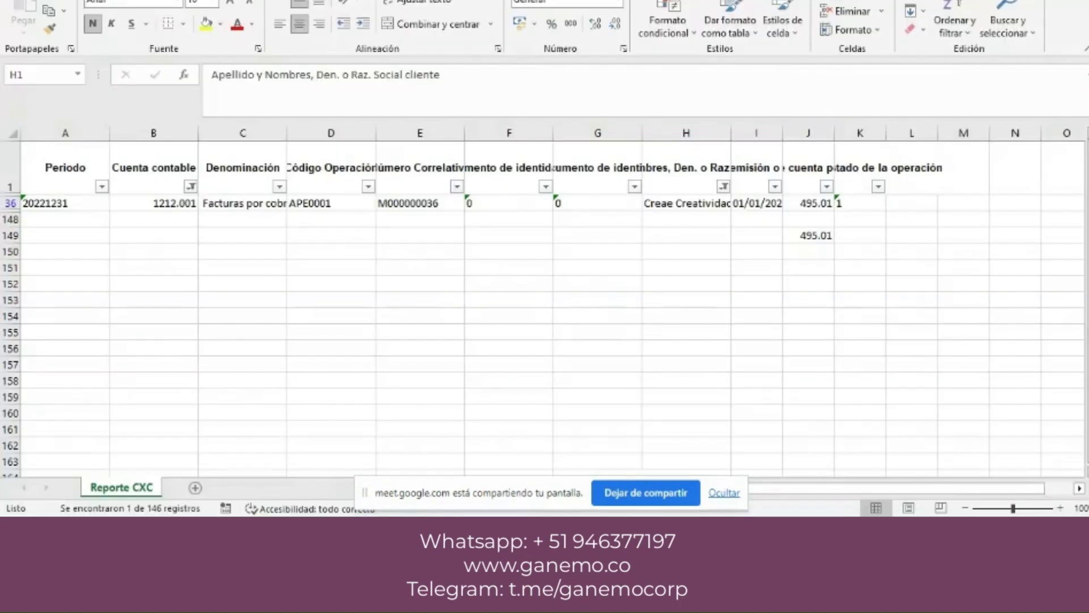
pyautogui.click(723, 187)
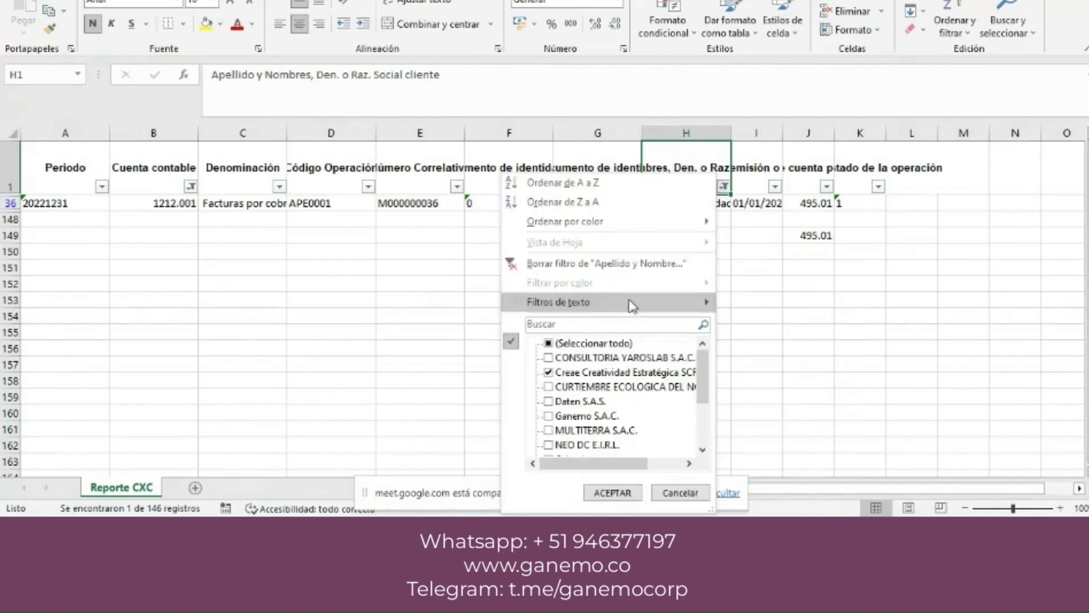
pyautogui.click(620, 346)
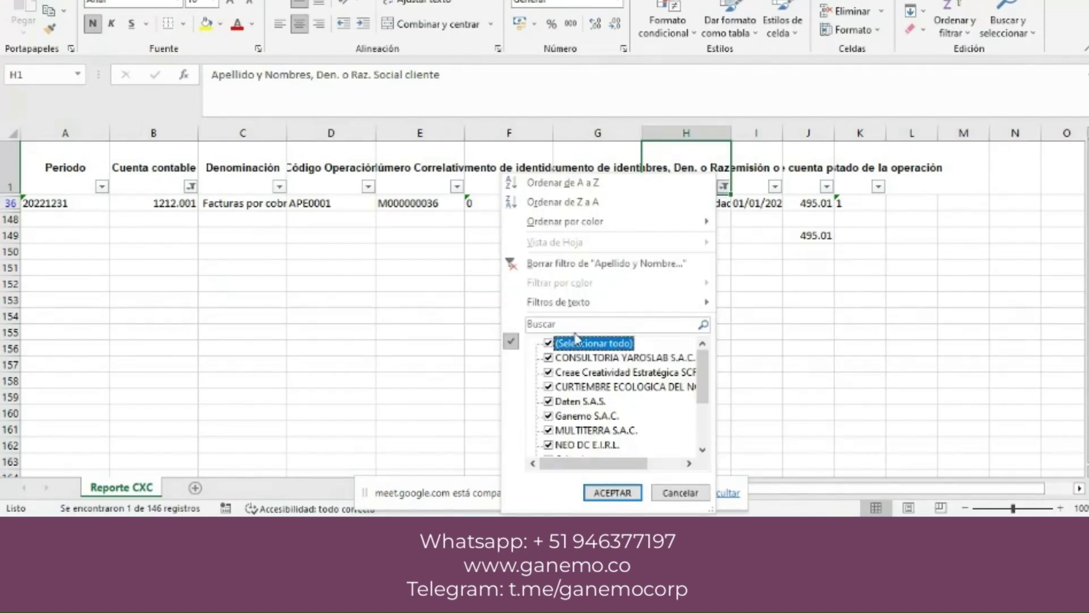
pyautogui.click(548, 343)
pyautogui.click(548, 401)
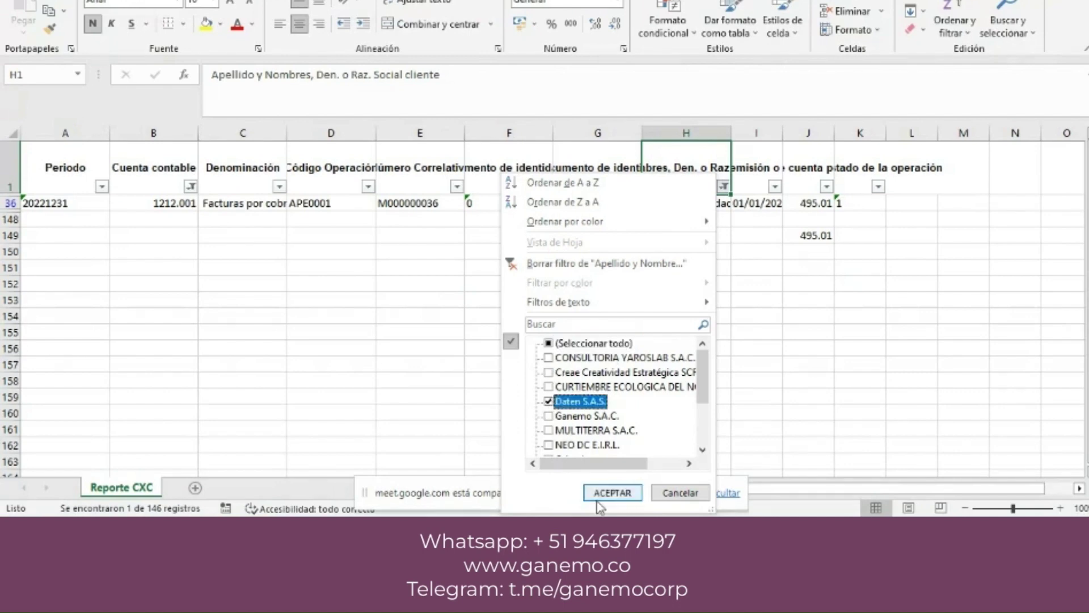
pyautogui.click(612, 492)
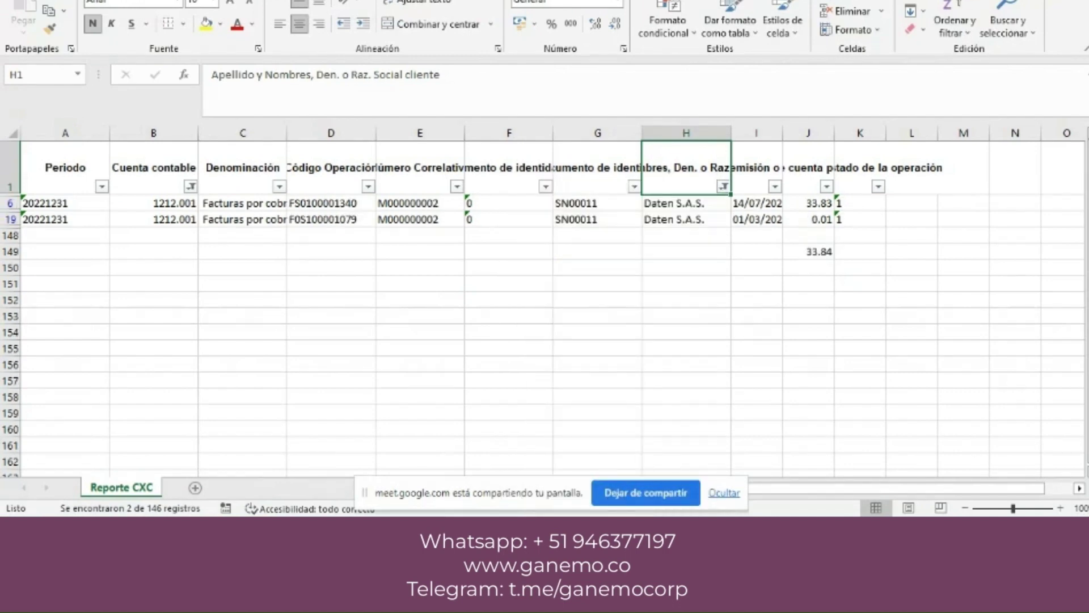
# - Return to the Odoo Libro mayor and remove the Publicado filter
pyautogui.hotkey('alt', 'Tab')
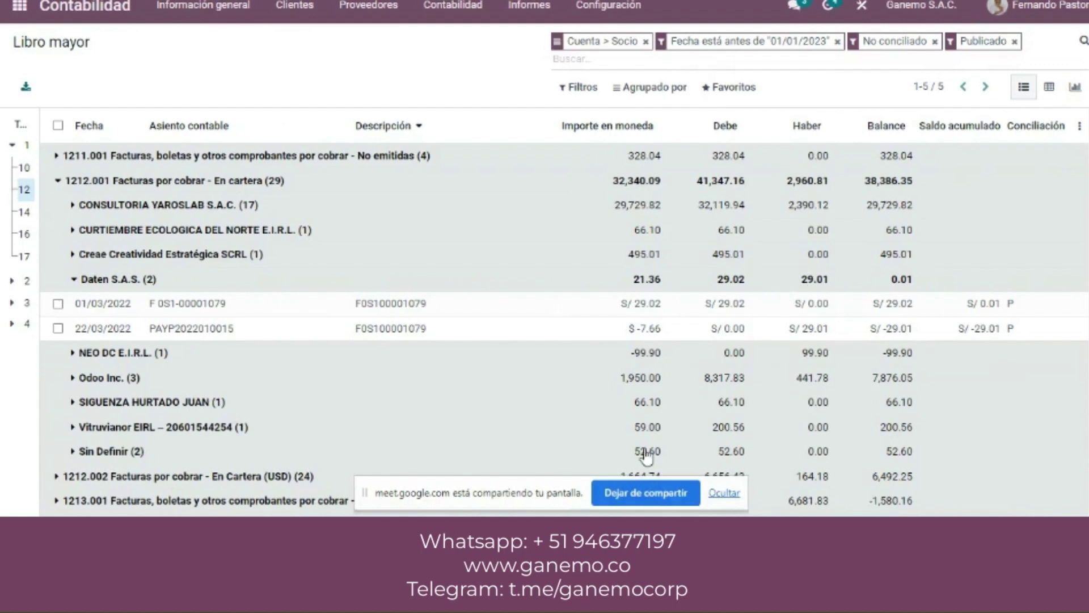
pyautogui.click(594, 92)
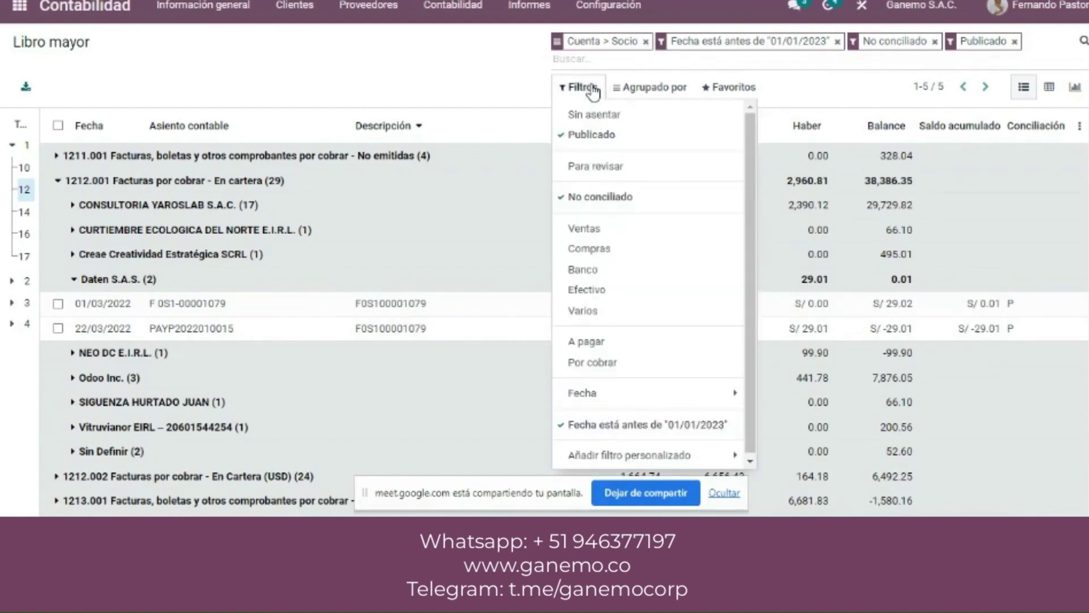
pyautogui.click(593, 135)
pyautogui.click(506, 74)
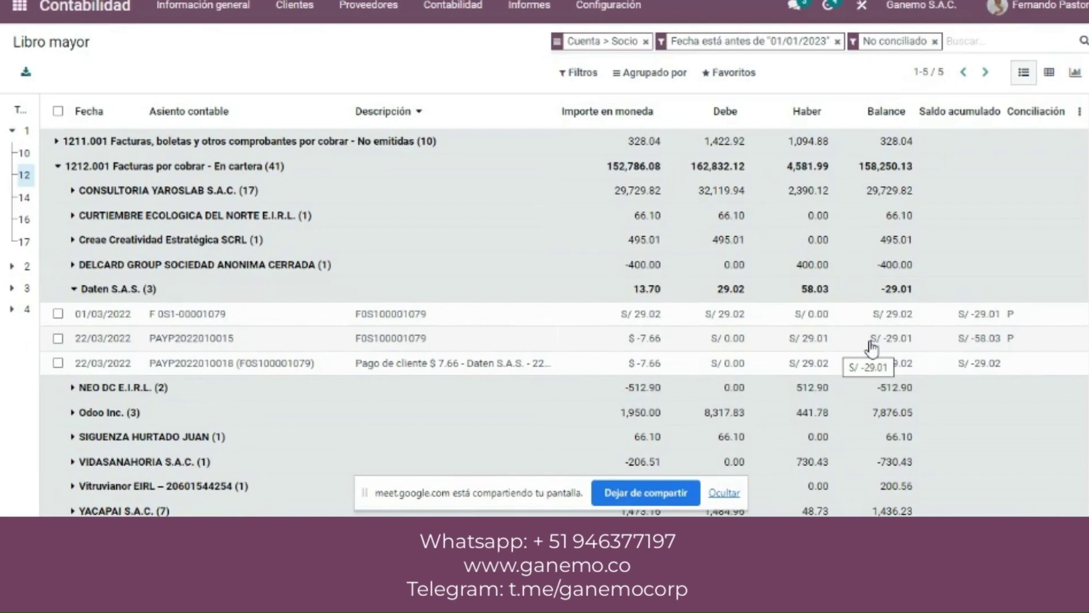
# - Check the Daten S.A.S. rows in Excel against the ledger entries, and remove the No conciliado filter from the Libro mayor
pyautogui.hotkey('alt', 'Tab')
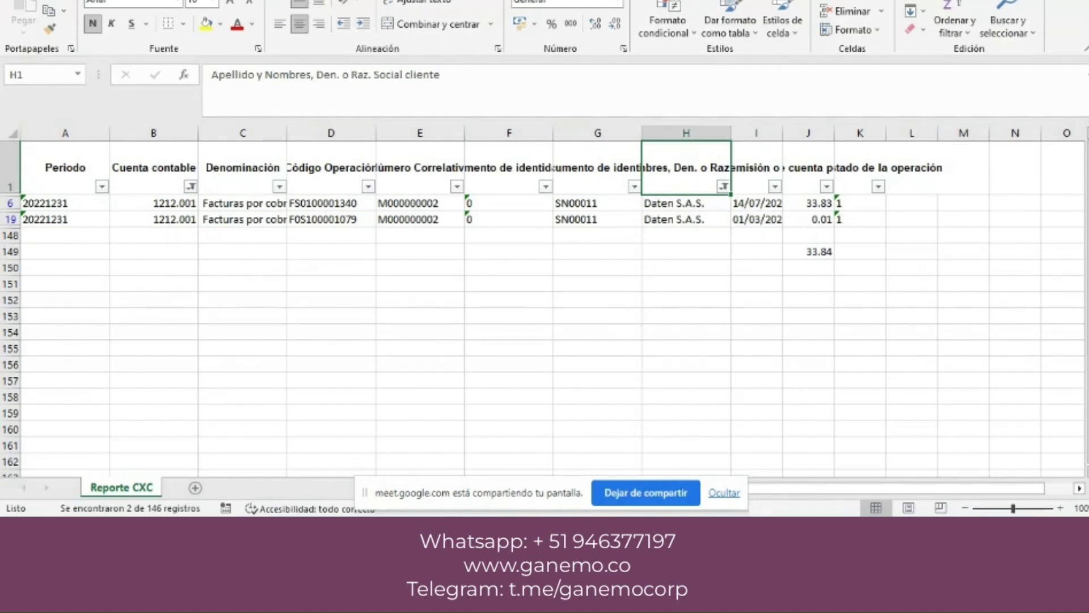
pyautogui.hotkey('alt', 'Tab')
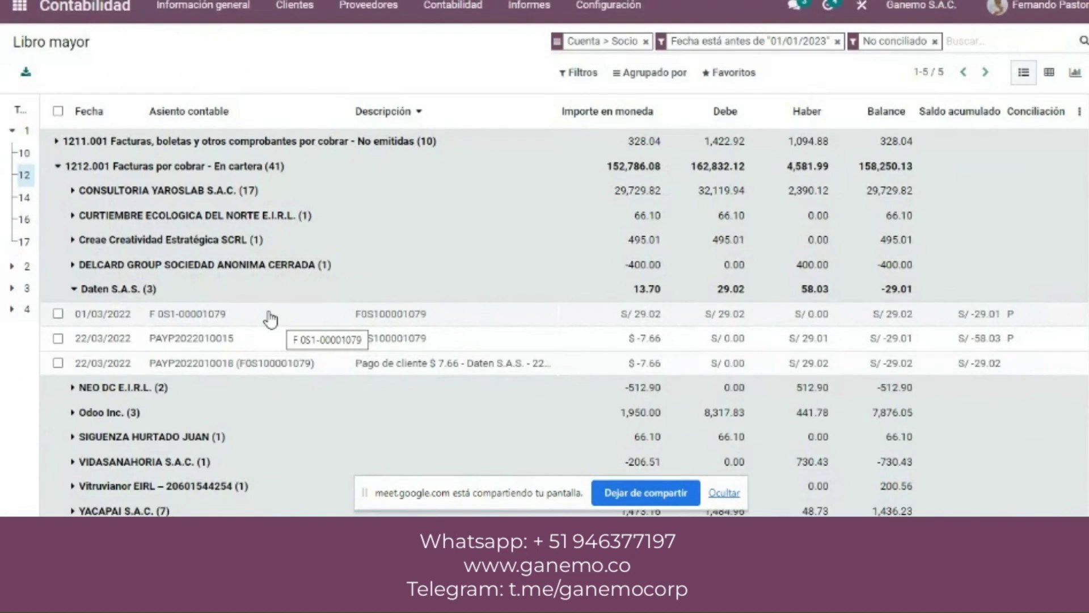
pyautogui.click(577, 74)
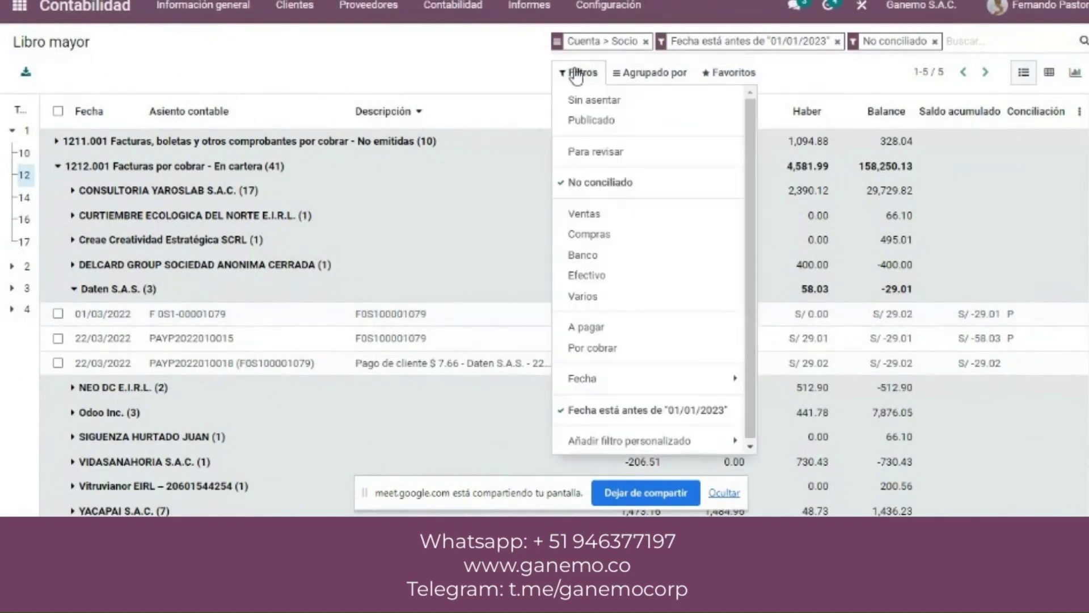
pyautogui.click(562, 193)
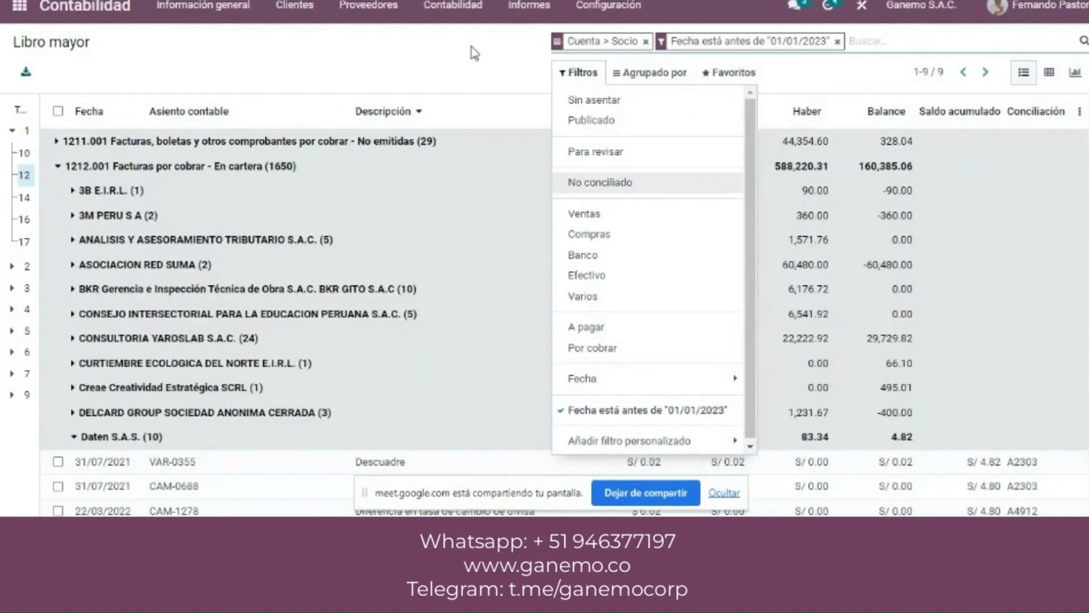
pyautogui.click(410, 49)
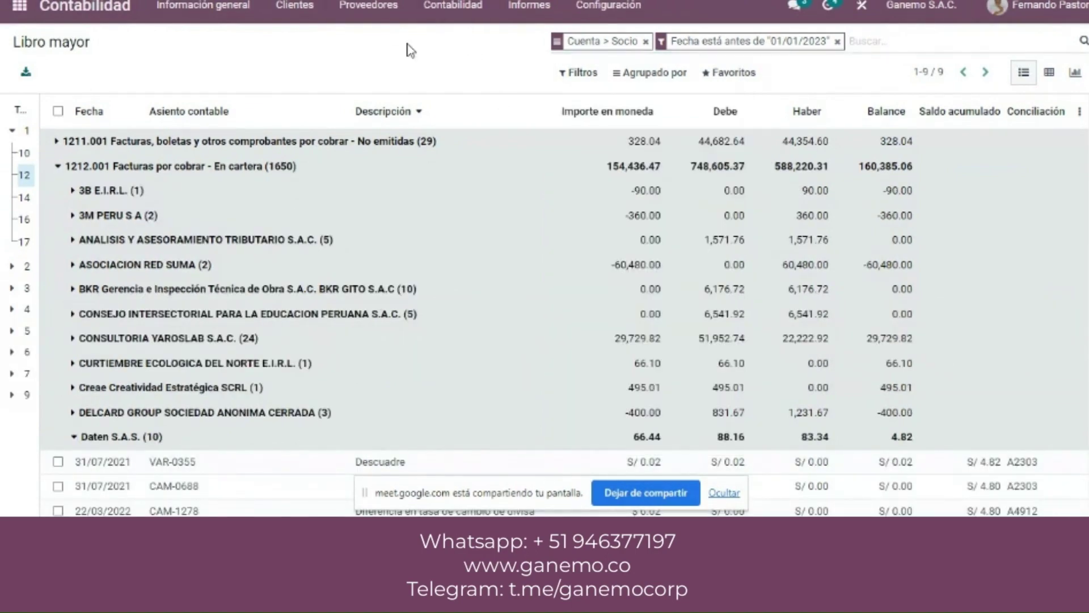
pyautogui.scroll(-3, 456, 34)
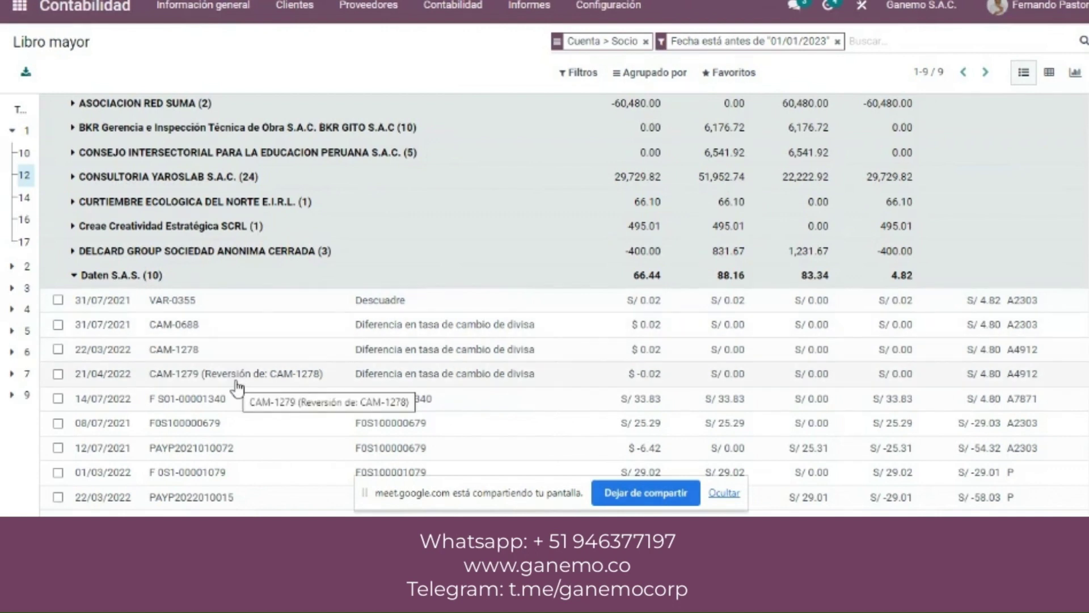
pyautogui.click(58, 398)
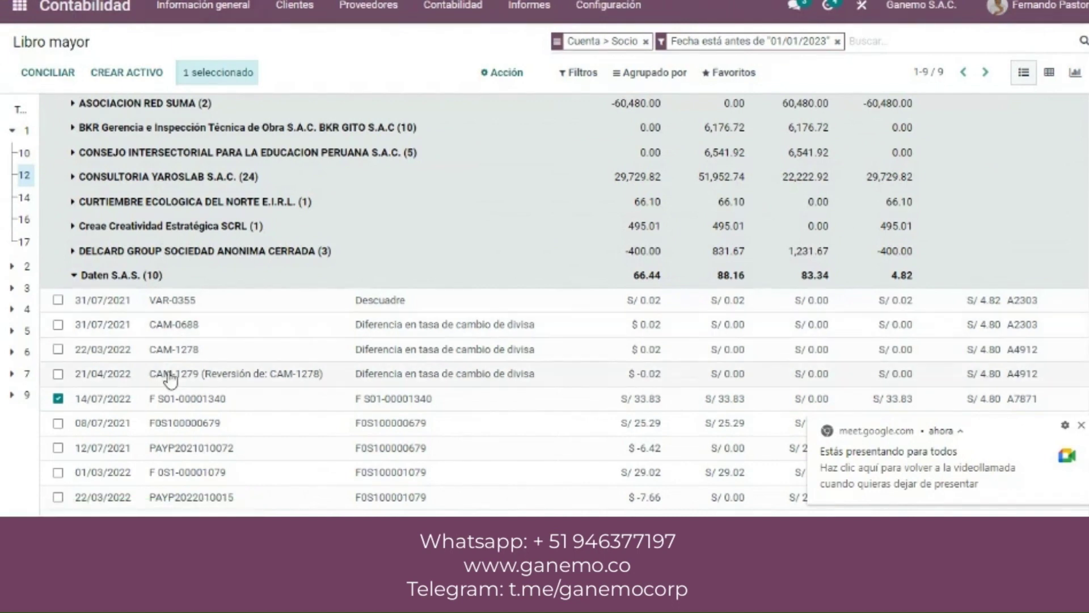
pyautogui.click(171, 406)
pyautogui.click(170, 406)
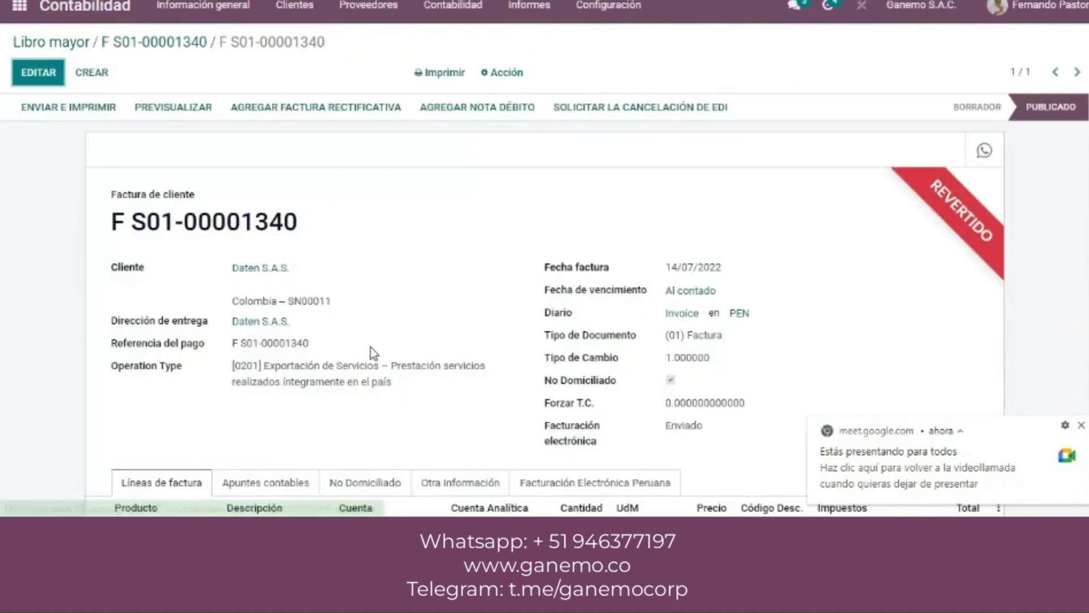
pyautogui.scroll(-3, 805, 298)
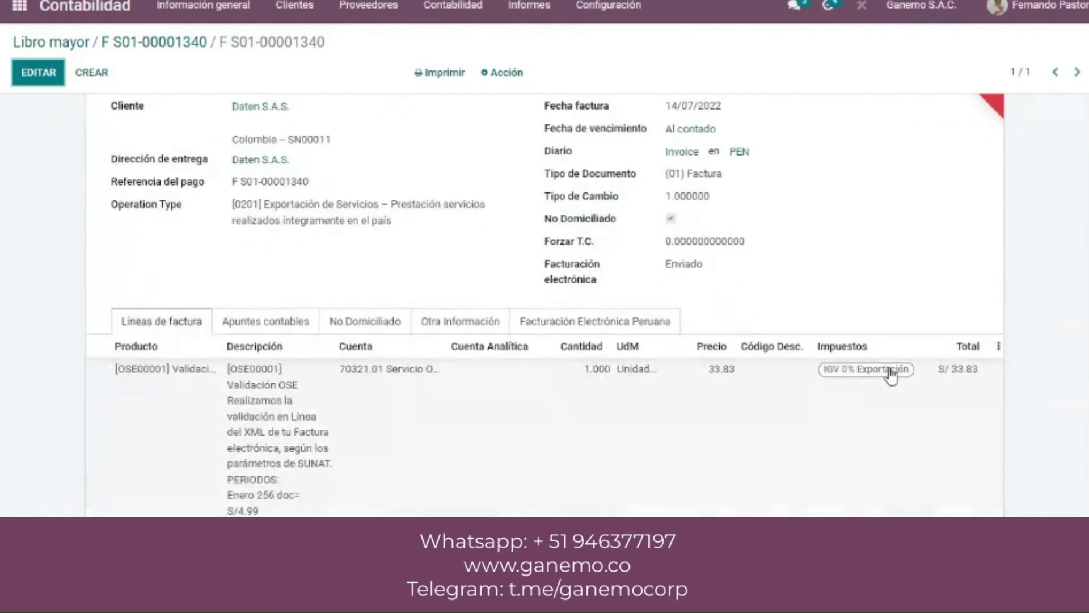
pyautogui.scroll(-3, 971, 284)
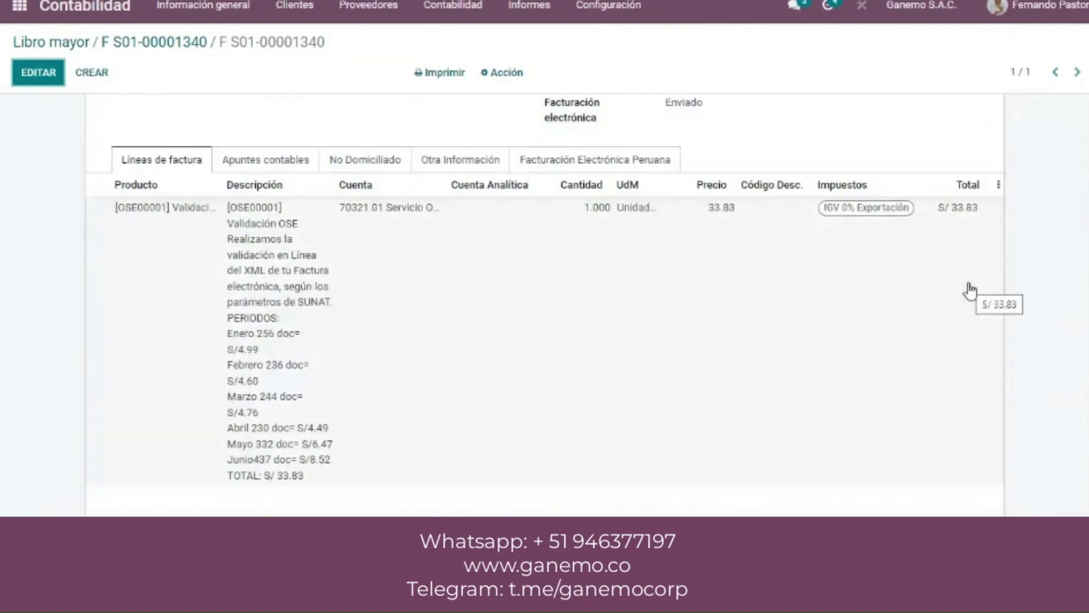
pyautogui.scroll(-5, 970, 290)
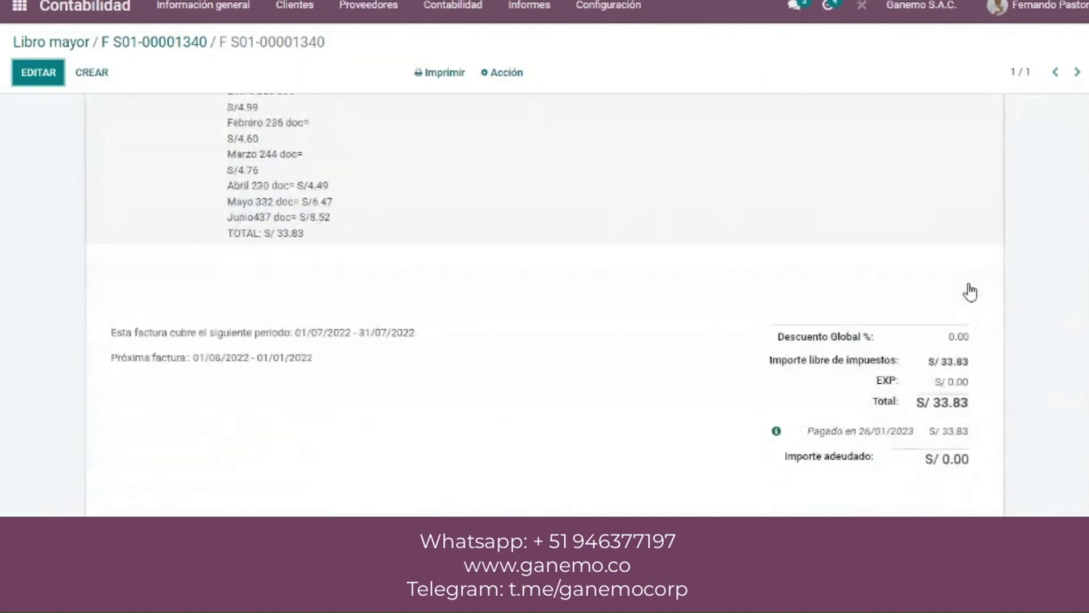
pyautogui.scroll(-2, 970, 293)
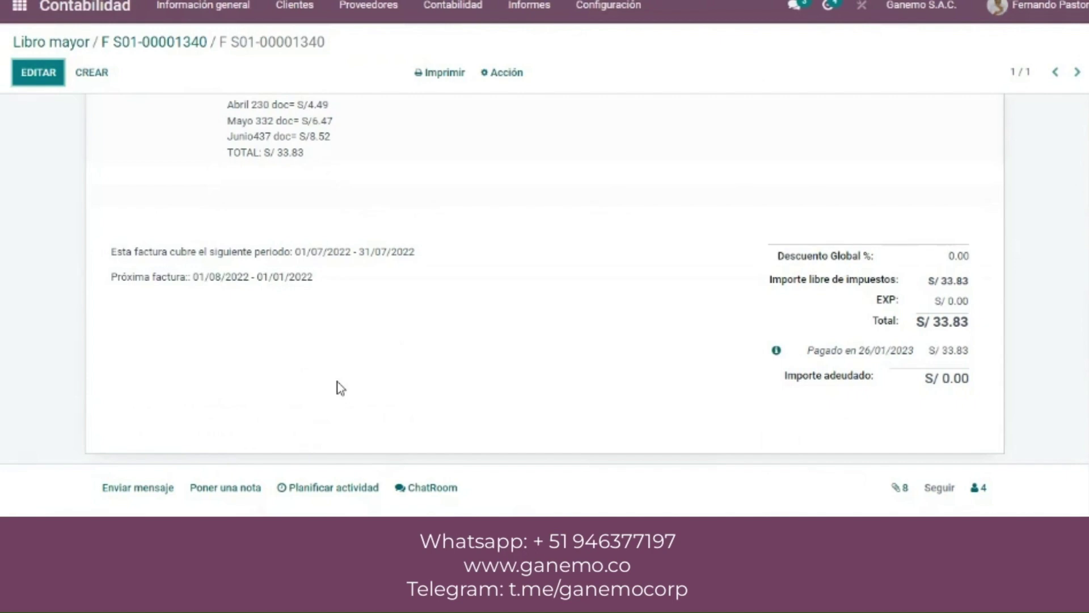
pyautogui.scroll(10, 341, 386)
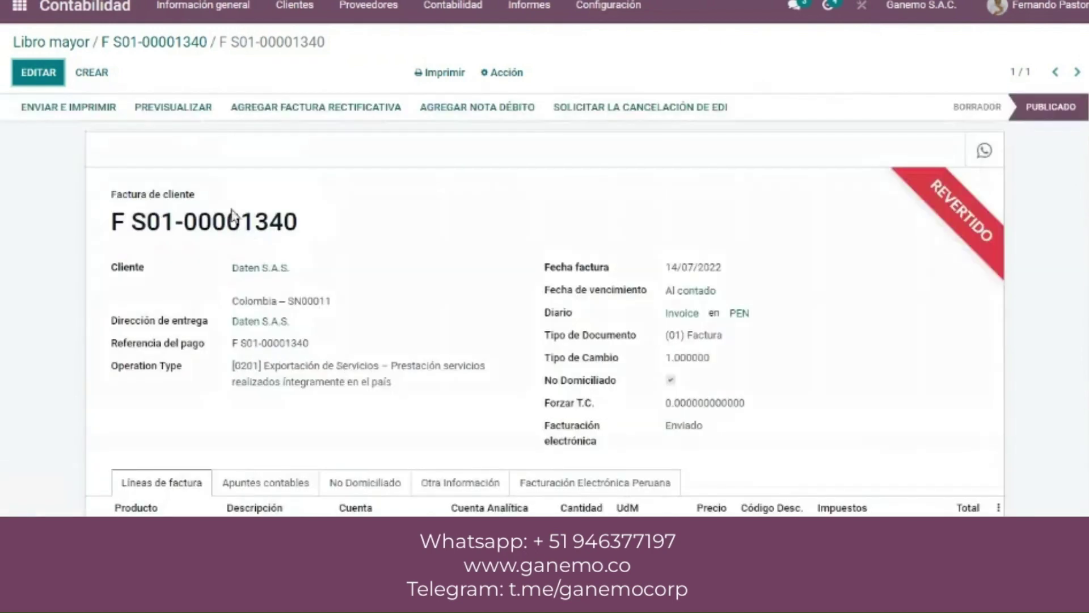
pyautogui.click(80, 45)
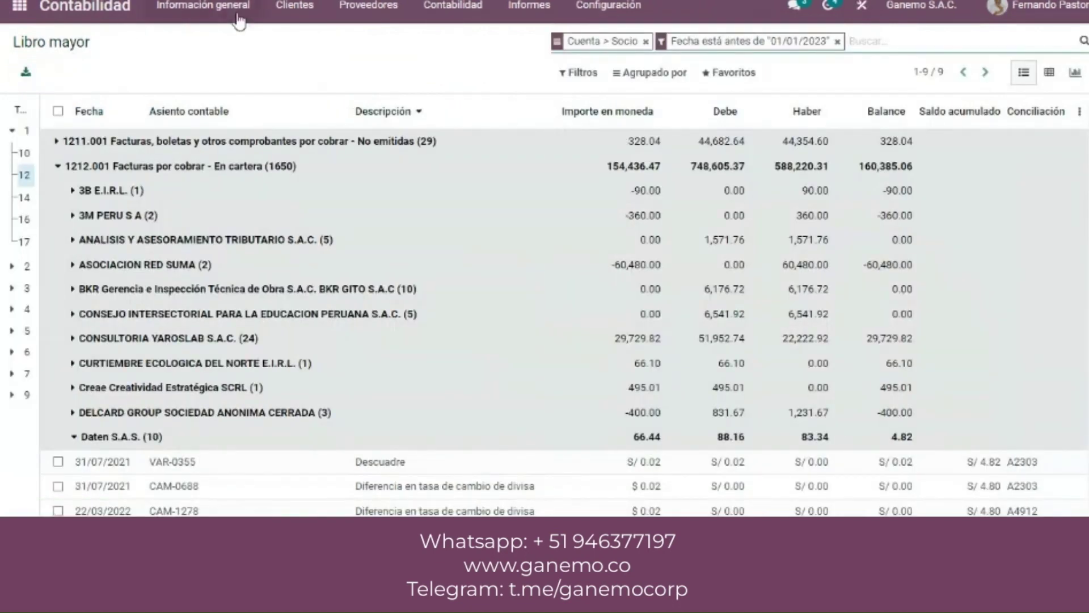
pyautogui.click(587, 76)
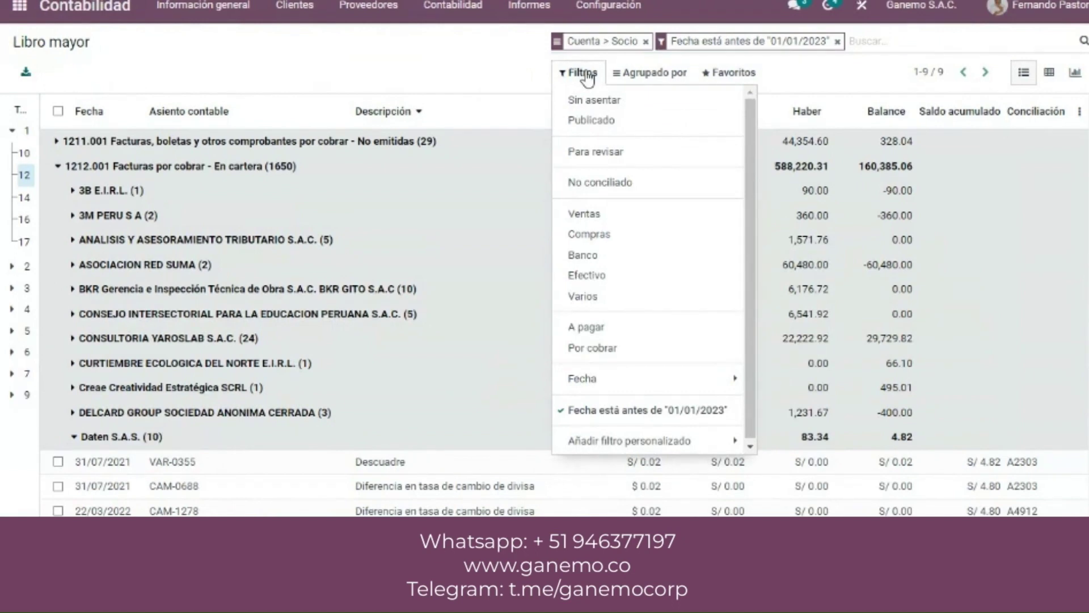
pyautogui.click(658, 443)
pyautogui.click(805, 406)
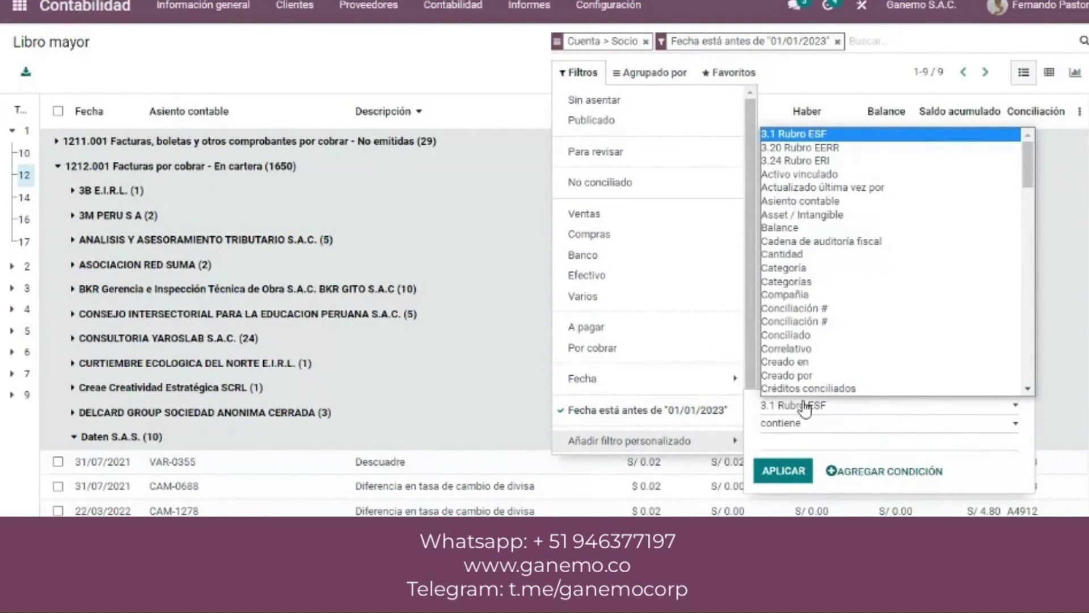
pyautogui.scroll(-8, 833, 329)
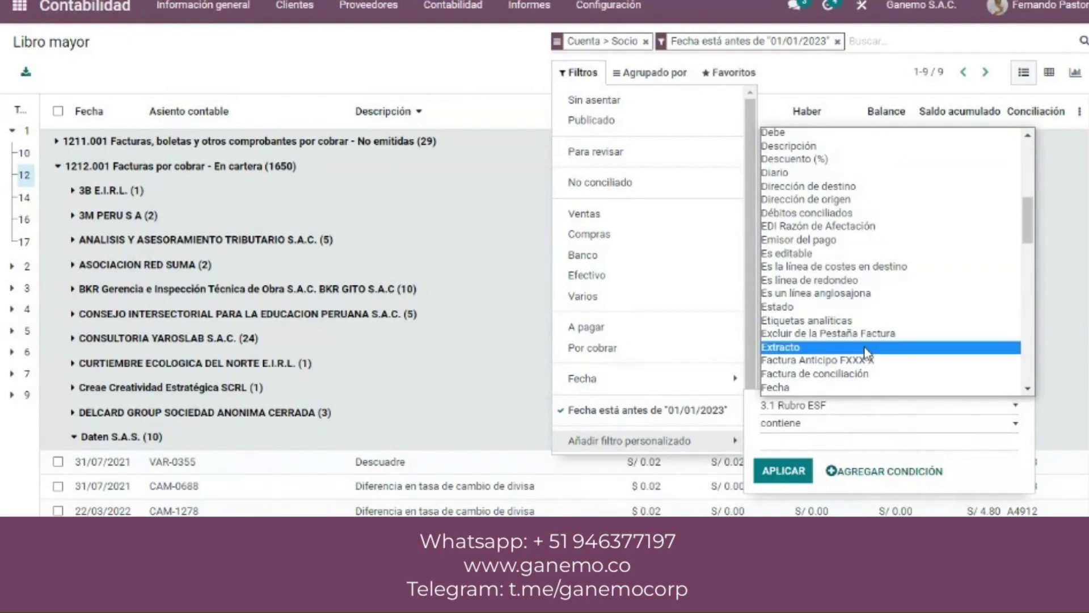
pyautogui.scroll(-5, 866, 351)
pyautogui.scroll(3, 867, 350)
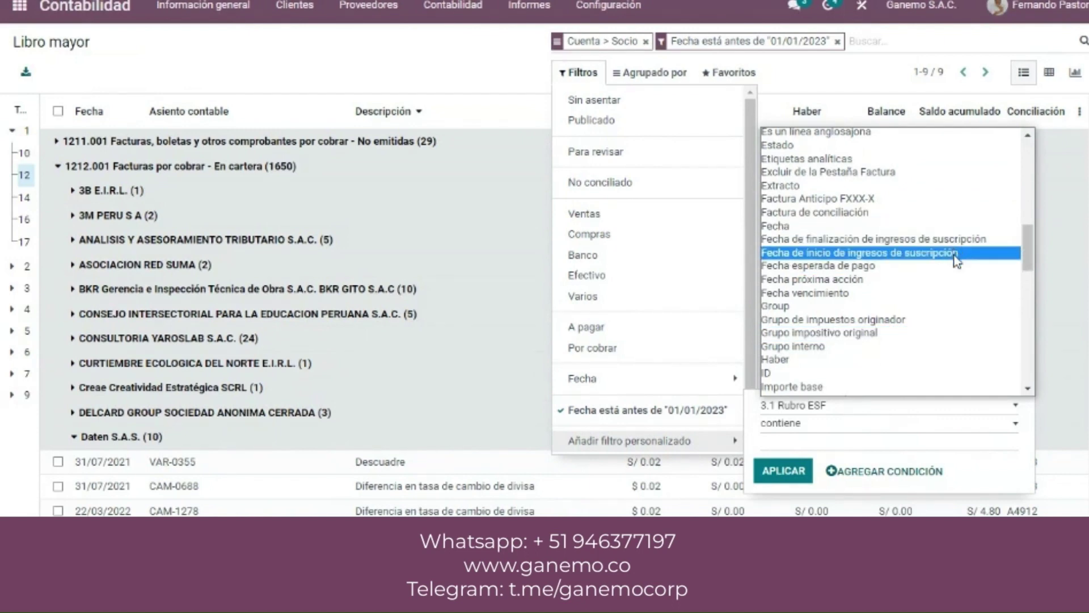
pyautogui.click(936, 212)
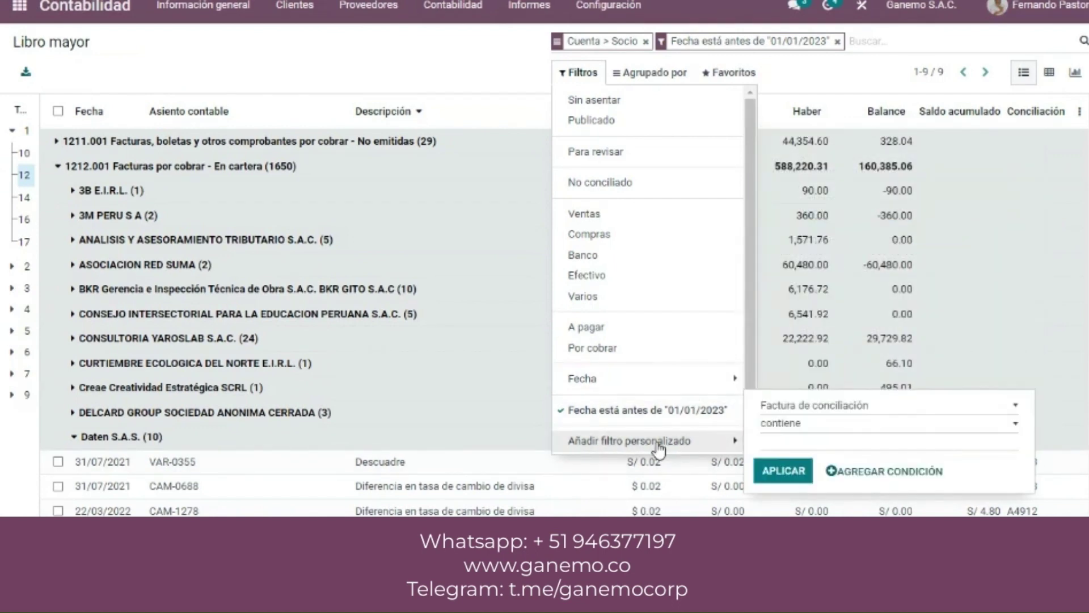
pyautogui.click(822, 405)
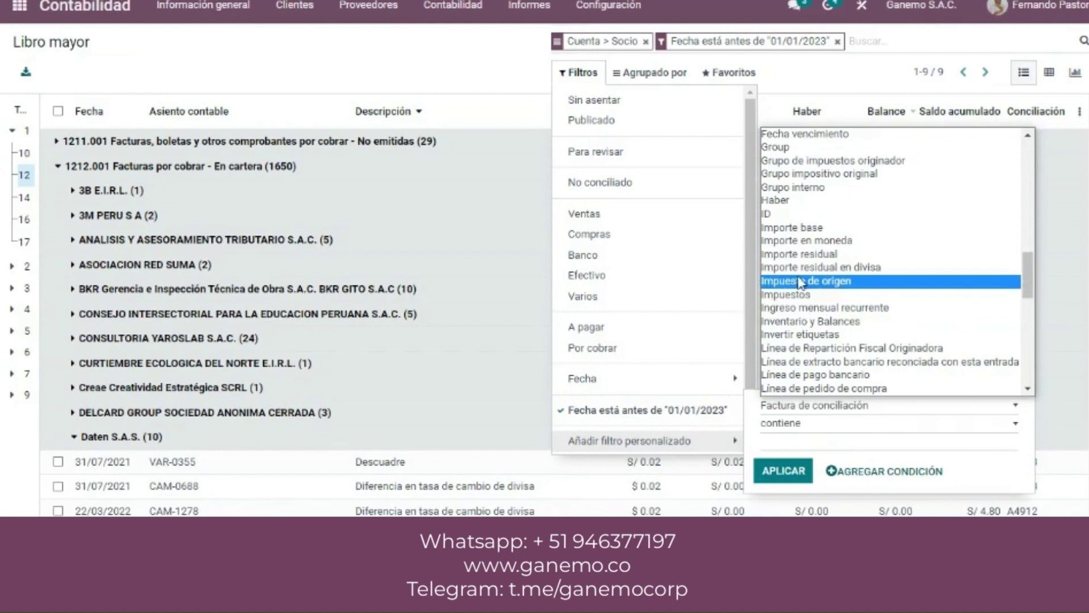
pyautogui.press('Escape')
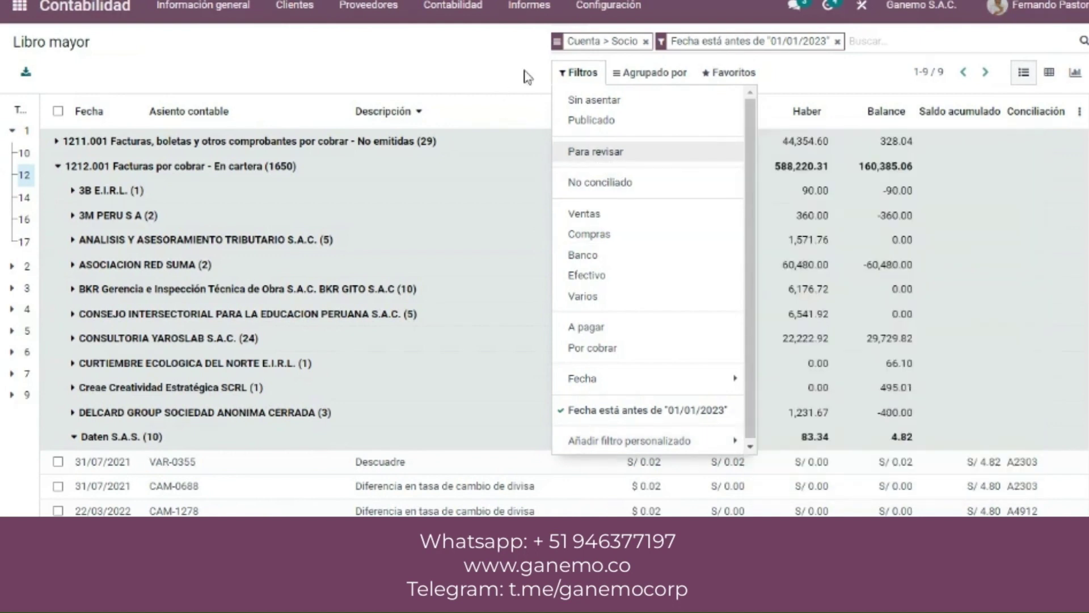
pyautogui.click(478, 50)
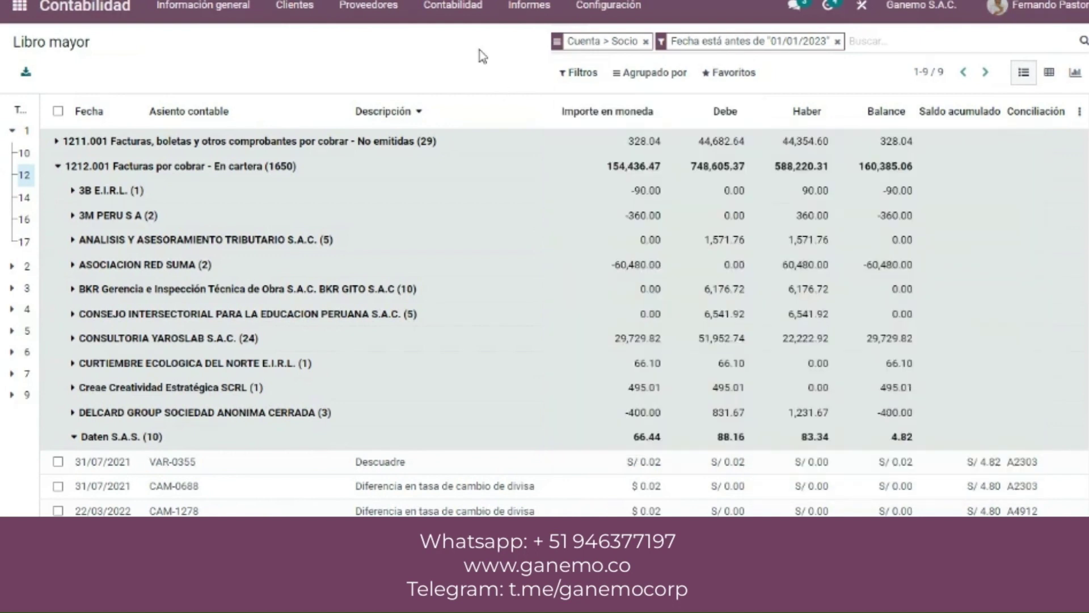
# - Leave the Libro mayor and open the Notas y Anexos (excel) financial report wizard
pyautogui.click(107, 7)
pyautogui.click(467, 9)
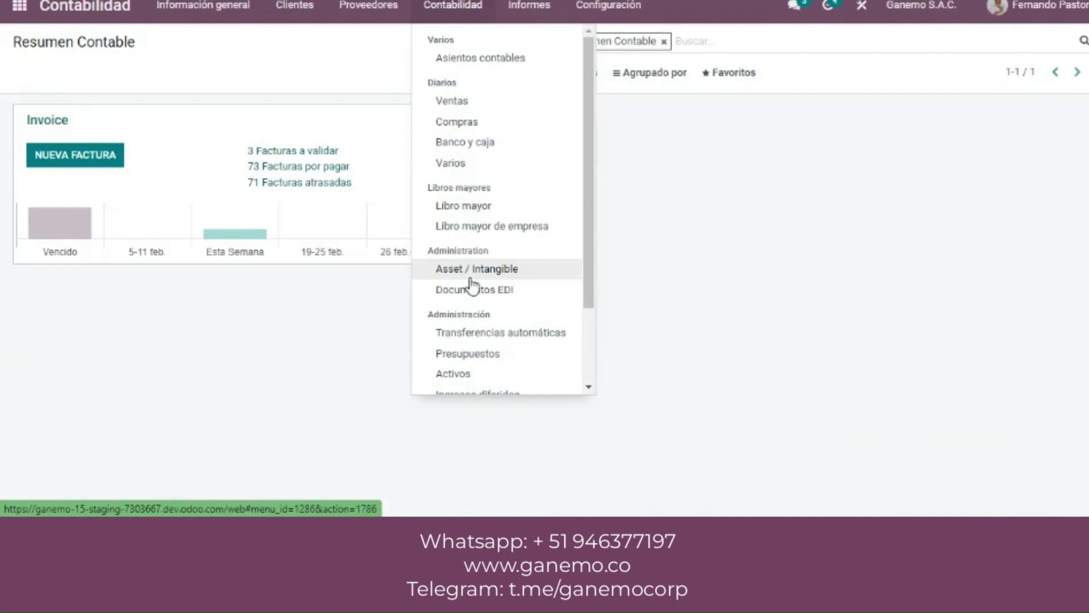
pyautogui.click(543, 6)
pyautogui.click(544, 6)
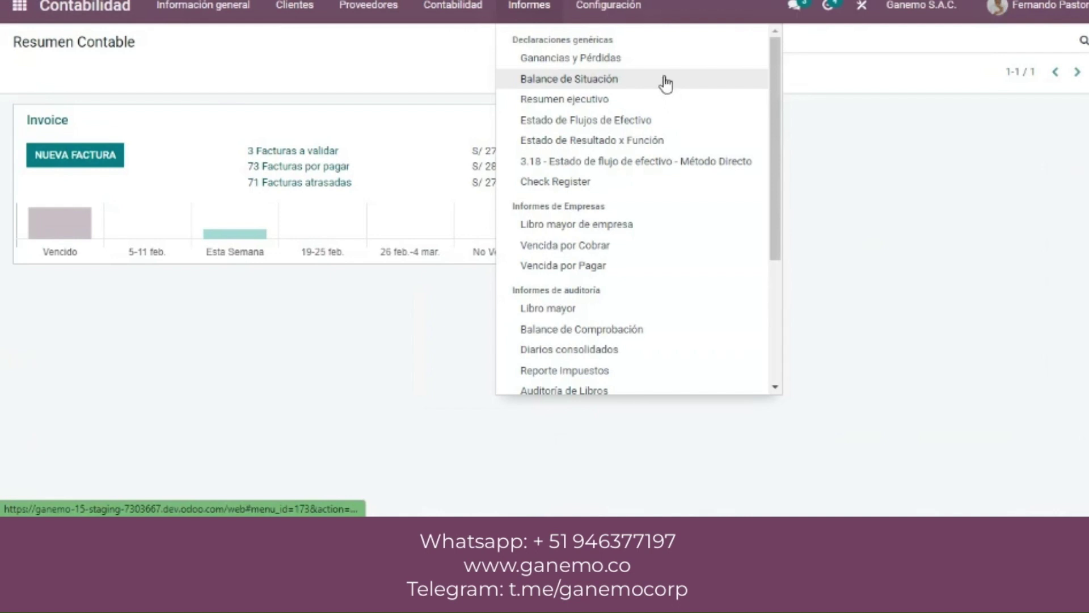
pyautogui.scroll(-3, 632, 176)
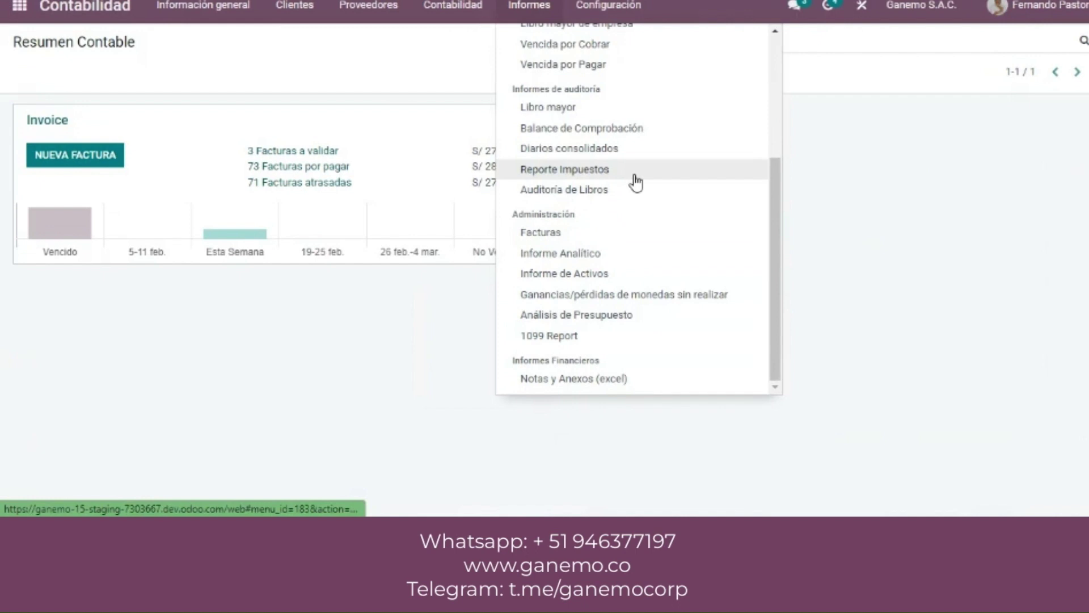
pyautogui.click(623, 380)
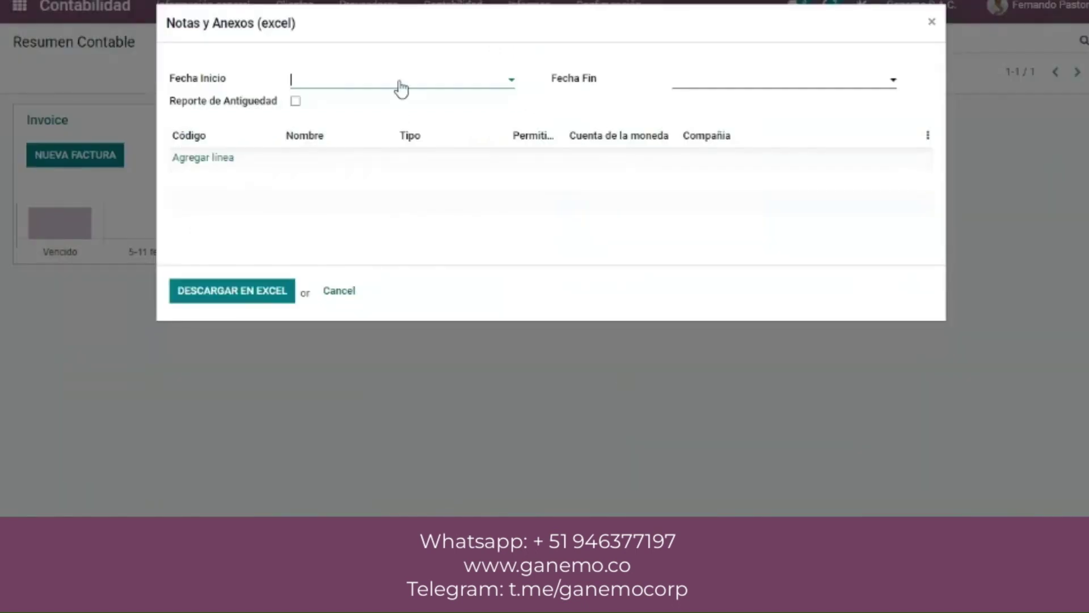
# - Set the Fecha Inicio of the Notas y Anexos report to 01/01/2019
pyautogui.click(401, 86)
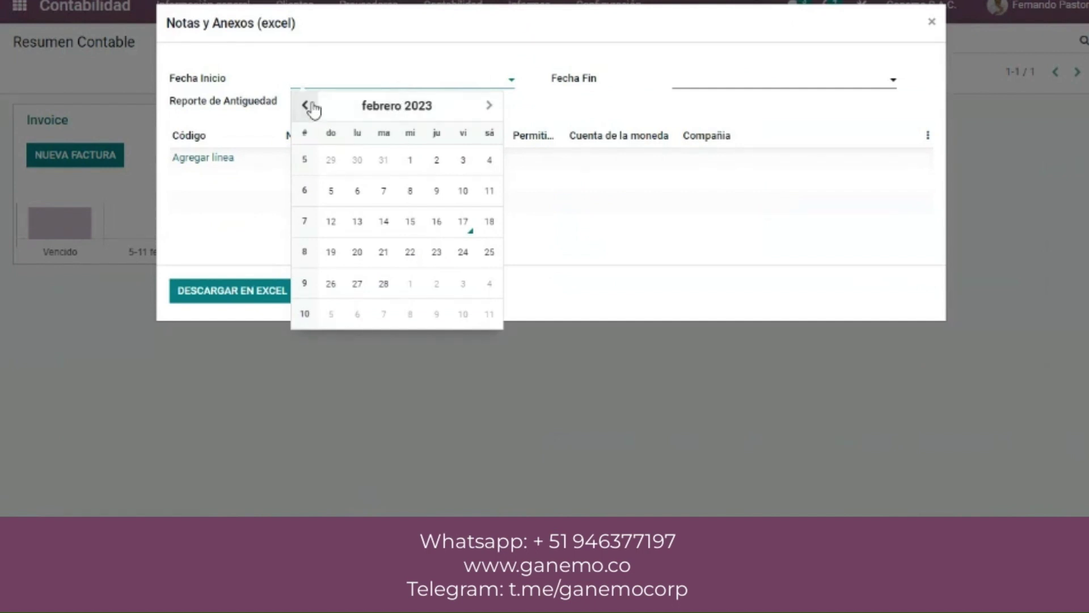
pyautogui.click(332, 105)
pyautogui.click(327, 108)
pyautogui.click(325, 111)
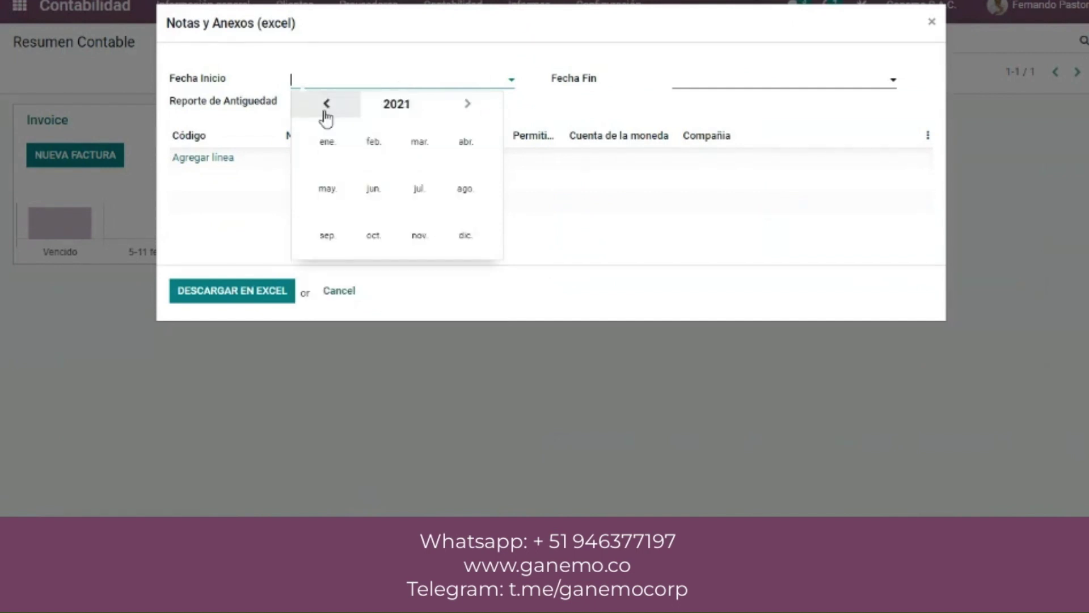
pyautogui.click(325, 112)
pyautogui.click(325, 108)
pyautogui.click(328, 143)
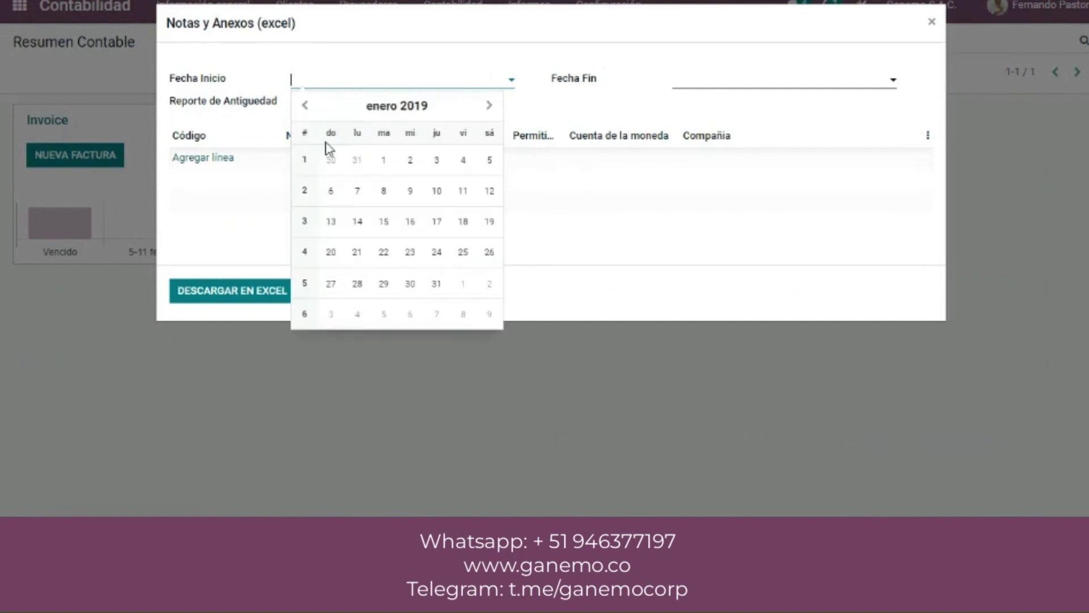
pyautogui.click(381, 162)
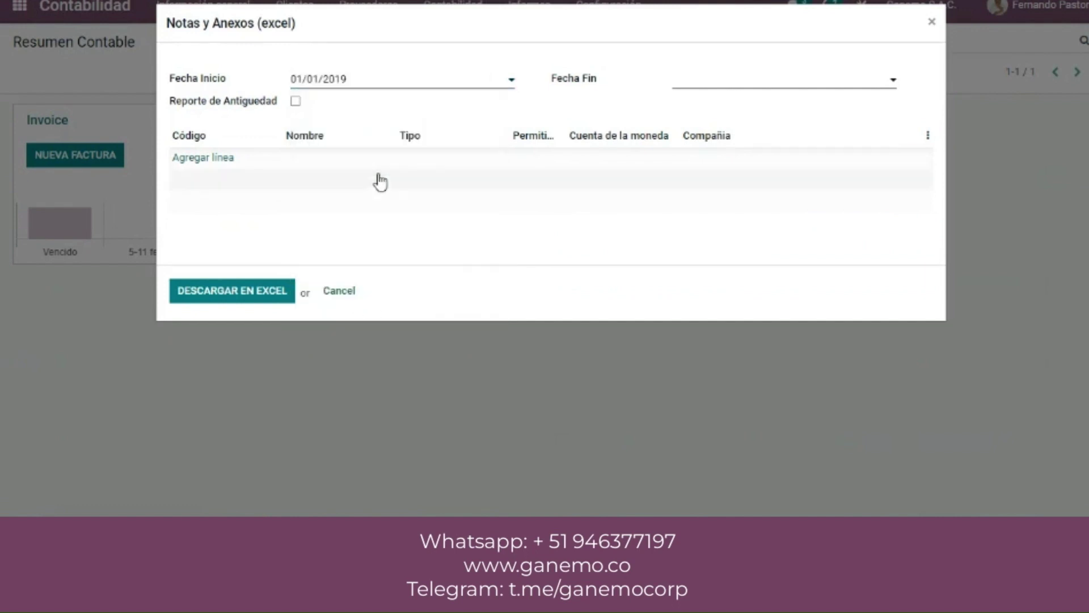
# - Set the Fecha Fin of the Notas y Anexos report to 31/12/2022
pyautogui.click(684, 88)
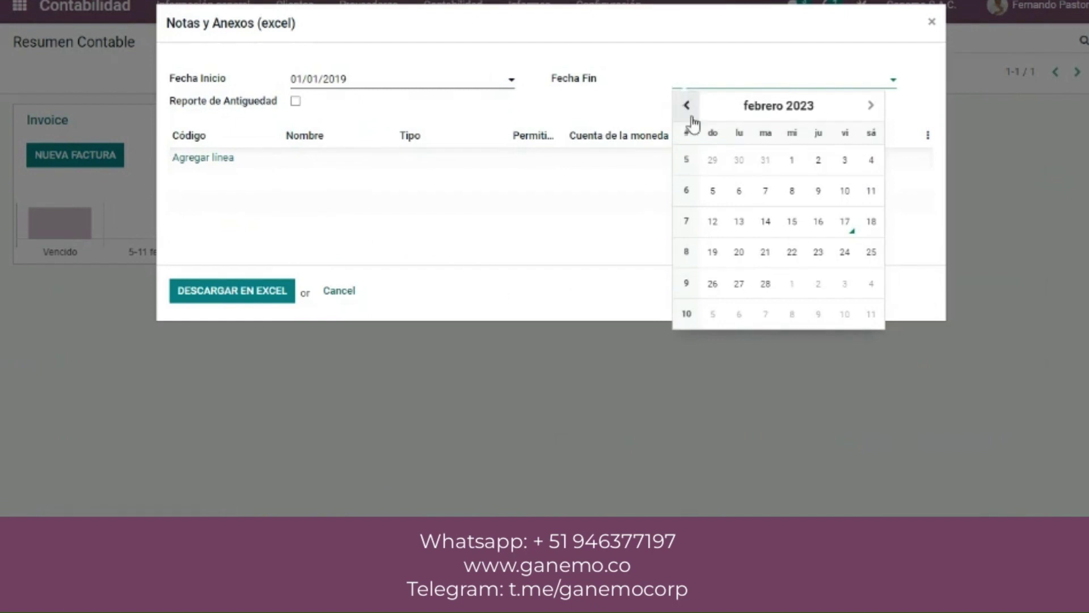
pyautogui.click(694, 115)
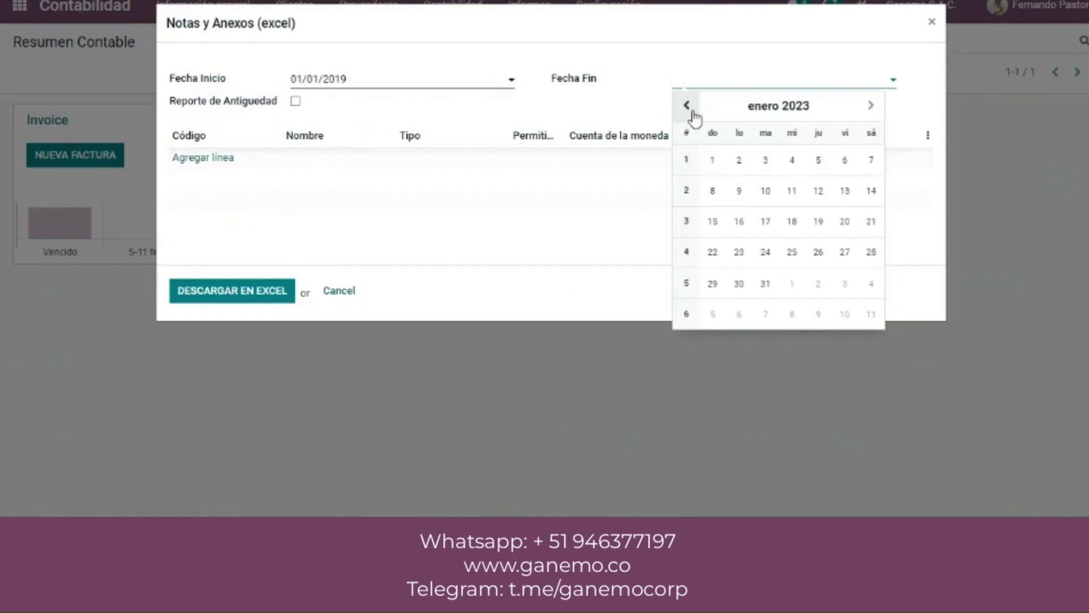
pyautogui.click(695, 117)
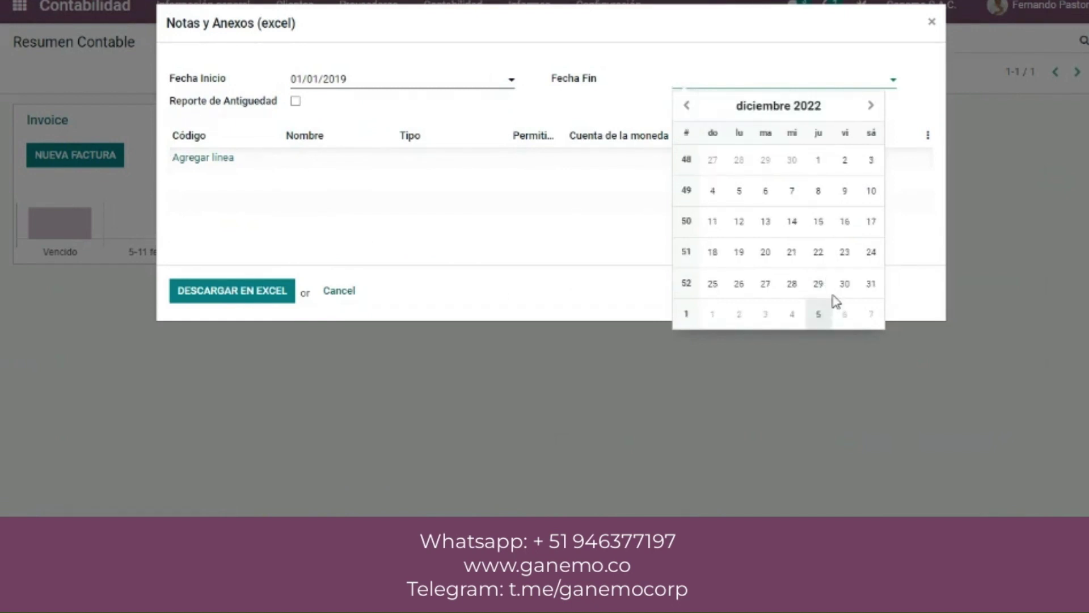
pyautogui.click(860, 293)
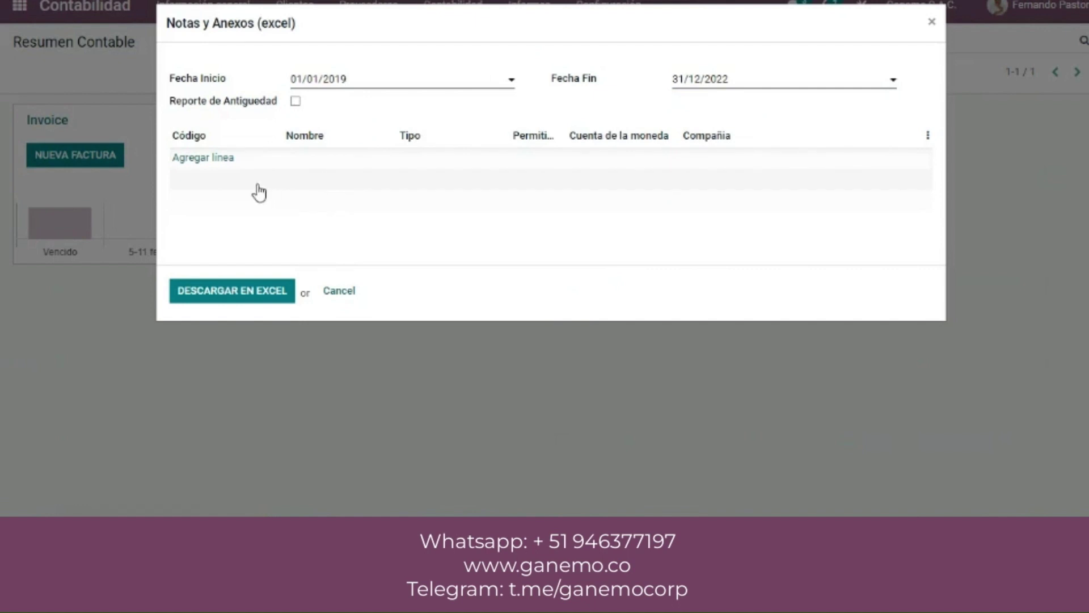
# - Add all accounts of the chart of accounts, across every page of the list, to the Notas y Anexos report
pyautogui.click(217, 163)
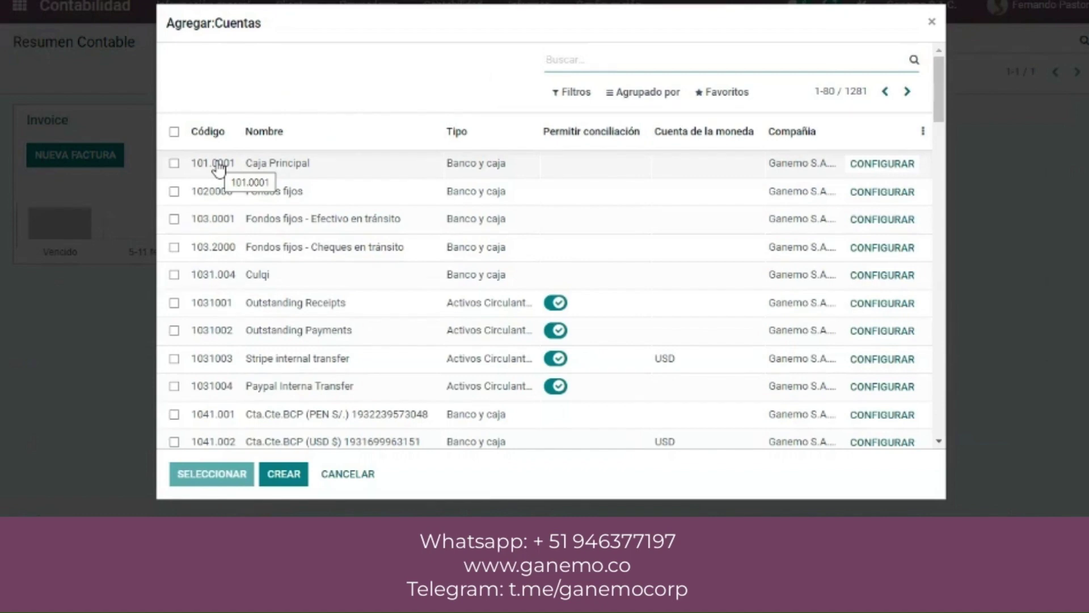
pyautogui.click(174, 133)
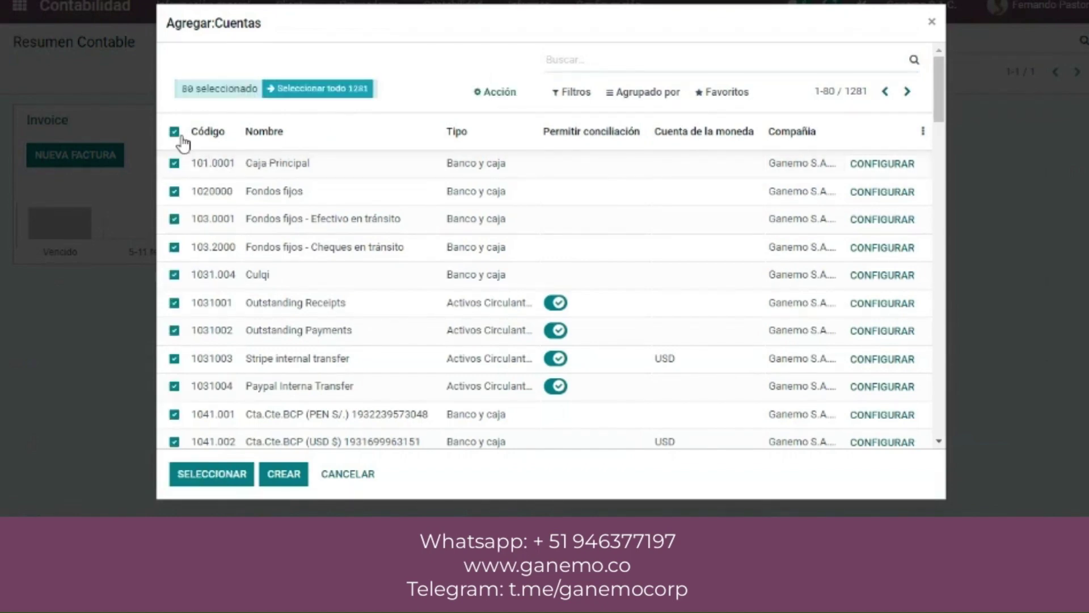
pyautogui.click(283, 92)
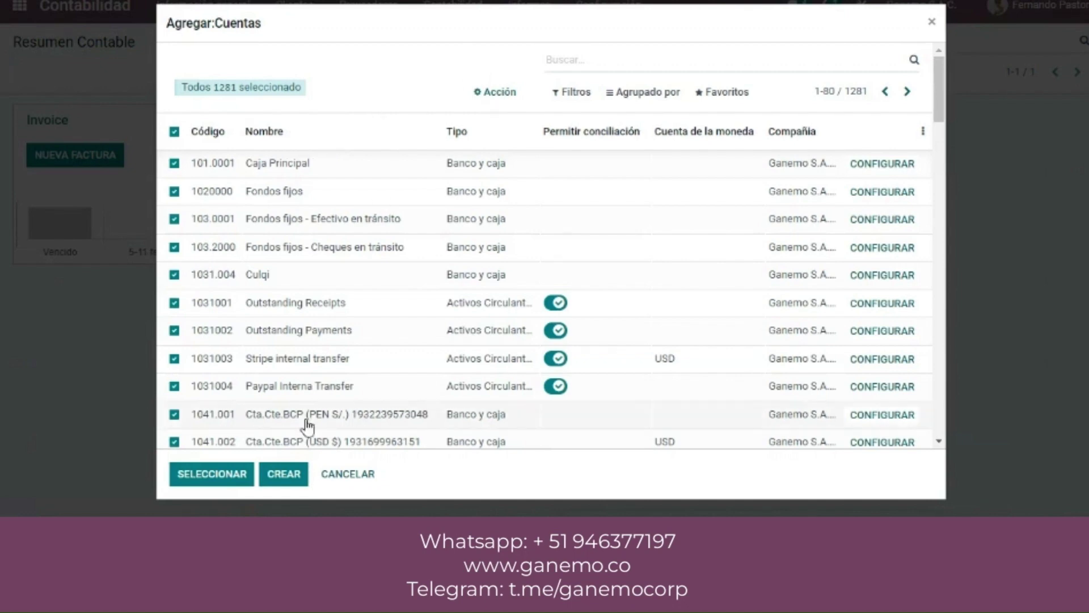
pyautogui.click(216, 474)
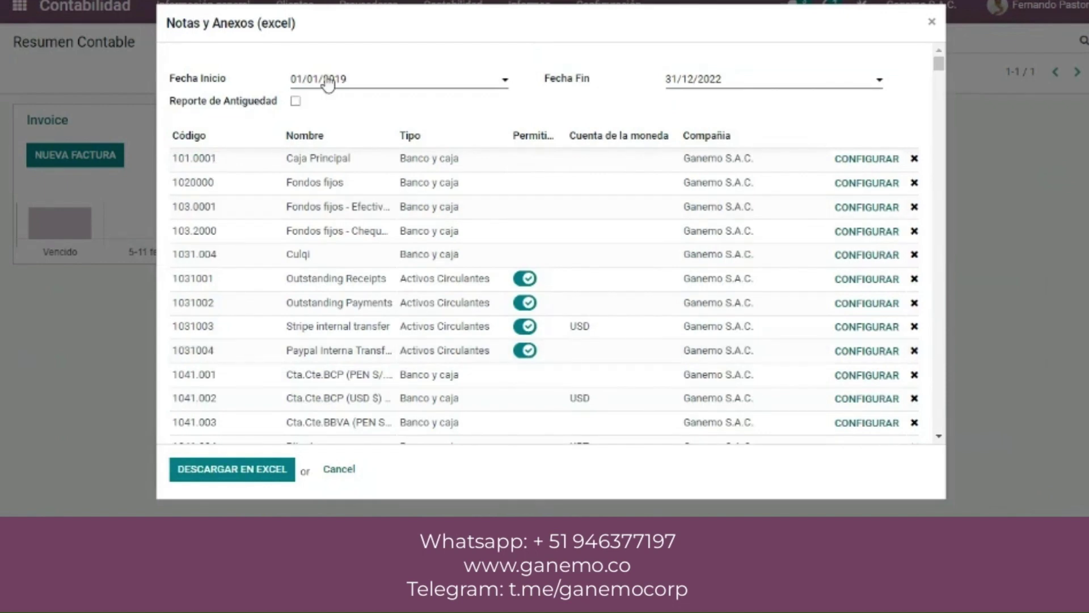
# - Change the Fecha Inicio of the Notas y Anexos report to 01/01/2022
pyautogui.click(350, 80)
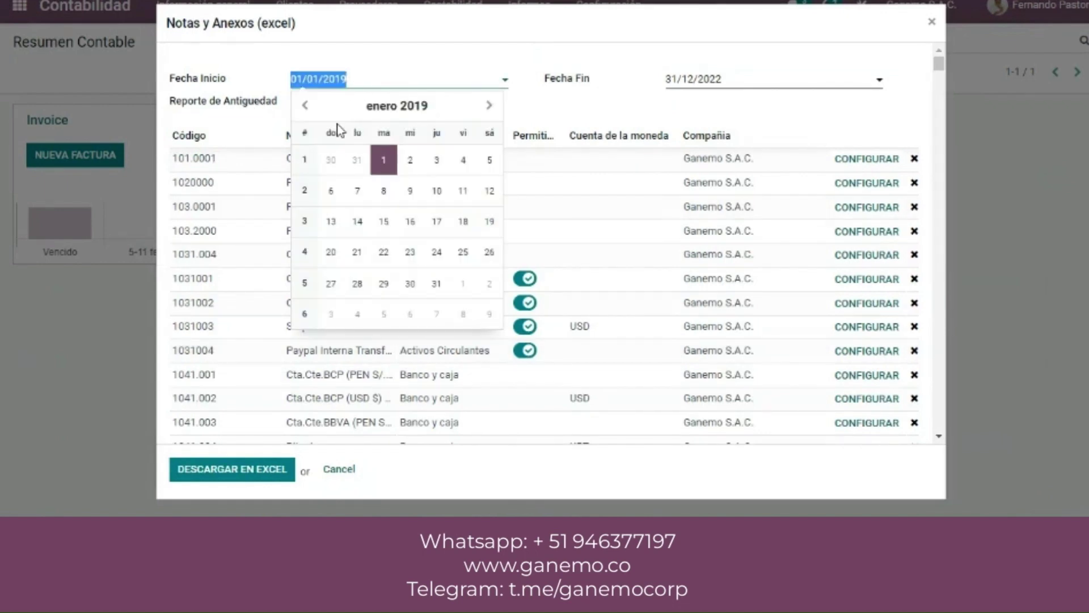
pyautogui.click(359, 107)
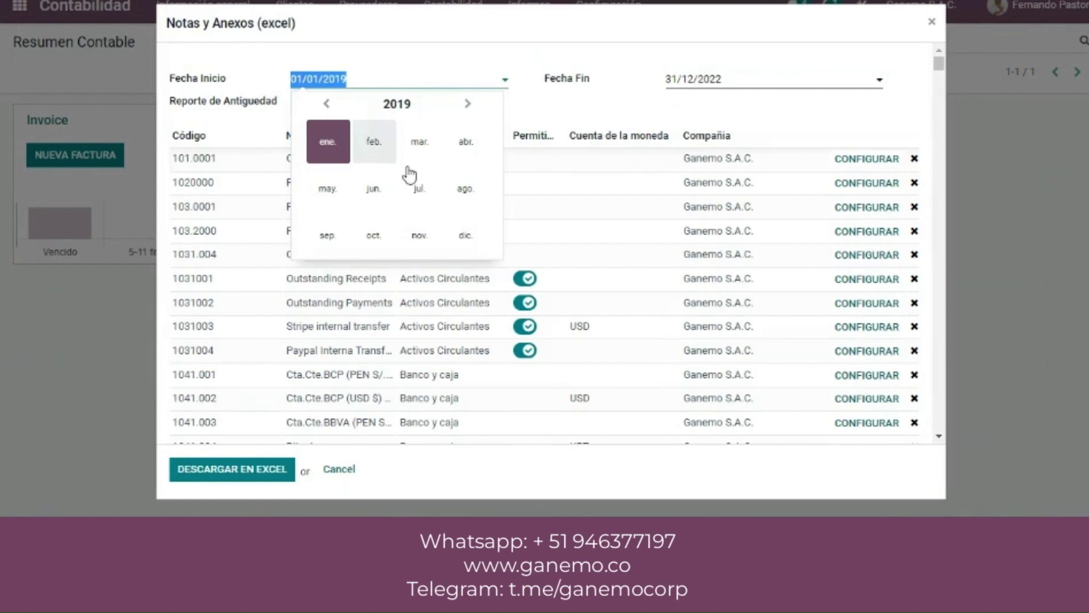
pyautogui.click(397, 105)
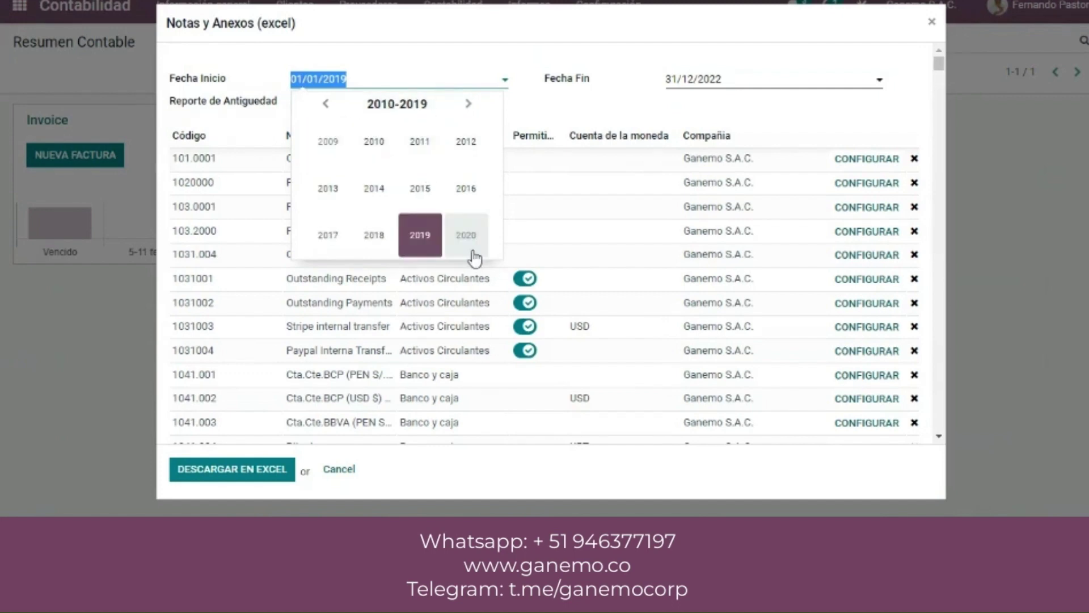
pyautogui.click(468, 105)
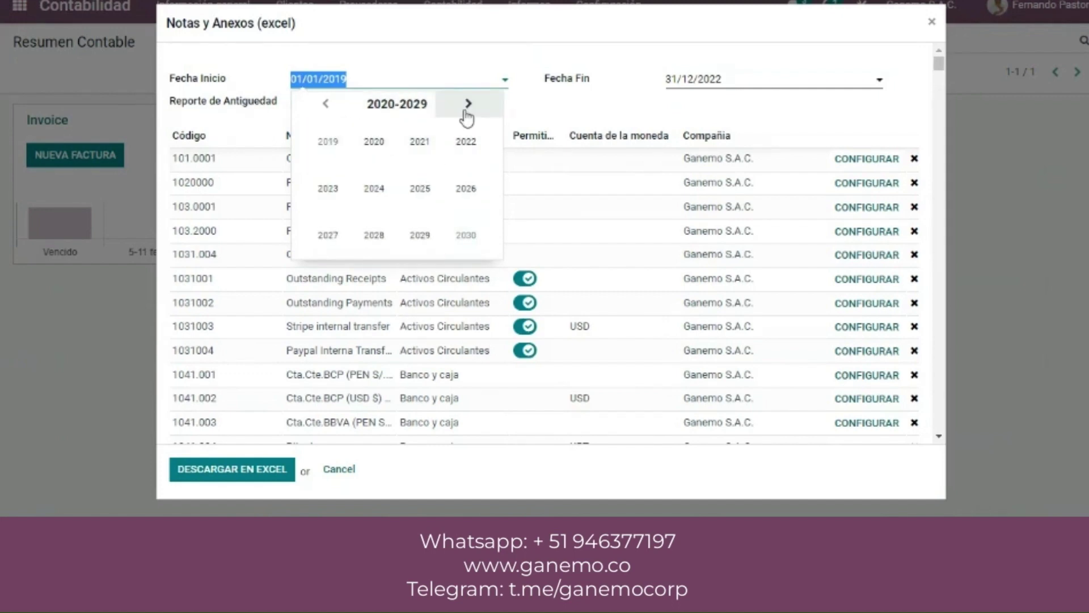
pyautogui.click(448, 149)
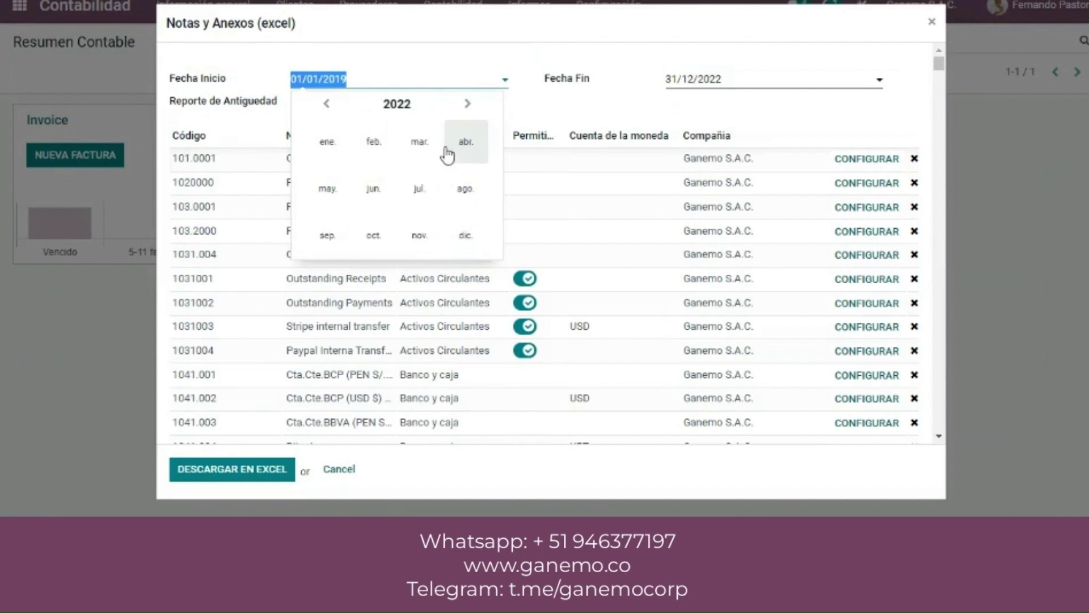
pyautogui.click(449, 151)
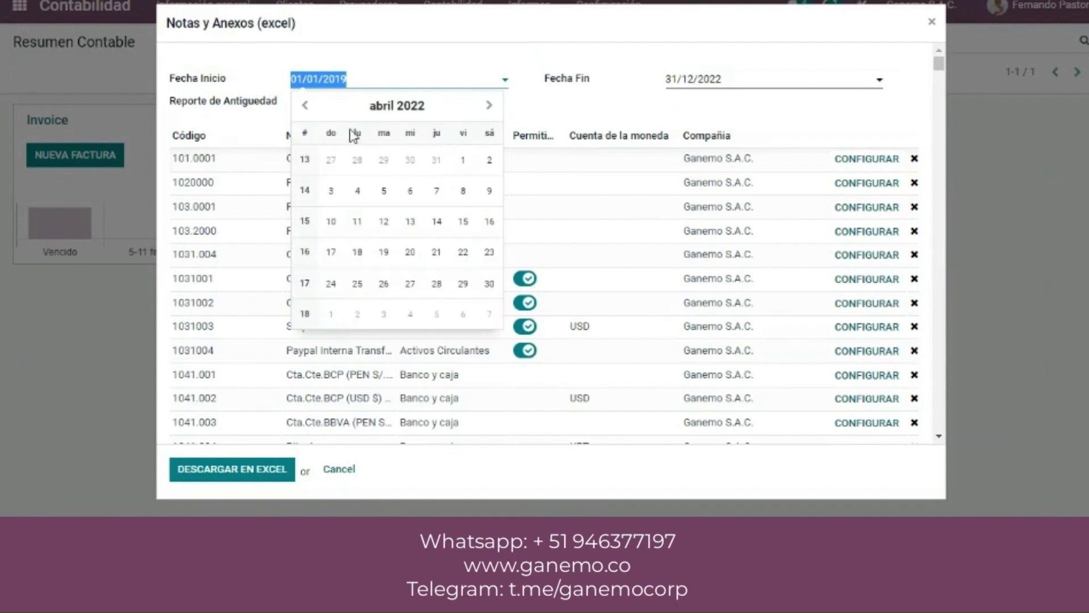
pyautogui.click(361, 114)
pyautogui.click(340, 146)
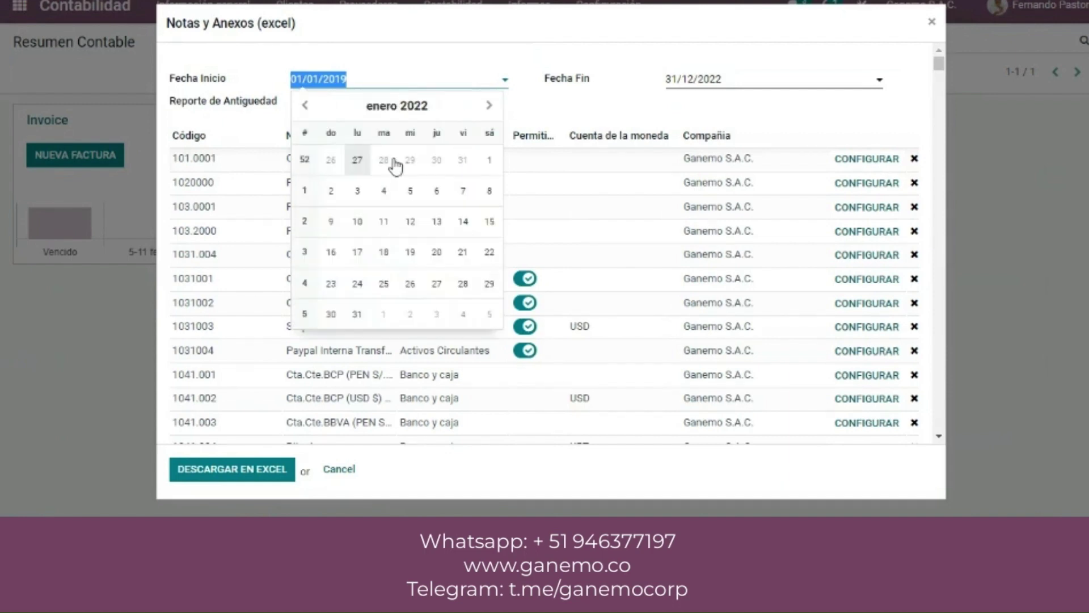
pyautogui.click(480, 149)
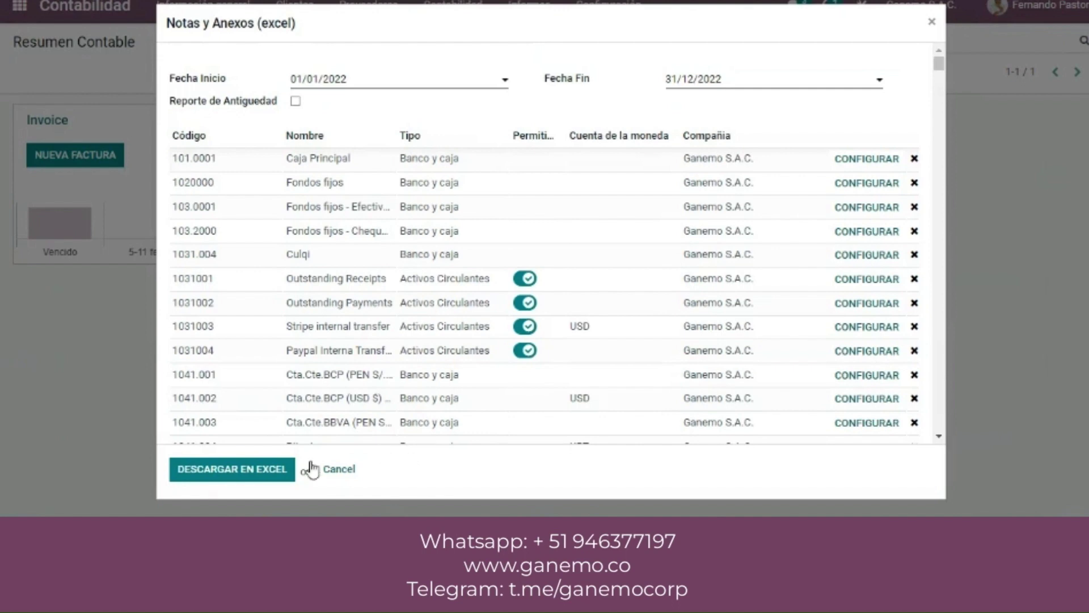
# - Generate Reporte_Notas_Anexos.xlsx, open it in Excel, and switch back to the Reporte CXC workbook
pyautogui.click(250, 470)
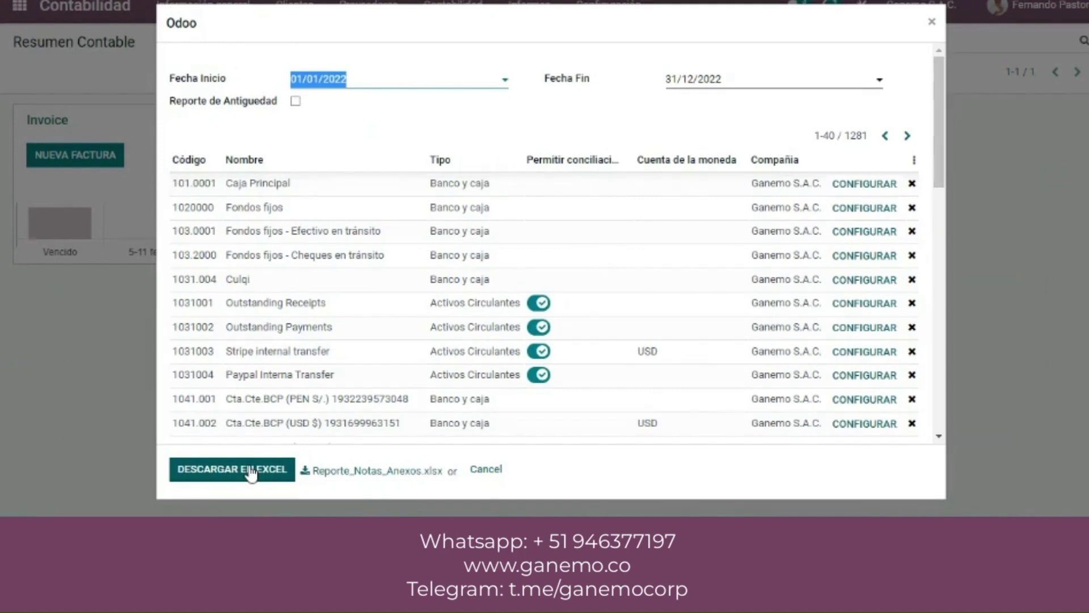
pyautogui.click(407, 473)
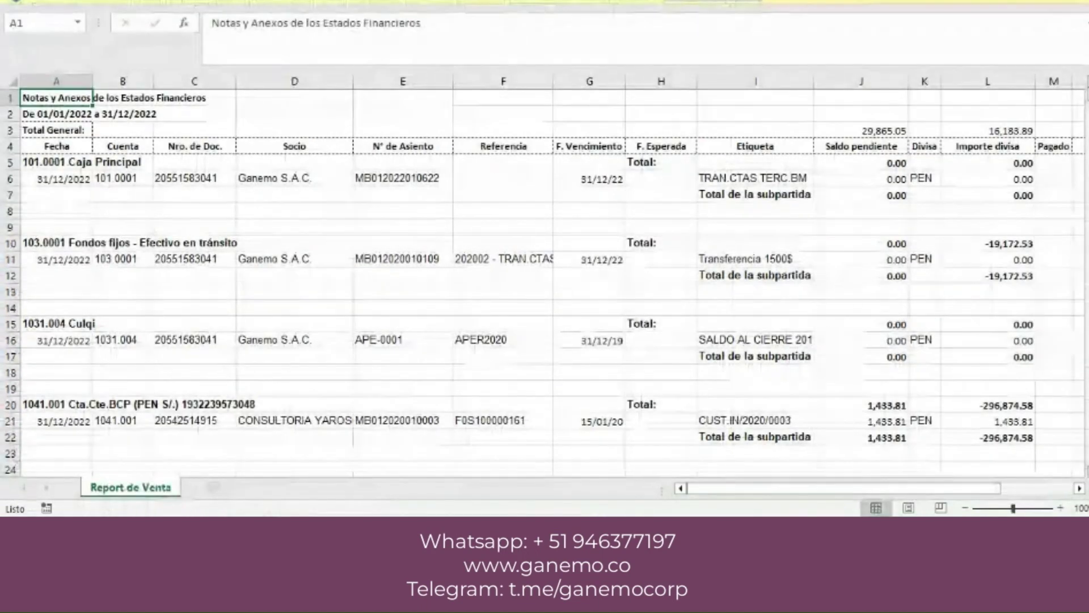
pyautogui.click(740, 4)
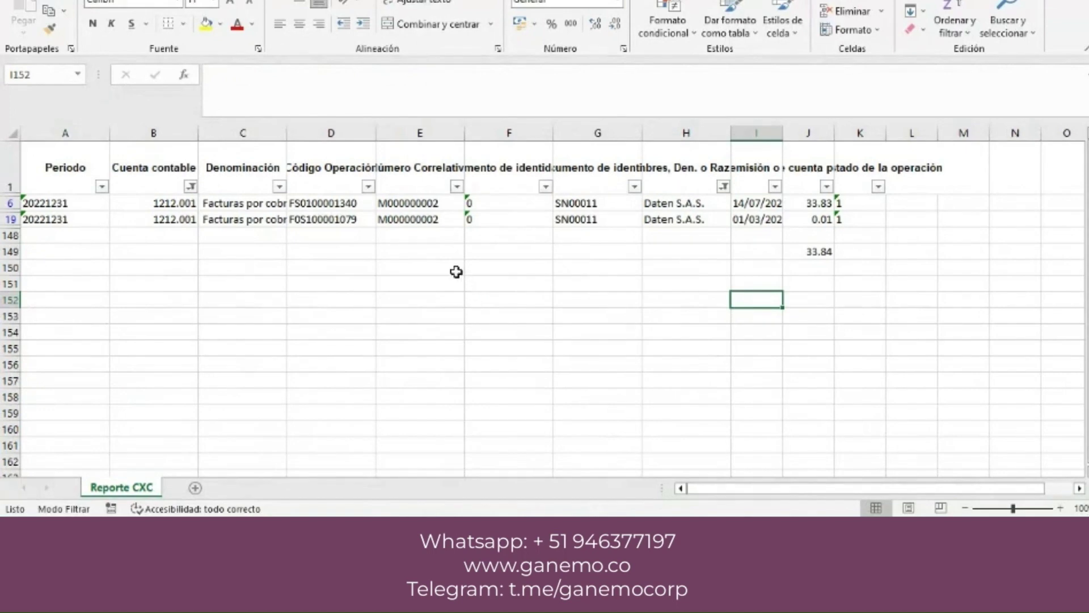
pyautogui.click(808, 204)
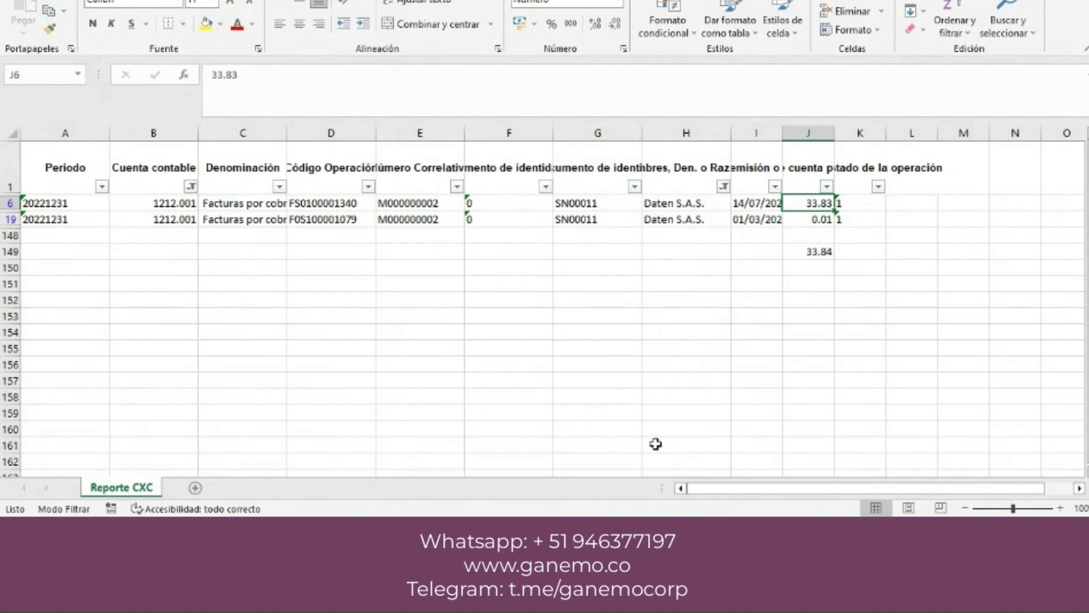
pyautogui.click(608, 600)
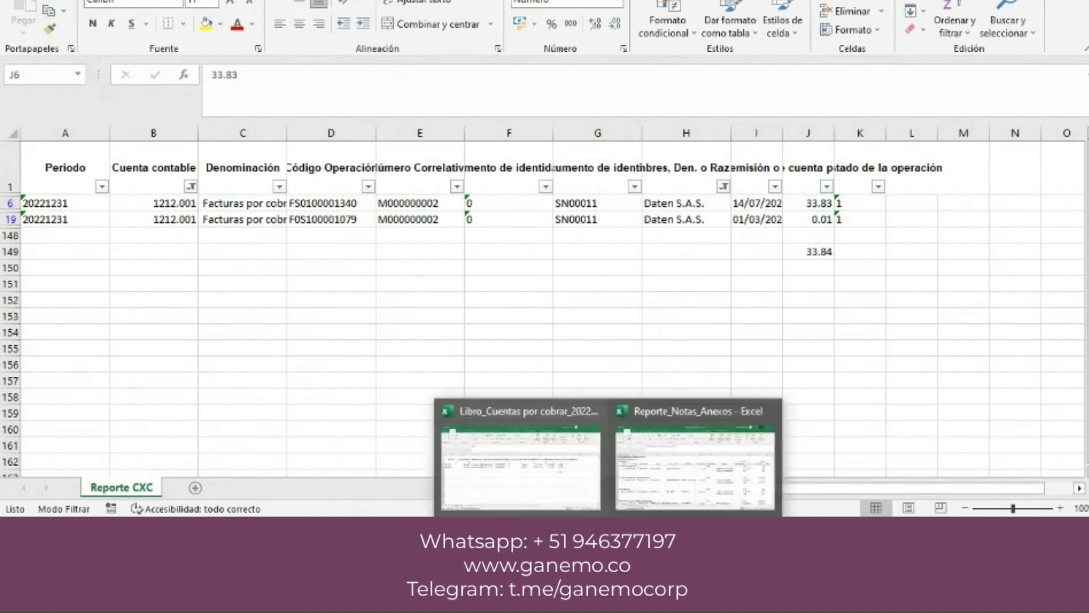
pyautogui.click(656, 489)
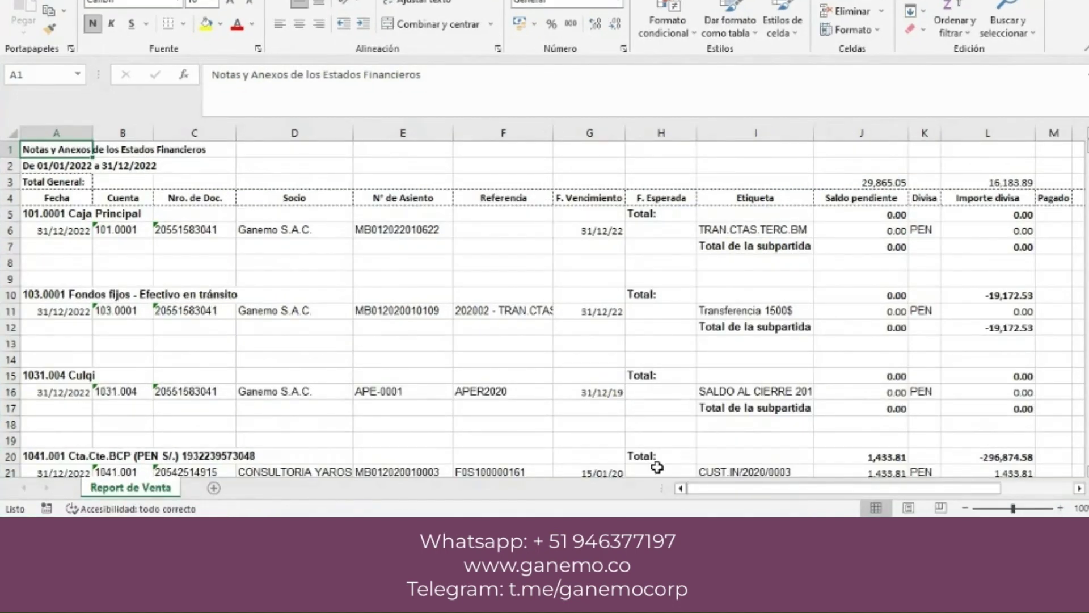
pyautogui.scroll(-5, 694, 361)
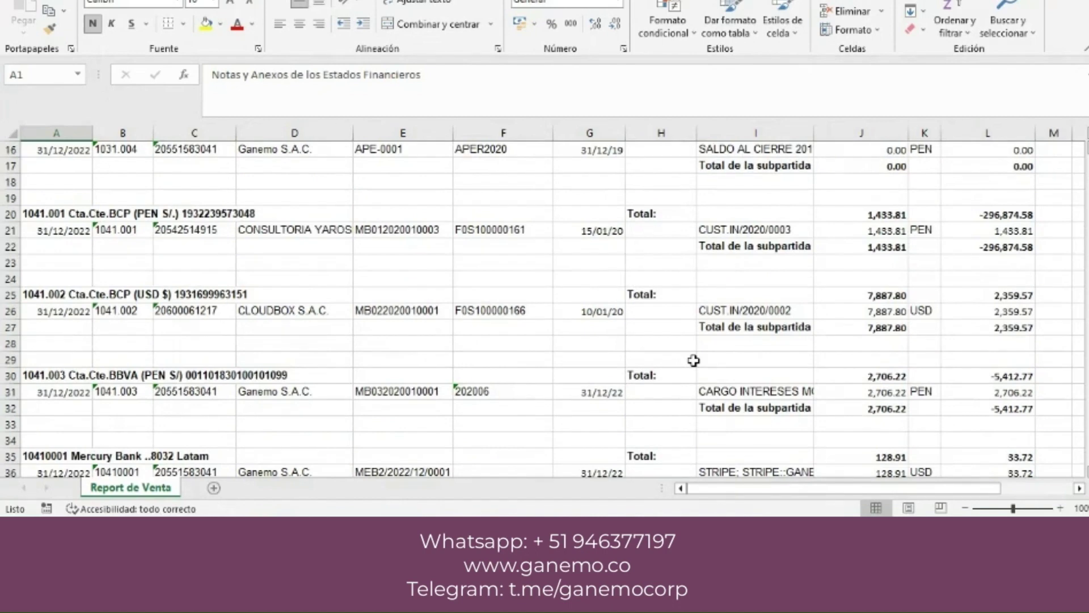
pyautogui.scroll(-4, 693, 361)
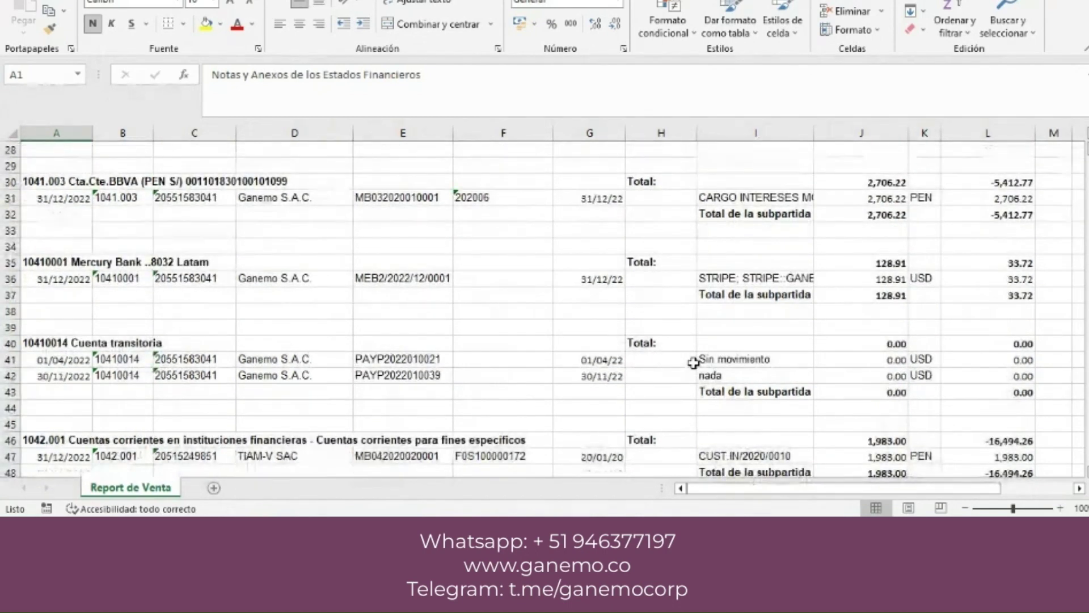
pyautogui.scroll(-3, 694, 361)
pyautogui.scroll(-1, 693, 363)
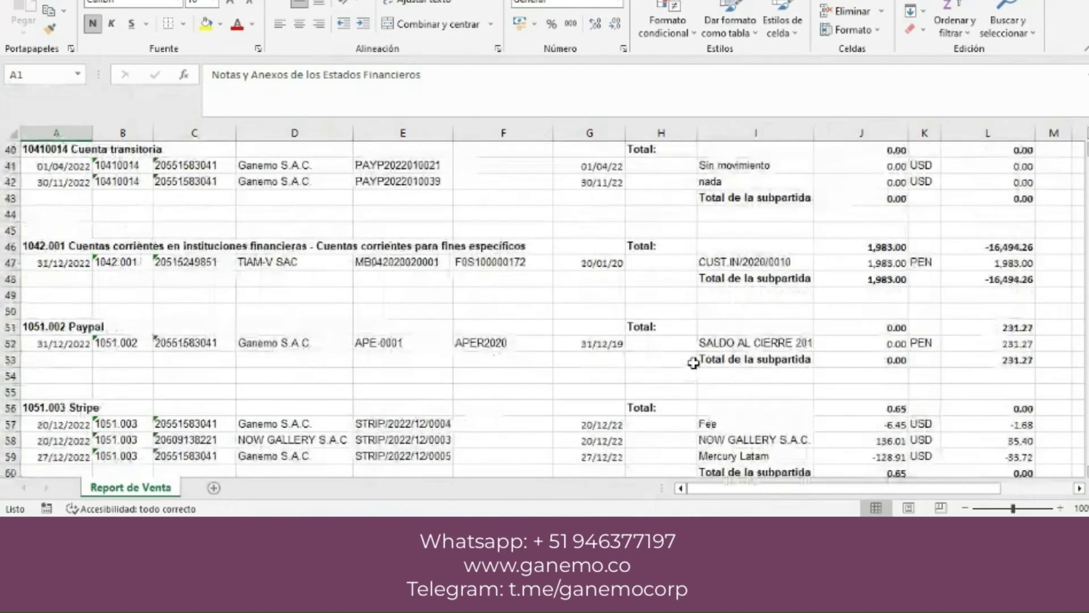
pyautogui.scroll(-1, 695, 323)
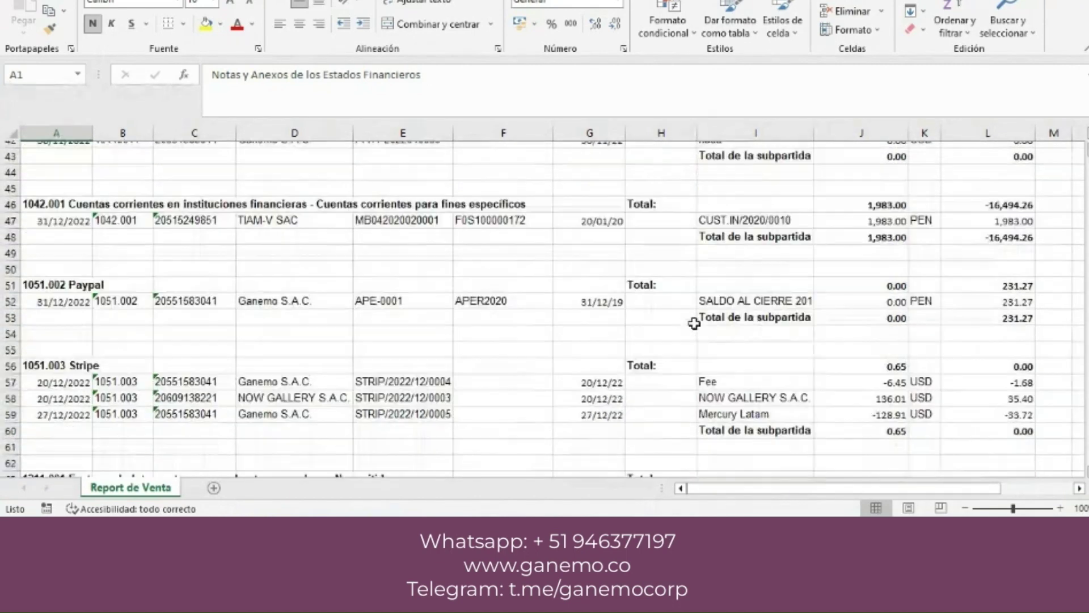
pyautogui.scroll(-2, 664, 284)
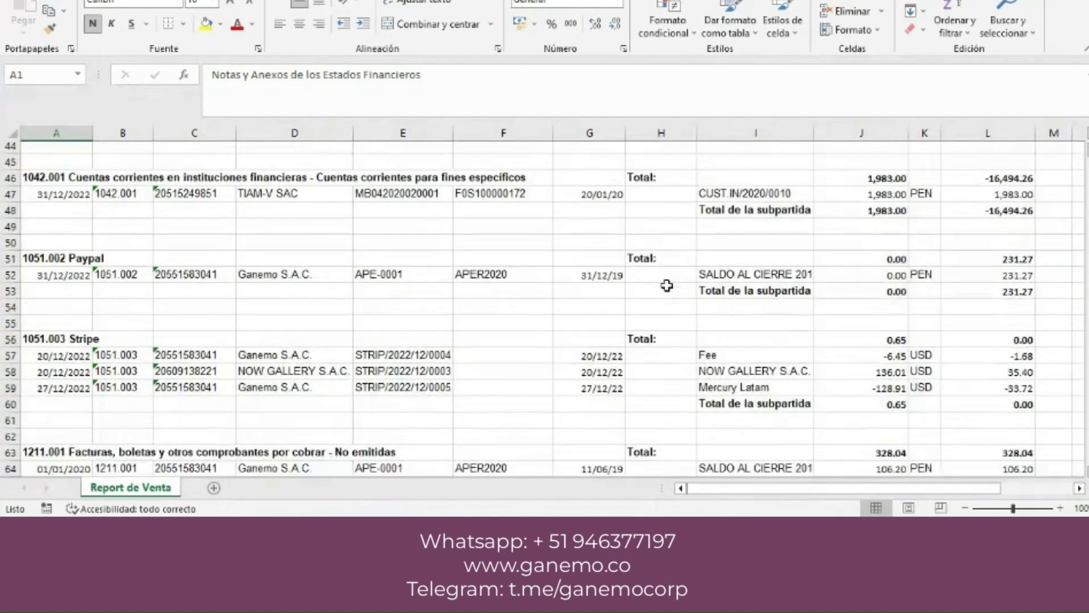
pyautogui.scroll(-1, 735, 308)
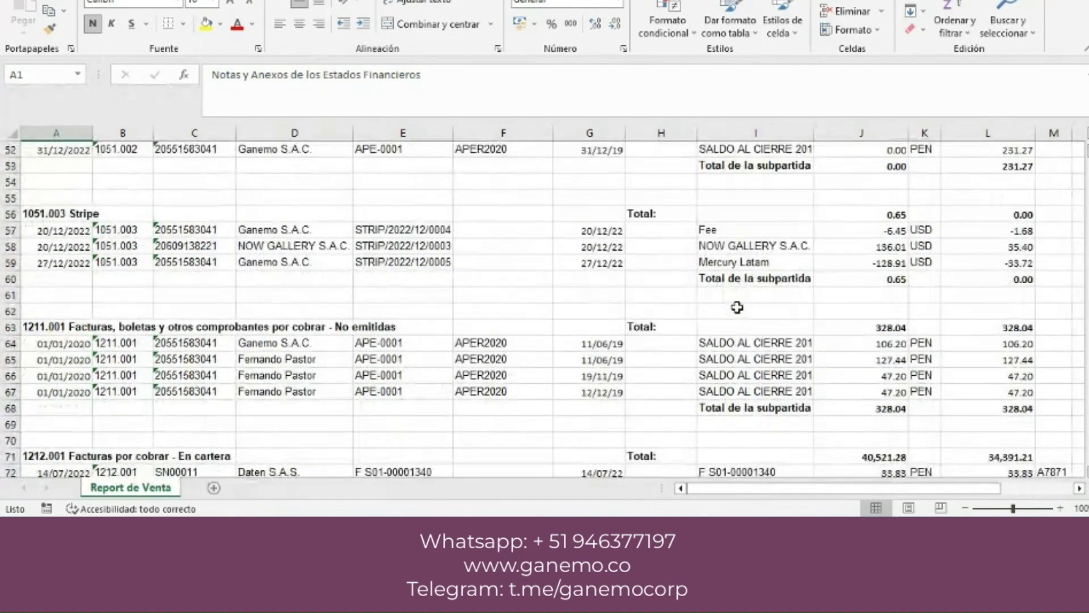
pyautogui.scroll(-2, 737, 308)
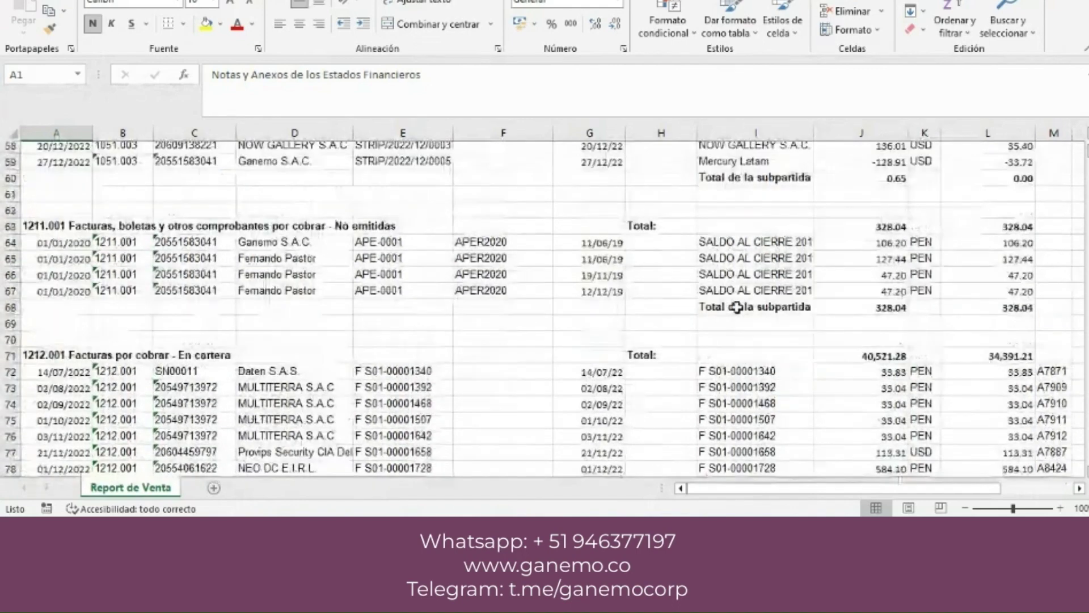
pyautogui.scroll(-4, 737, 308)
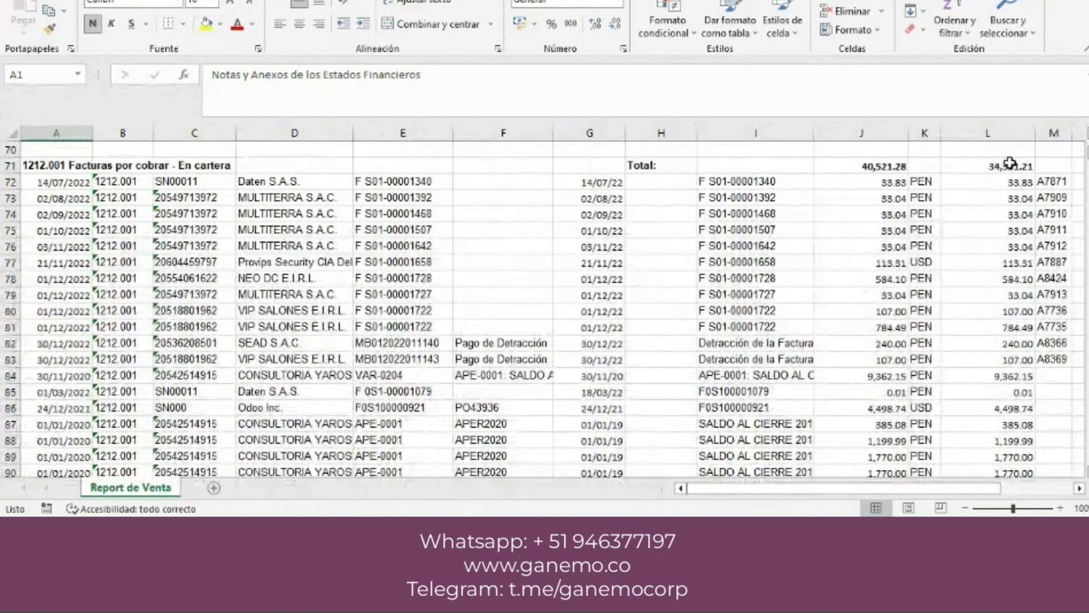
pyautogui.click(1001, 183)
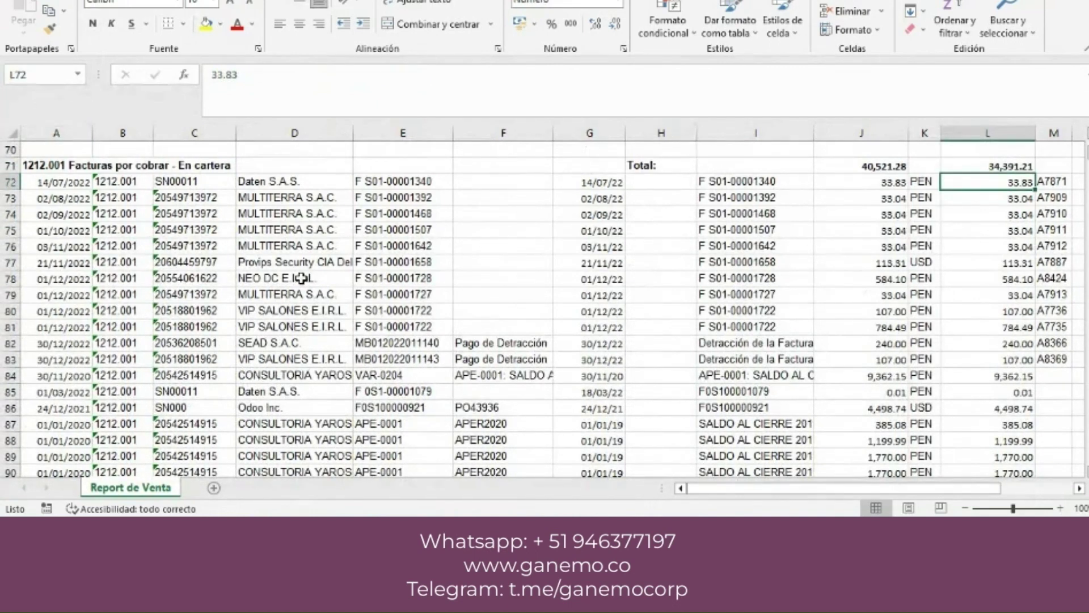
pyautogui.click(856, 168)
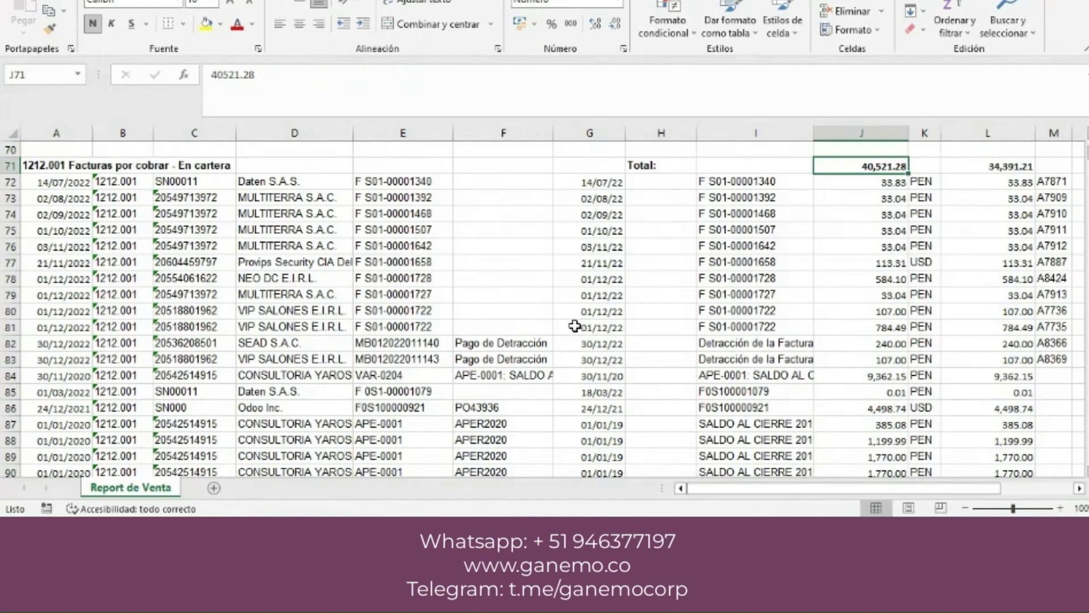
# - Return to the Reporte CXC workbook and clear the filter on Cuenta contable
pyautogui.hotkey('alt', 'Tab')
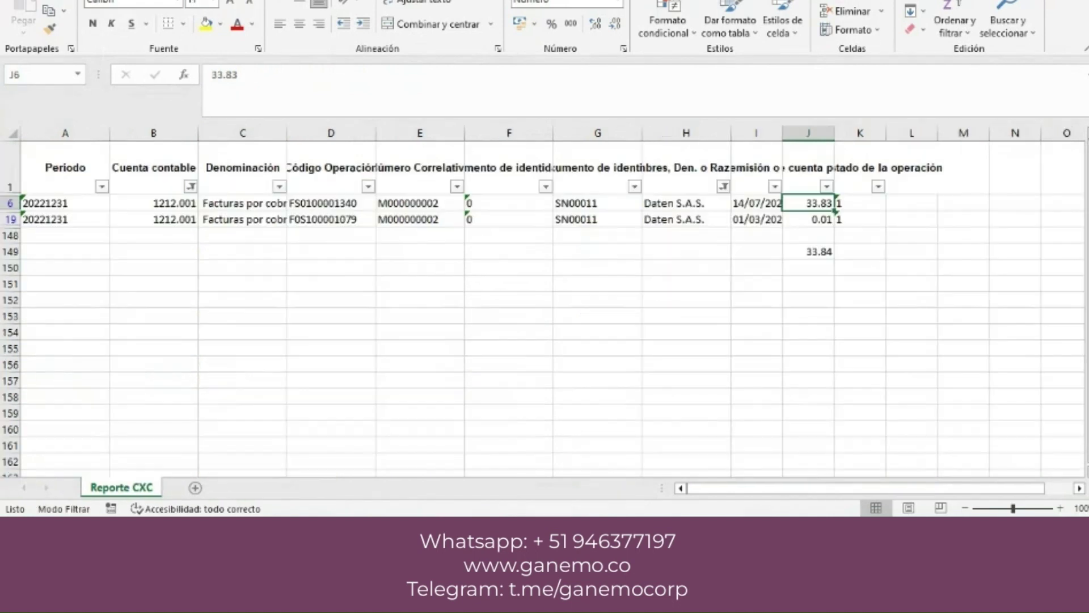
pyautogui.hotkey('alt', 'Tab')
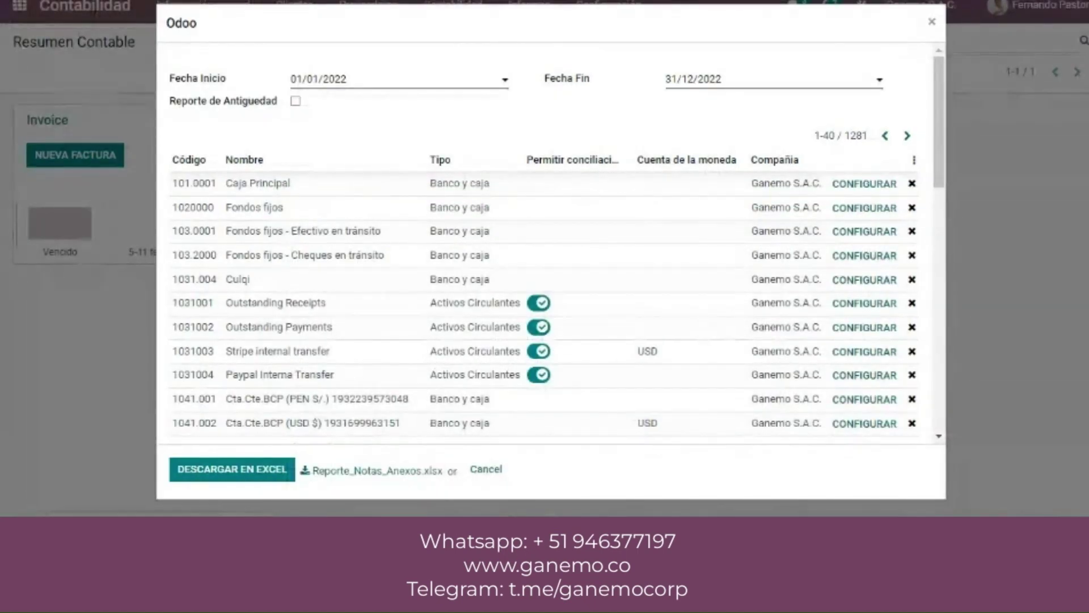
pyautogui.moveTo(608, 602)
pyautogui.click(539, 468)
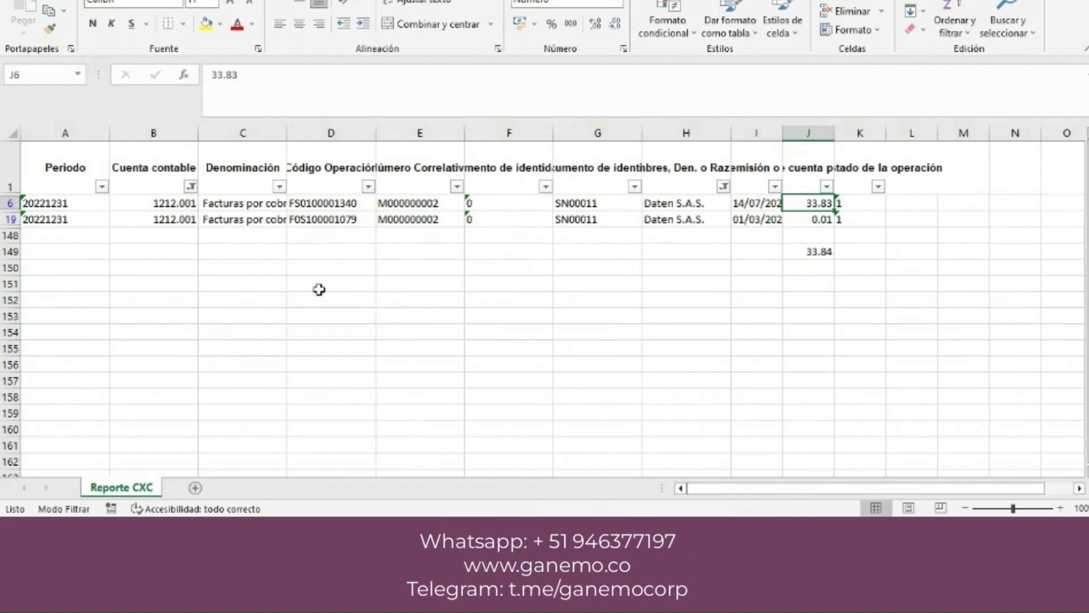
pyautogui.click(191, 186)
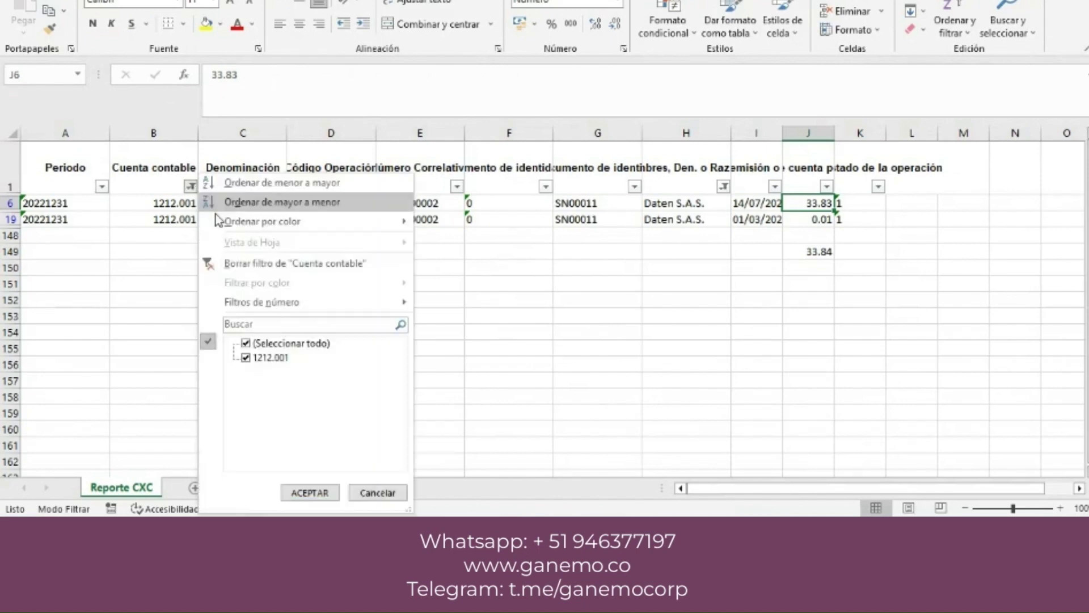
pyautogui.click(225, 264)
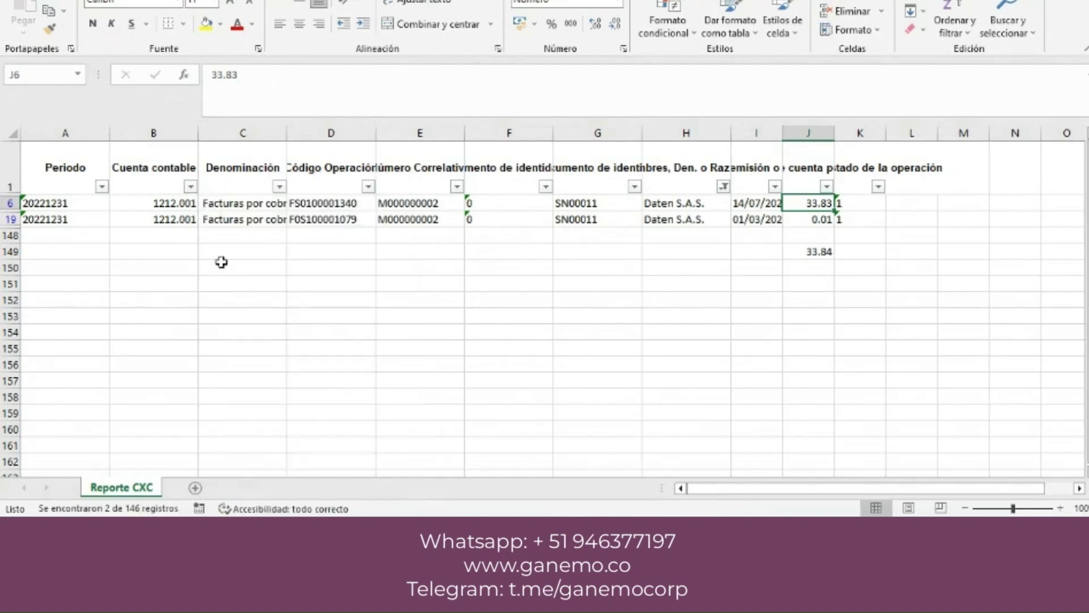
# - Remove the Daten S.A.S. filter from the customer name column by selecting all names
pyautogui.click(722, 185)
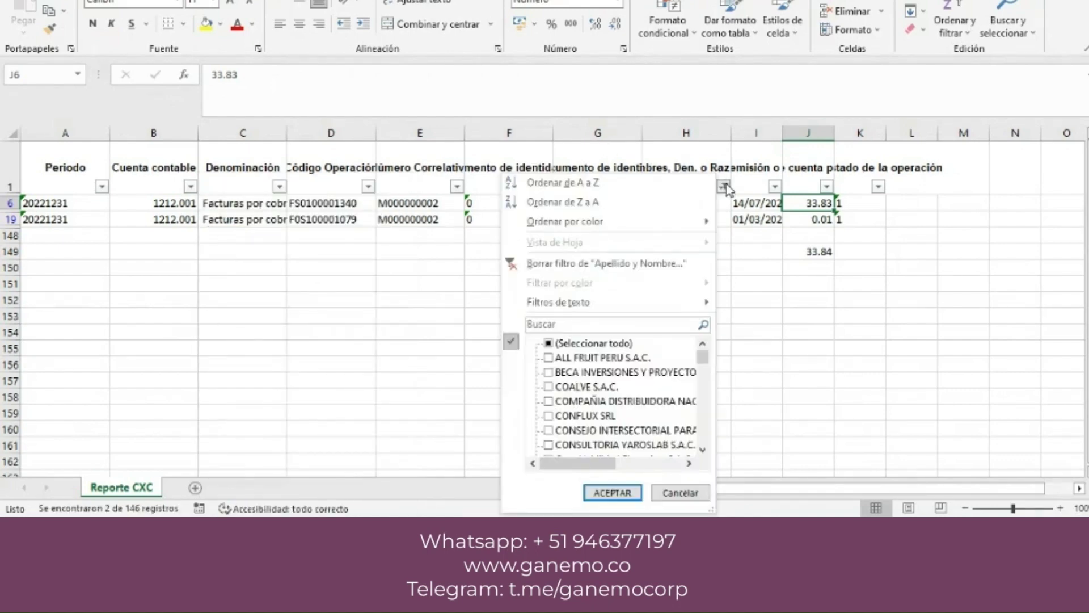
pyautogui.click(190, 186)
pyautogui.click(191, 186)
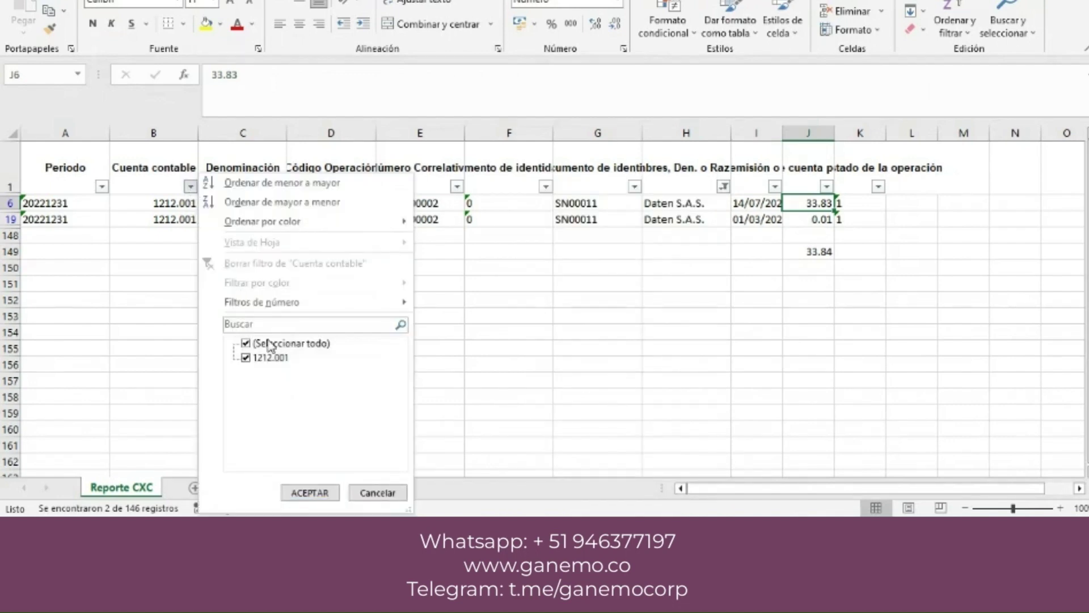
pyautogui.click(310, 493)
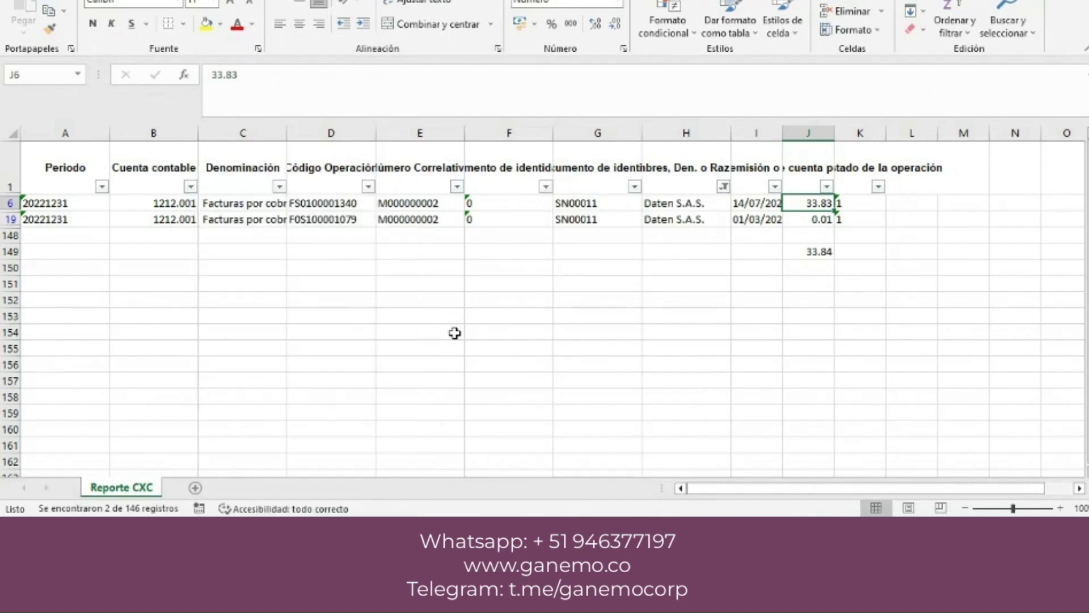
pyautogui.click(723, 186)
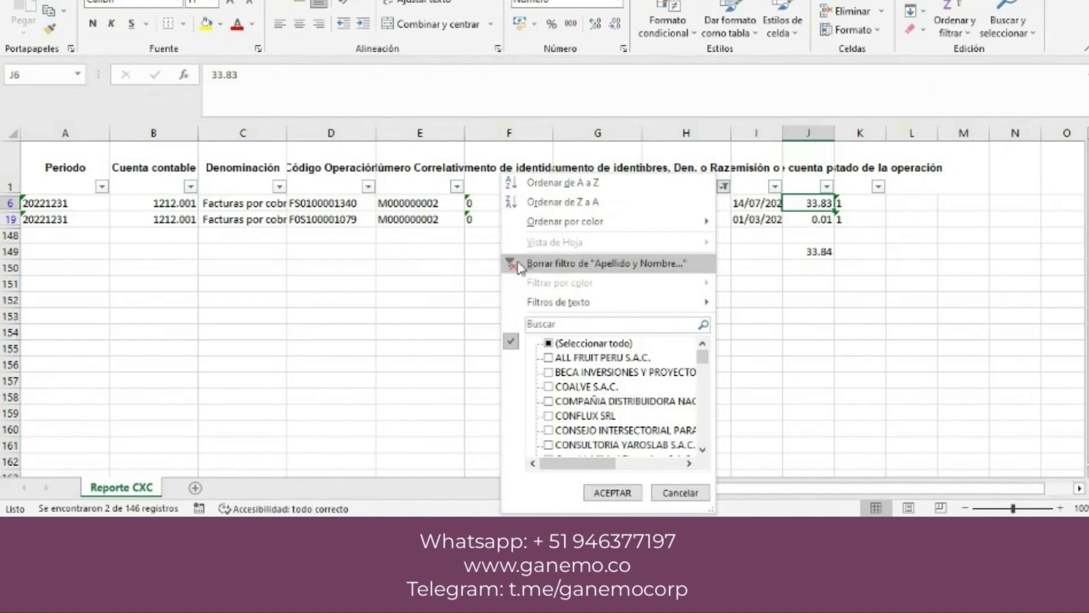
pyautogui.click(557, 345)
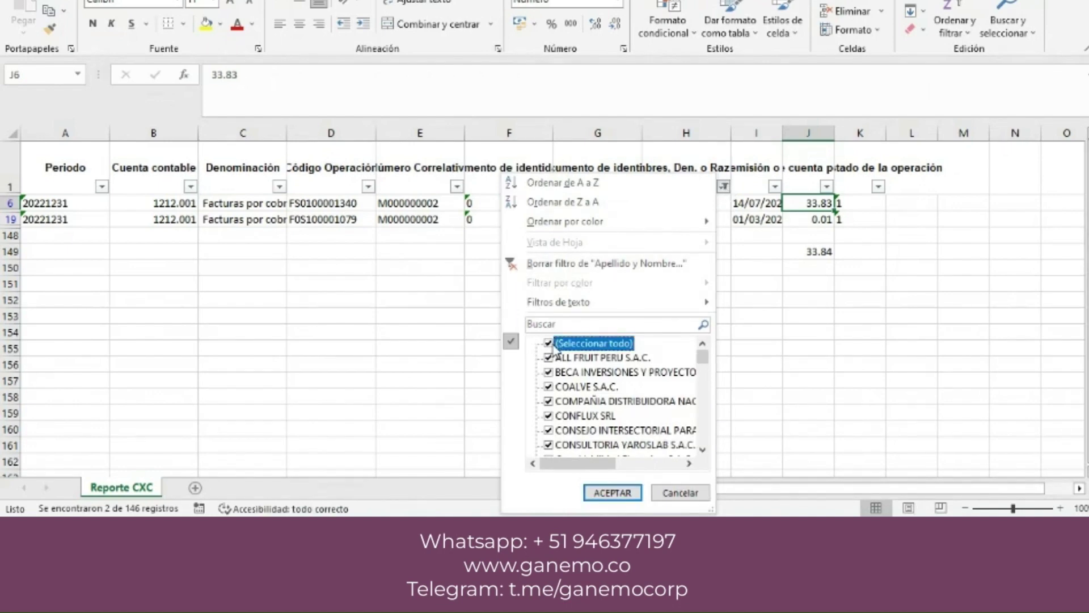
pyautogui.click(603, 493)
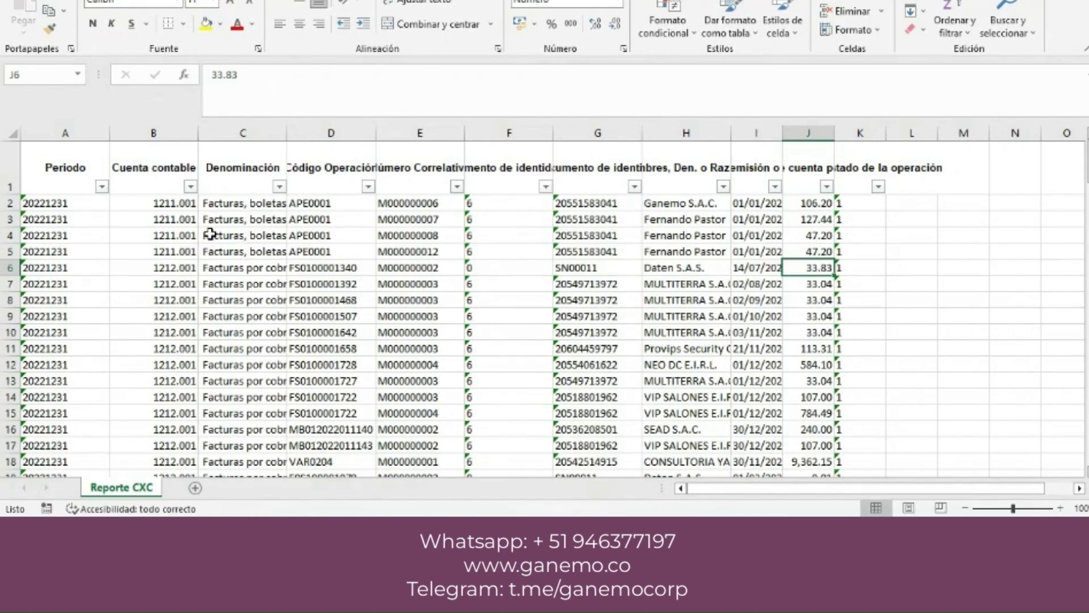
# - Filter Cuenta contable to show only account 1212.001
pyautogui.click(190, 186)
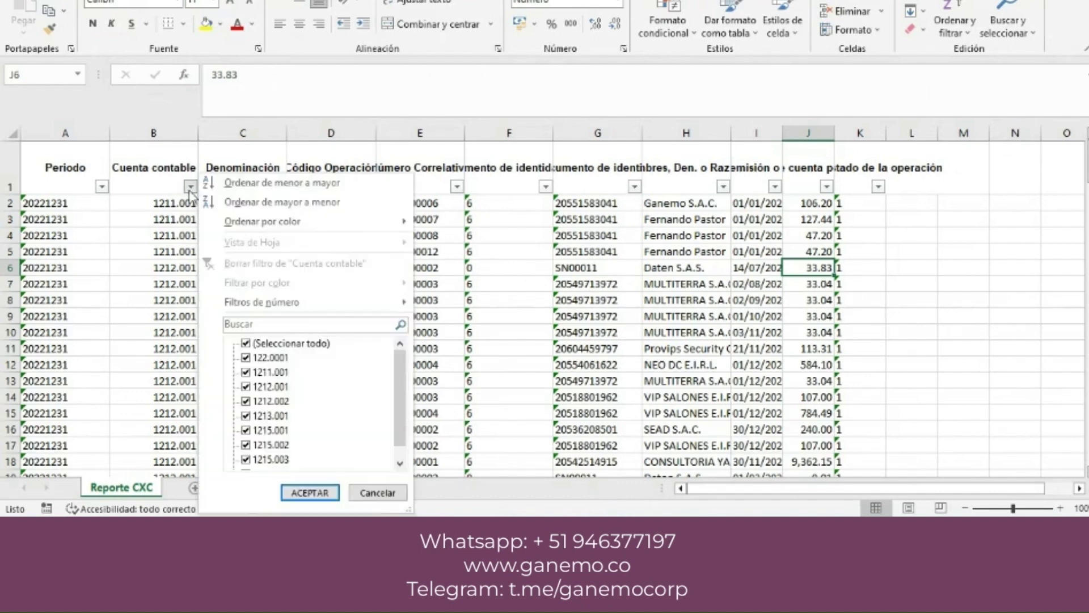
pyautogui.click(245, 344)
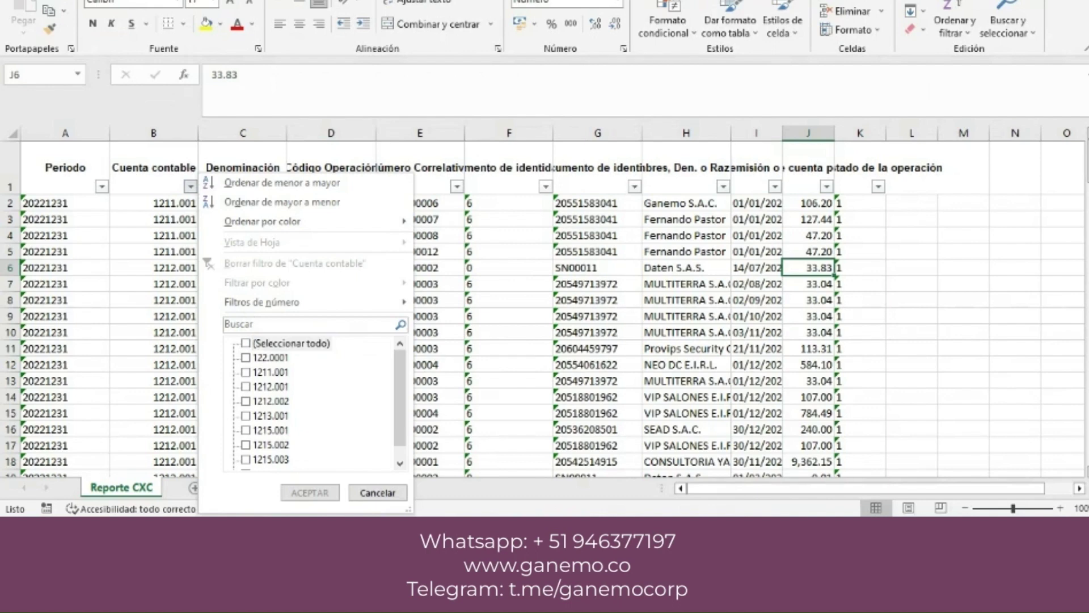
pyautogui.click(245, 373)
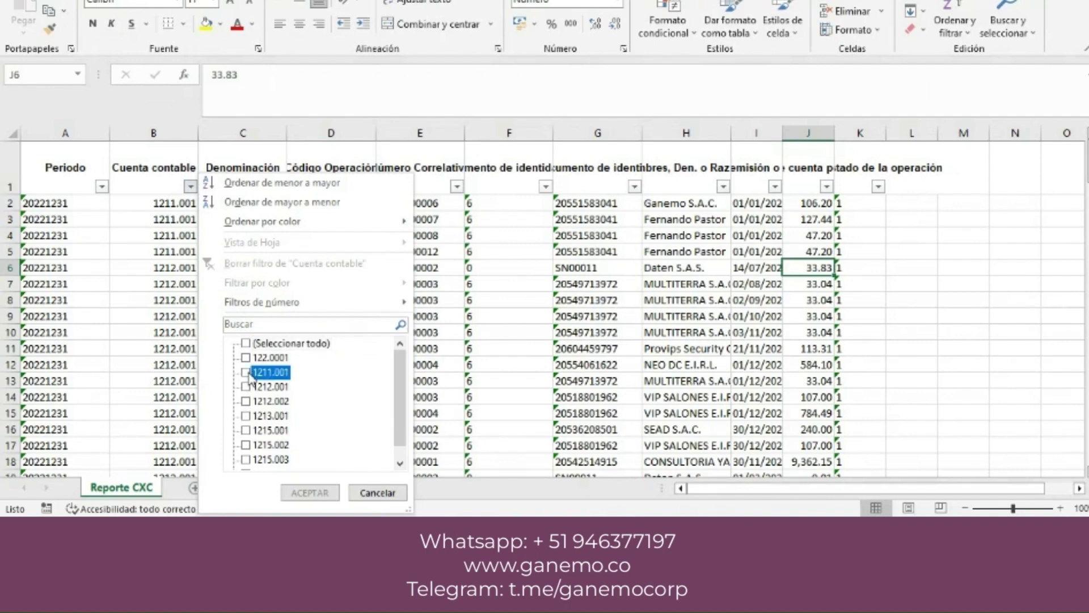
pyautogui.click(253, 386)
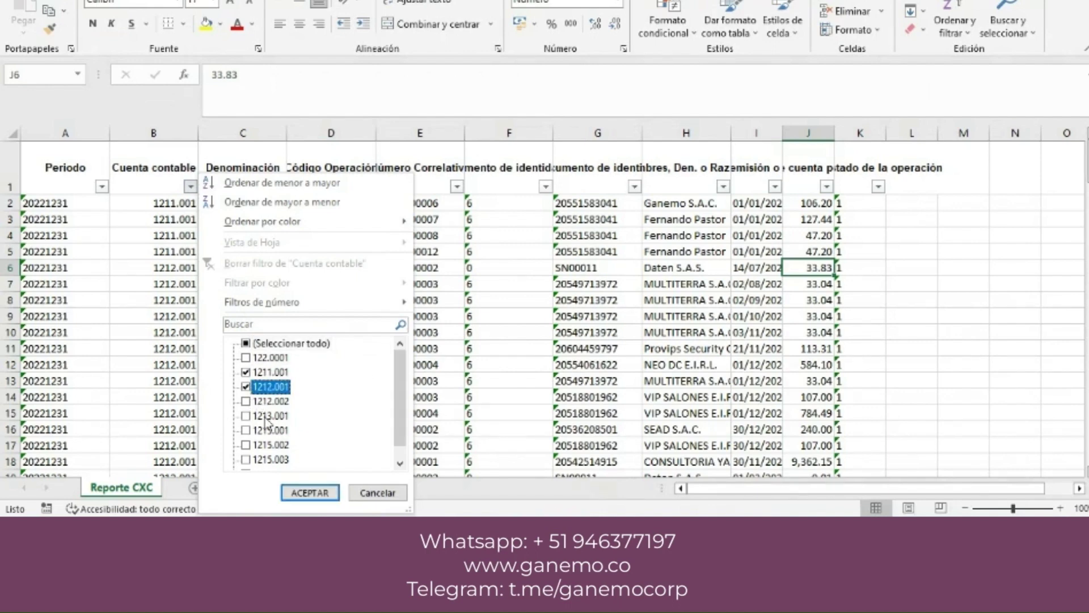
pyautogui.click(291, 491)
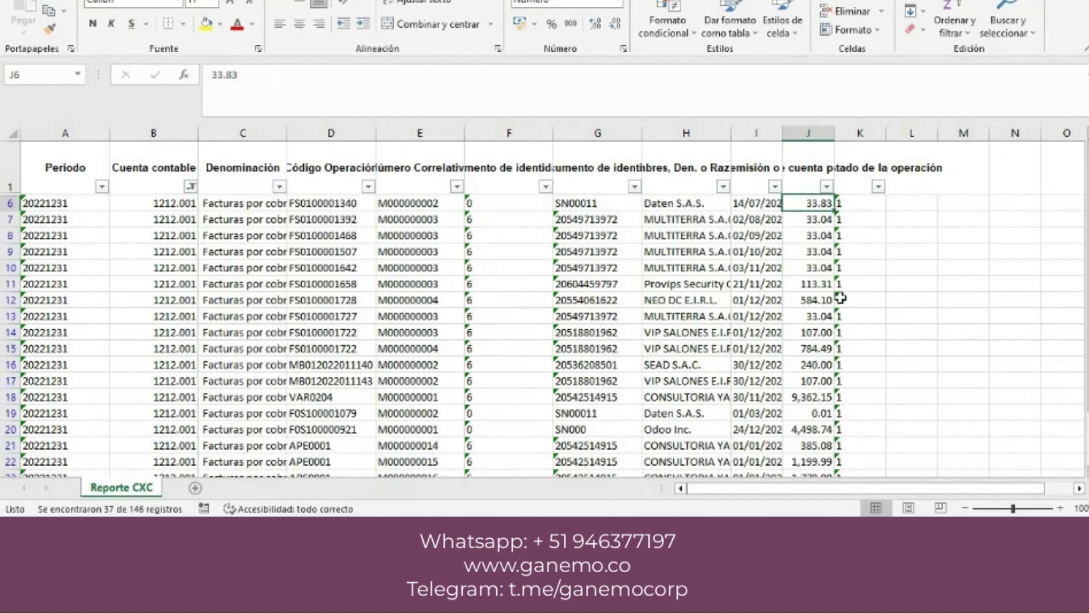
# - Compare the filtered subtotal in J149 with the Saldo pendiente total of account 1212.001 in Reporte_Notas_Anexos
pyautogui.scroll(-2, 819, 233)
pyautogui.scroll(-8, 819, 232)
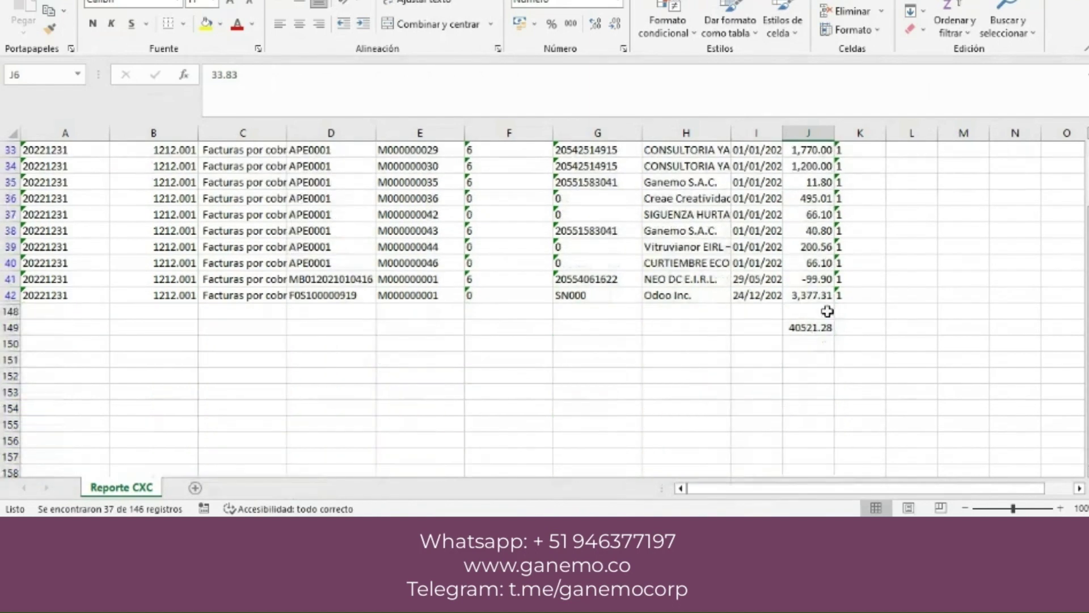
pyautogui.click(824, 328)
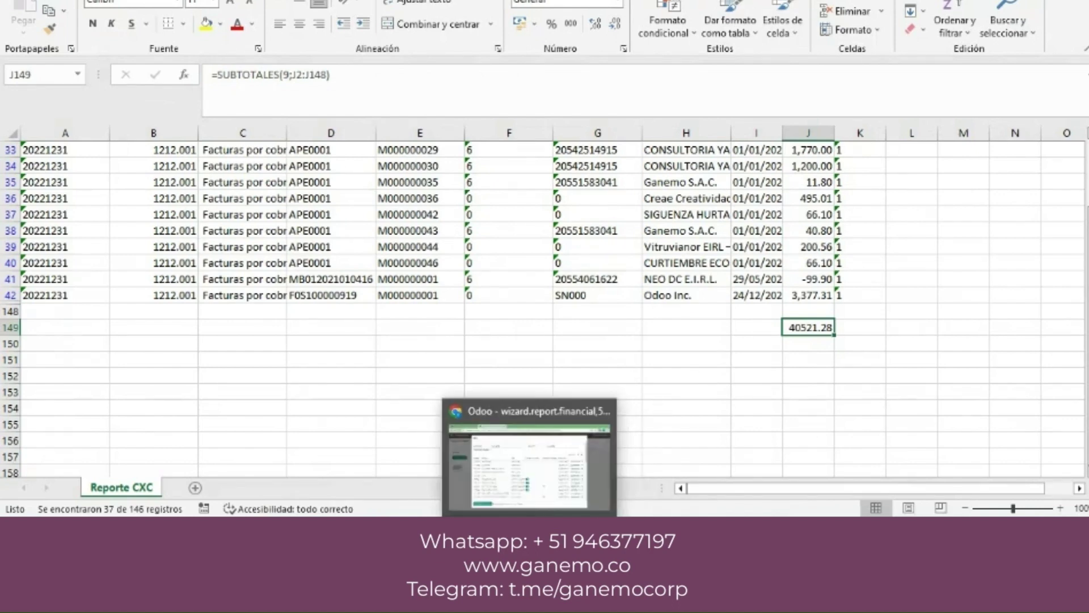
pyautogui.click(530, 422)
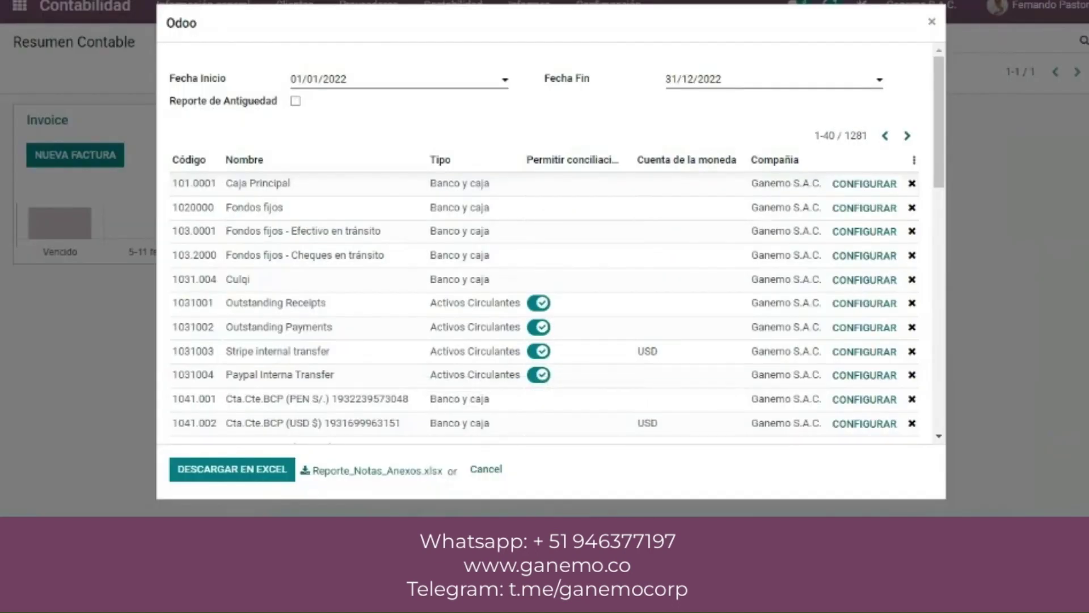
pyautogui.click(732, 480)
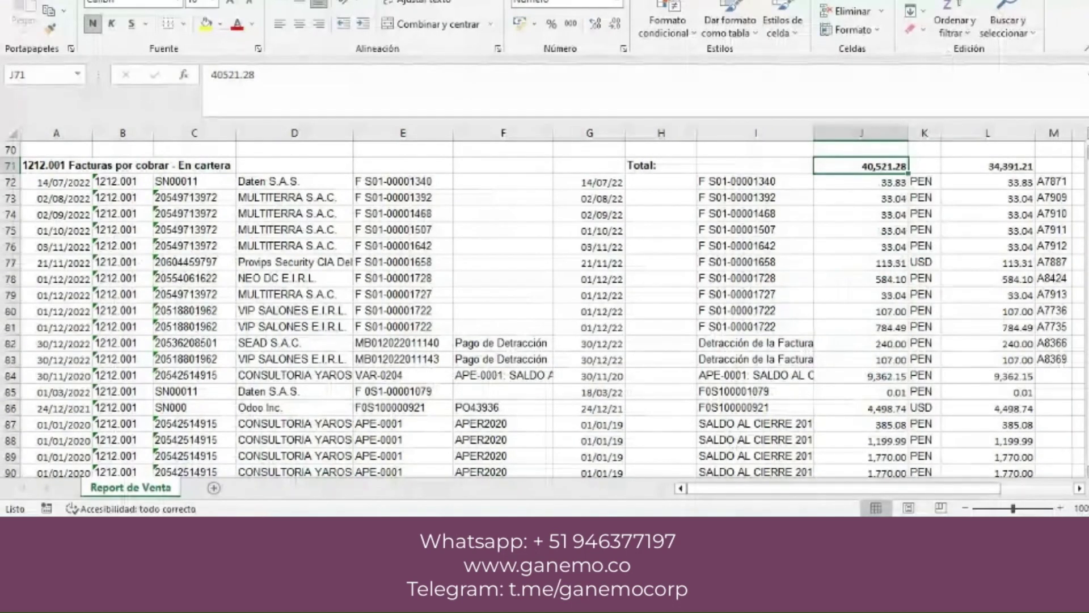
pyautogui.click(462, 456)
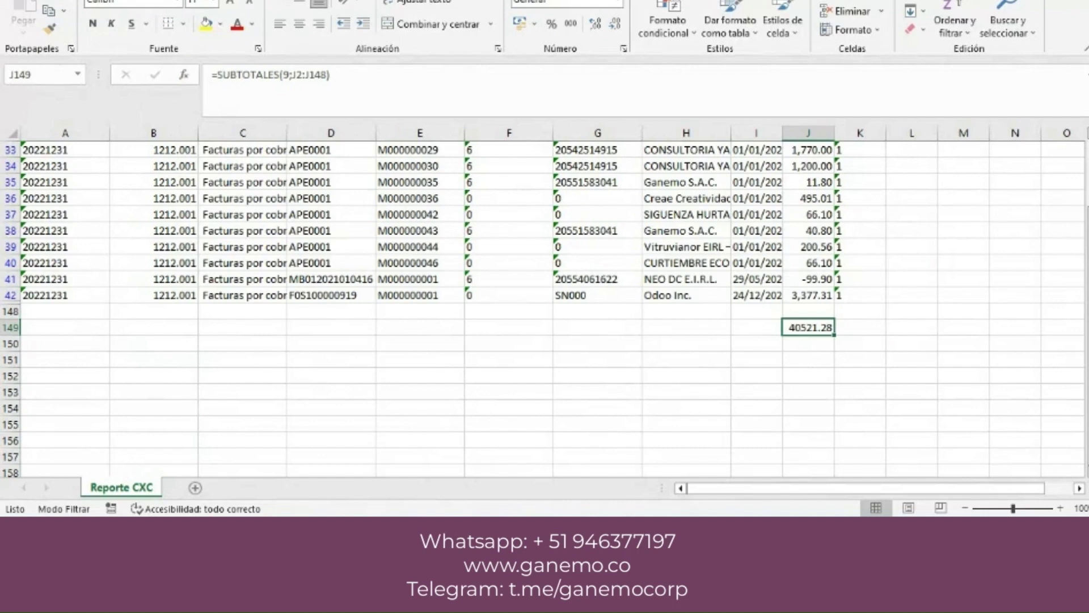
pyautogui.moveTo(671, 445)
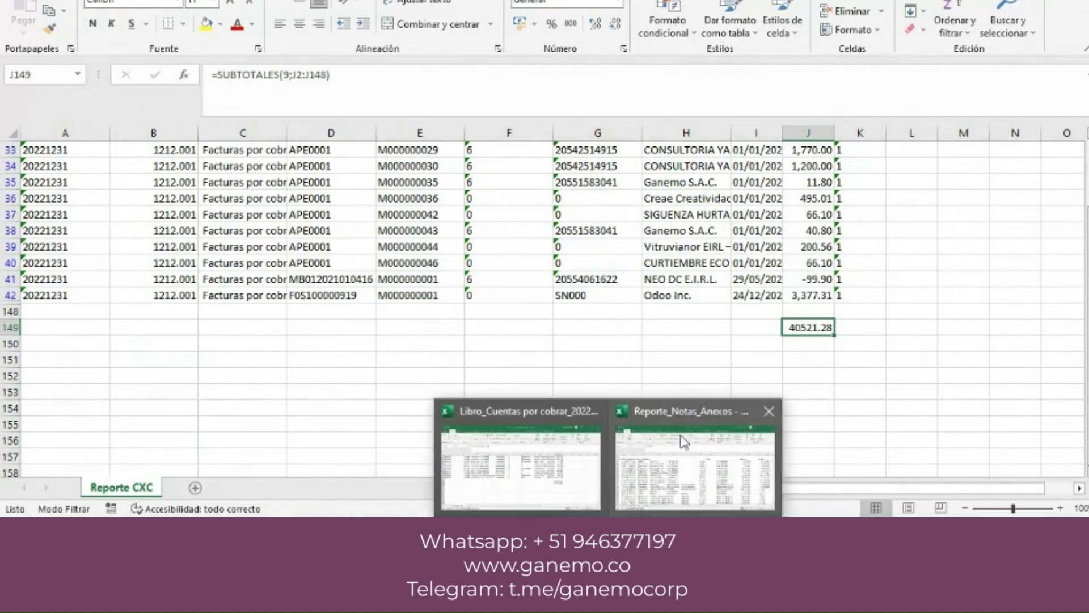
# - Recheck the account 1212.001 total in Reporte_Notas_Anexos against the filtered receivables subtotal
pyautogui.click(684, 442)
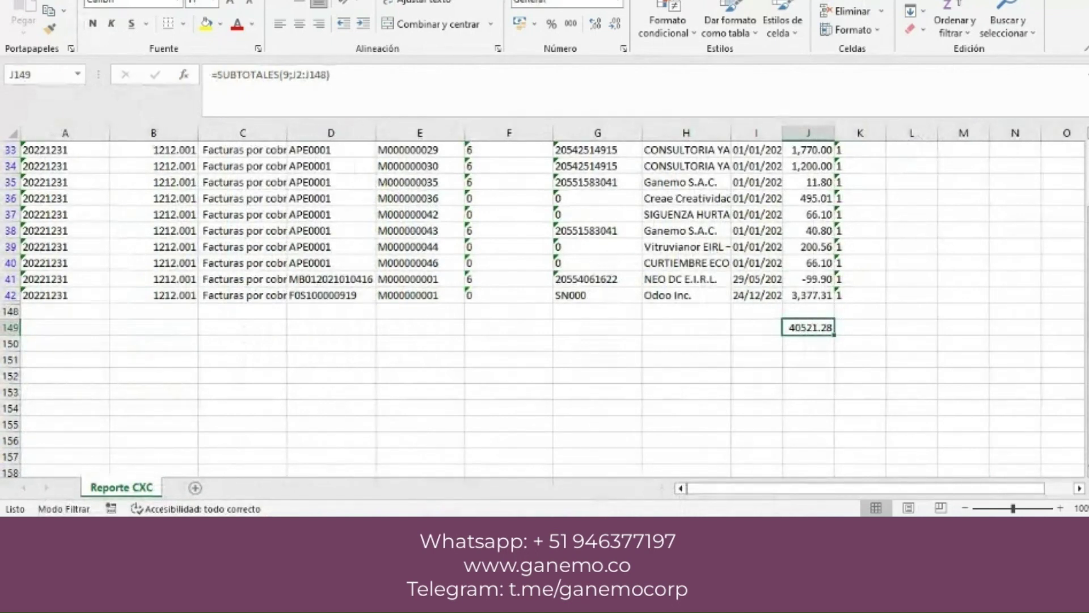
pyautogui.moveTo(608, 601)
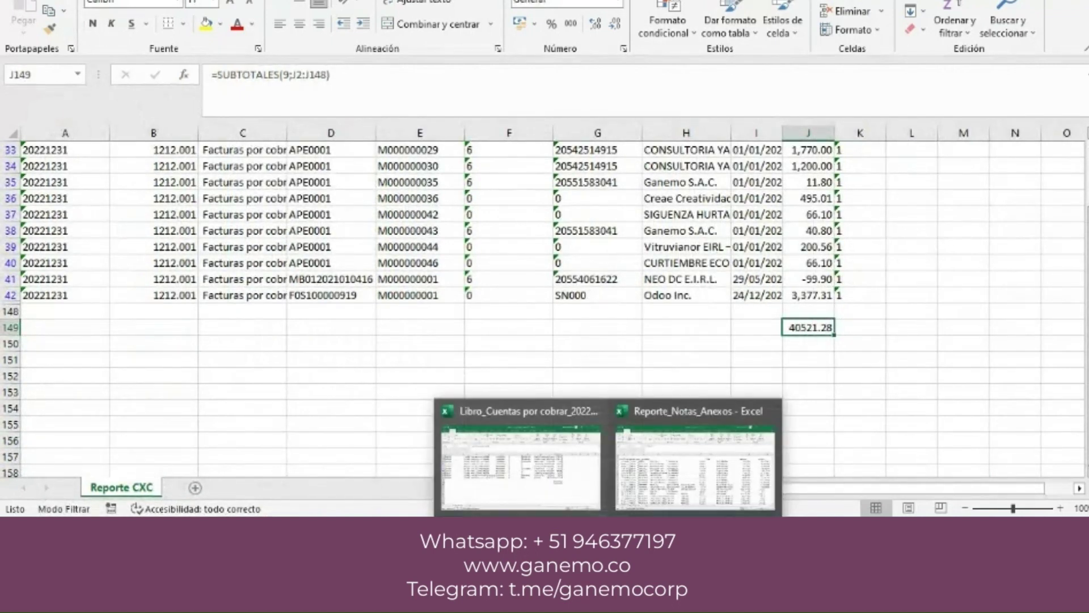
pyautogui.click(702, 491)
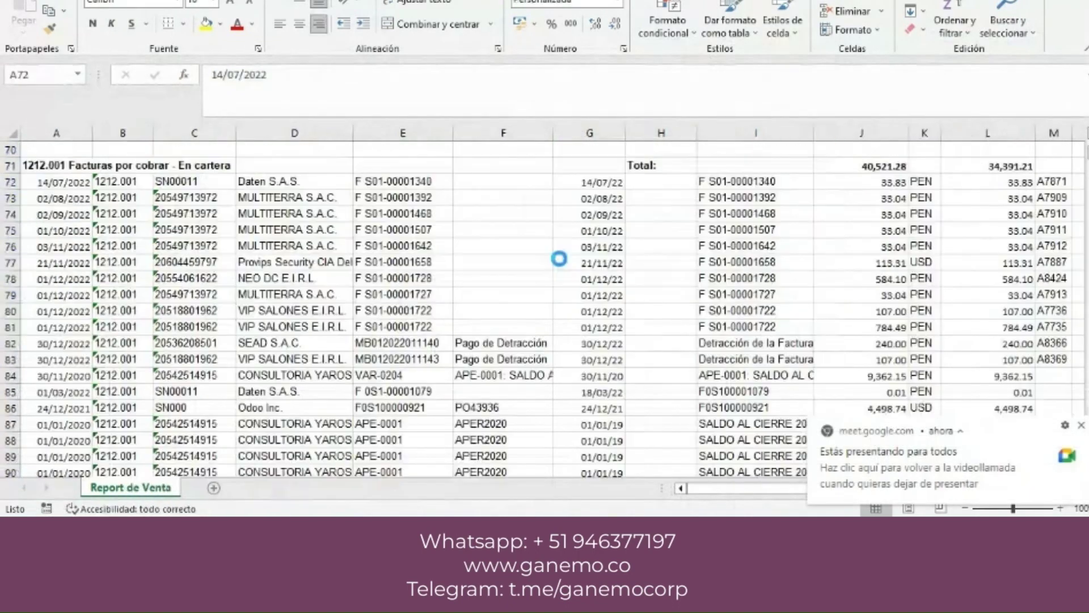
# - Return to Odoo, then download and open the Excel file of report 3.4, Cuentas por Cobrar al Personal
pyautogui.hotkey('alt', 'Tab')
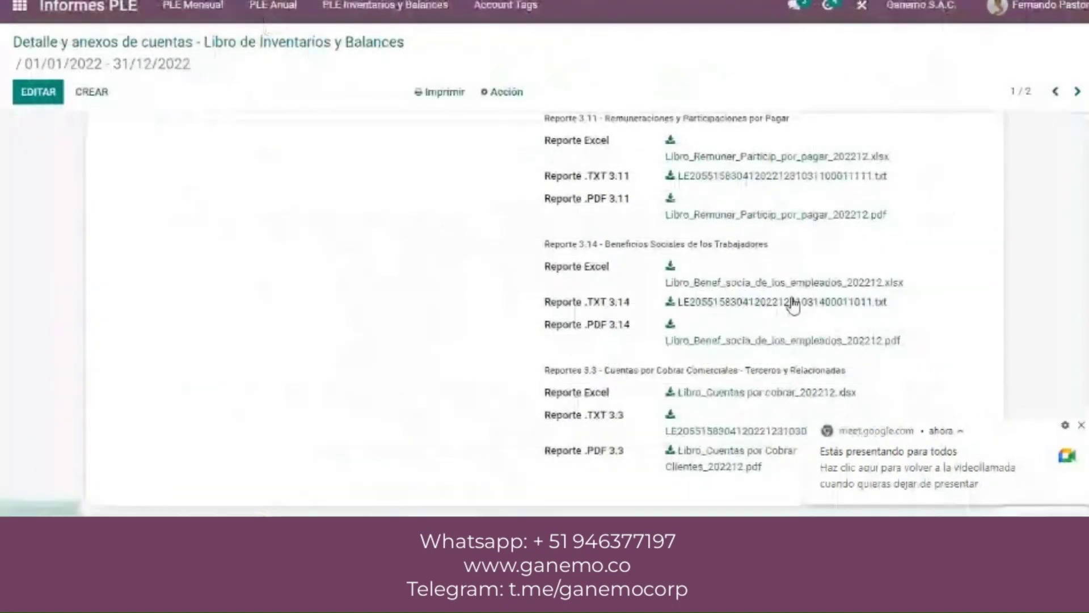
pyautogui.scroll(7, 793, 305)
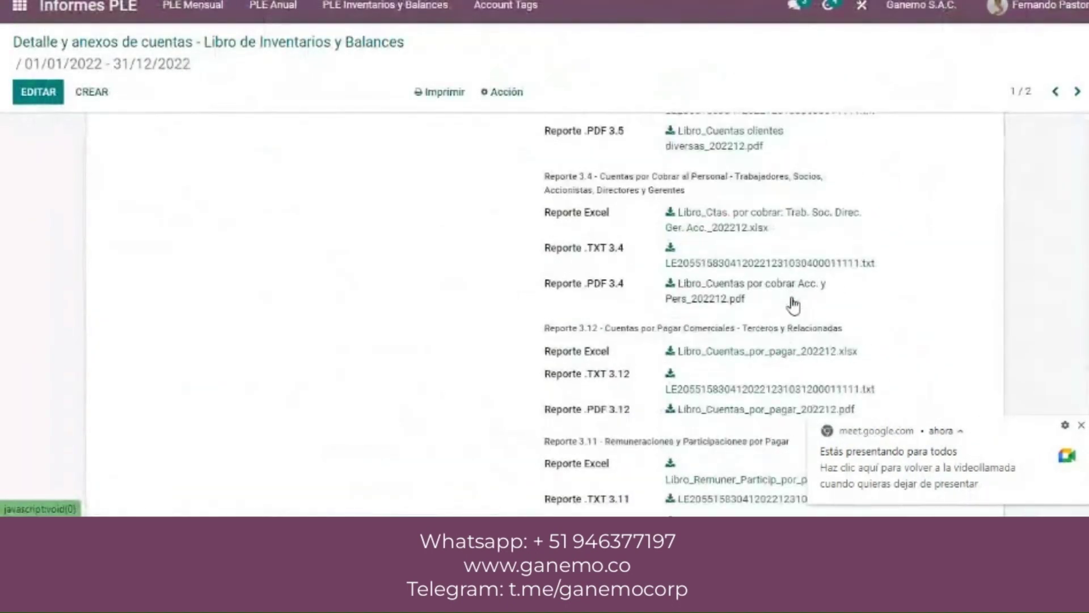
pyautogui.click(733, 295)
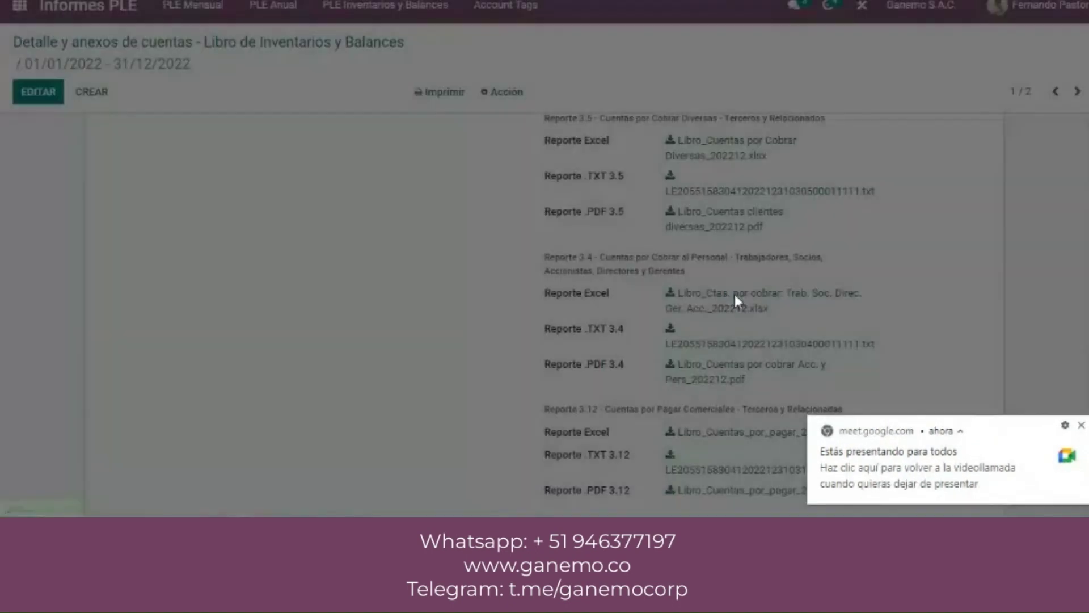
pyautogui.click(104, 496)
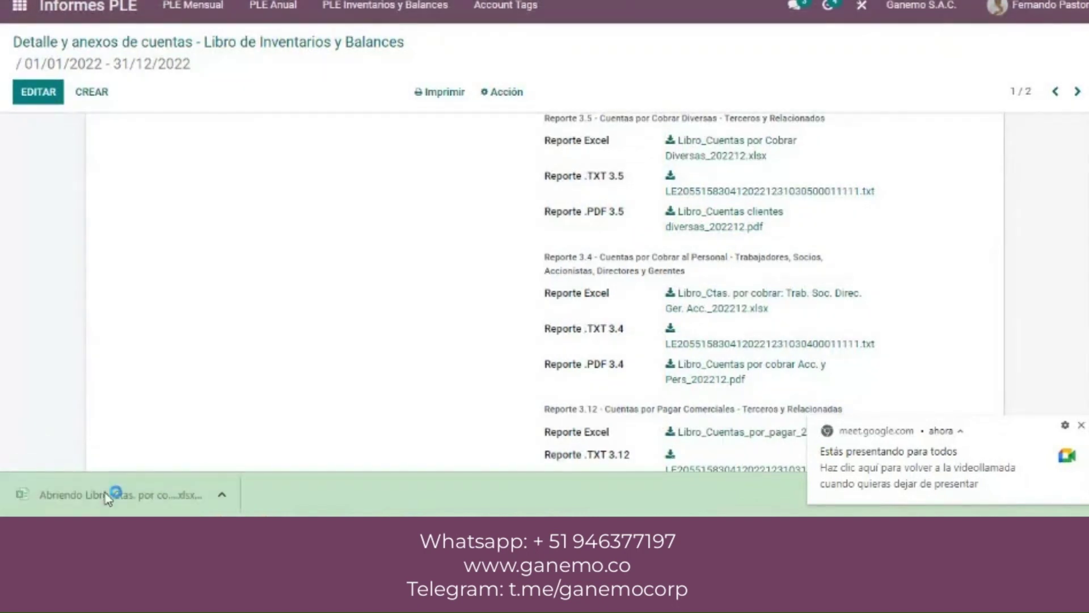
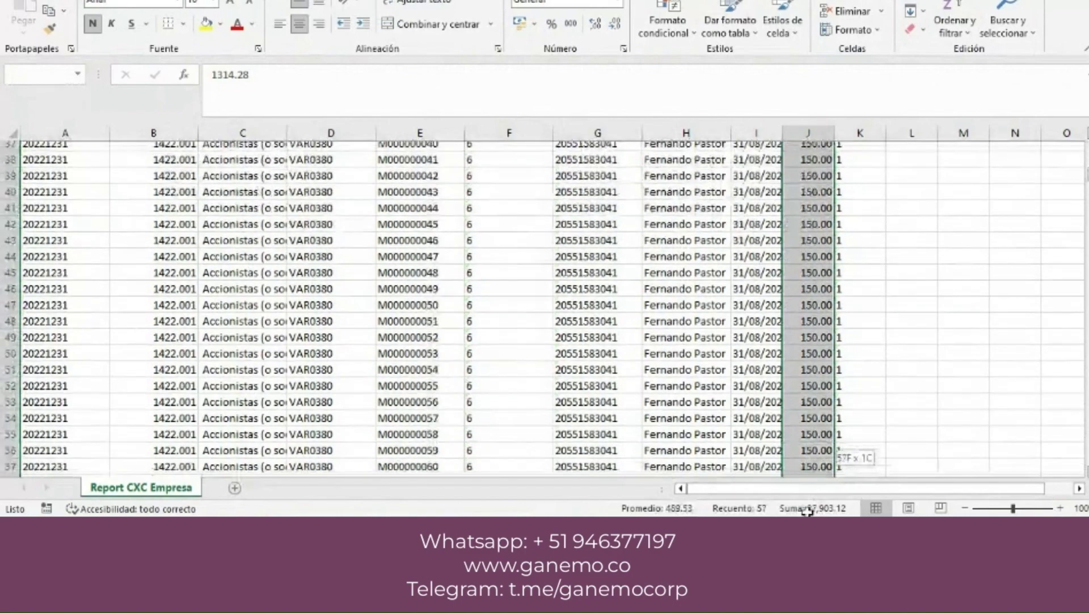
# - Add a sum of the column J amounts, J2:J395, in cell J396 of Report CXC Empresa
pyautogui.moveTo(807, 511); pyautogui.dragTo(807, 423)
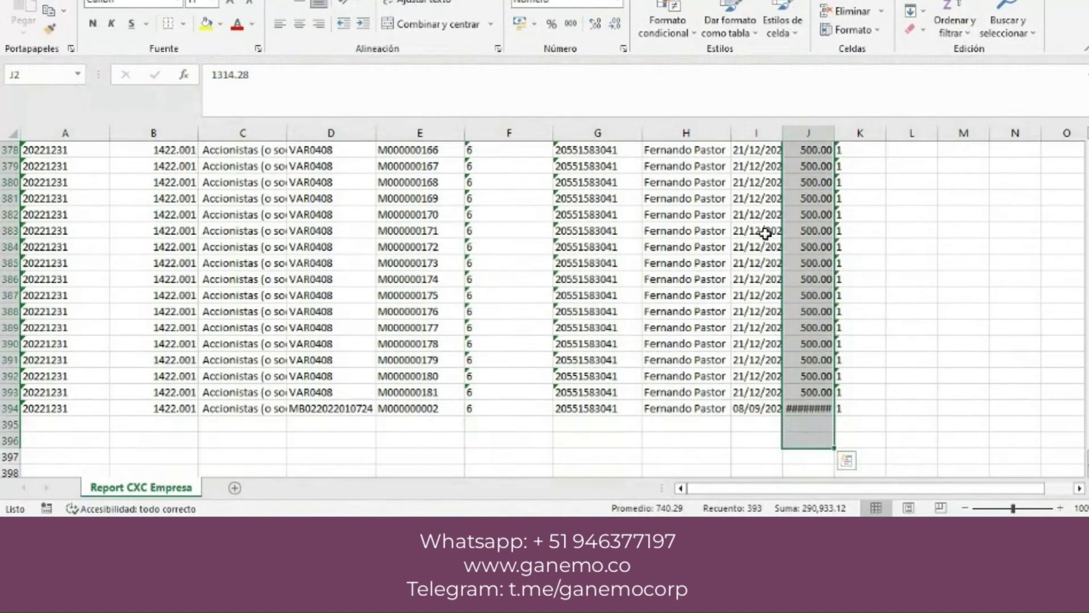
pyautogui.click(919, 5)
pyautogui.press('Return')
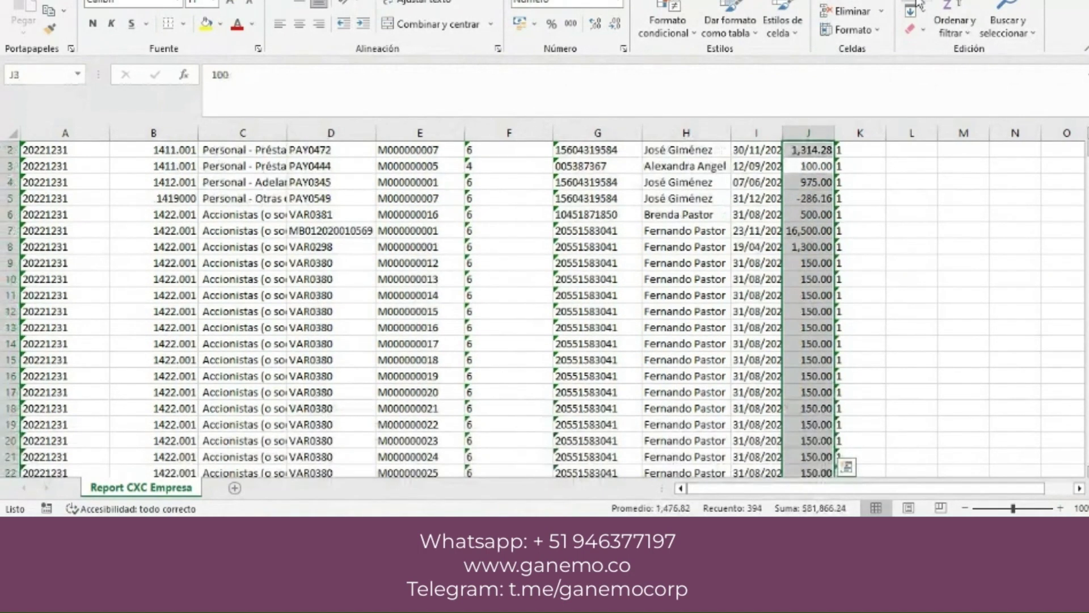
# - Go to the sum in J396 and widen column J so the full amounts fit
pyautogui.click(1015, 245)
pyautogui.press('Left')
pyautogui.press('Left')
pyautogui.press('Left')
pyautogui.press('Left')
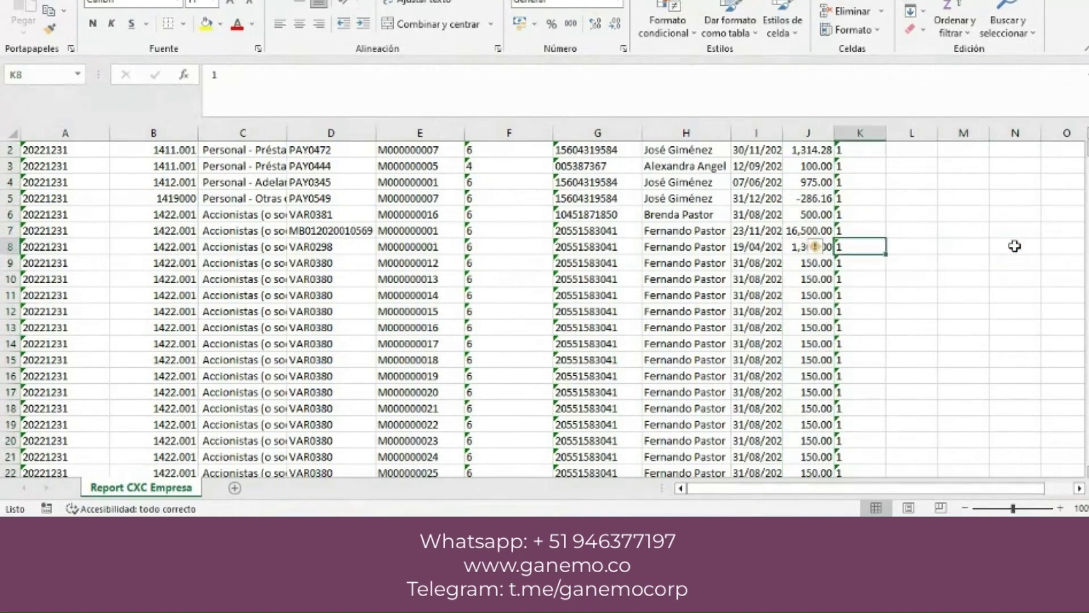
pyautogui.hotkey('ctrl', 'shift', 'Down')
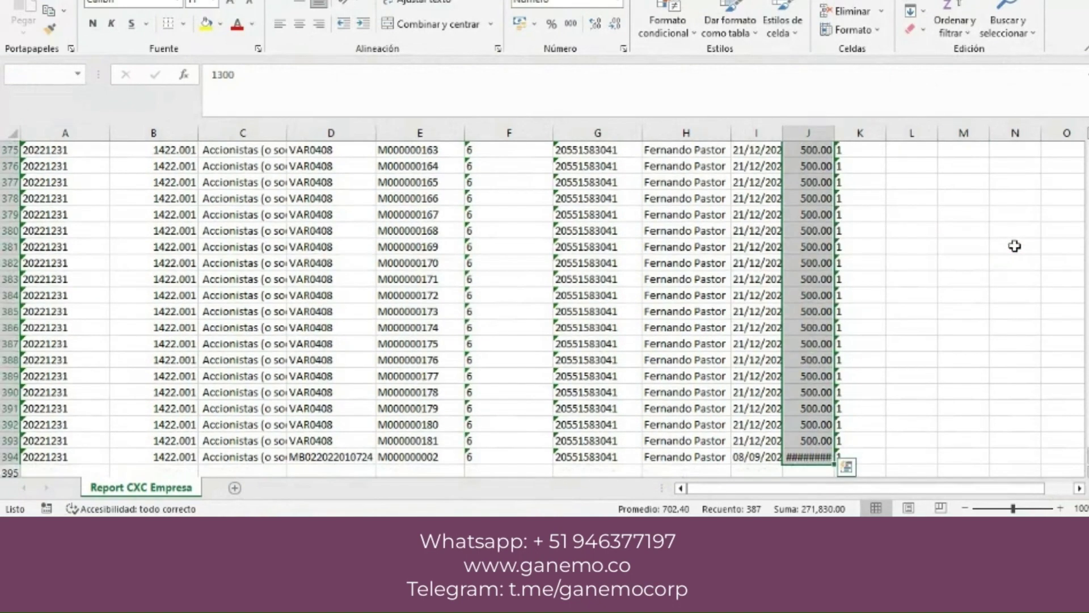
pyautogui.press('Down')
pyautogui.hotkey('ctrl', 'shift', 'Down')
pyautogui.click(914, 379)
pyautogui.scroll(-1, 917, 385)
pyautogui.scroll(-1, 828, 399)
pyautogui.click(820, 393)
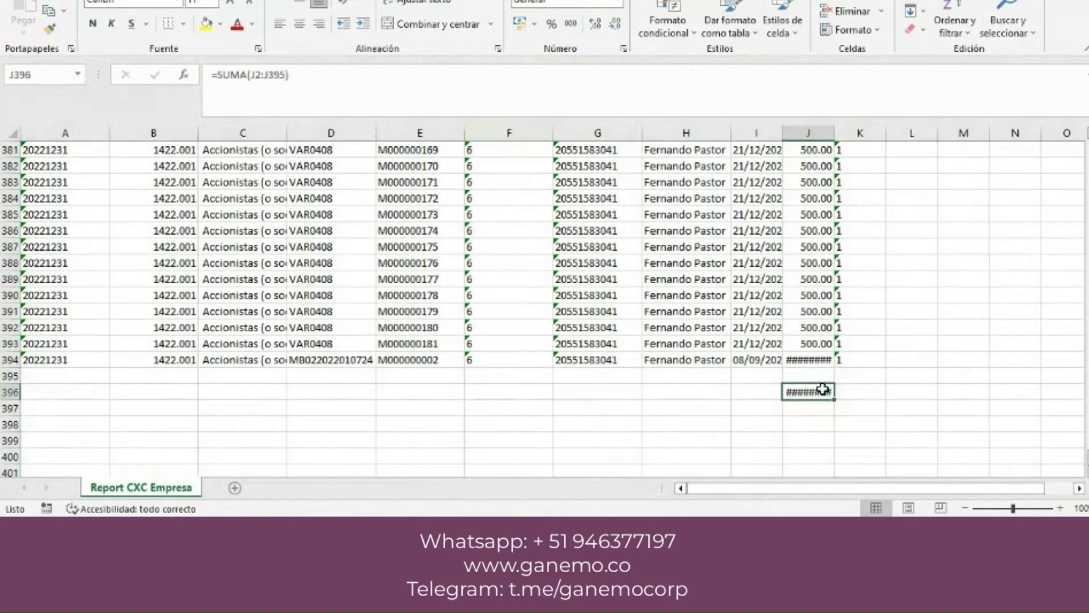
pyautogui.moveTo(833, 130); pyautogui.dragTo(852, 134)
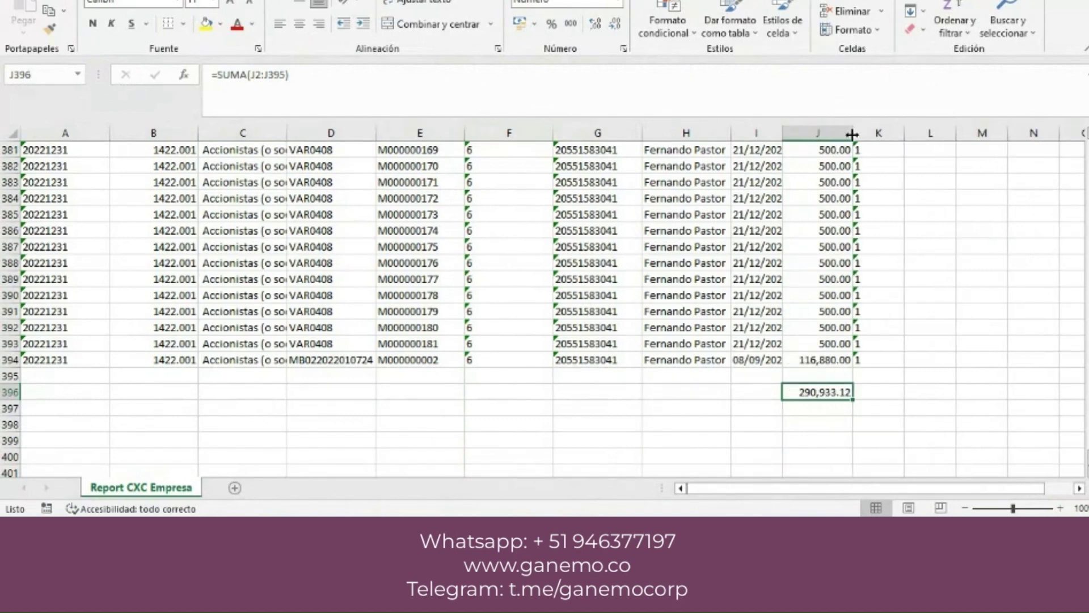
# - Highlight the total in cell J396 with a yellow fill
pyautogui.click(877, 453)
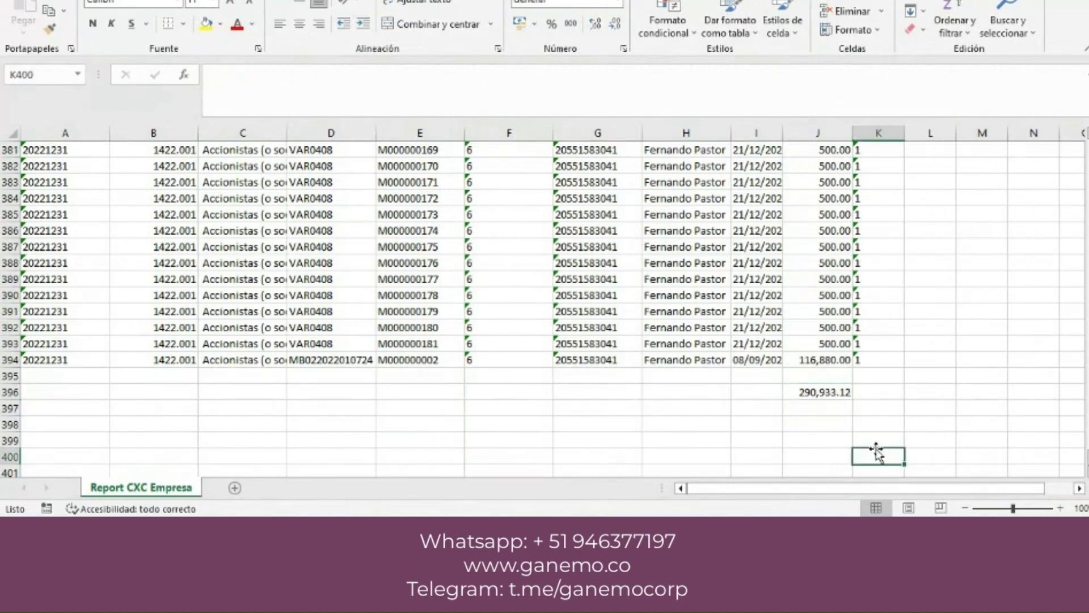
pyautogui.click(838, 393)
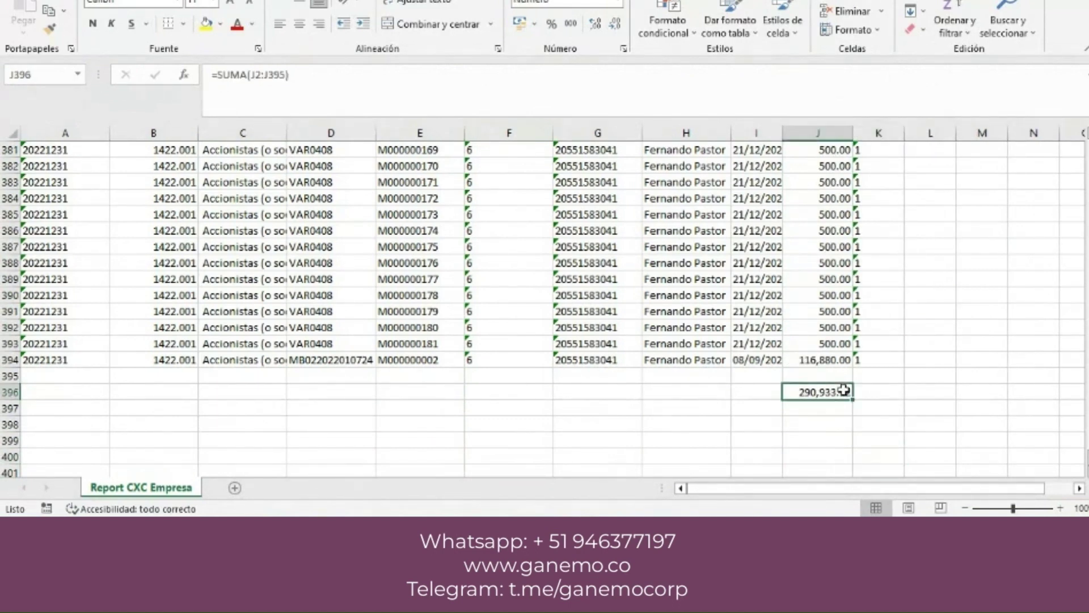
pyautogui.click(206, 24)
pyautogui.click(509, 360)
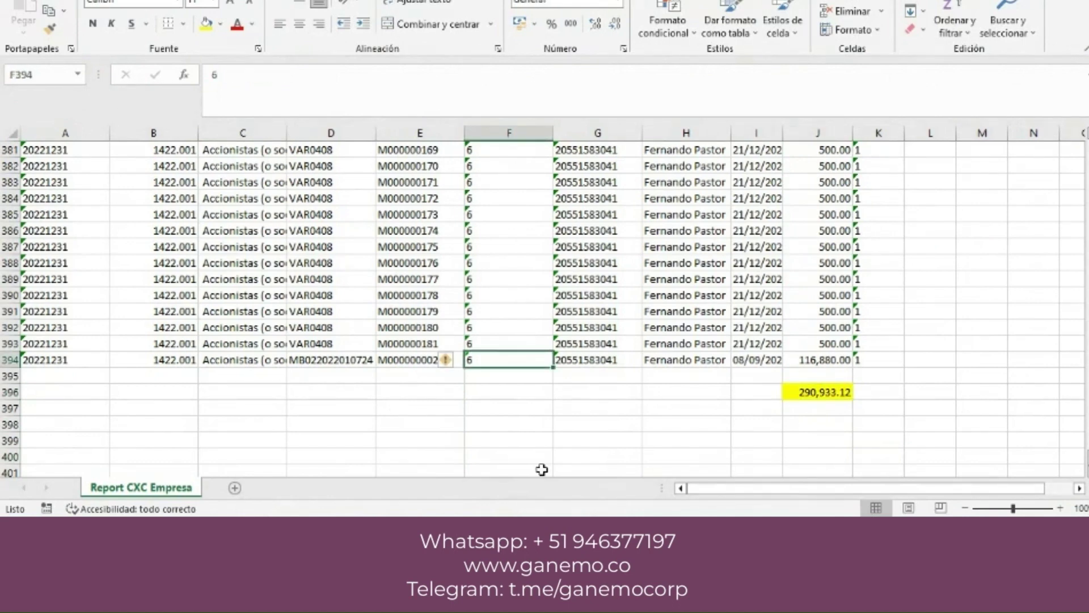
# - Switch to the Reporte_Notas_Anexos workbook and locate the personnel and shareholder accounts 1411.001, 1412.001, 1419000 and 1422.001
pyautogui.moveTo(537, 602)
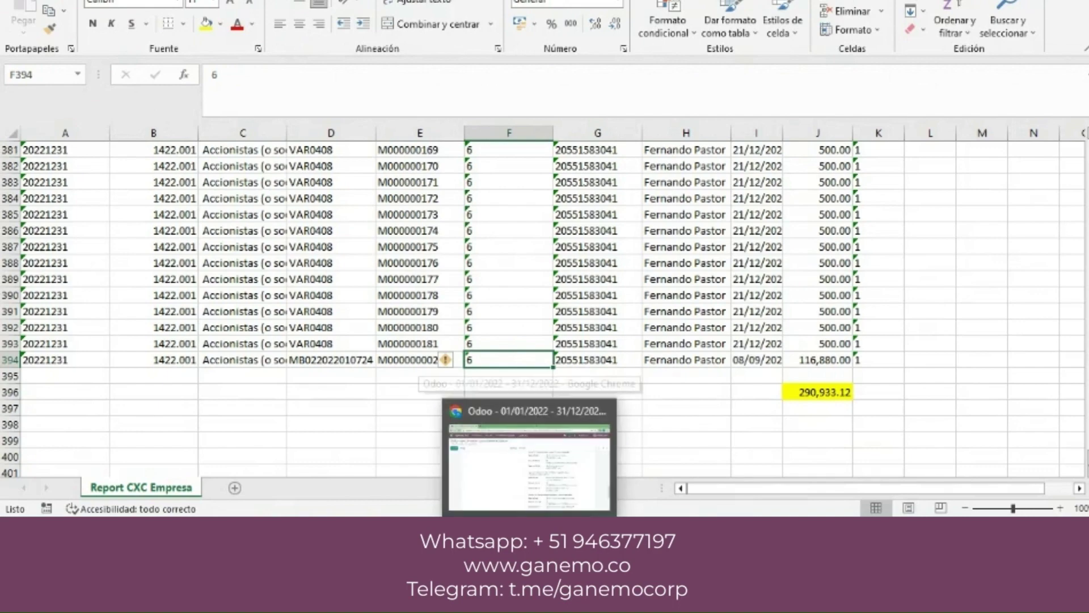
pyautogui.click(539, 449)
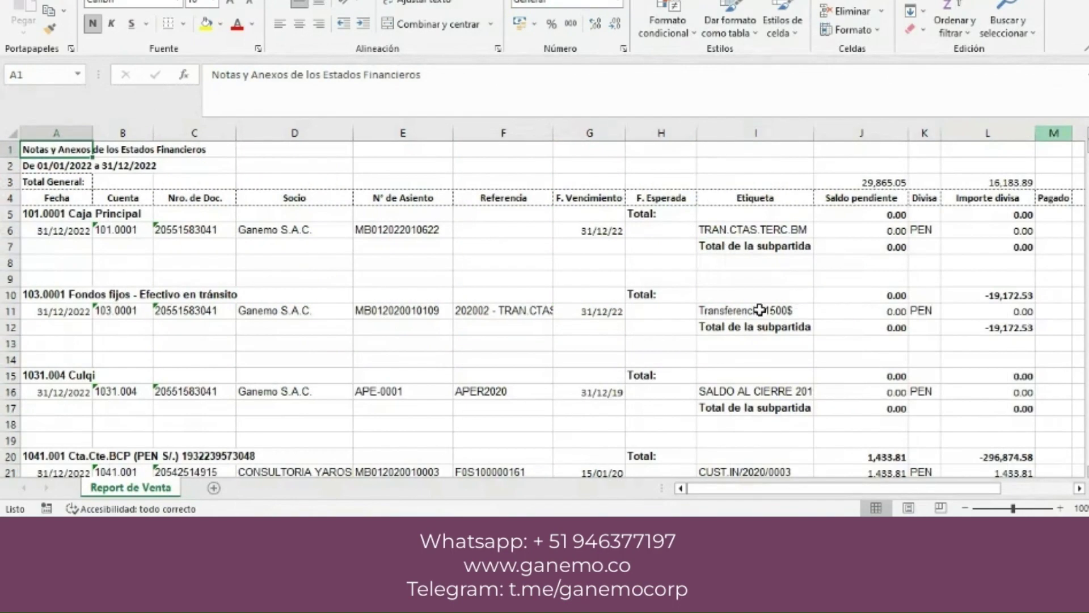
pyautogui.scroll(-8, 759, 309)
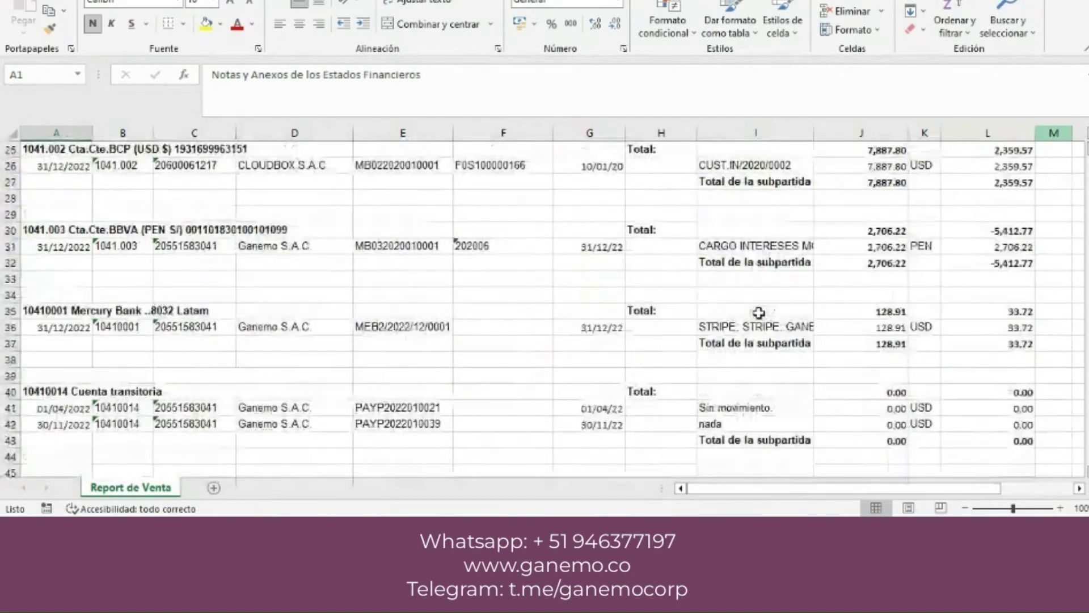
pyautogui.scroll(-11, 759, 312)
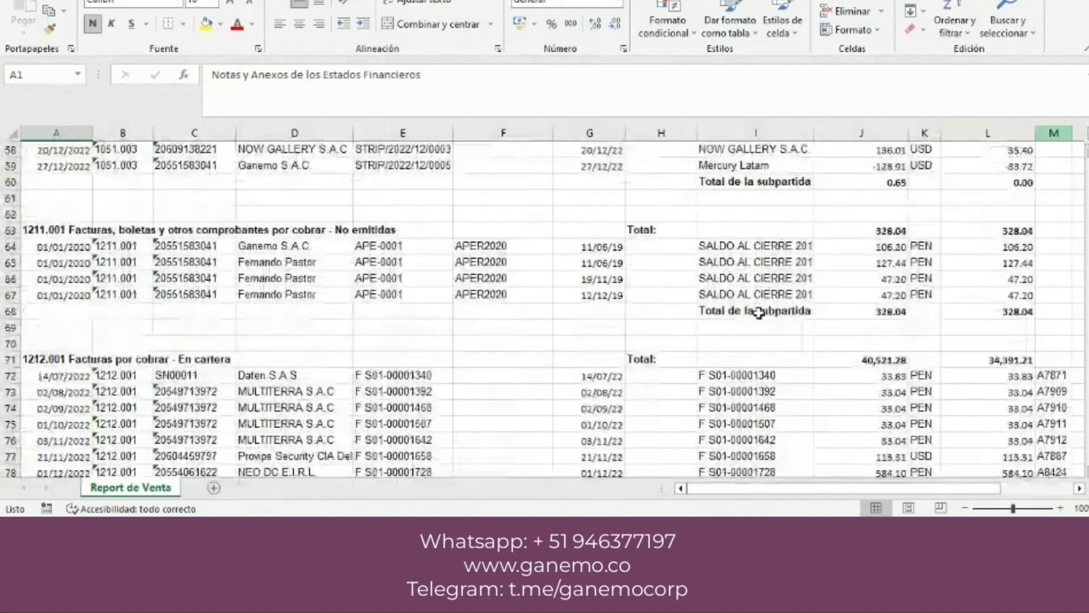
pyautogui.scroll(-12, 759, 312)
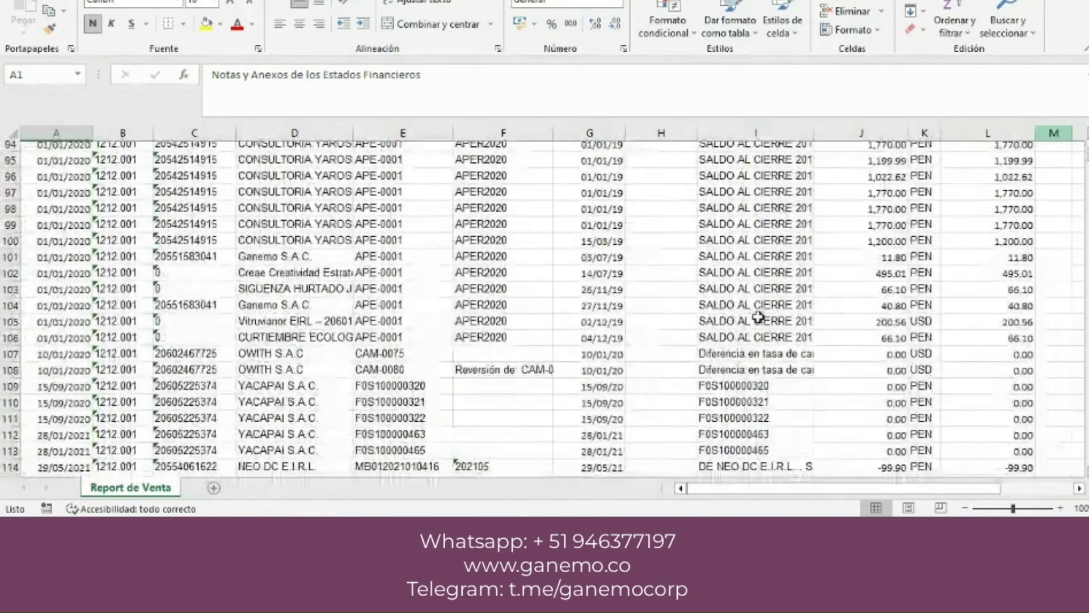
pyautogui.scroll(-4, 760, 317)
pyautogui.scroll(3, 759, 316)
pyautogui.scroll(-1, 759, 317)
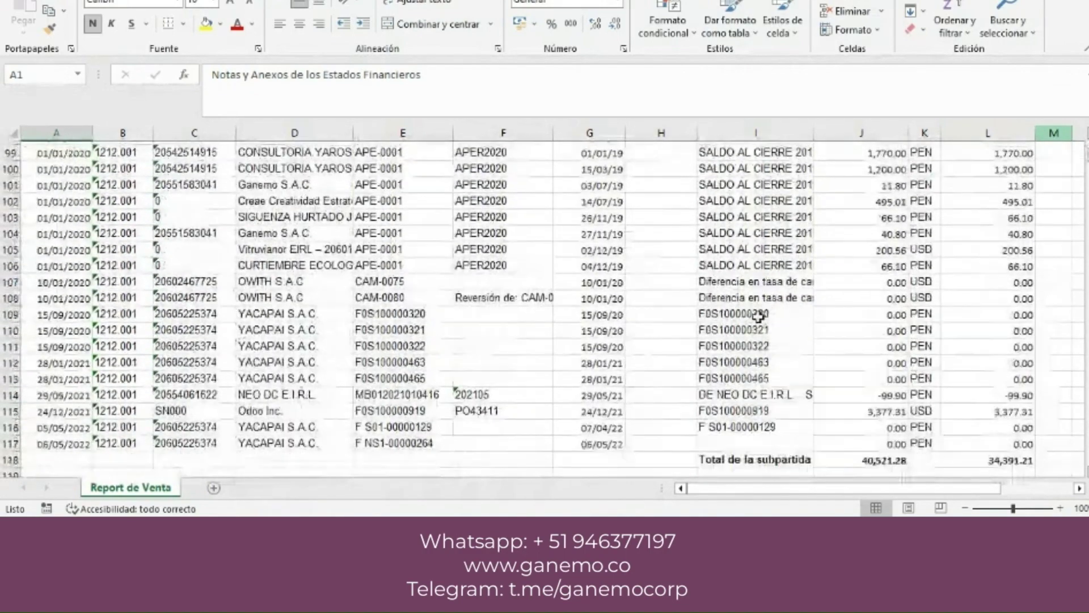
pyautogui.scroll(-9, 759, 317)
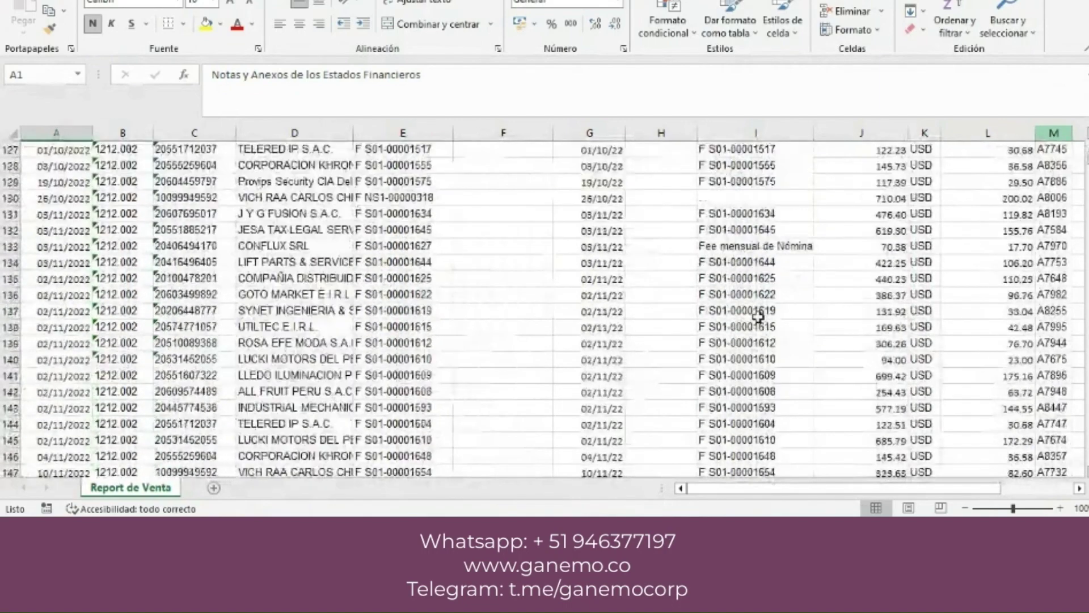
pyautogui.scroll(-19, 759, 316)
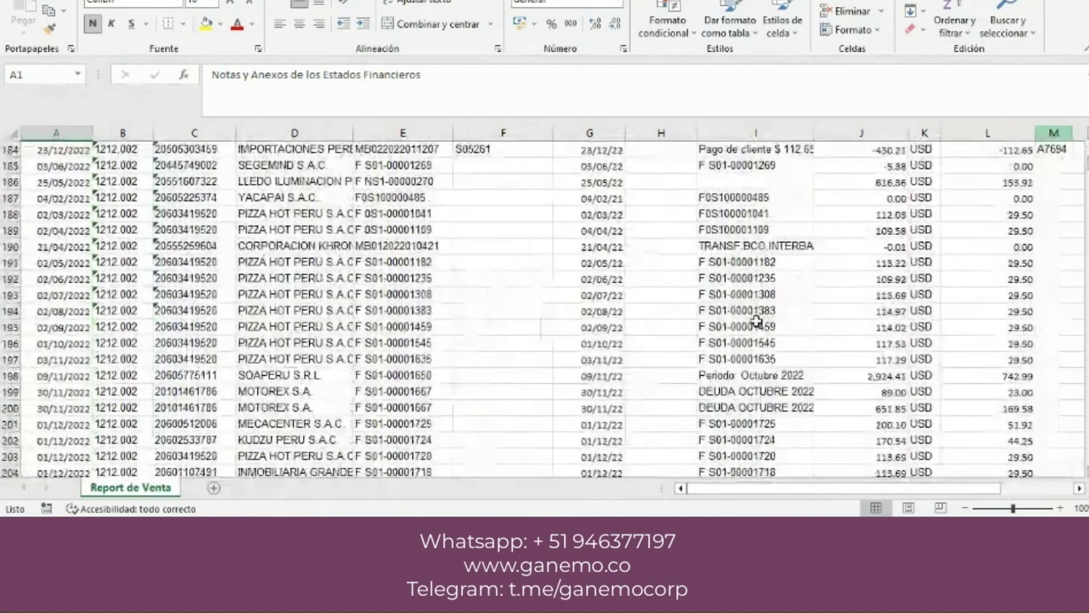
pyautogui.scroll(-14, 757, 321)
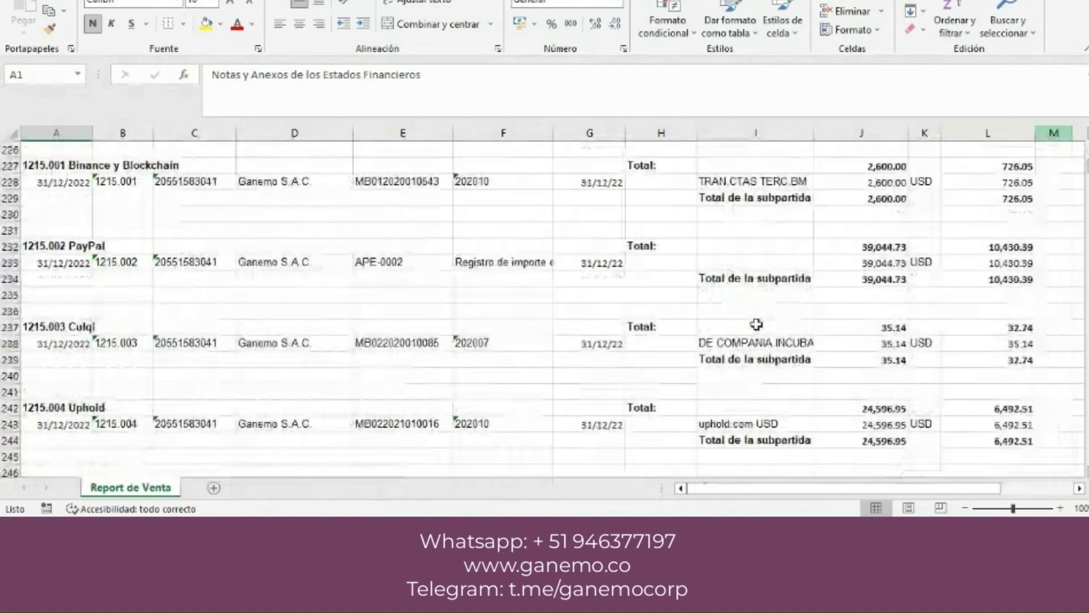
pyautogui.scroll(-13, 733, 295)
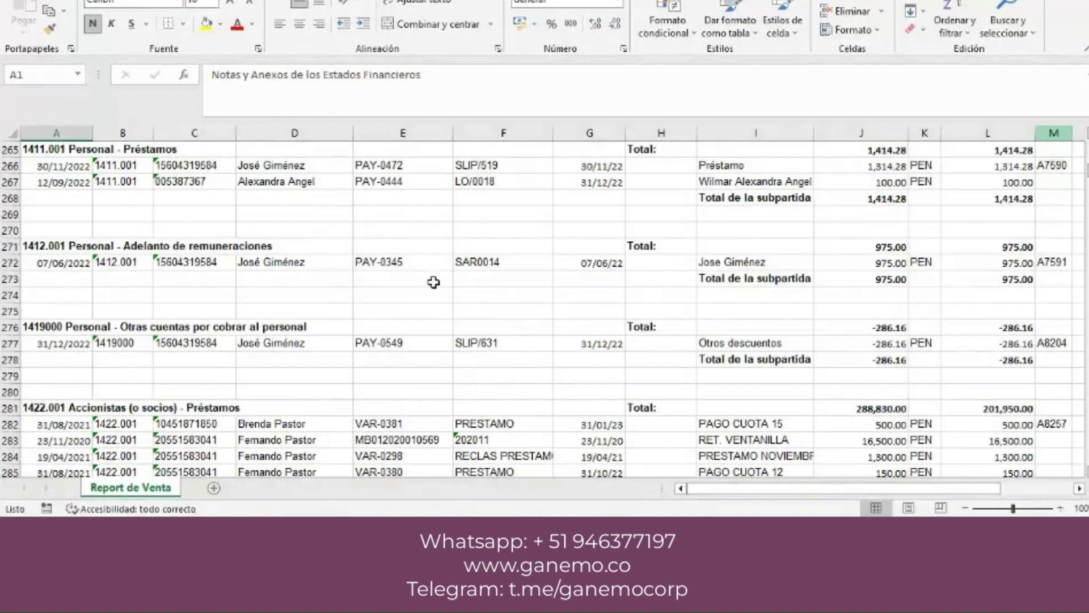
# - Look through the shareholder loan entries listed under account 1422.001
pyautogui.scroll(-9, 433, 282)
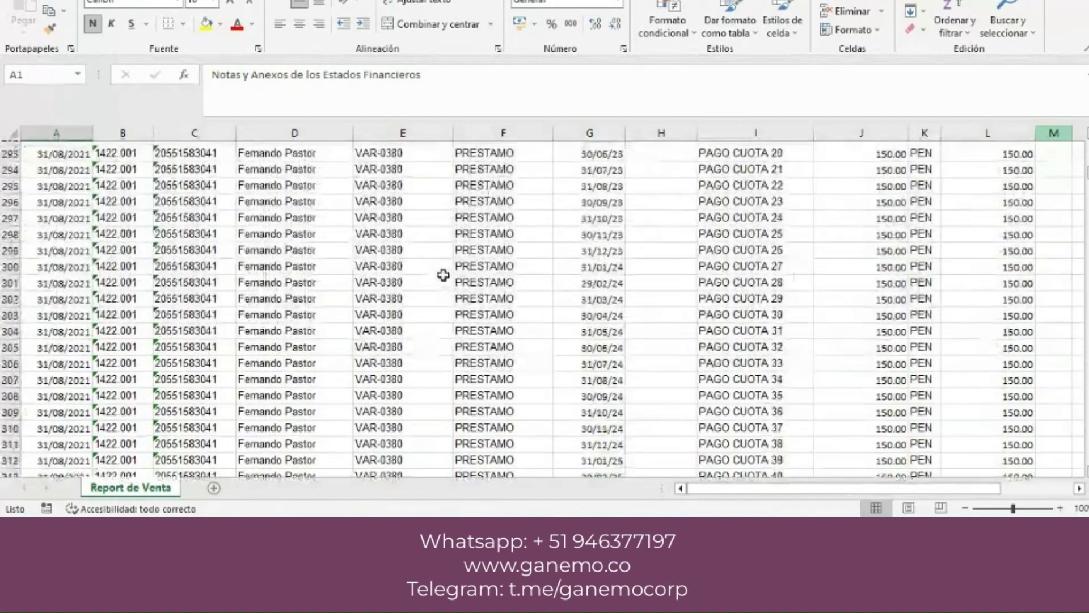
pyautogui.scroll(-4, 444, 274)
pyautogui.scroll(-6, 450, 273)
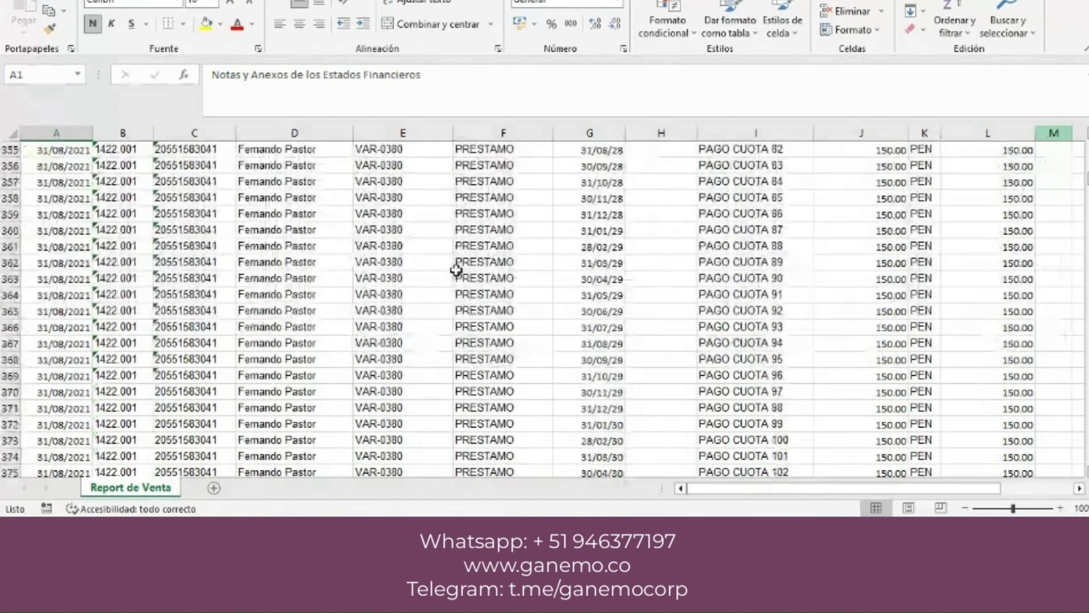
pyautogui.scroll(-5, 460, 268)
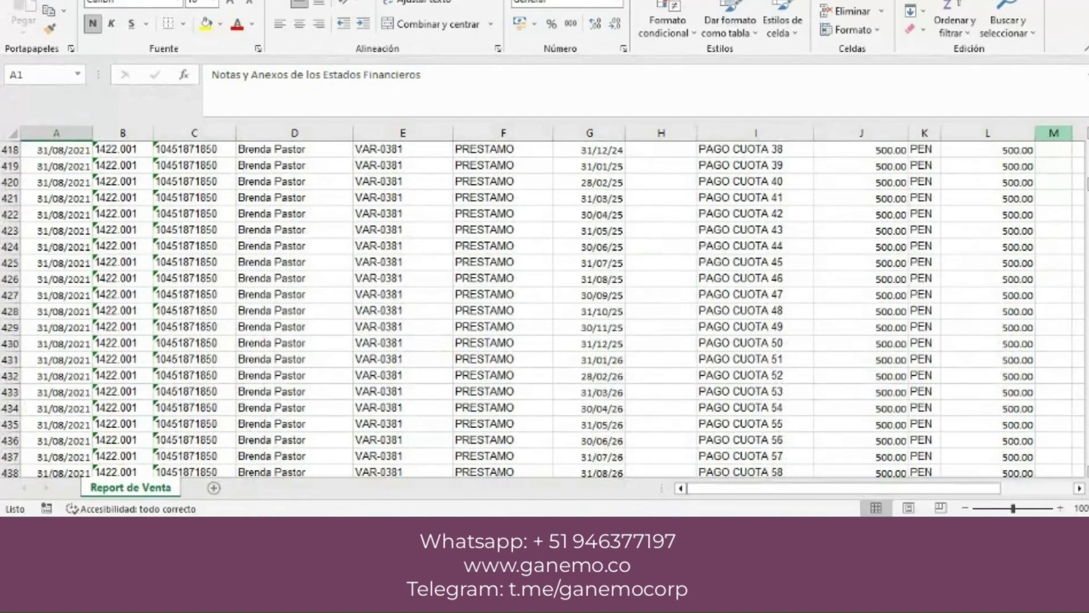
# - Return to the Saldo pendiente totals of accounts 1411.001 to 1422.001 for comparison with the report 3.4 sum
pyautogui.moveTo(1086, 184); pyautogui.dragTo(1086, 161)
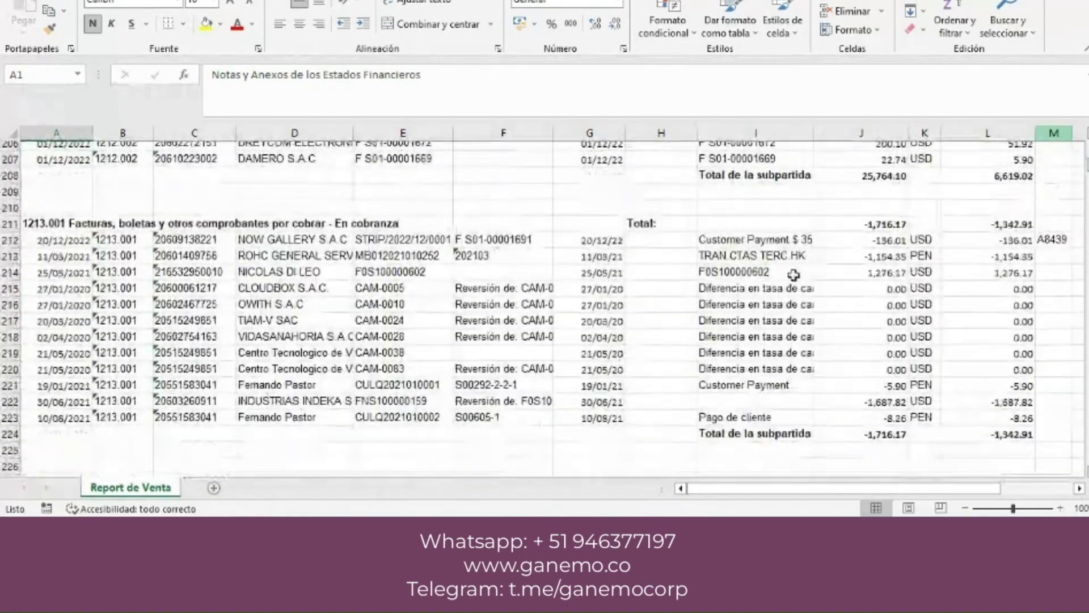
pyautogui.scroll(-19, 794, 274)
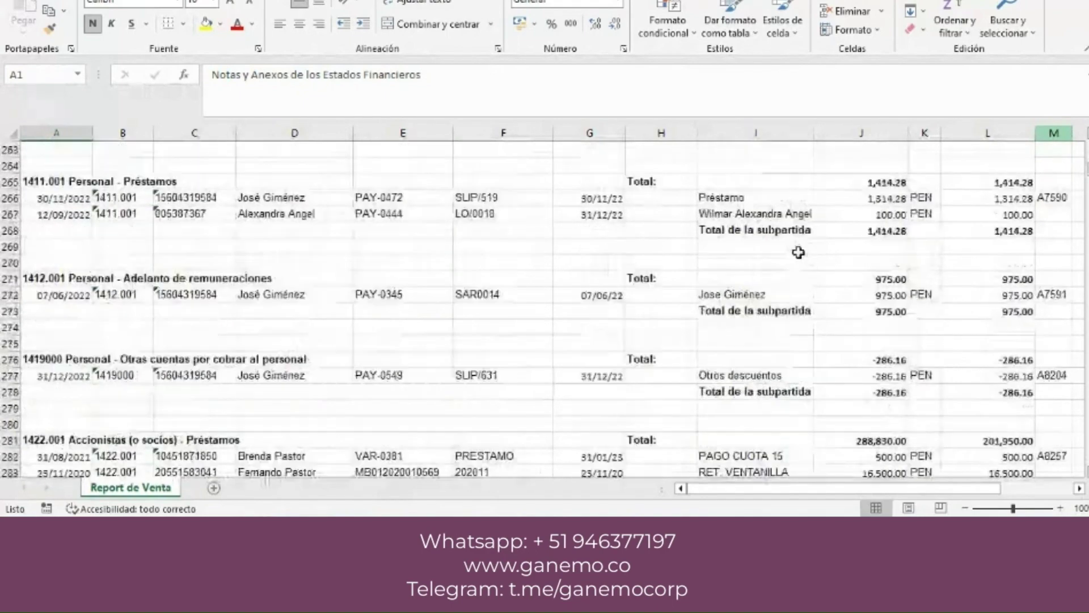
pyautogui.scroll(-1, 798, 252)
pyautogui.scroll(-3, 798, 253)
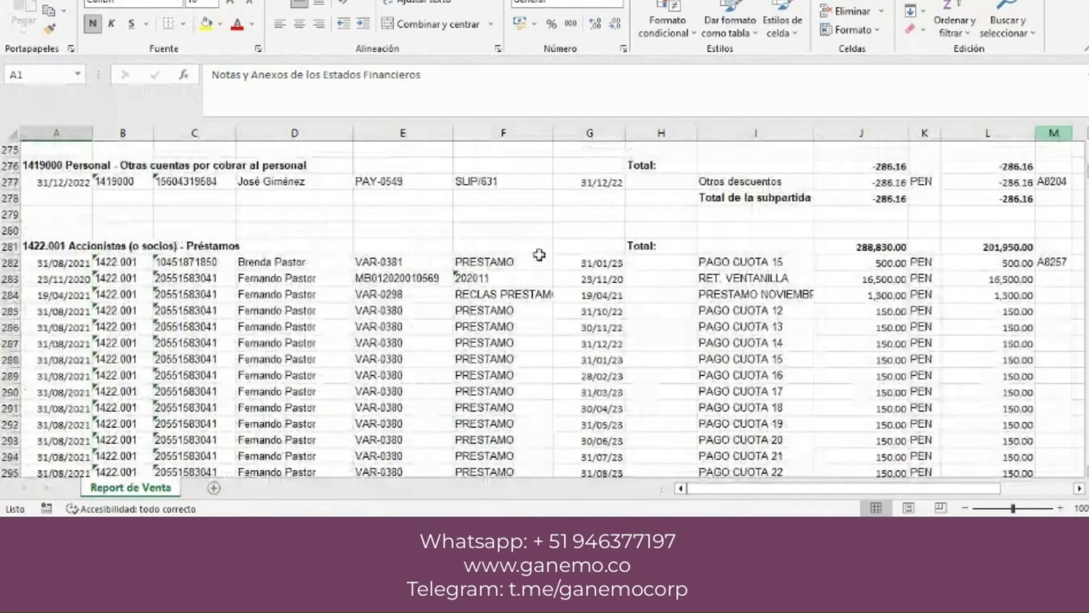
pyautogui.moveTo(652, 489)
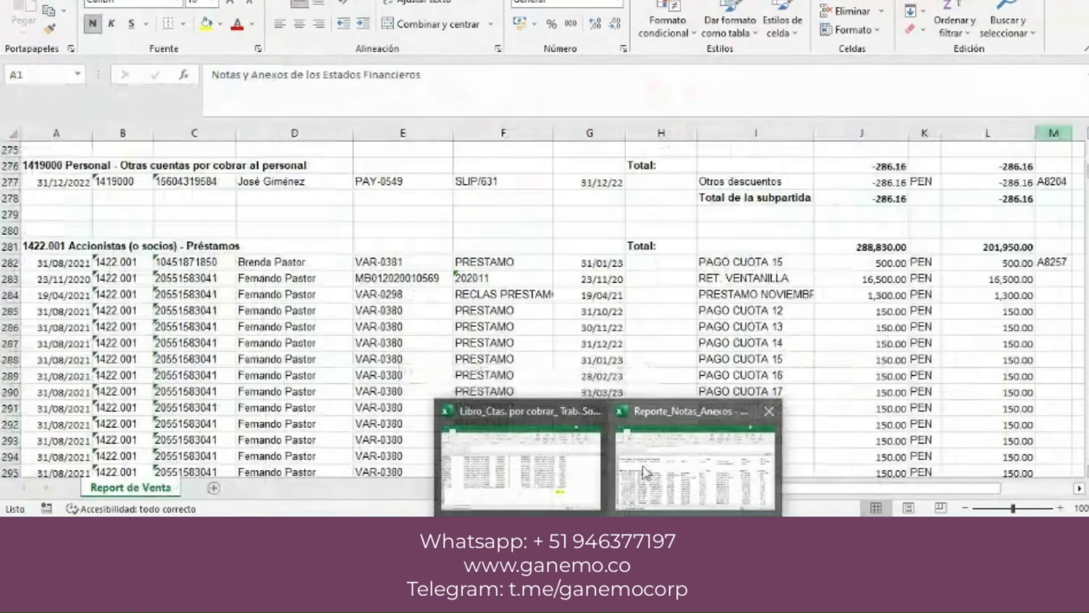
pyautogui.click(644, 472)
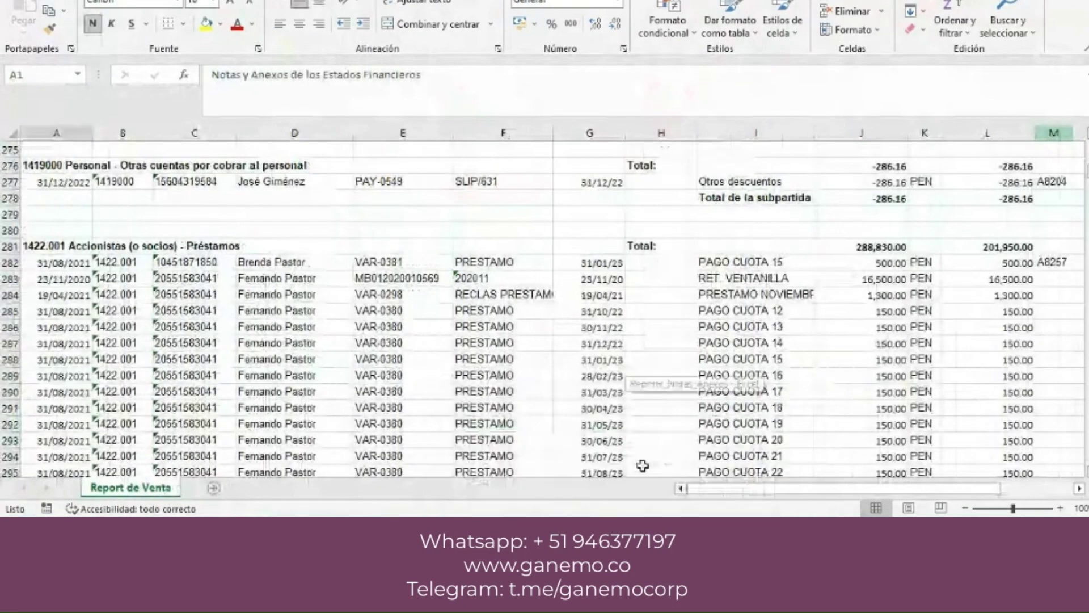
# - Highlight the account 1422.001 totals in cells L281 and J281 with a yellow fill
pyautogui.click(1001, 248)
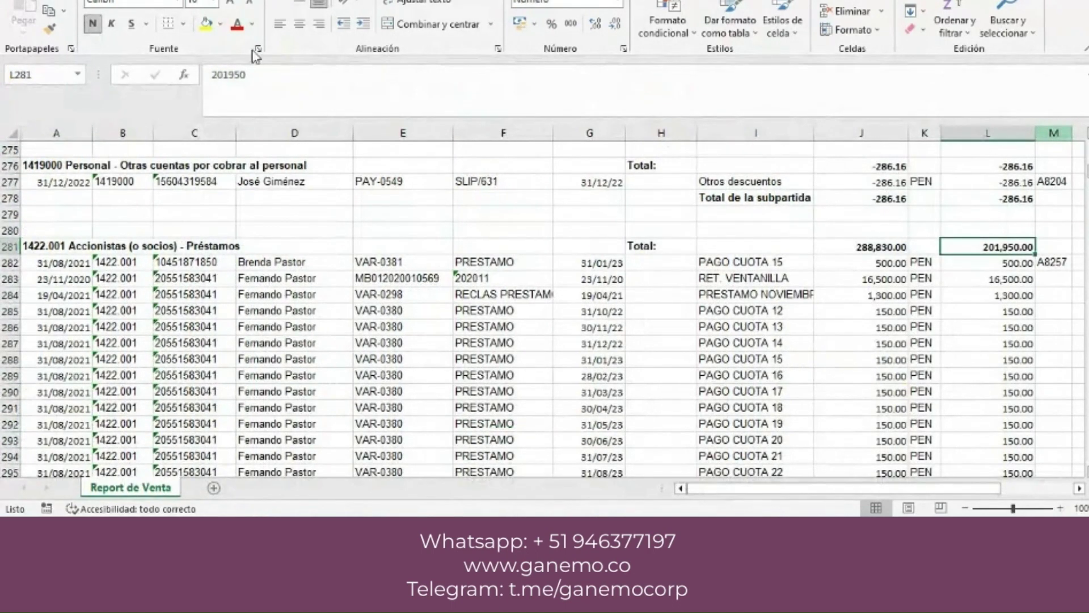
pyautogui.click(205, 23)
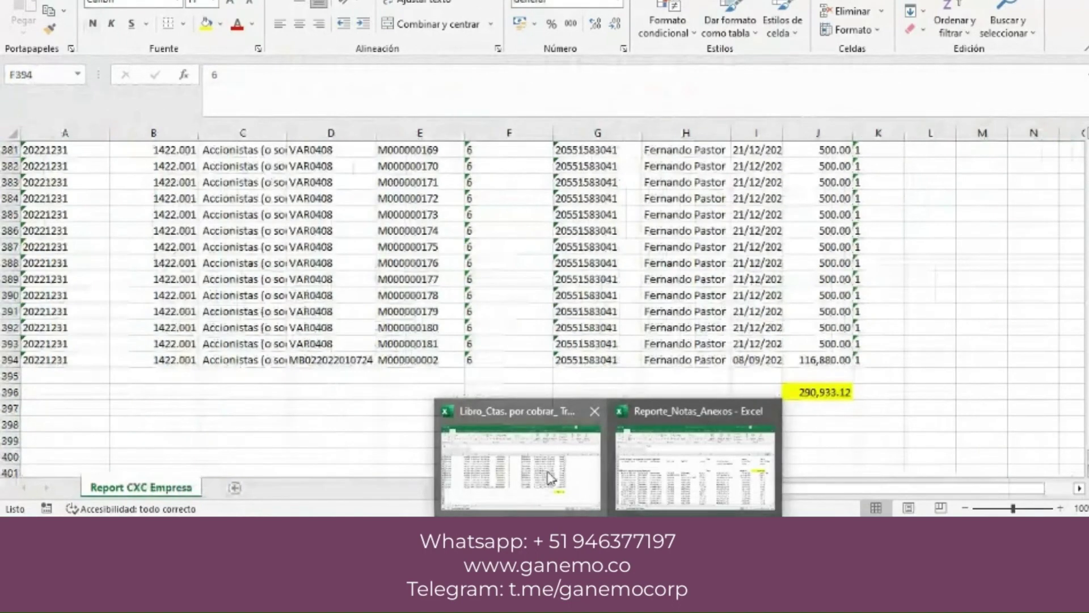
pyautogui.click(549, 476)
pyautogui.click(695, 471)
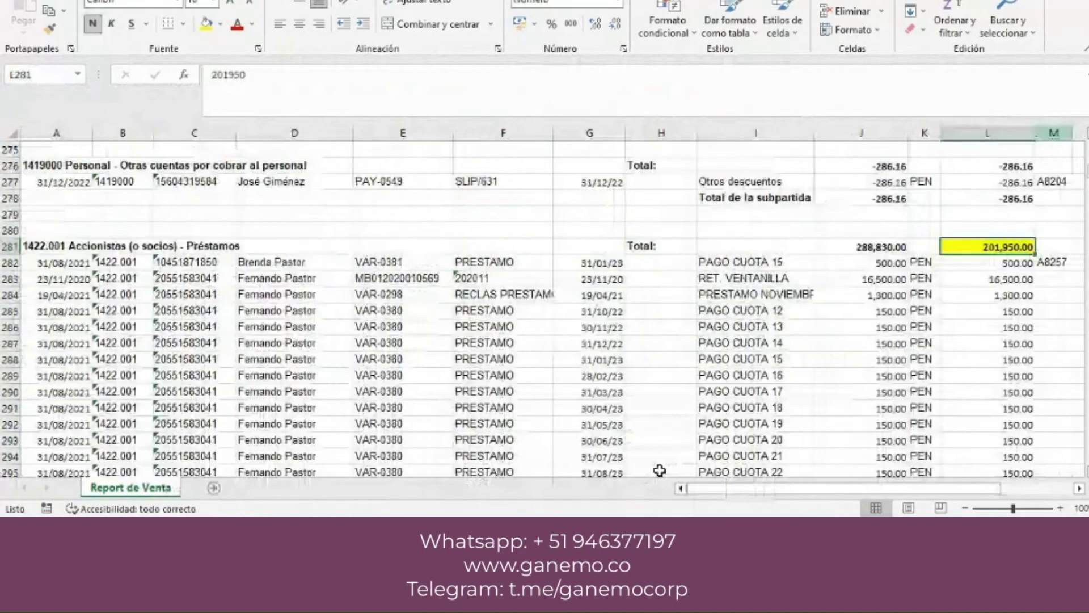
pyautogui.click(896, 244)
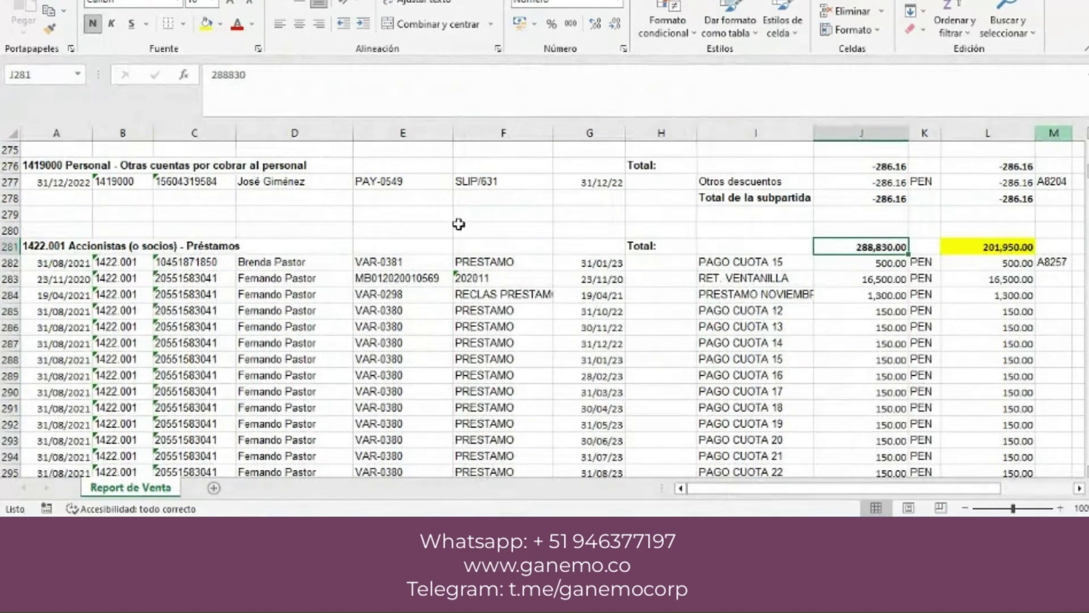
pyautogui.click(206, 34)
# - Look across row 281 of account 1422.001, out to the columns beyond its totals and back to the account name
pyautogui.press('Right')
pyautogui.press('Right')
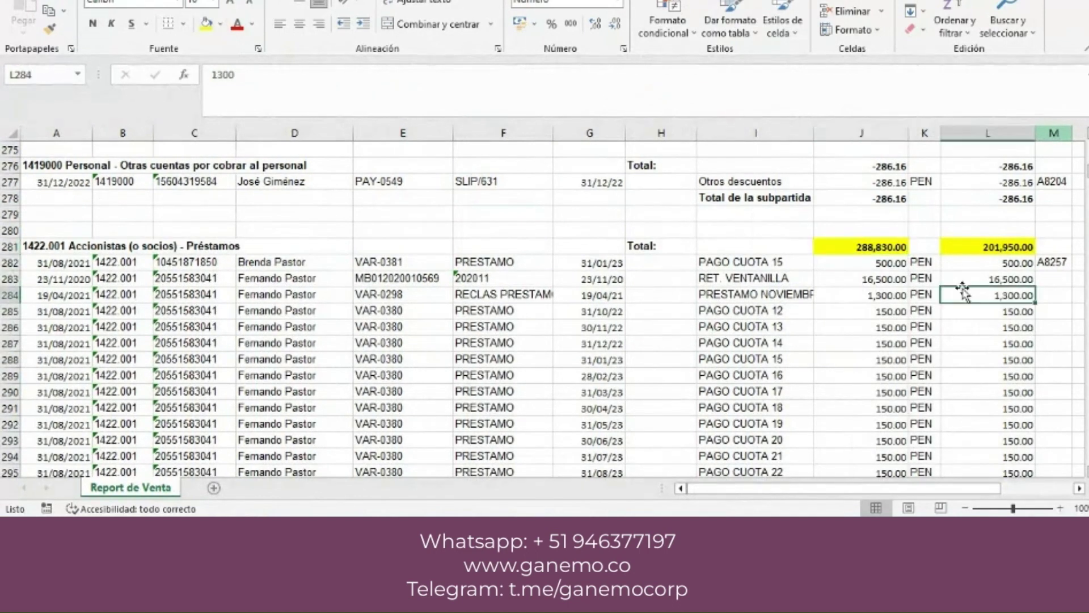
pyautogui.hotkey('ctrl', 'n')
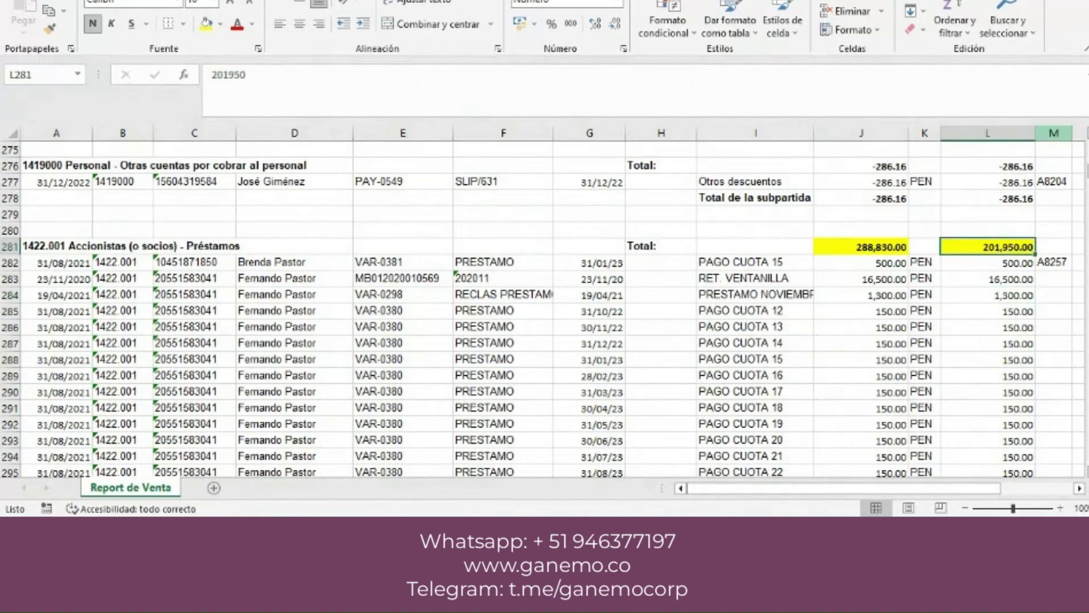
pyautogui.press('Right')
pyautogui.press('Right')
pyautogui.press('Right')
pyautogui.press('Right')
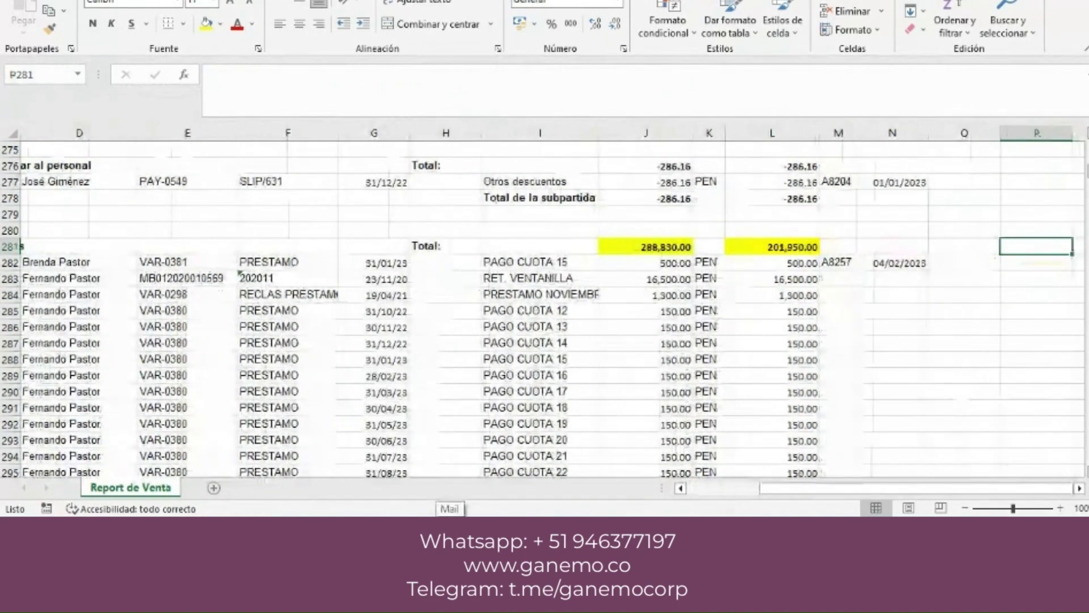
pyautogui.press('Left')
pyautogui.press('Left')
pyautogui.press('Left')
pyautogui.press('Left')
pyautogui.press('Left')
pyautogui.press('Left')
pyautogui.press('Left')
pyautogui.press('Left')
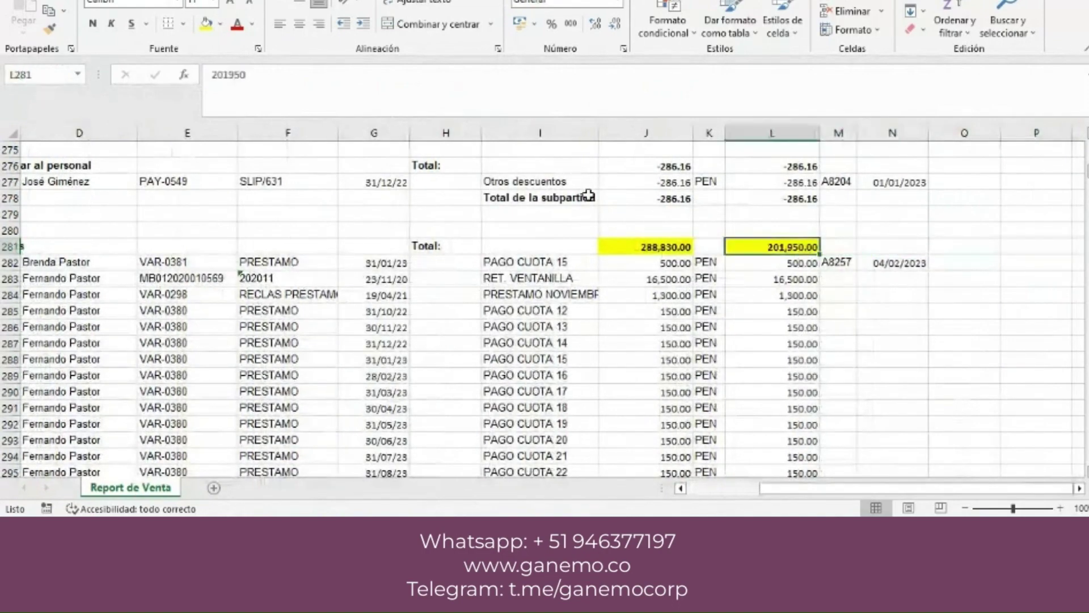
pyautogui.press('Left')
pyautogui.press('Left')
pyautogui.press('Left')
pyautogui.press('Left')
pyautogui.press('Left')
pyautogui.press('Left')
pyautogui.press('Left')
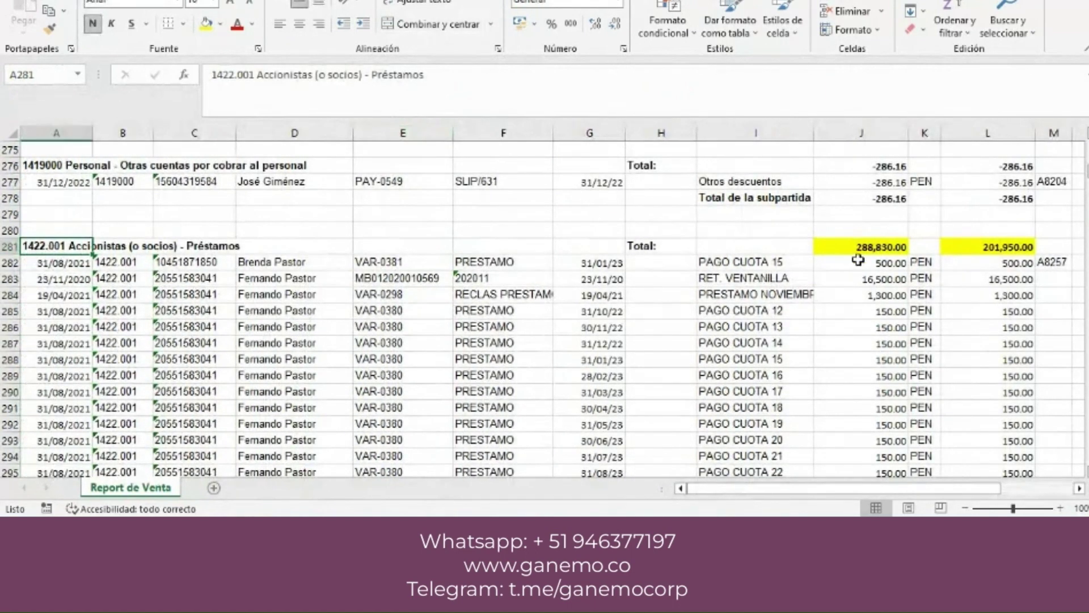
# - Enter a formula in cell I280 adding the account totals J281, J273 and J268
pyautogui.scroll(1, 894, 227)
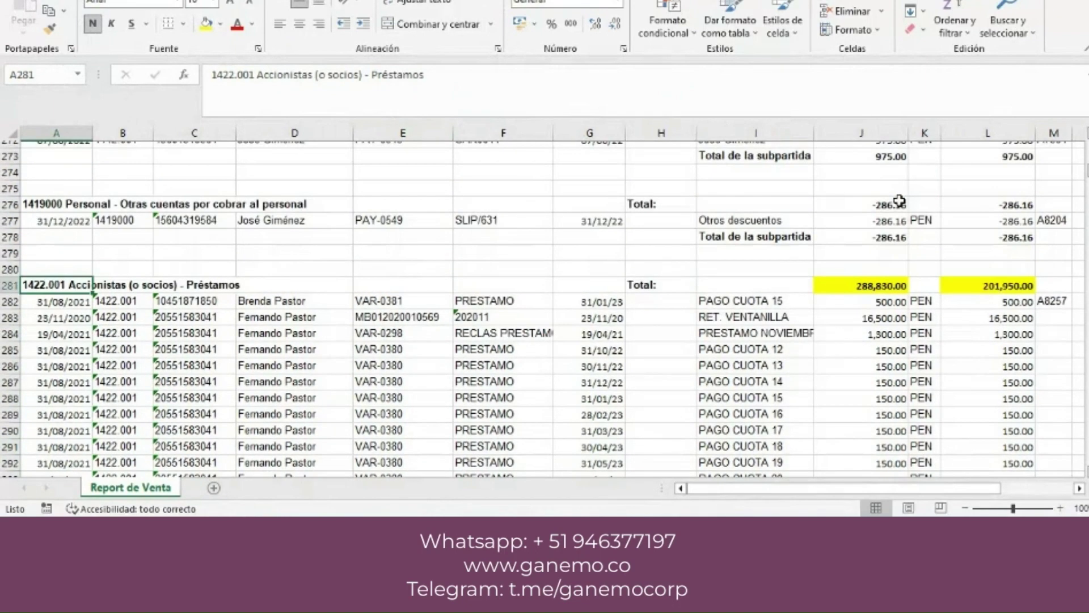
pyautogui.click(773, 275)
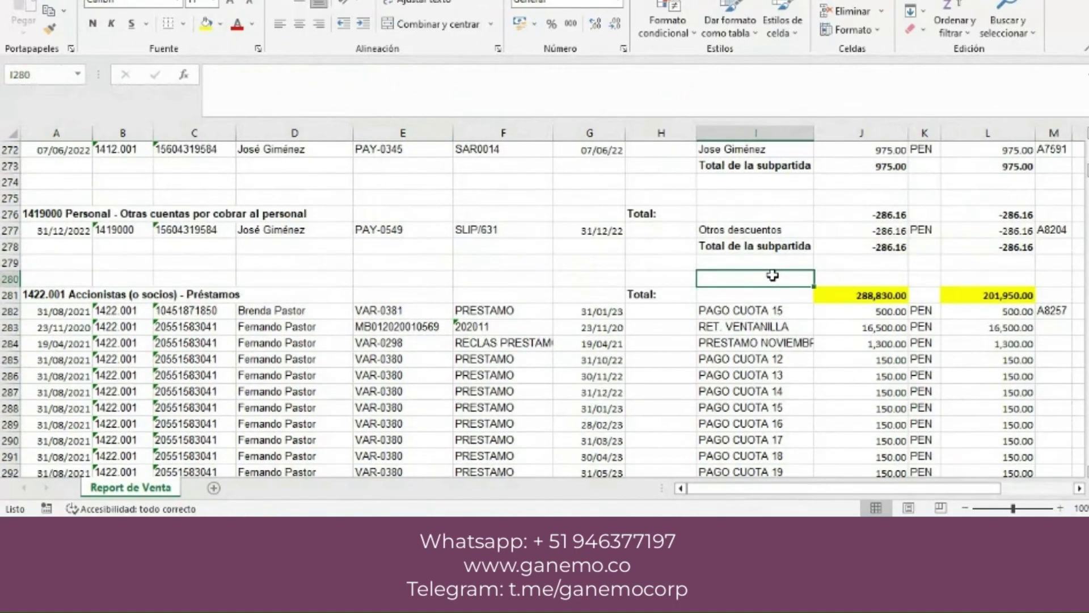
pyautogui.write('+')
pyautogui.click(853, 295)
pyautogui.write('+')
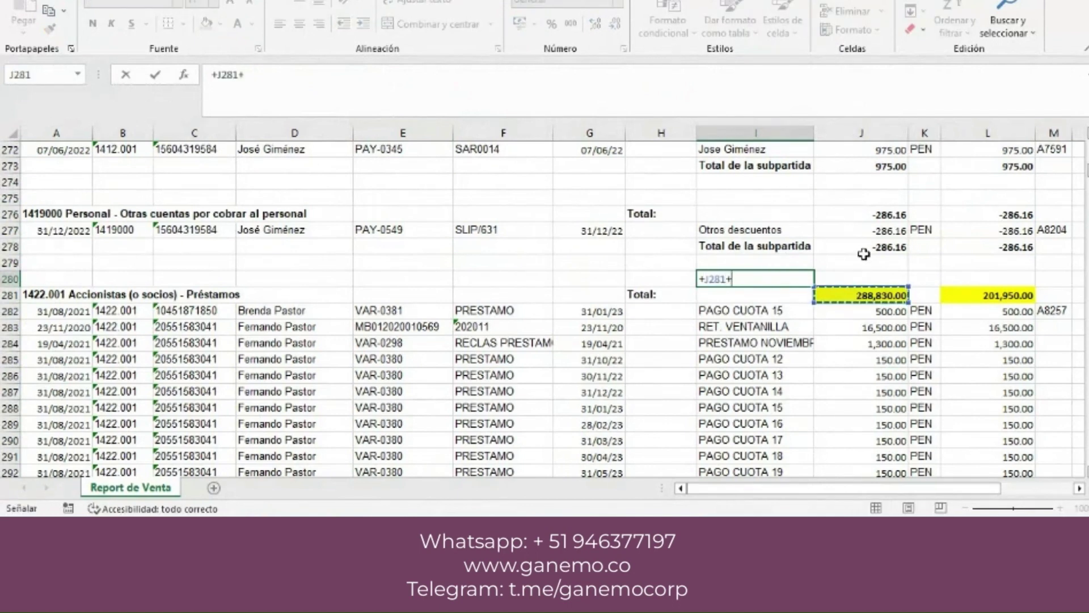
pyautogui.click(868, 247)
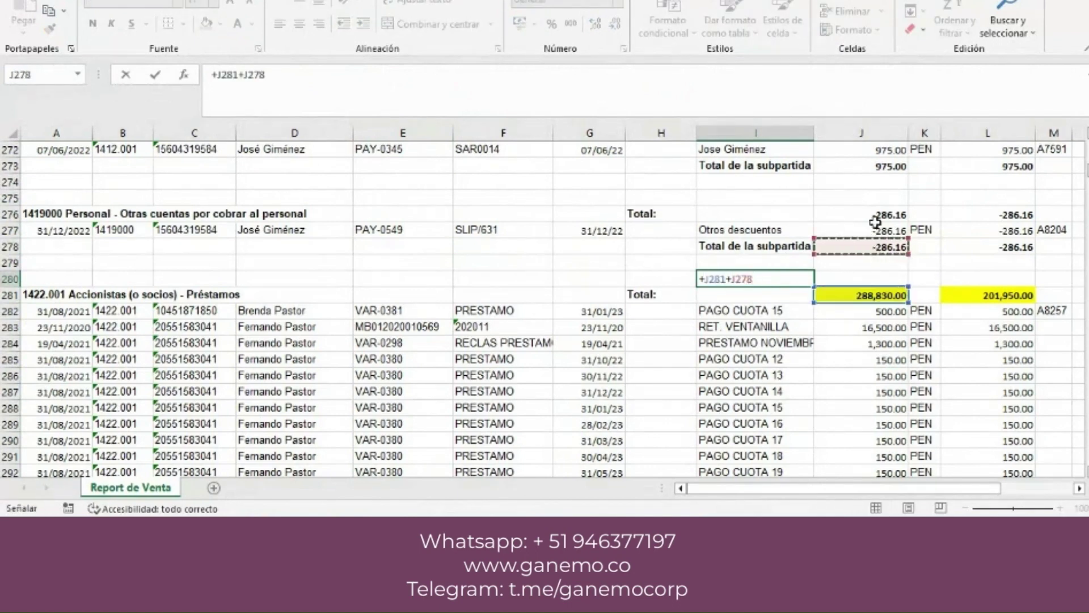
pyautogui.click(888, 166)
pyautogui.write('+')
pyautogui.scroll(1, 890, 179)
pyautogui.scroll(4, 889, 179)
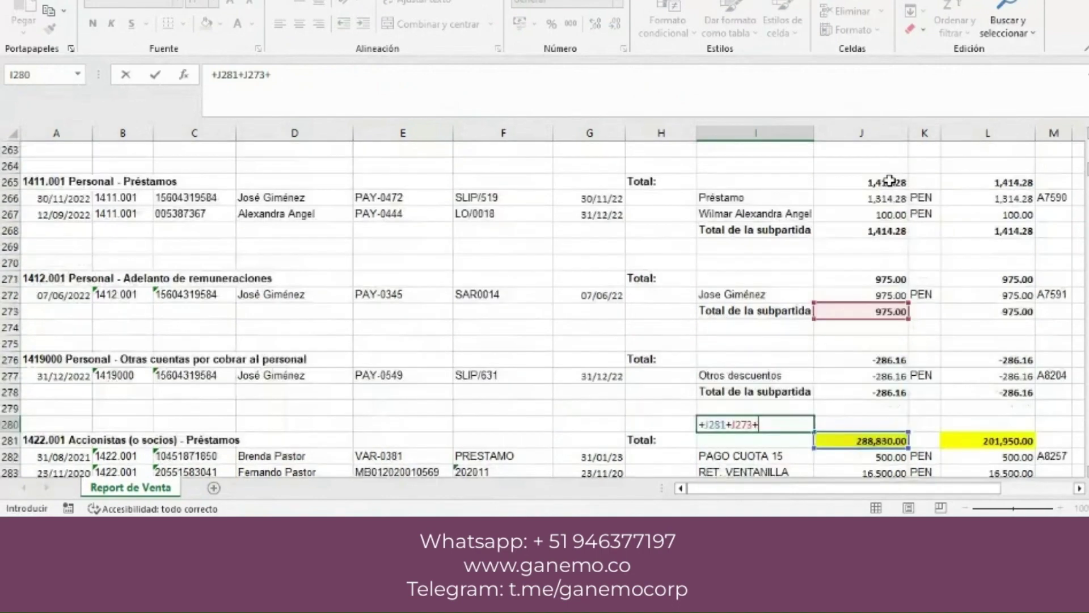
pyautogui.click(894, 271)
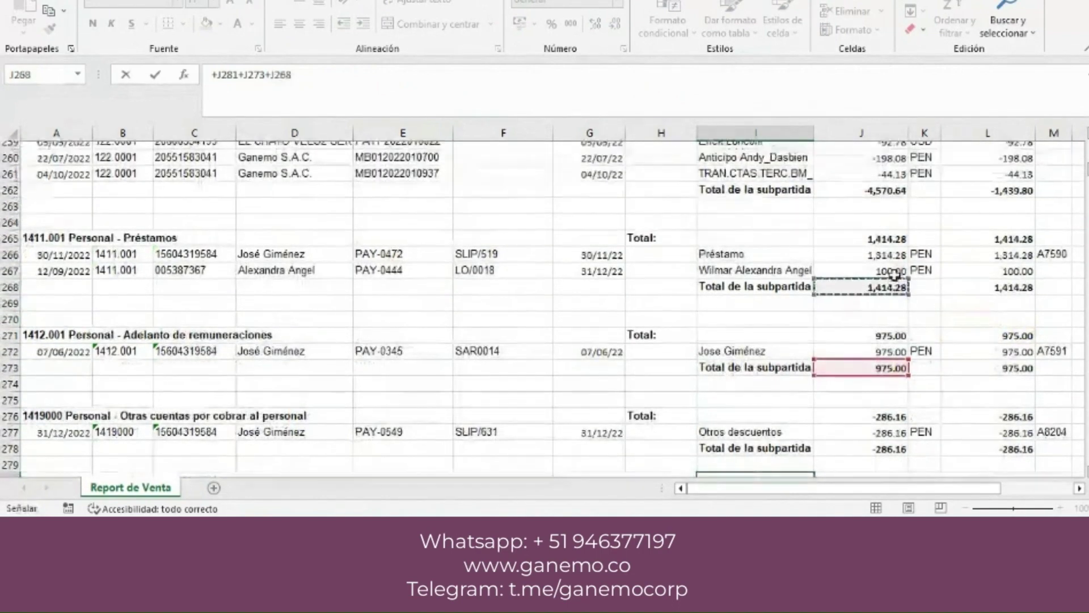
pyautogui.scroll(4, 894, 273)
pyautogui.scroll(3, 894, 275)
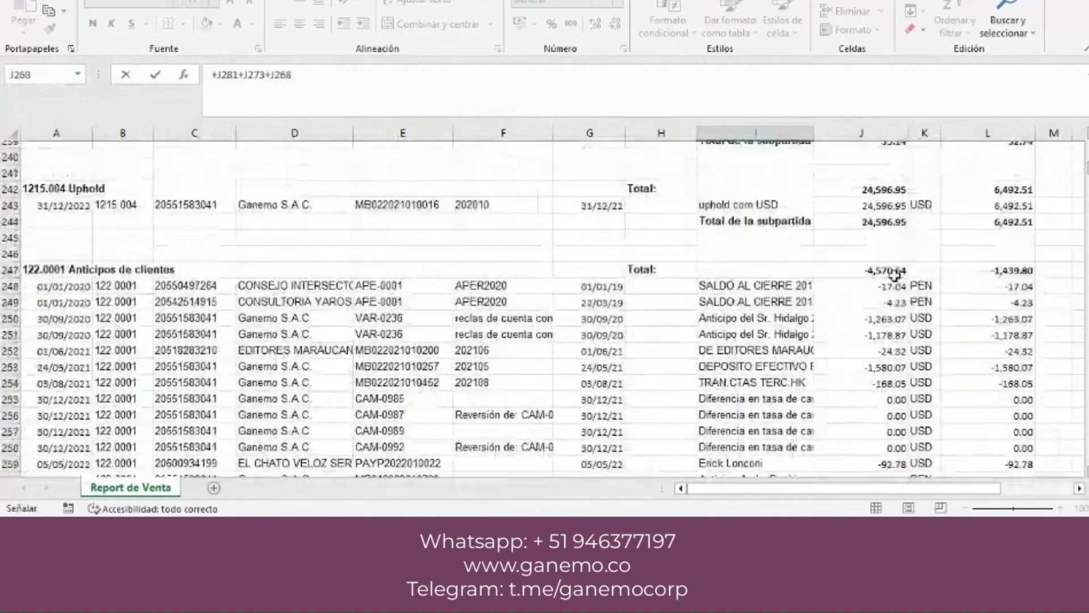
pyautogui.press('Return')
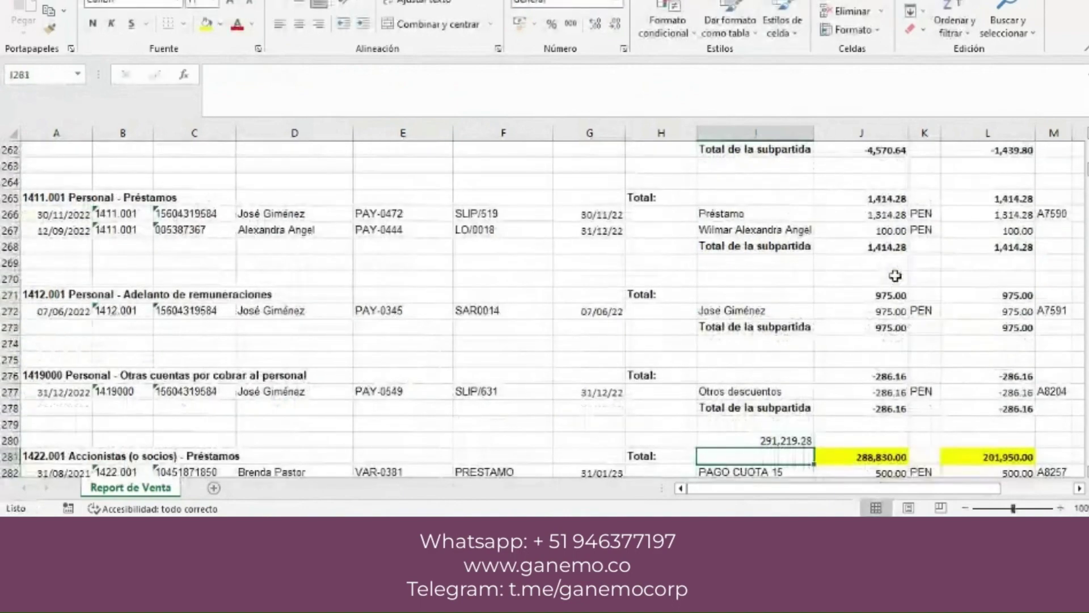
# - Compare the sum in I280 with the highlighted total in J396 of the Libro_Ctas. por cobrar workbook
pyautogui.scroll(-2, 851, 318)
pyautogui.click(799, 343)
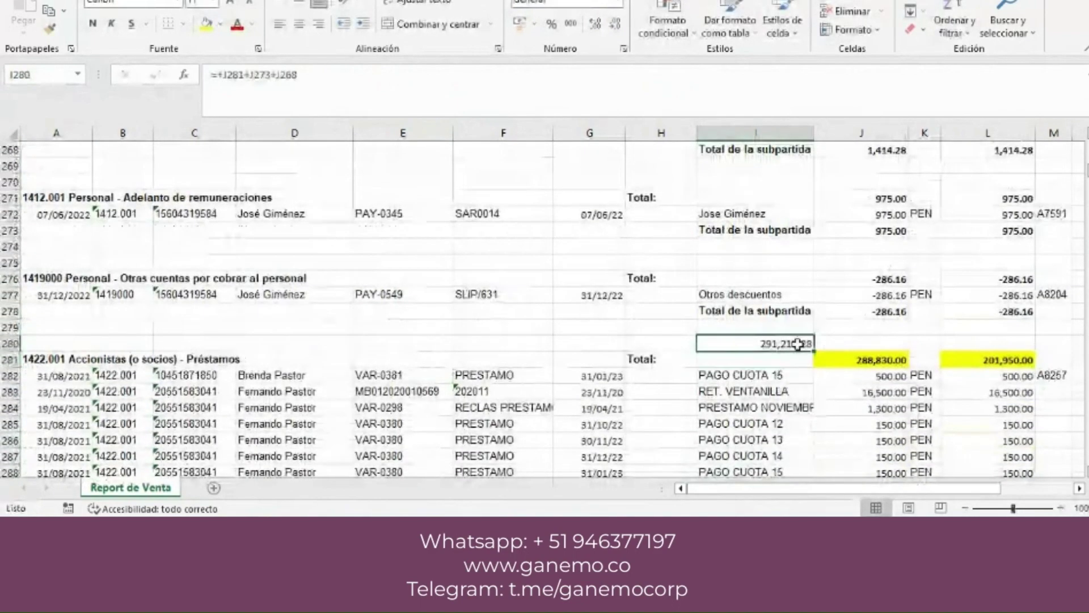
pyautogui.moveTo(607, 600)
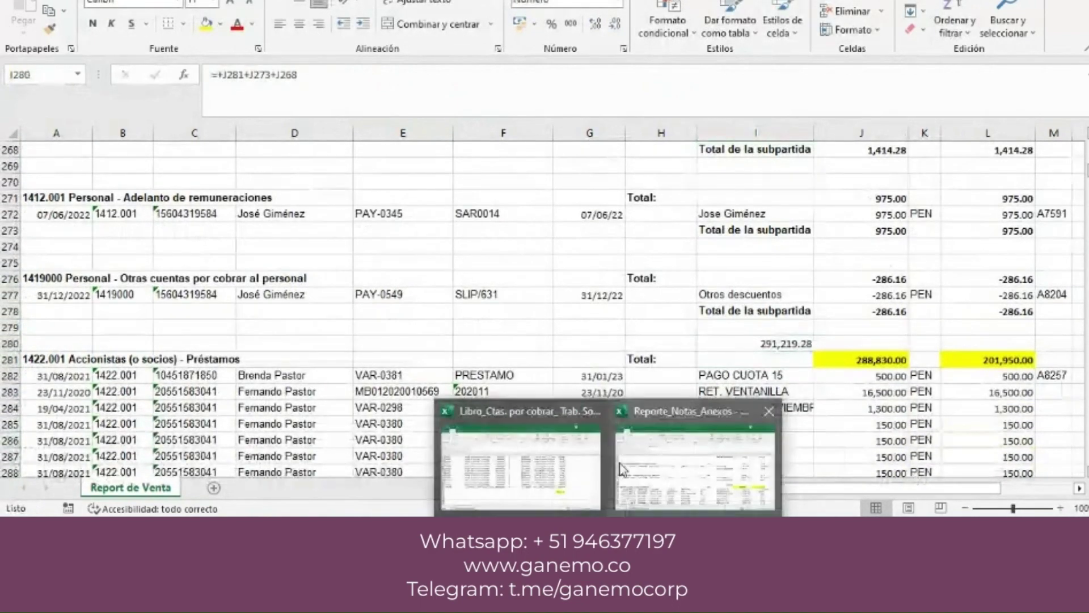
pyautogui.click(572, 476)
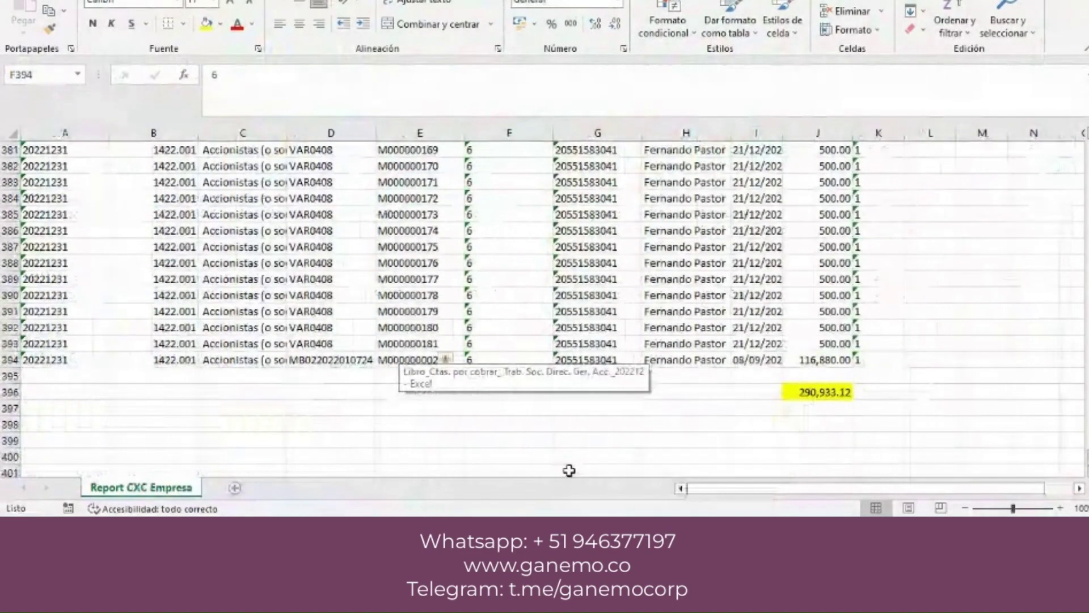
pyautogui.moveTo(646, 476)
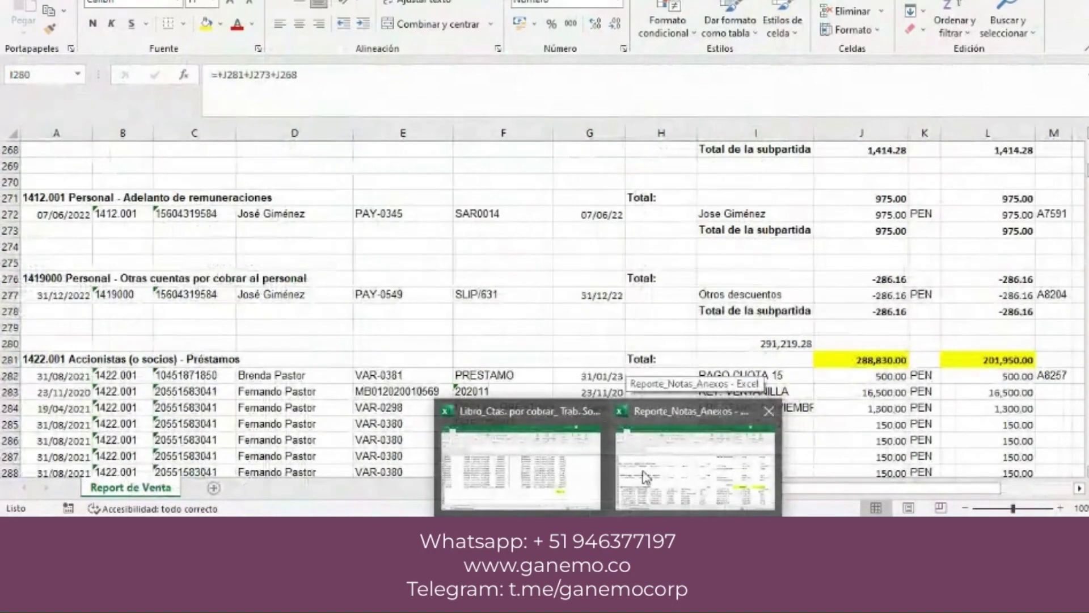
pyautogui.moveTo(558, 498)
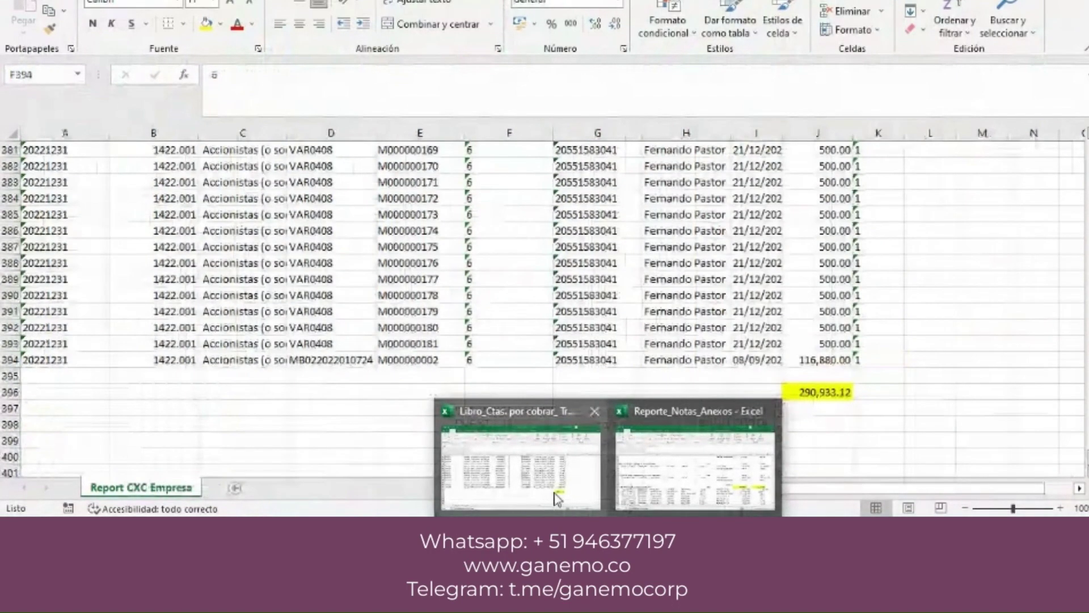
pyautogui.click(681, 451)
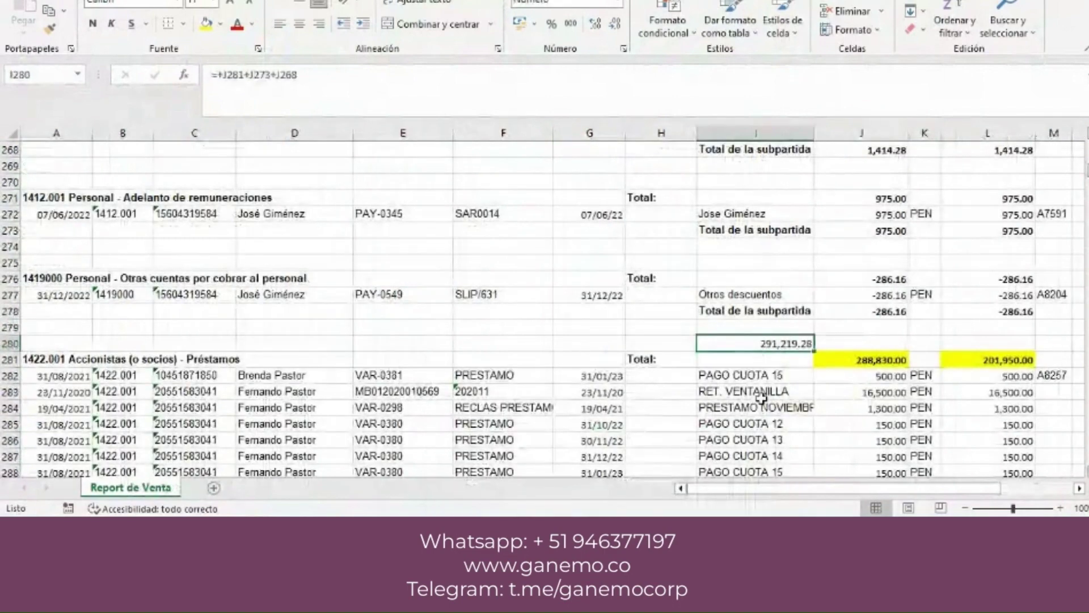
# - Add the account 1419000 subtotal in J278 to the sum formula in I280
pyautogui.click(463, 103)
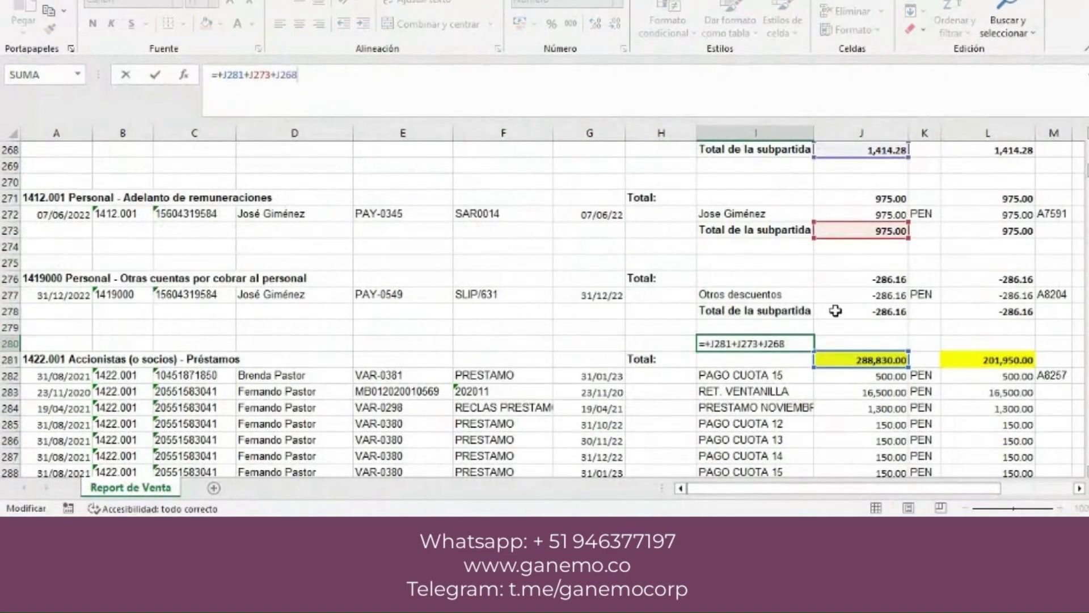
pyautogui.press('Return')
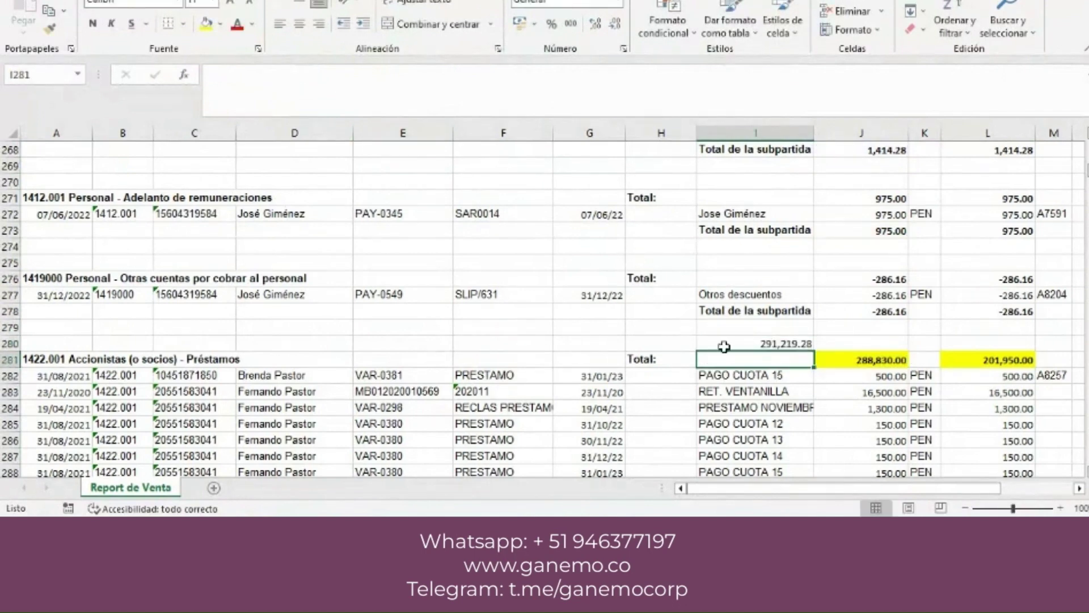
pyautogui.doubleClick(742, 342)
pyautogui.click(494, 86)
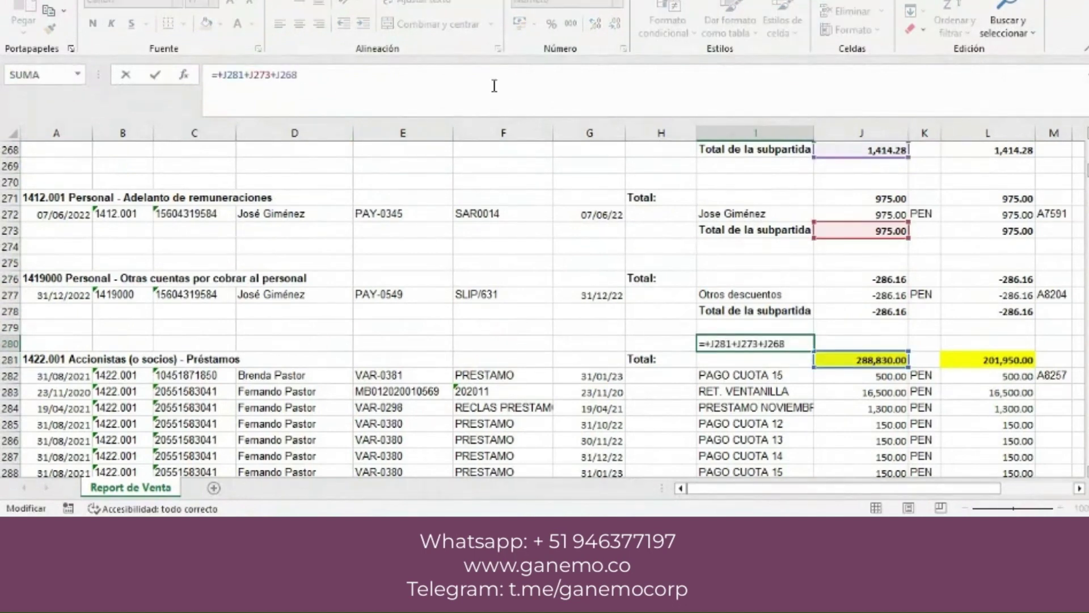
pyautogui.write('+')
pyautogui.click(840, 308)
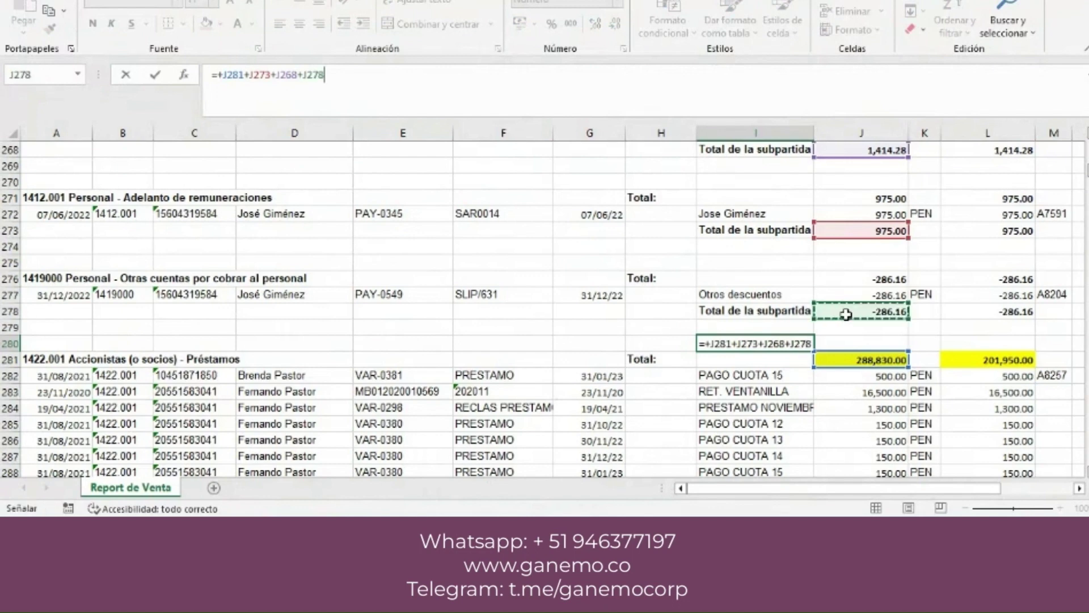
pyautogui.press('Return')
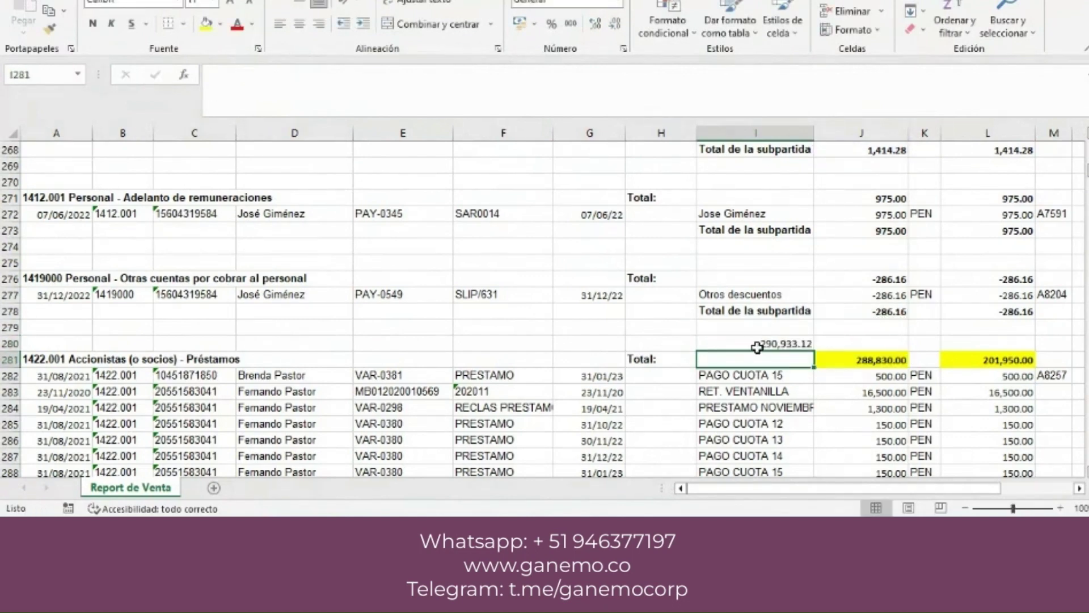
# - Switch to the Libro_Ctas. por cobrar workbook and check its total in J396 against the corrected sum
pyautogui.moveTo(607, 601)
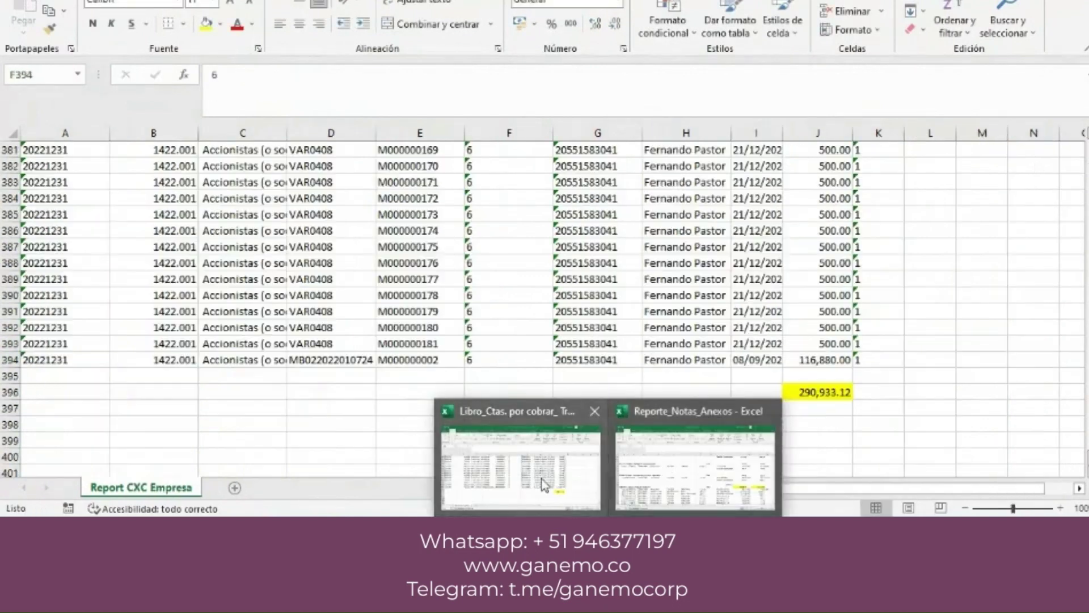
pyautogui.click(542, 479)
pyautogui.click(829, 392)
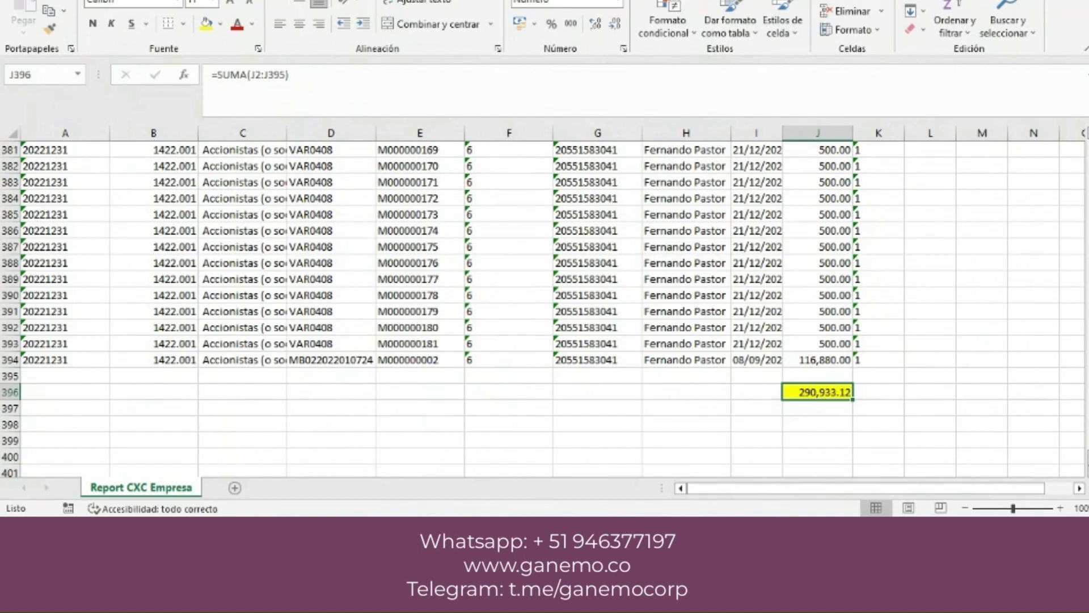
# - Close the Libro_Ctas. por cobrar and Reporte_Notas_Anexos workbooks and return to the inventory and balances book in Odoo
pyautogui.hotkey('alt', 'F4')
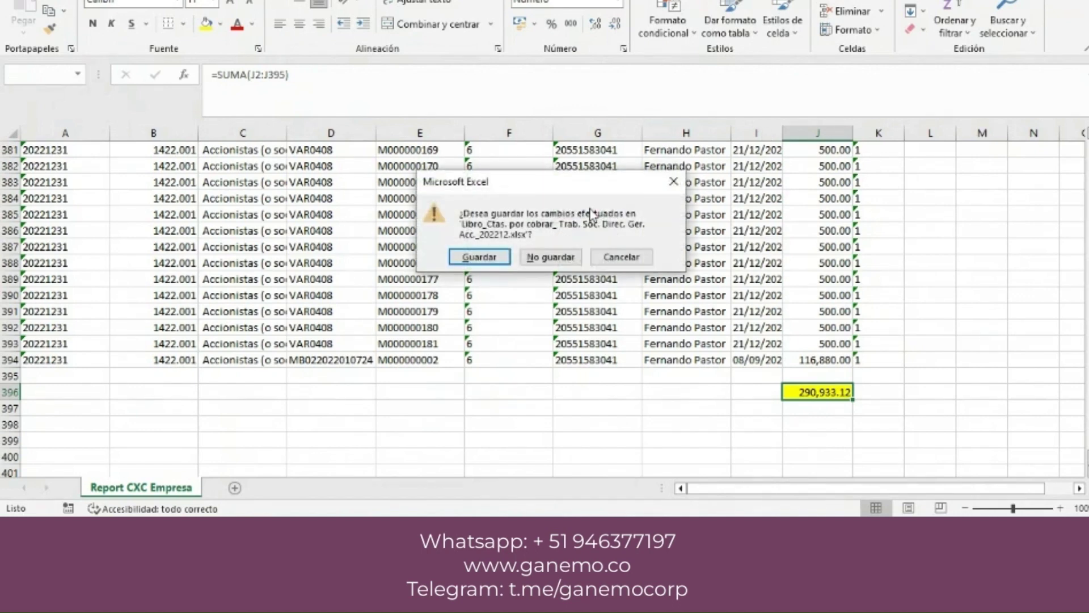
pyautogui.click(506, 261)
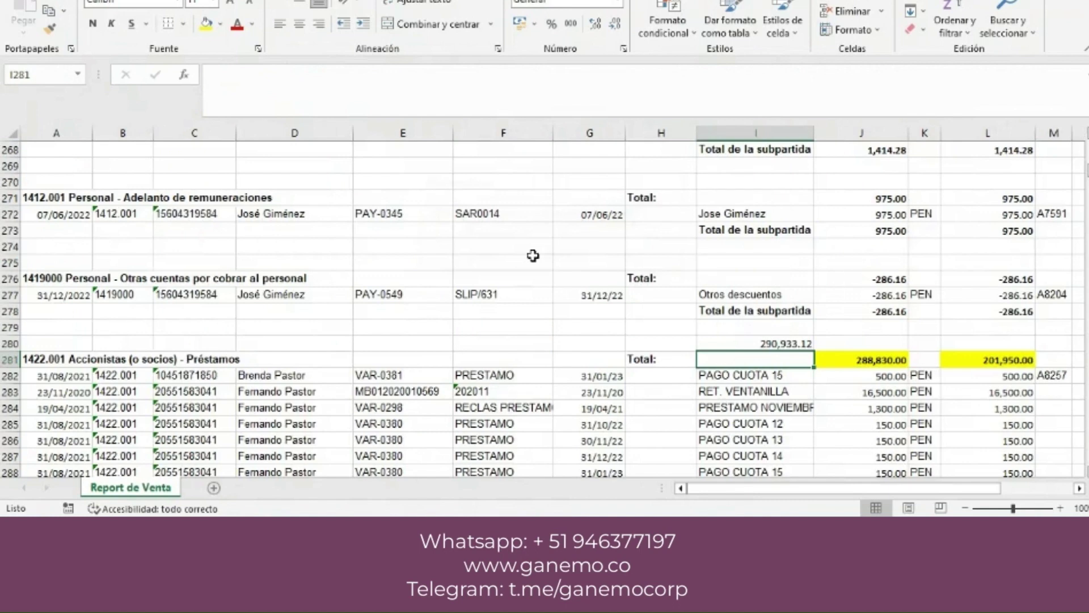
pyautogui.hotkey('alt', 'F4')
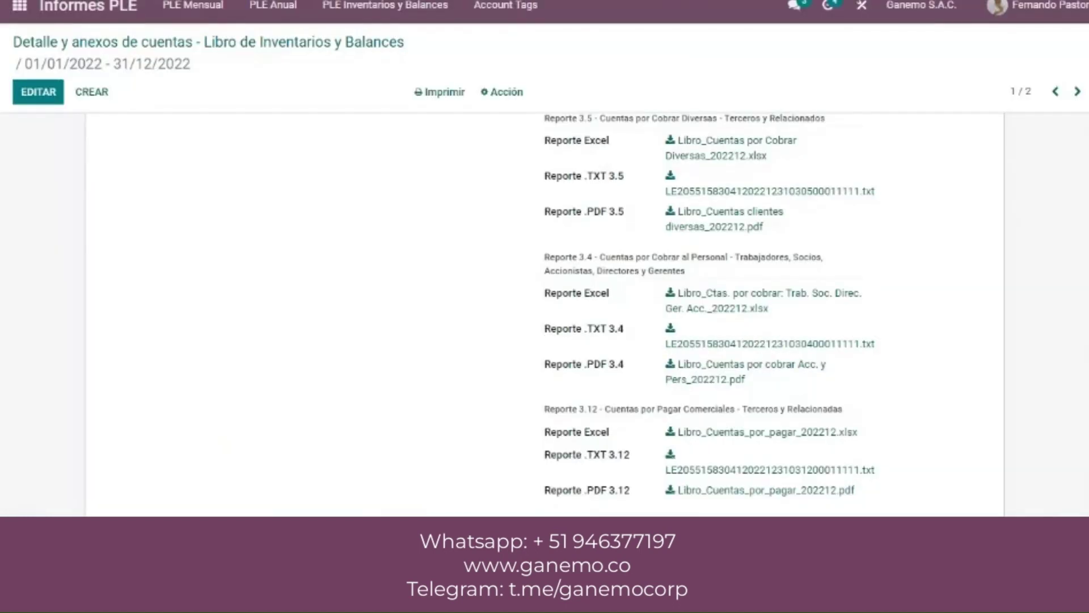
# - Download the Excel file of report 3.5, Libro_Cuentas por Cobrar Diversas_202212.xlsx, from the inventory and balances book and open it
pyautogui.scroll(4, 712, 341)
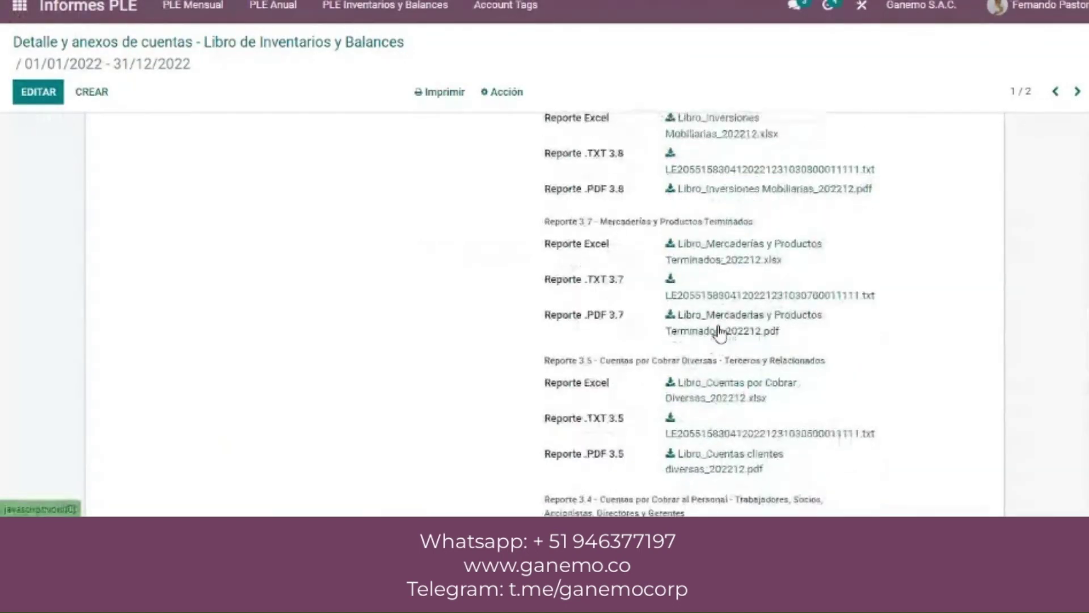
pyautogui.scroll(5, 720, 333)
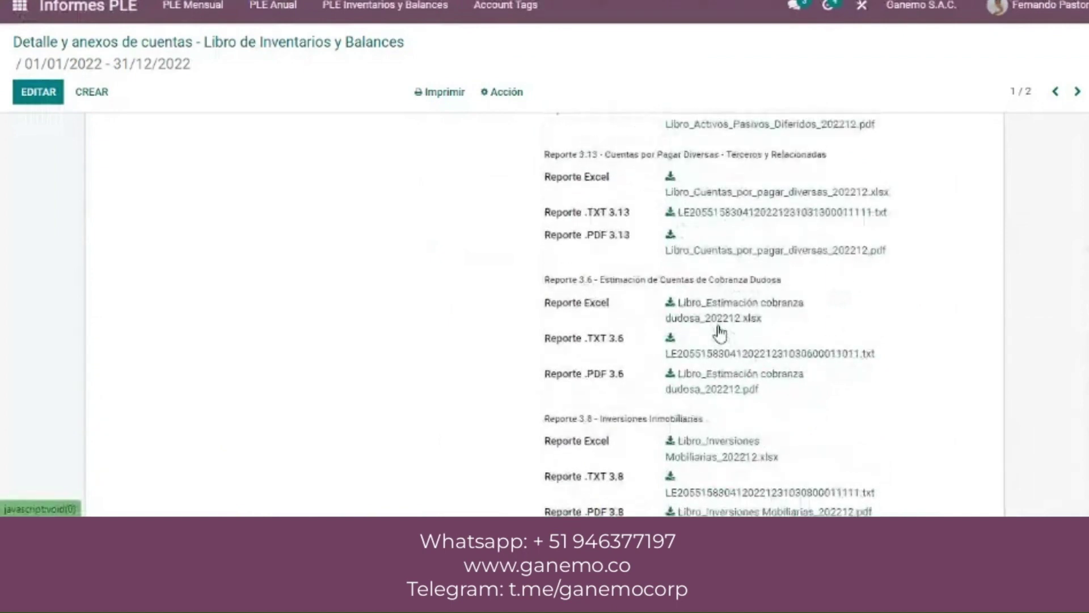
pyautogui.scroll(10, 721, 333)
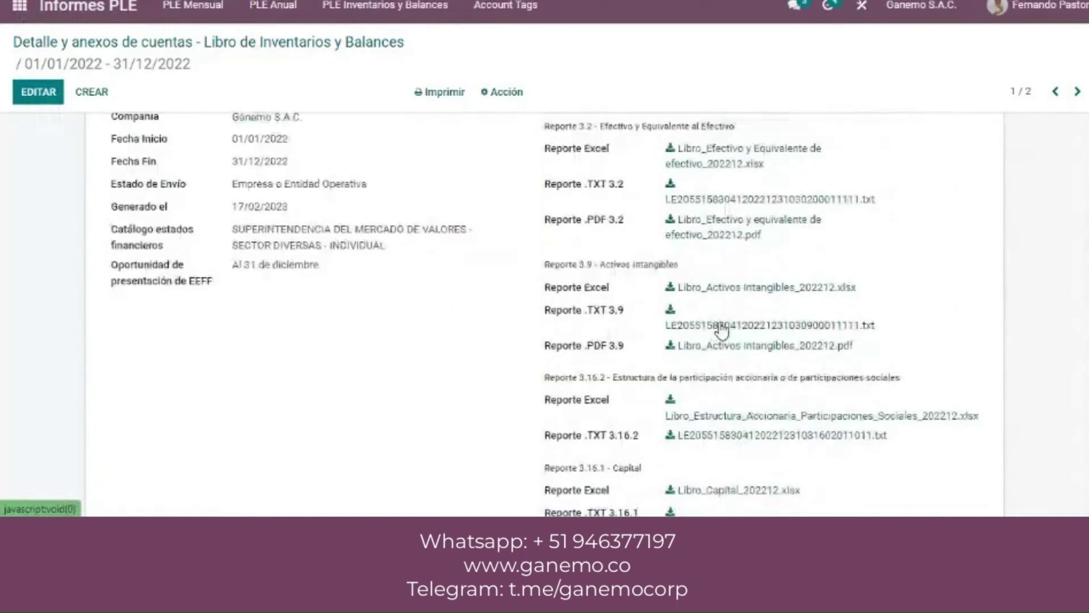
pyautogui.scroll(2, 721, 329)
pyautogui.scroll(-5, 722, 329)
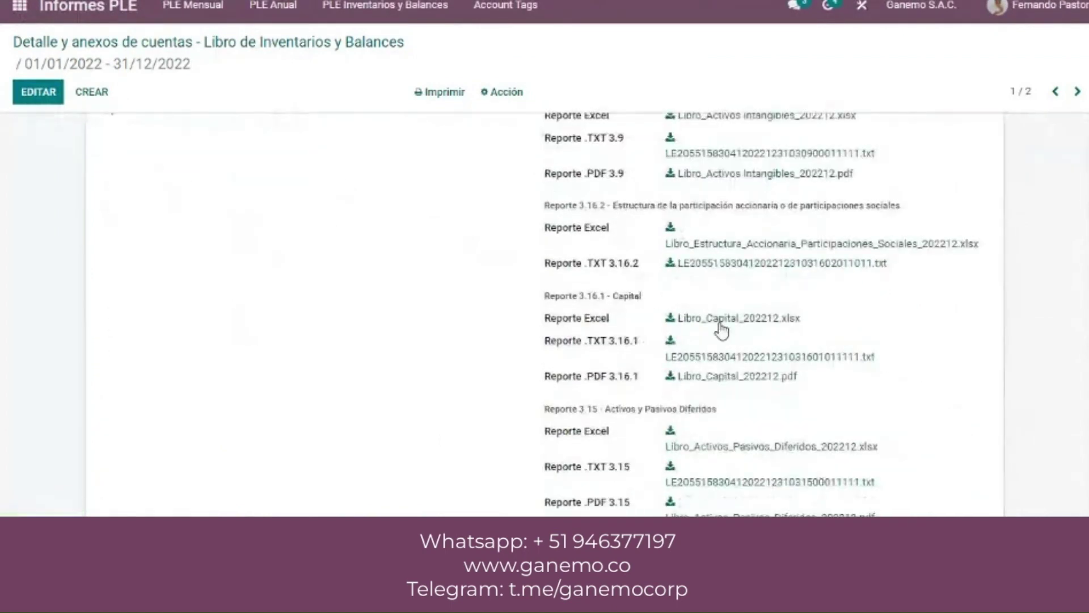
pyautogui.scroll(-4, 722, 329)
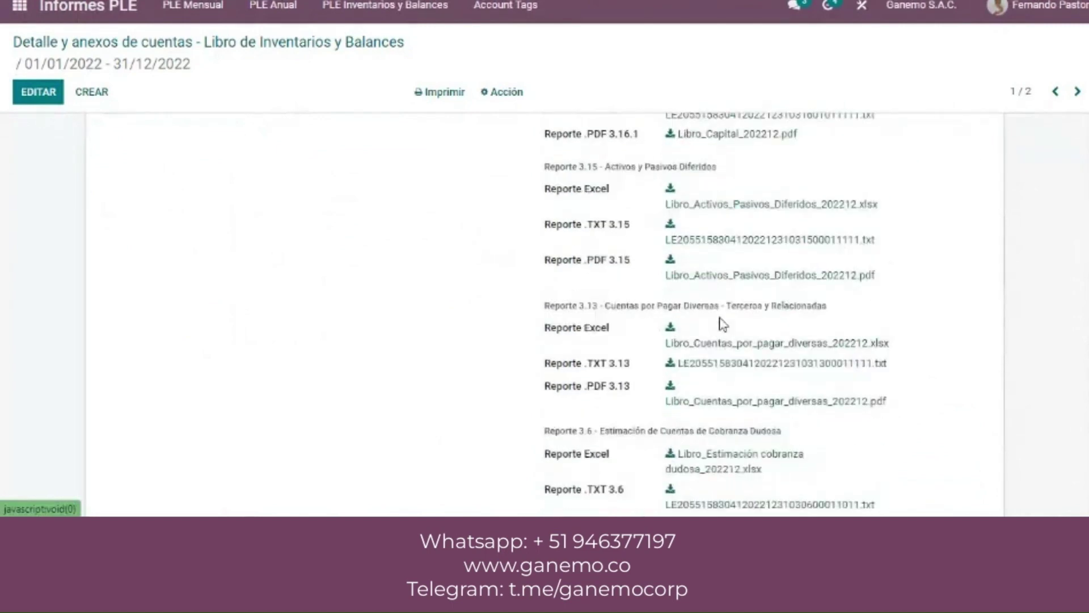
pyautogui.scroll(-4, 723, 324)
pyautogui.scroll(-5, 722, 324)
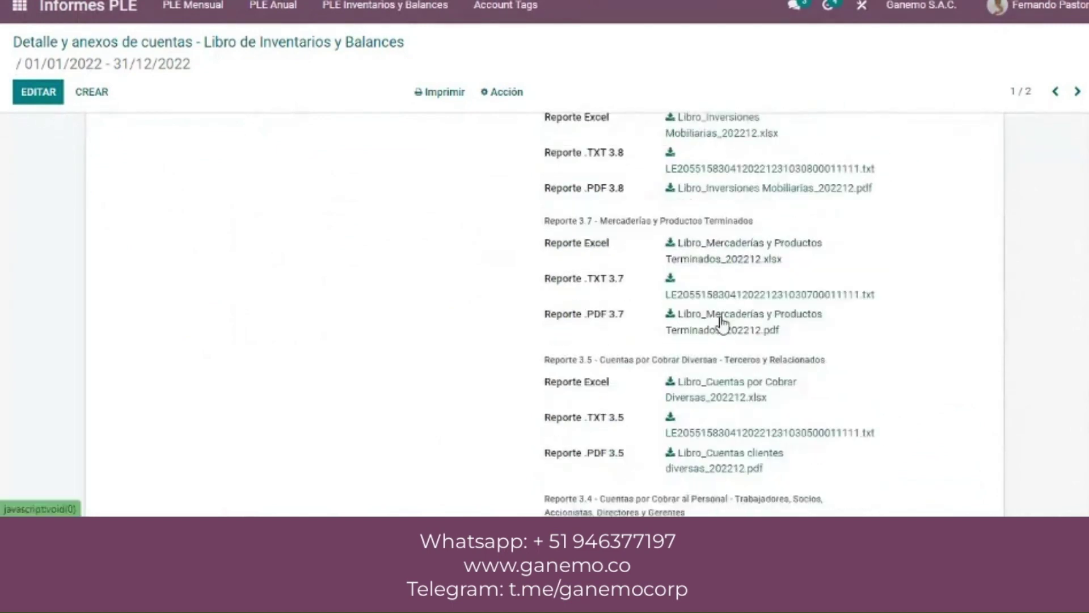
pyautogui.click(722, 311)
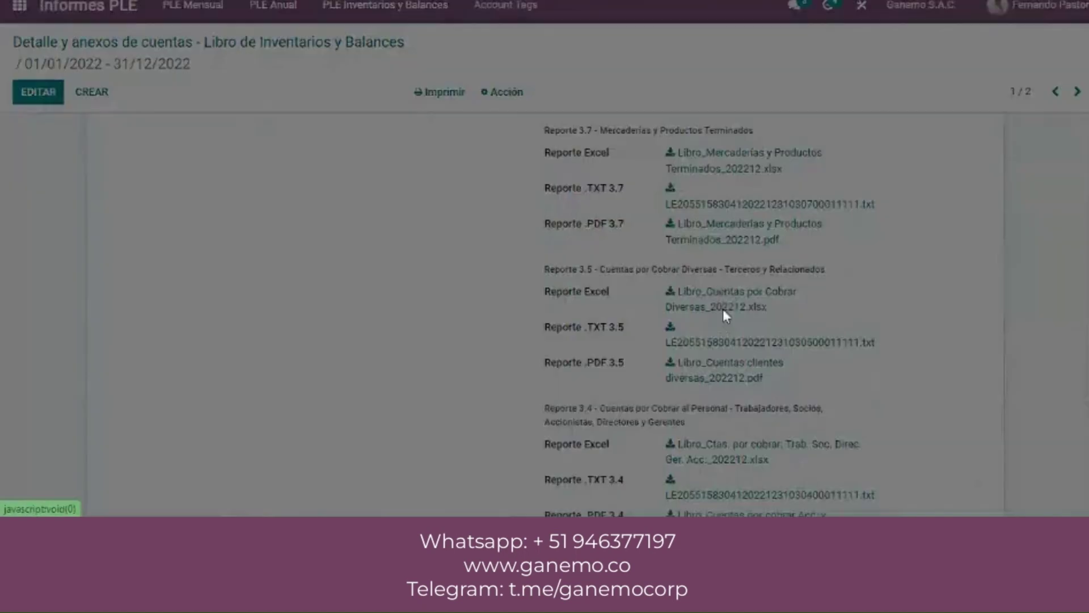
pyautogui.click(87, 489)
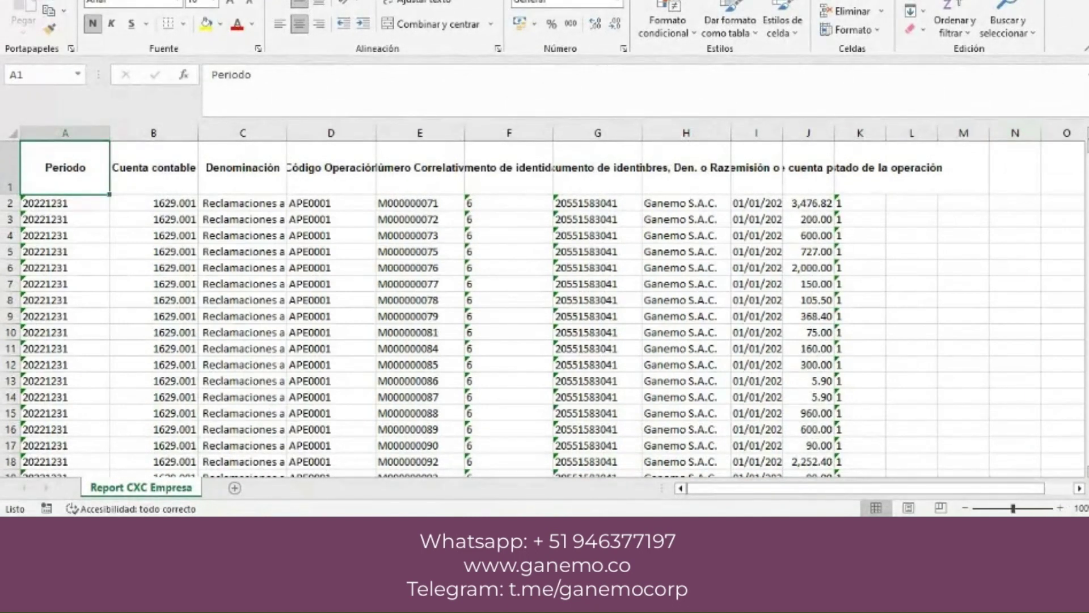
# - Total the account balances in column J with a sum of J2:J41 in cell J42
pyautogui.scroll(-9, 1059, 287)
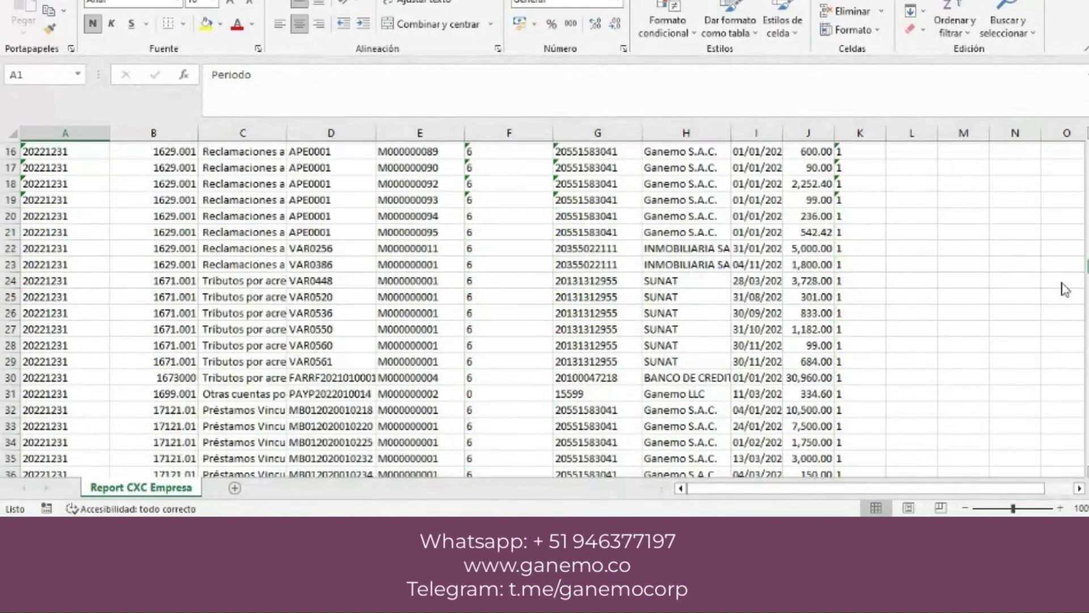
pyautogui.click(780, 390)
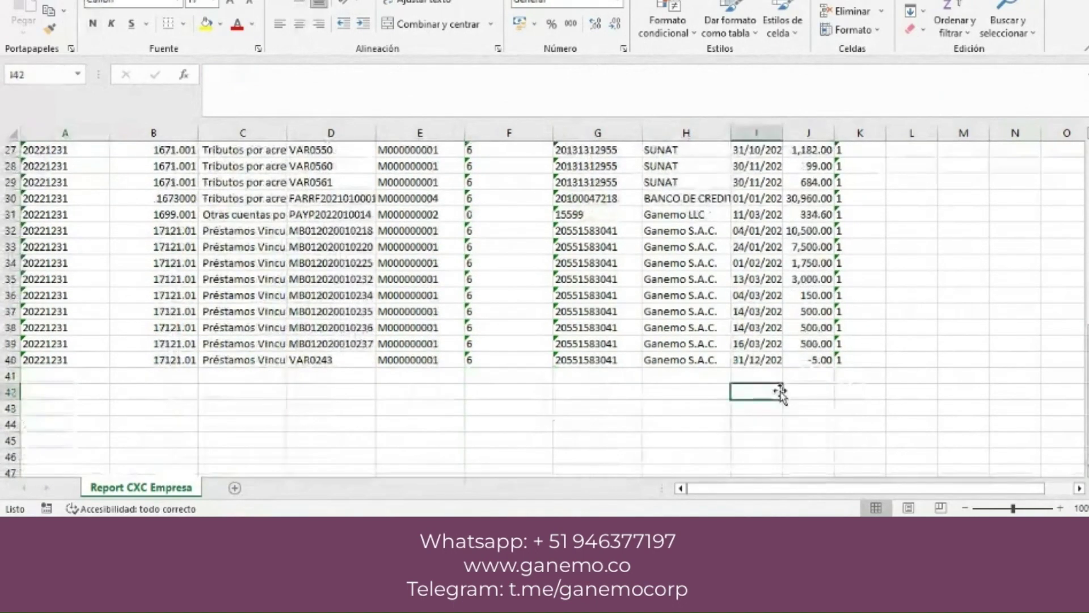
pyautogui.click(793, 391)
pyautogui.click(914, 7)
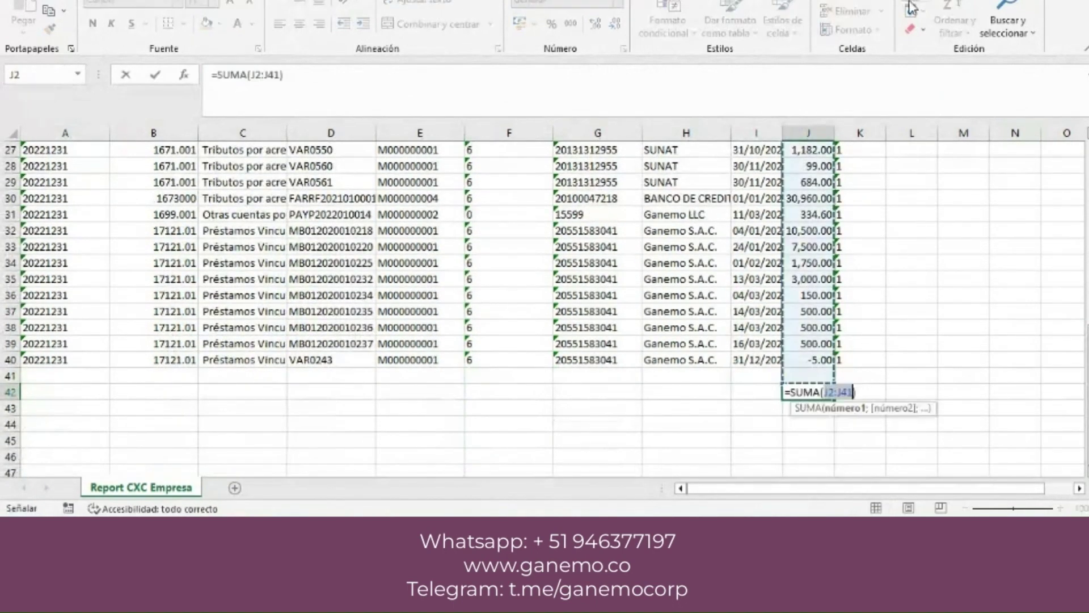
pyautogui.press('Return')
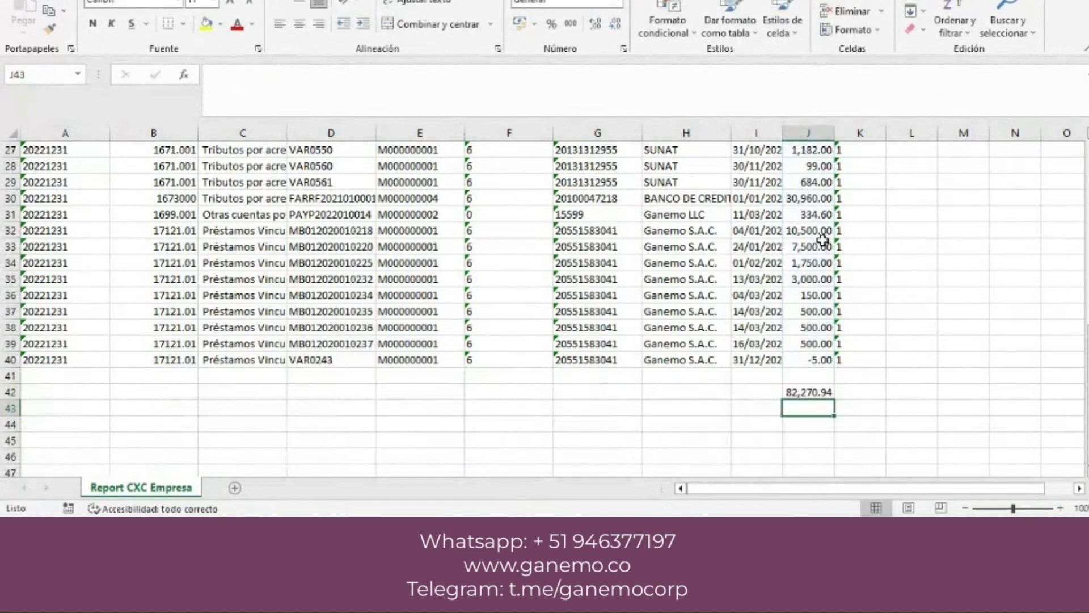
# - Switch to the Reporte_Notas_Anexos workbook and look through its account sections for the sundry receivables accounts, starting at 1629.001 Reclamaciones a terceros - Otras
pyautogui.moveTo(608, 531)
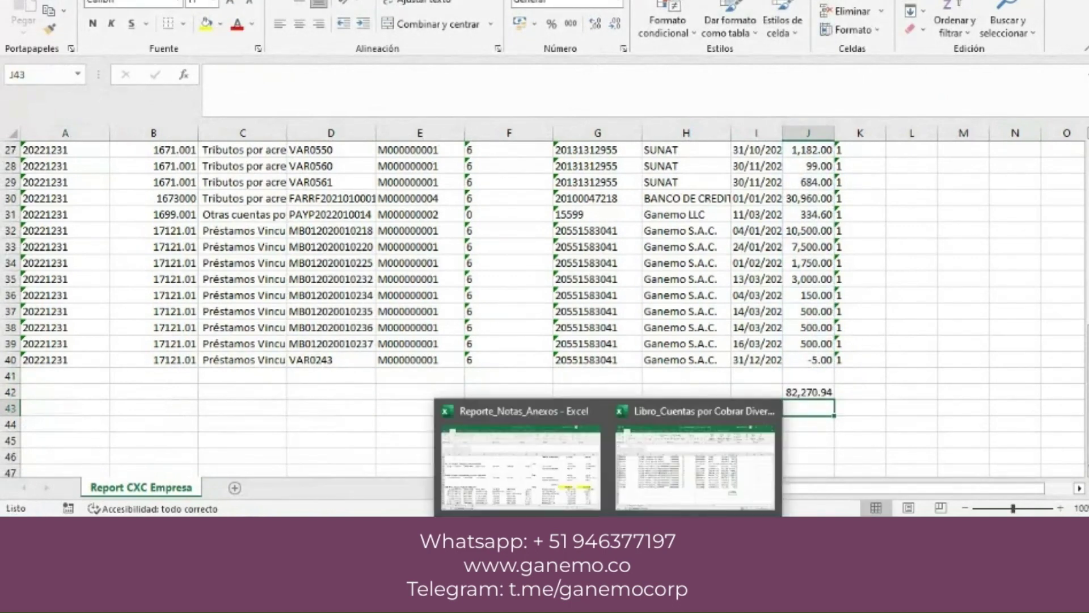
pyautogui.click(670, 457)
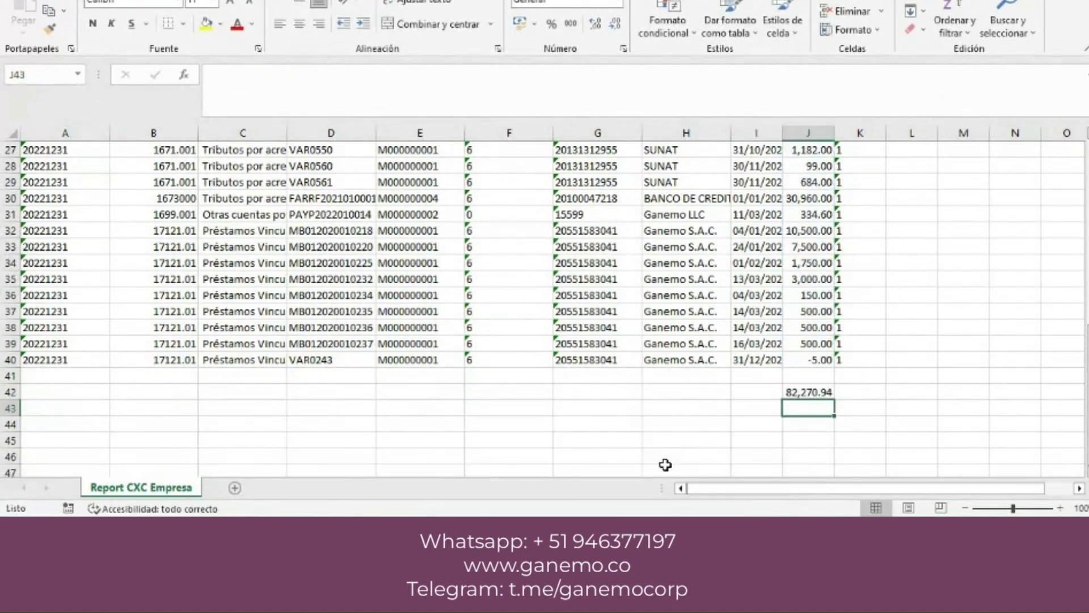
pyautogui.moveTo(608, 531)
pyautogui.click(568, 420)
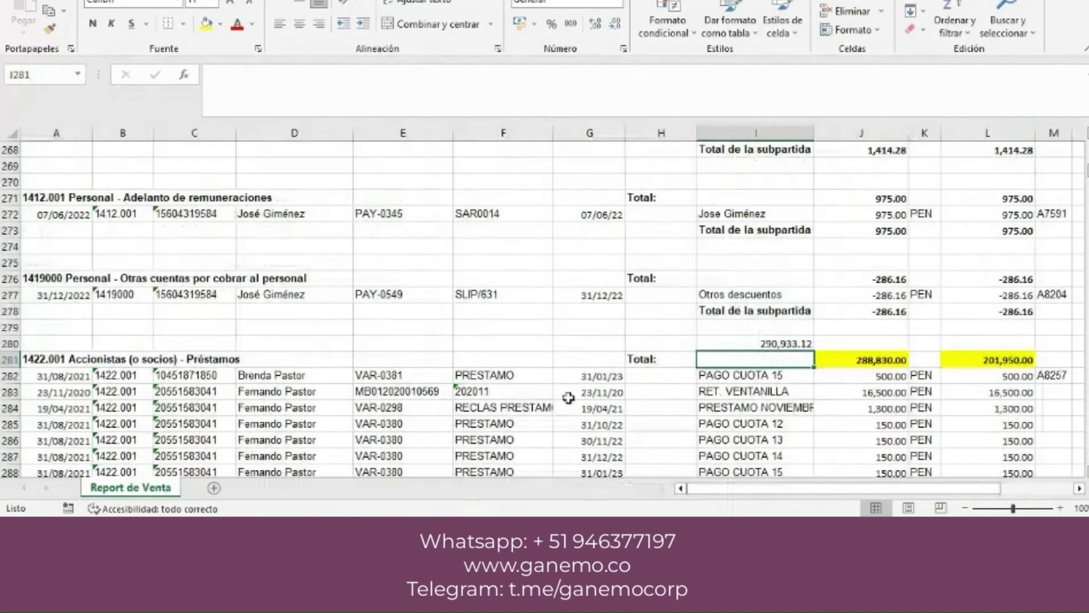
pyautogui.scroll(5, 640, 302)
pyautogui.scroll(-18, 640, 302)
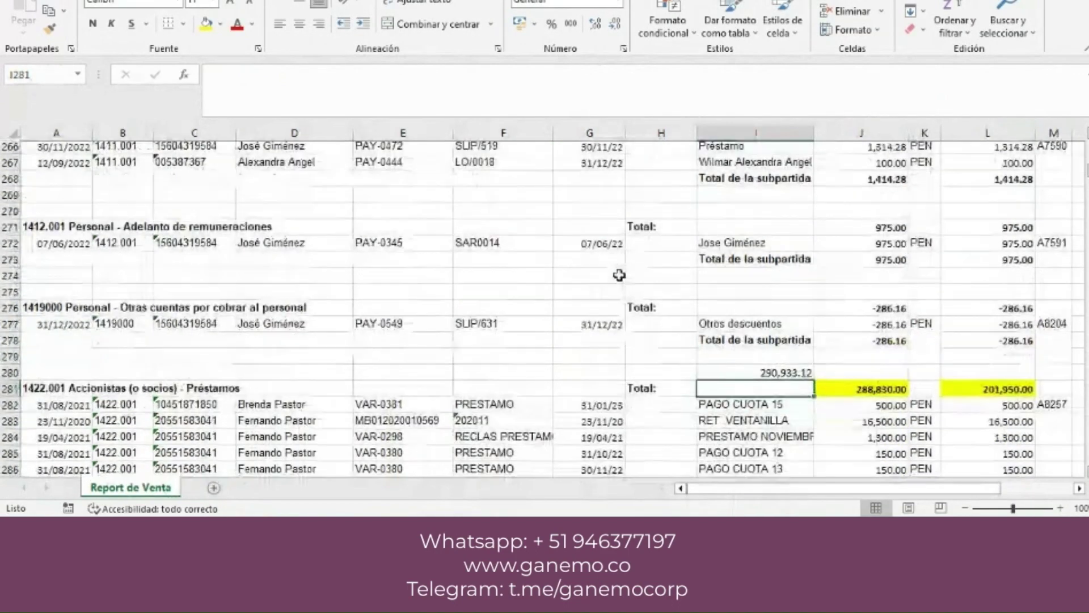
pyautogui.scroll(-19, 432, 210)
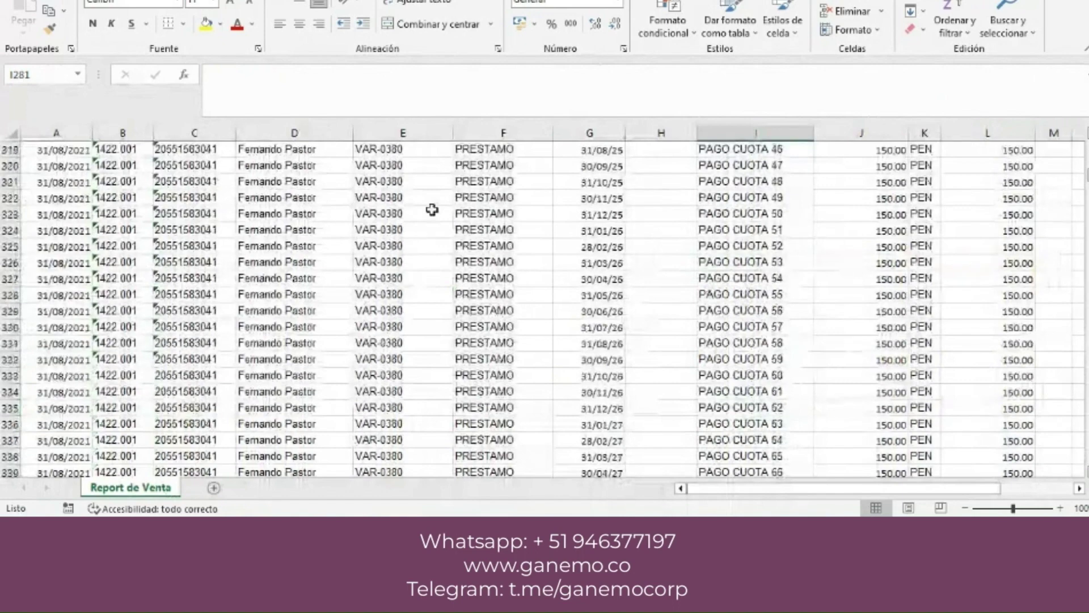
pyautogui.scroll(-16, 505, 255)
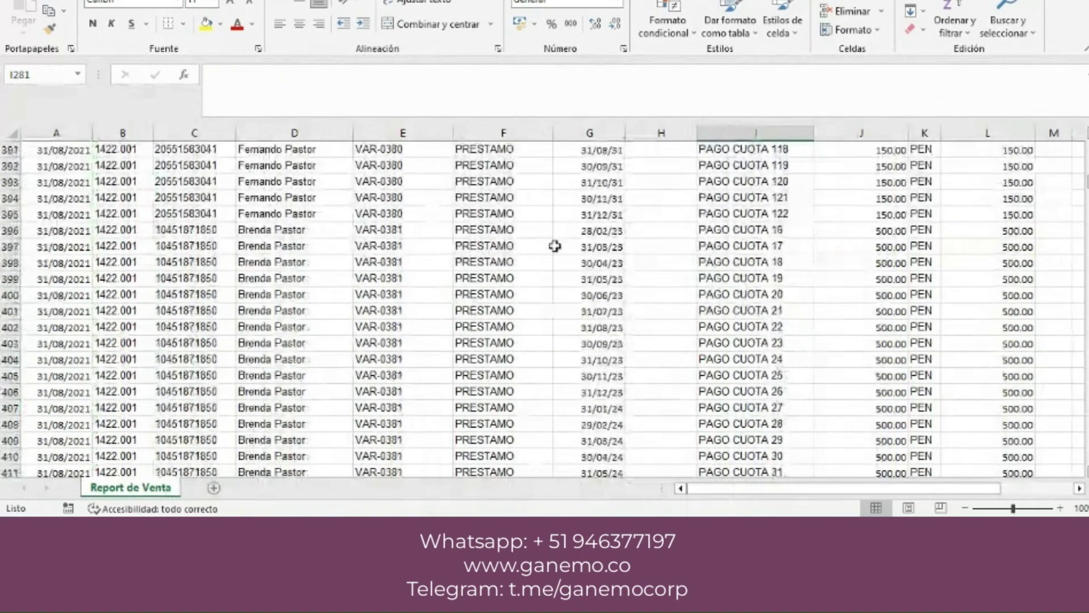
pyautogui.scroll(-20, 545, 306)
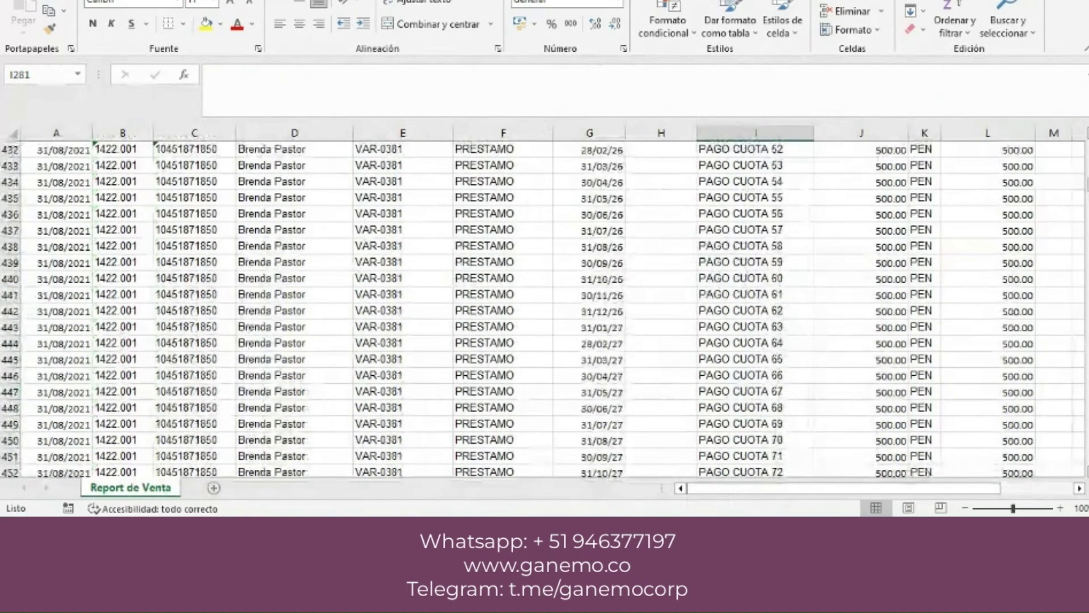
pyautogui.scroll(-20, 1042, 245)
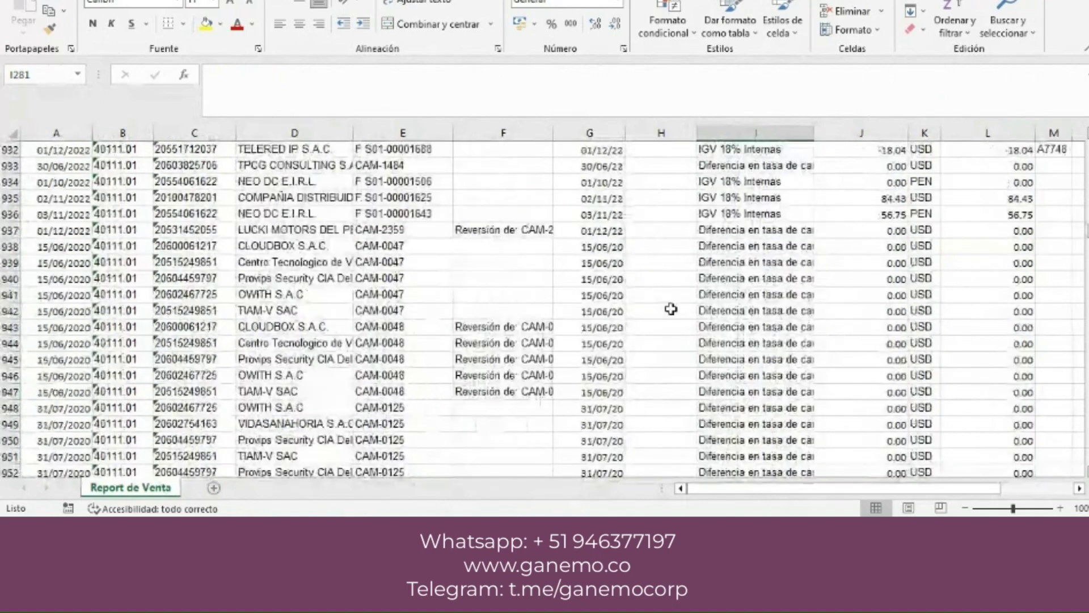
pyautogui.scroll(13, 671, 309)
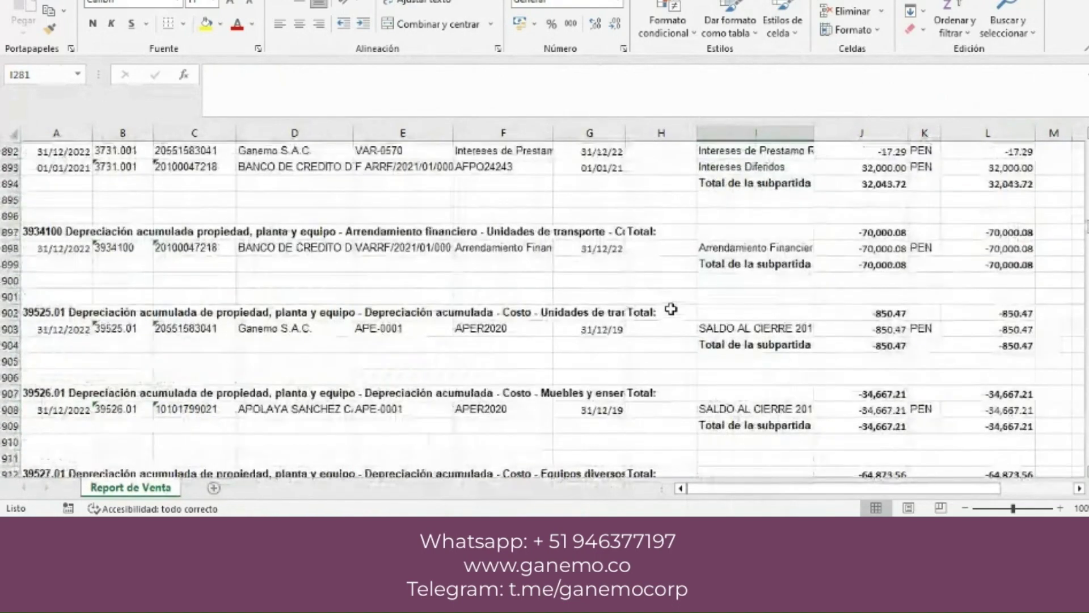
pyautogui.scroll(7, 671, 308)
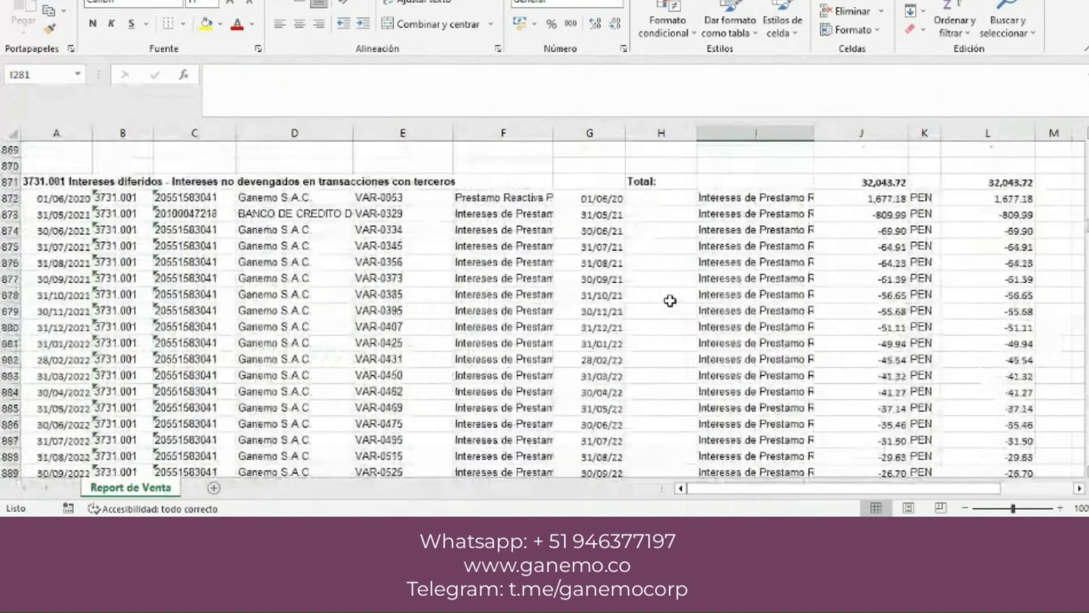
pyautogui.scroll(13, 670, 301)
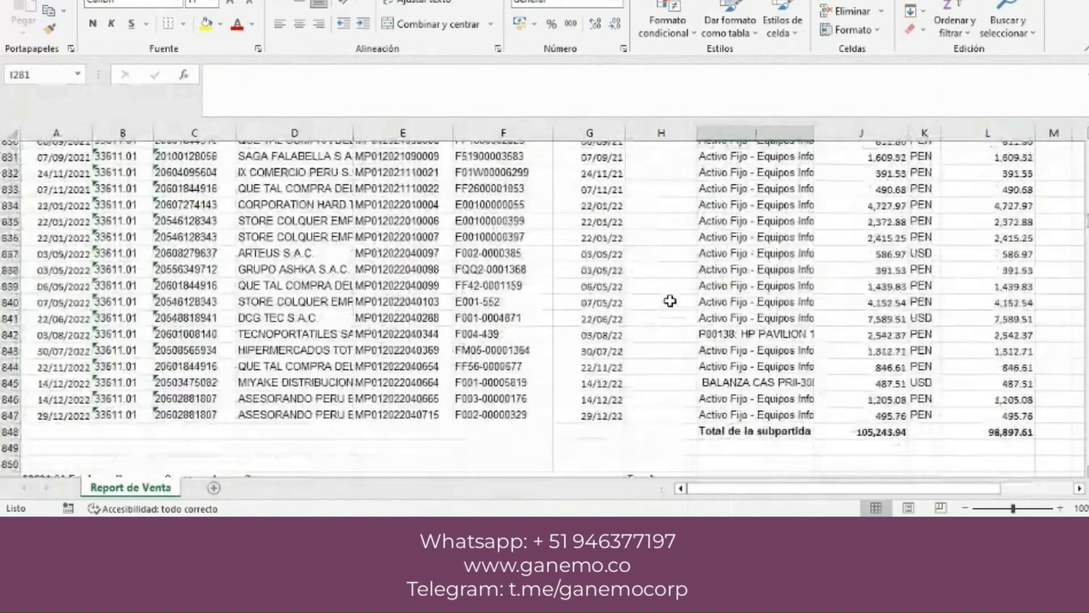
pyautogui.scroll(3, 670, 301)
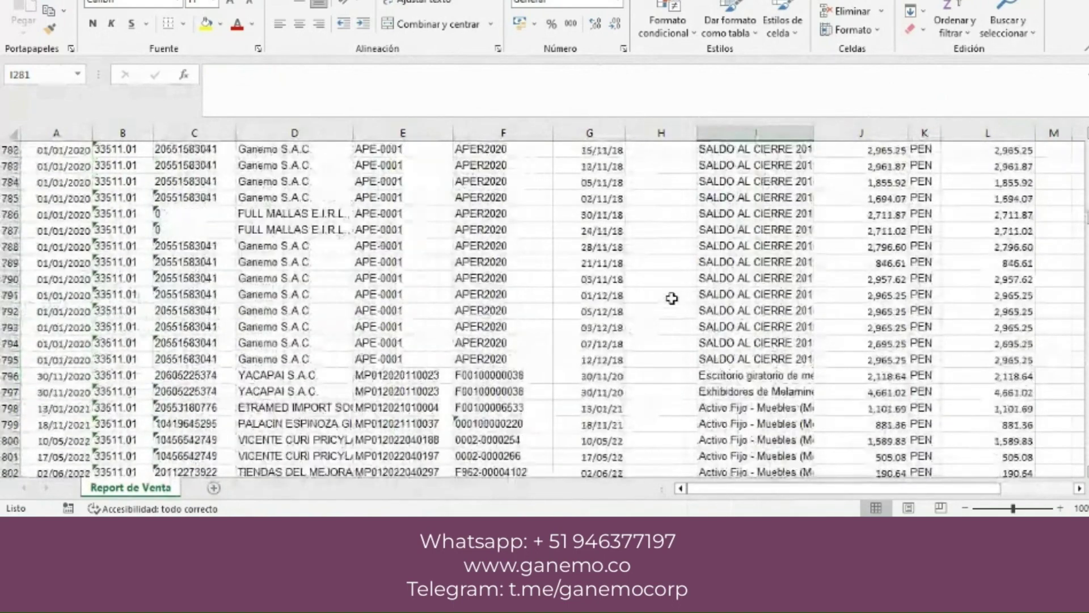
pyautogui.scroll(7, 672, 296)
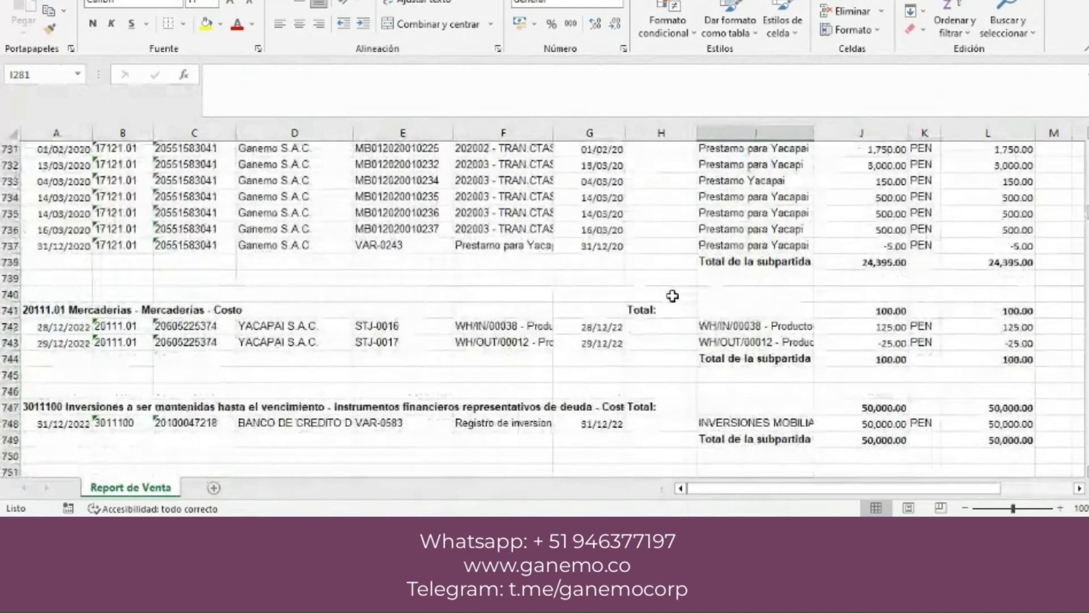
pyautogui.scroll(4, 673, 295)
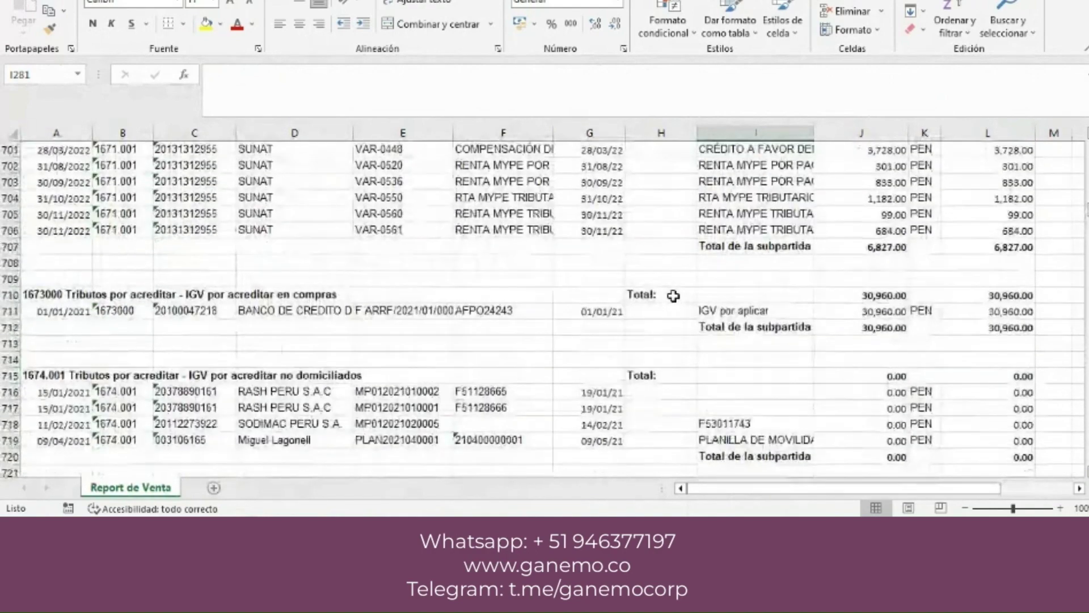
pyautogui.scroll(12, 674, 295)
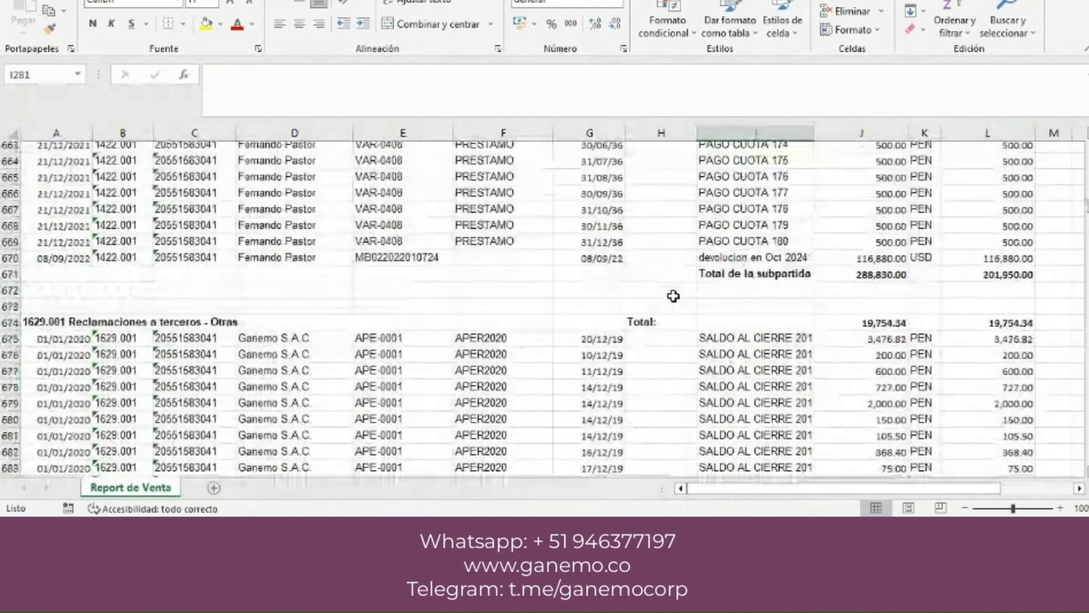
pyautogui.scroll(4, 674, 295)
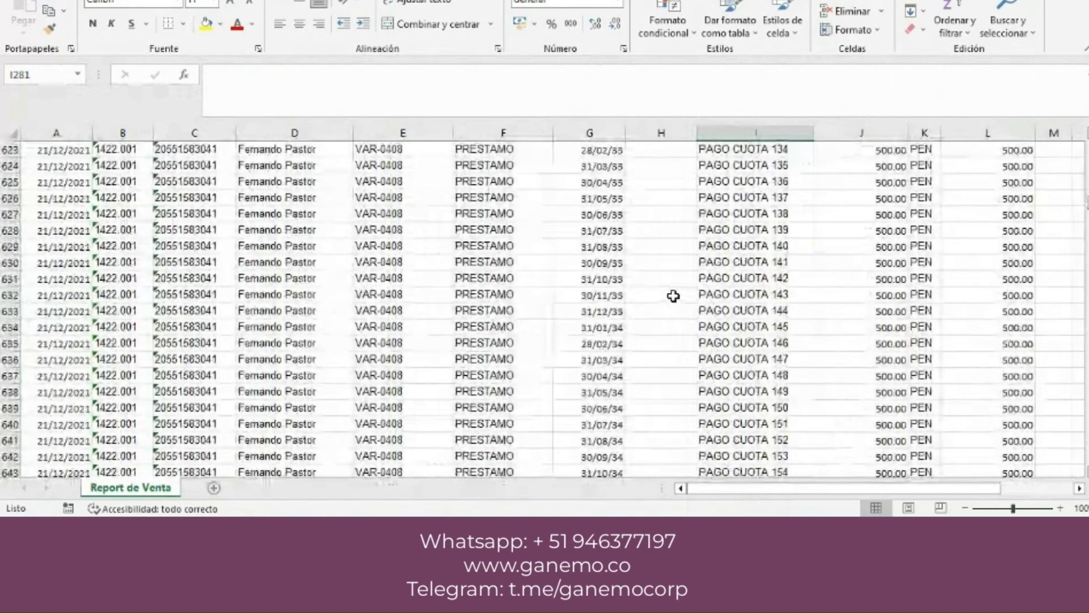
pyautogui.scroll(8, 674, 296)
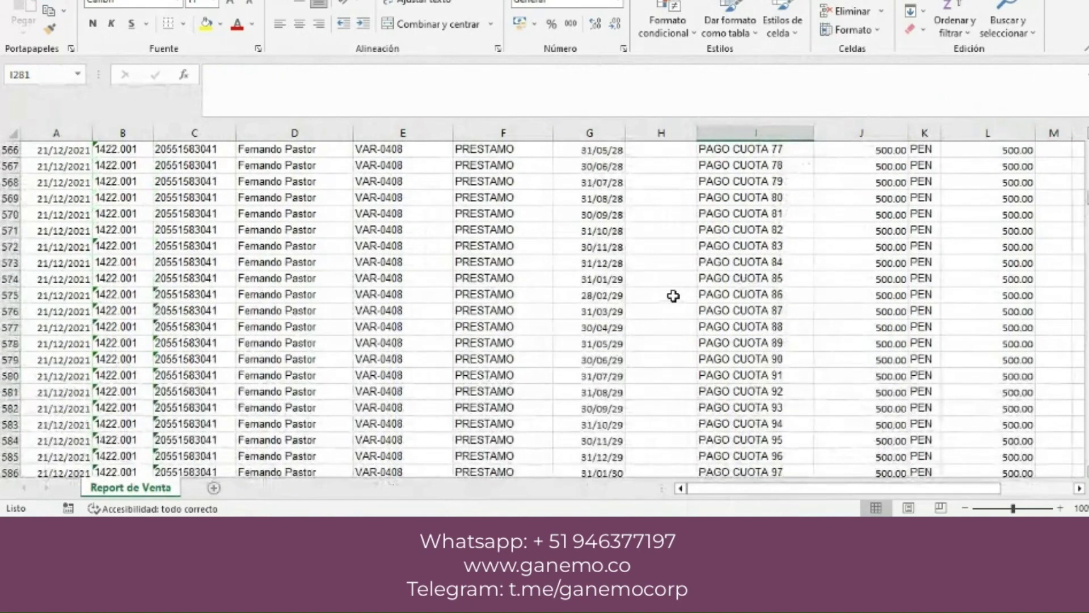
pyautogui.scroll(4, 677, 292)
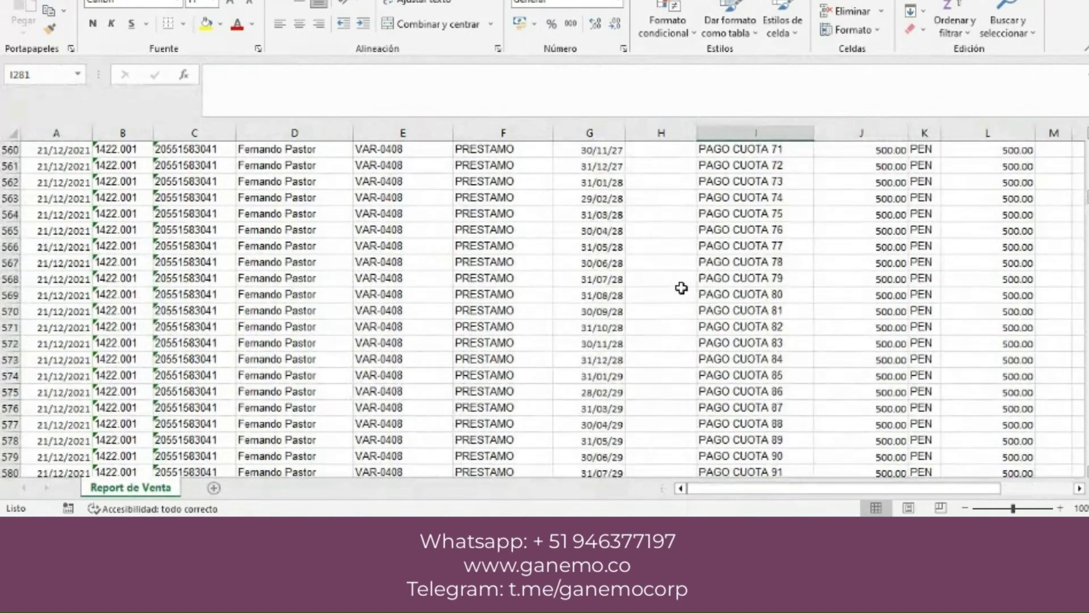
pyautogui.scroll(-16, 682, 288)
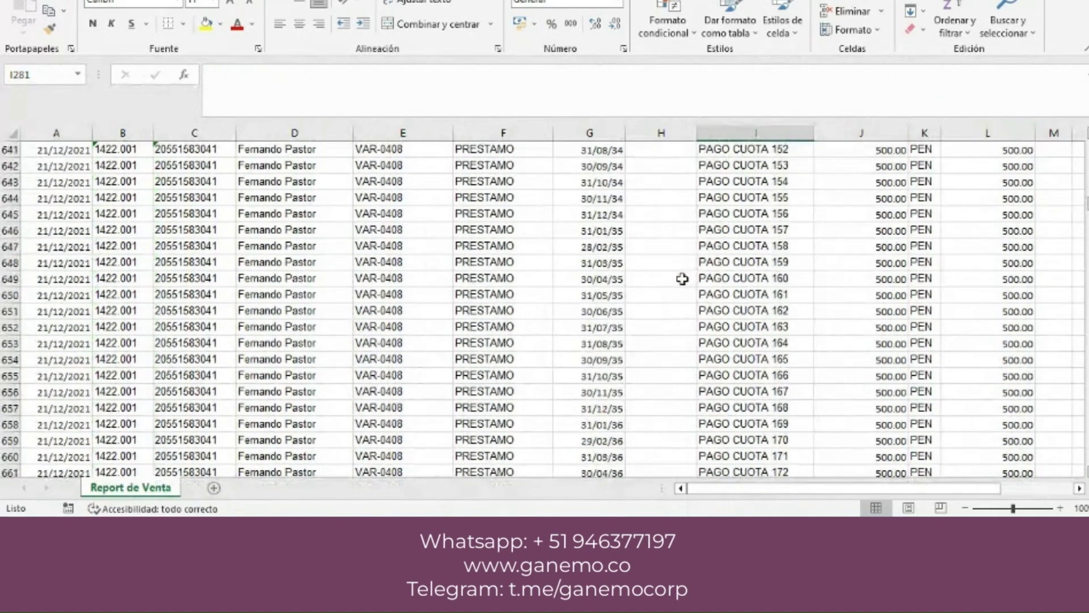
pyautogui.scroll(-5, 684, 280)
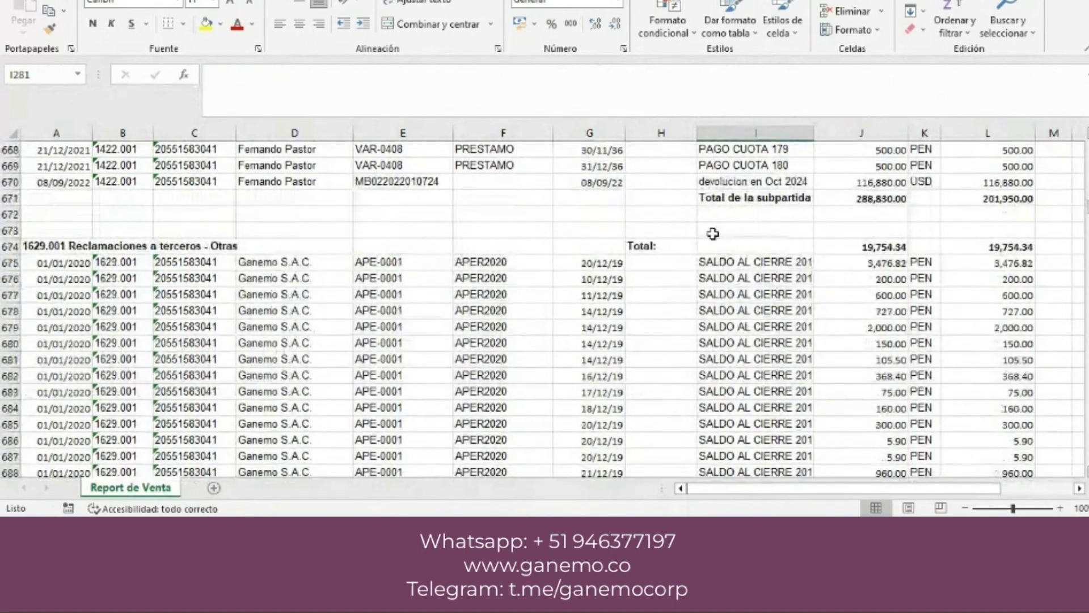
# - Start a formula in cell I673 that adds the account totals J674, J700 and J715 of the sundry receivables sections
pyautogui.click(713, 233)
pyautogui.write('+')
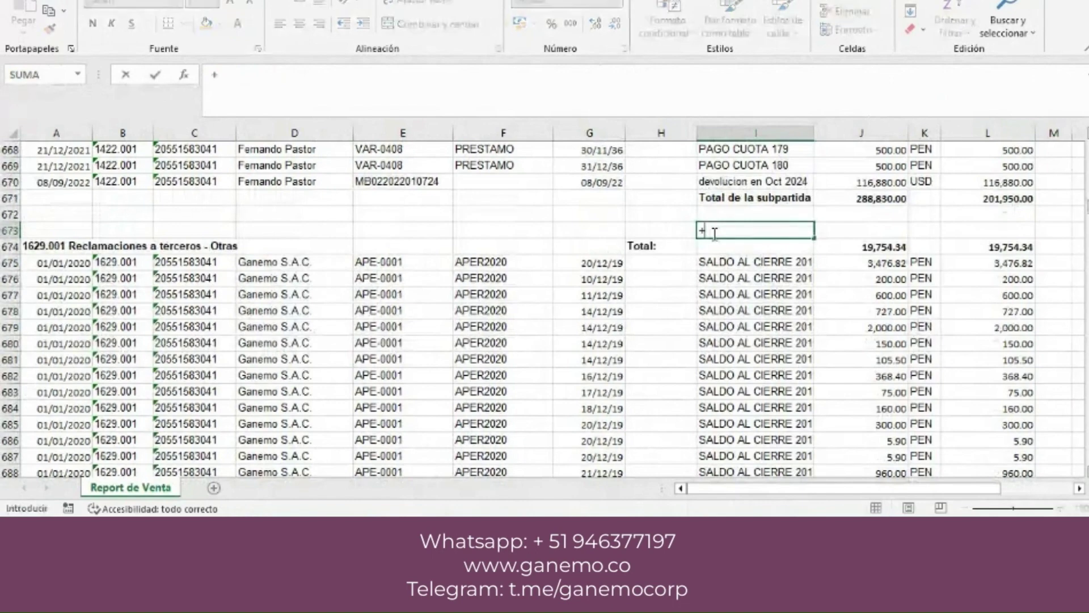
pyautogui.scroll(-5, 715, 233)
pyautogui.scroll(5, 714, 233)
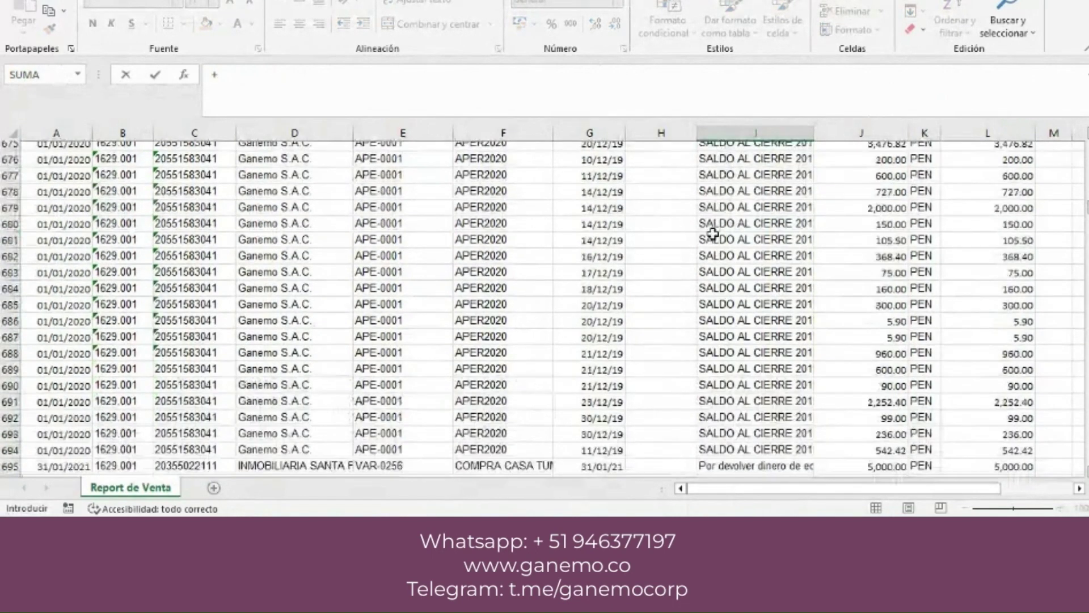
pyautogui.click(851, 246)
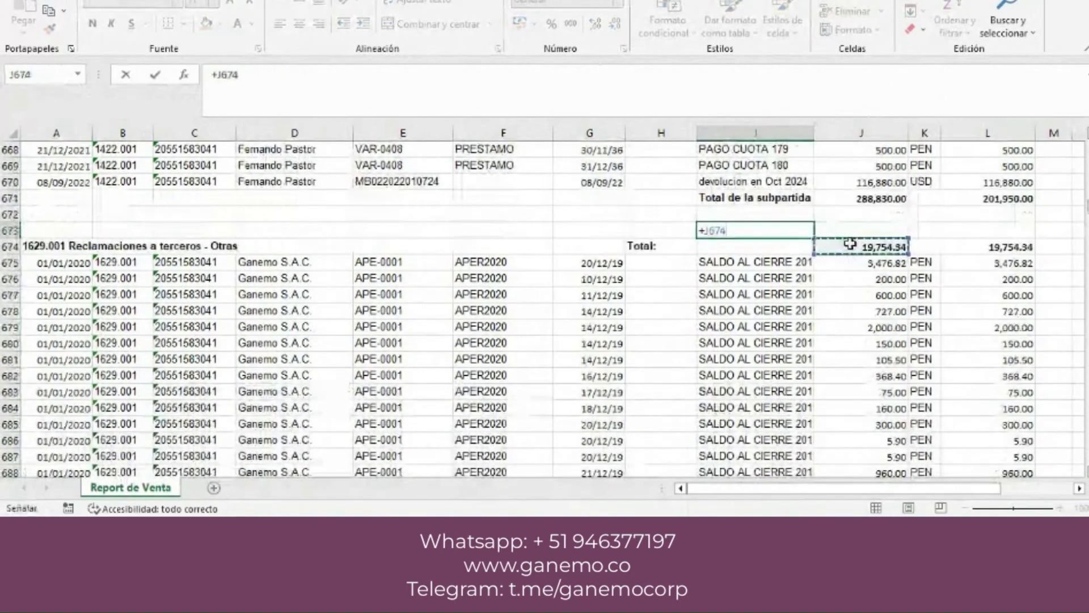
pyautogui.write('+')
pyautogui.scroll(-7, 851, 276)
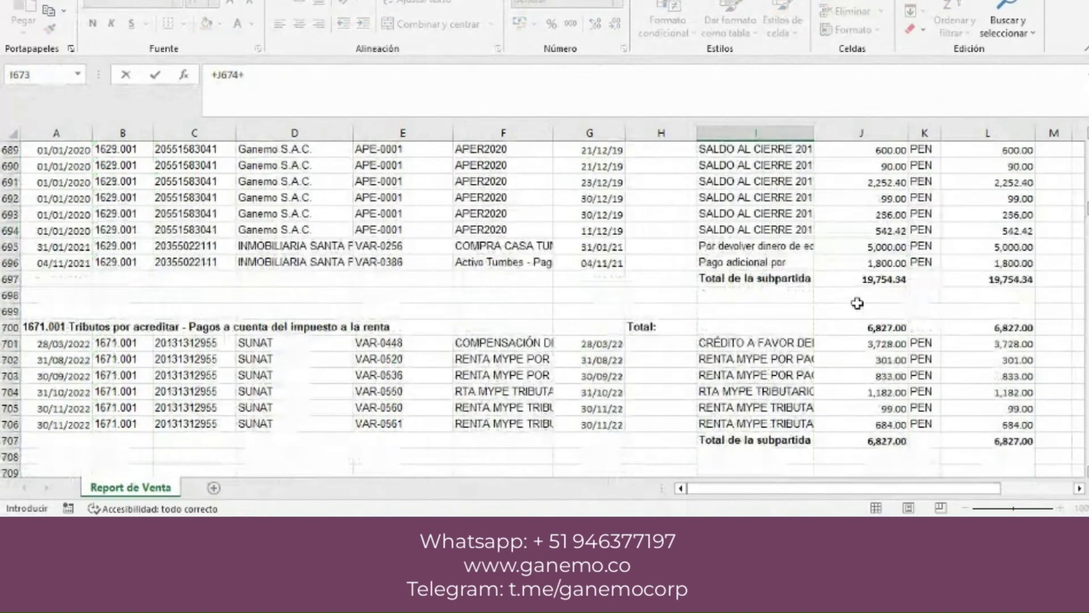
pyautogui.click(866, 329)
pyautogui.write('+')
pyautogui.scroll(-3, 866, 330)
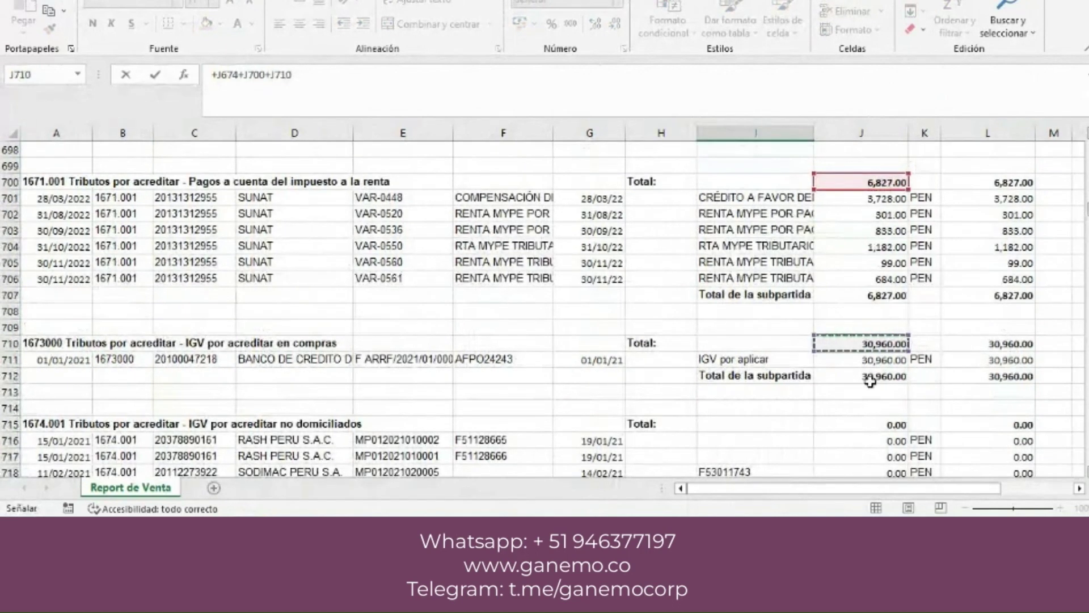
pyautogui.click(877, 422)
pyautogui.write('+')
pyautogui.scroll(-4, 878, 417)
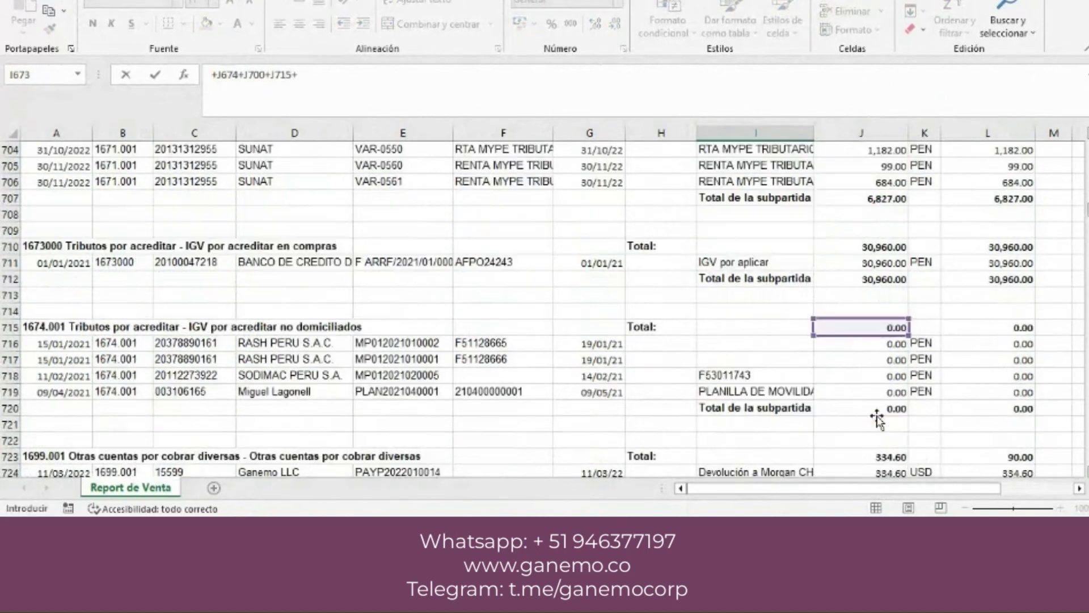
# - Complete the I673 formula with the totals J723 and J728, leaving out the 20111.01 Mercaderías section
pyautogui.click(872, 360)
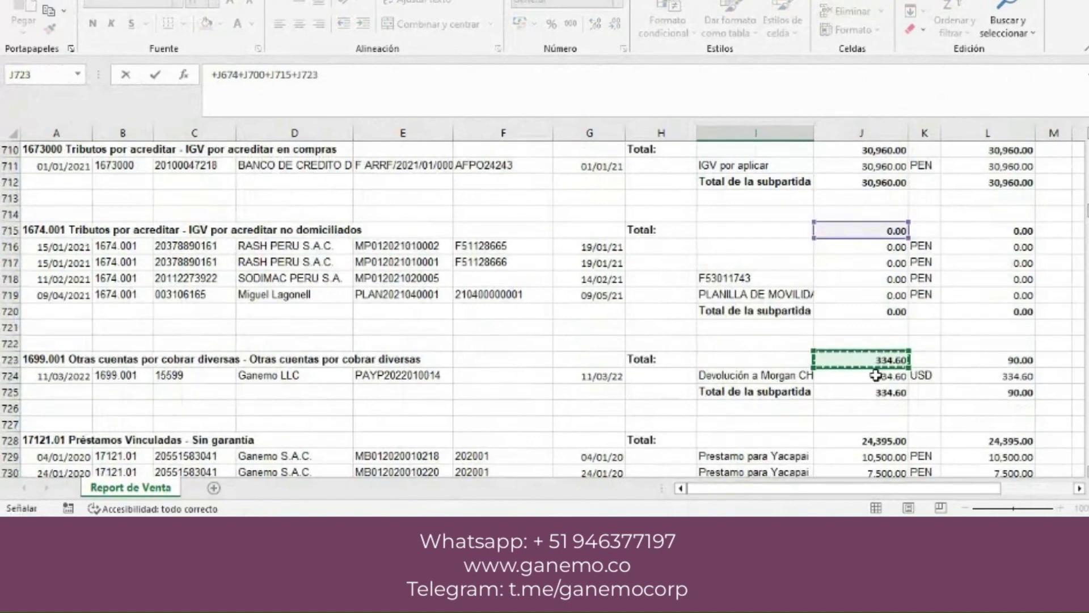
pyautogui.write('+')
pyautogui.click(875, 438)
pyautogui.write('+J728')
pyautogui.scroll(-4, 875, 438)
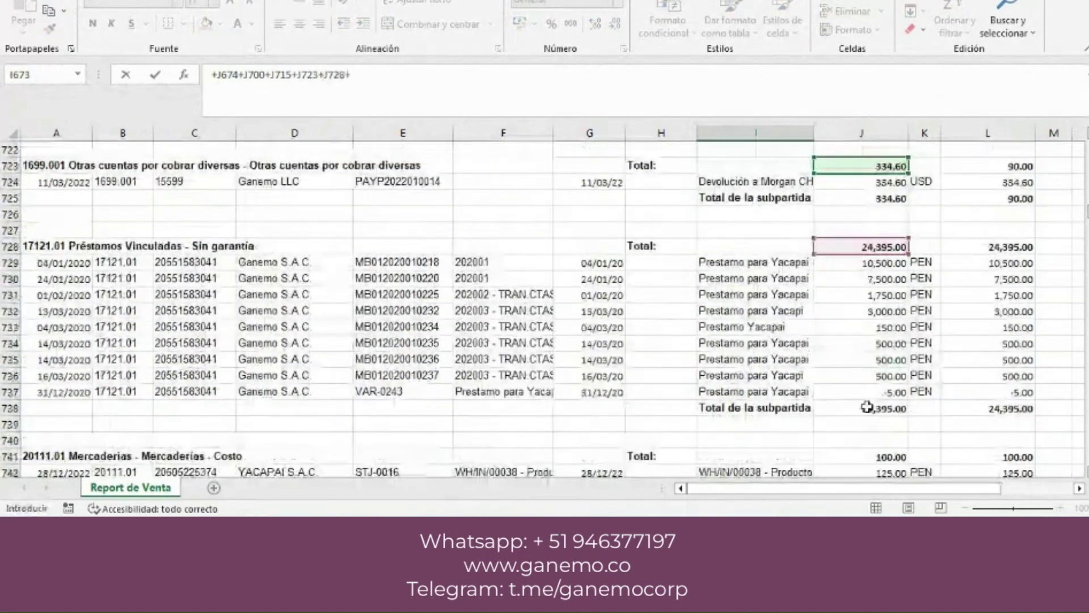
pyautogui.click(875, 454)
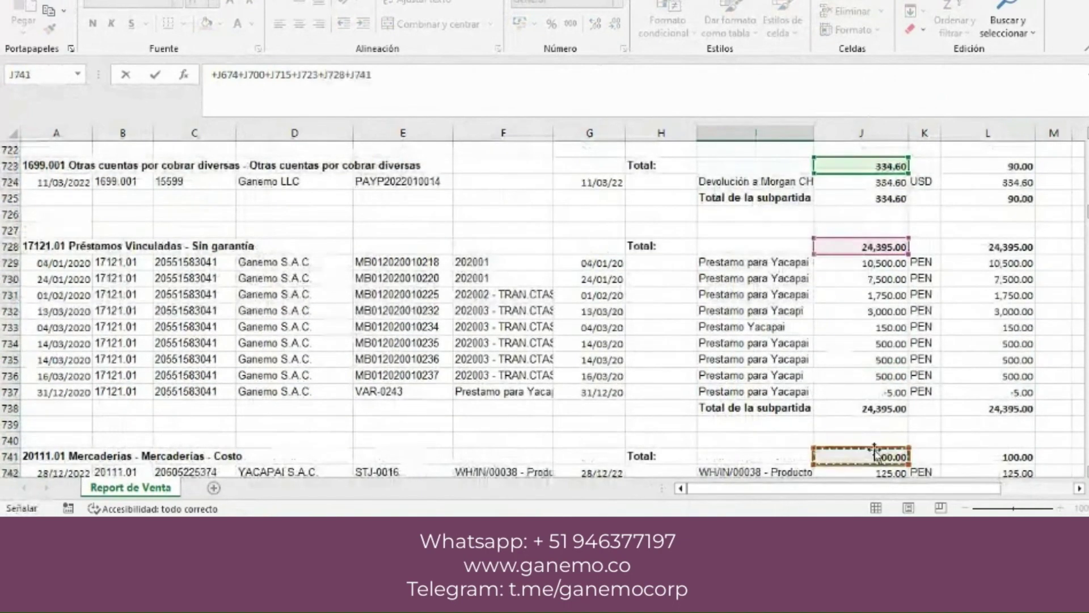
pyautogui.press('BackSpace')
pyautogui.press('BackSpace')
pyautogui.press('BackSpace')
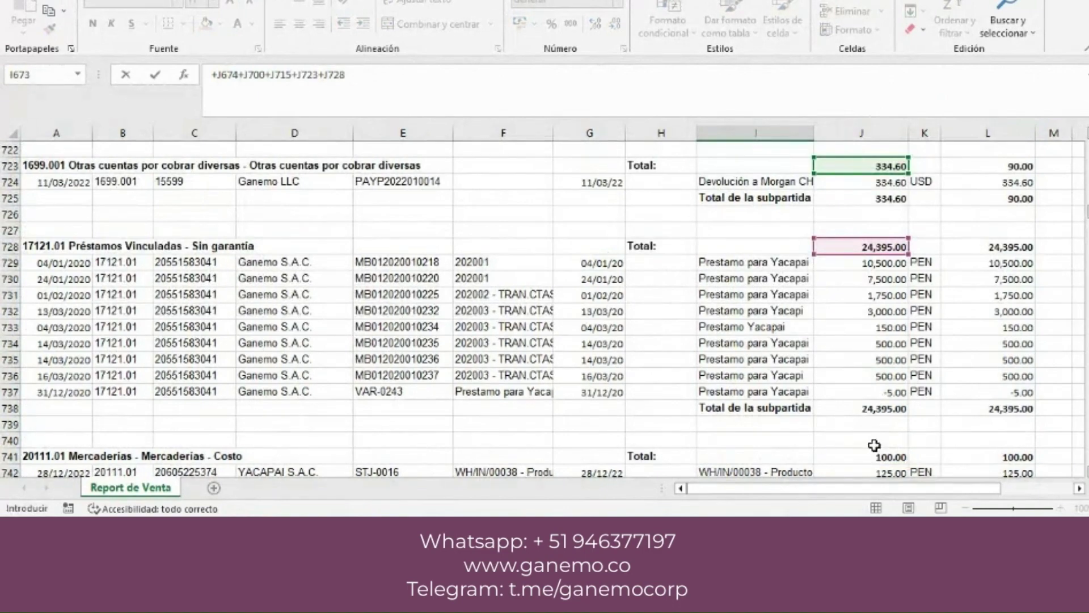
pyautogui.press('Return')
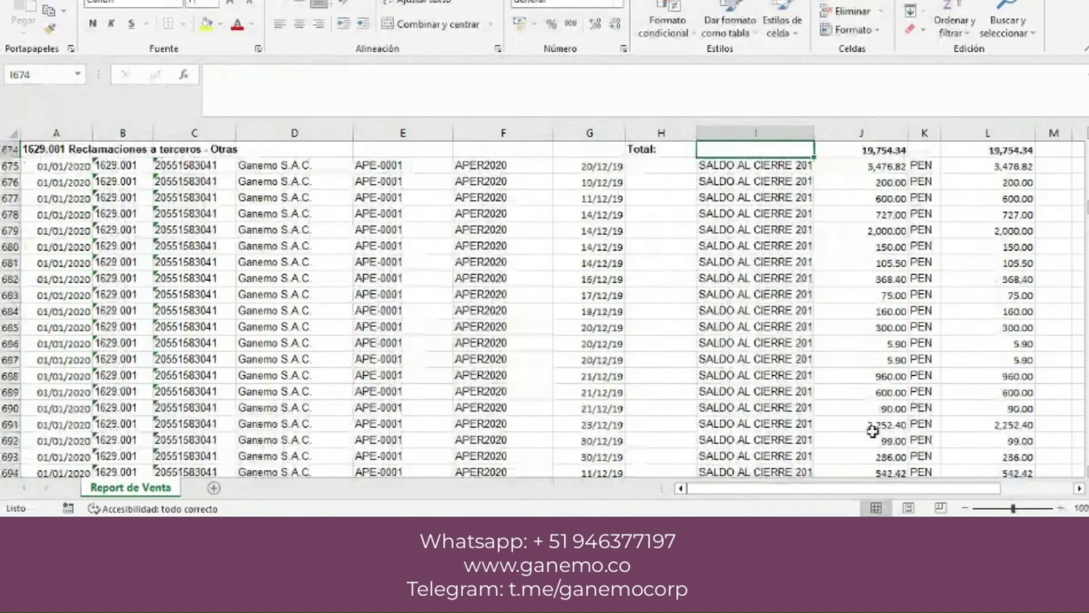
pyautogui.scroll(2, 830, 352)
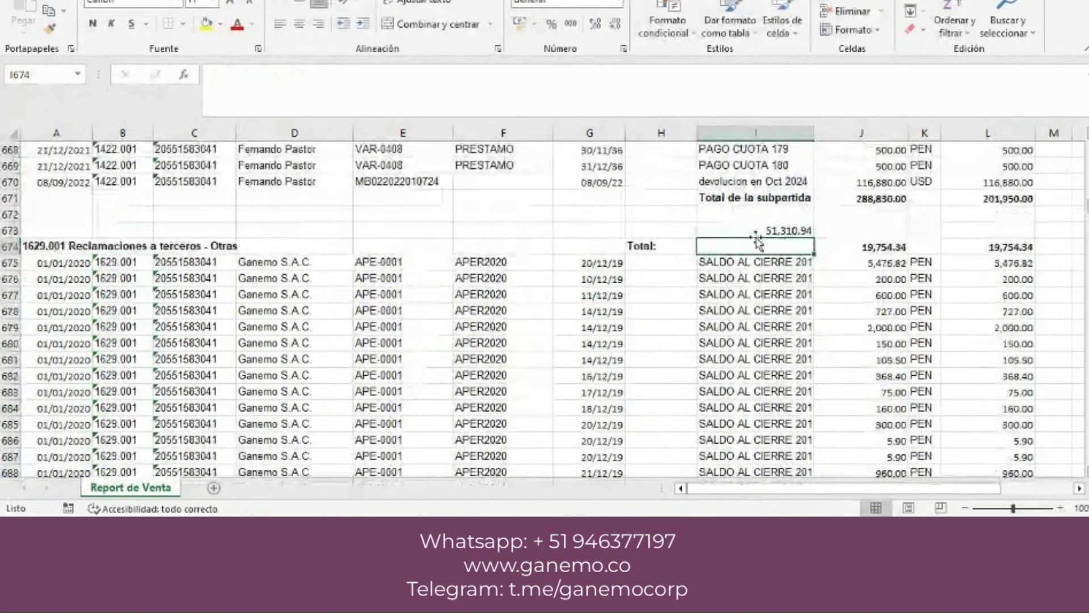
# - Compare the I673 total with the sum in J42 of the Libro_Cuentas por Cobrar Diversas workbook and return to Reporte_Notas_Anexos
pyautogui.click(758, 231)
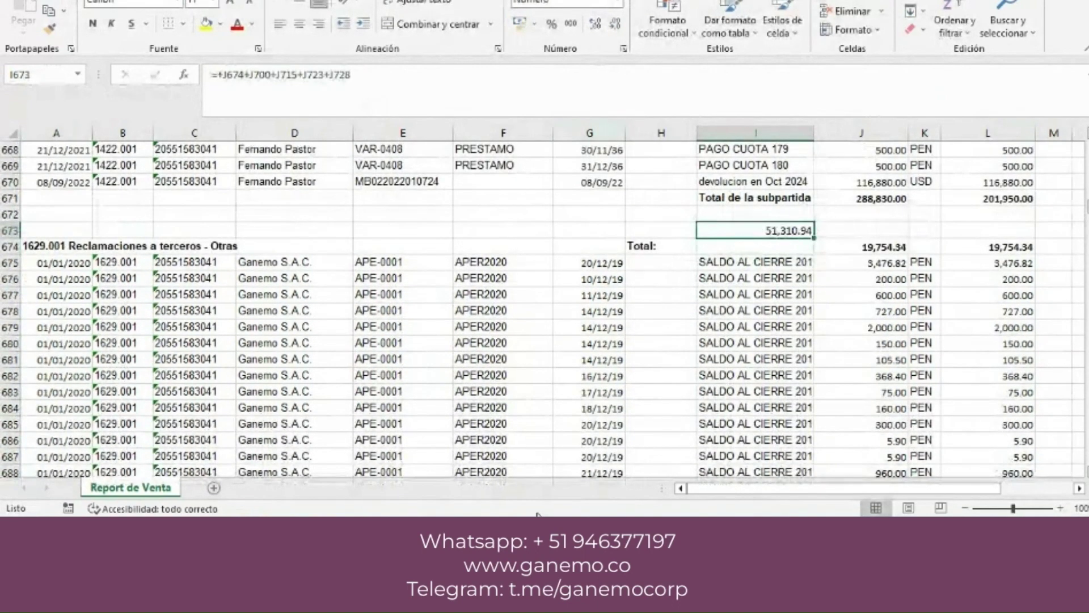
pyautogui.click(608, 601)
pyautogui.moveTo(622, 470)
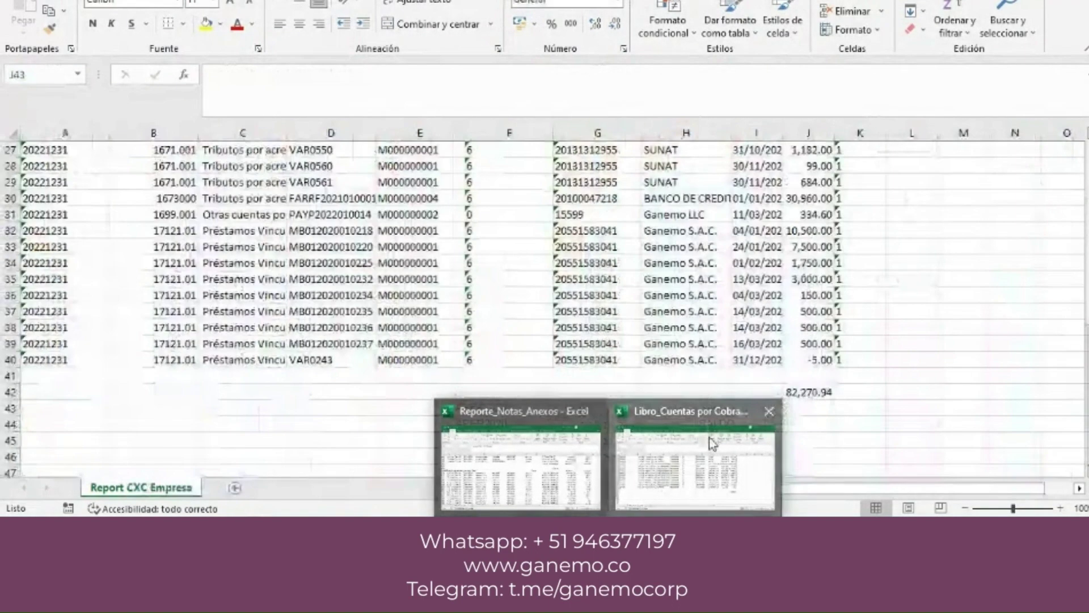
pyautogui.click(704, 442)
pyautogui.click(822, 397)
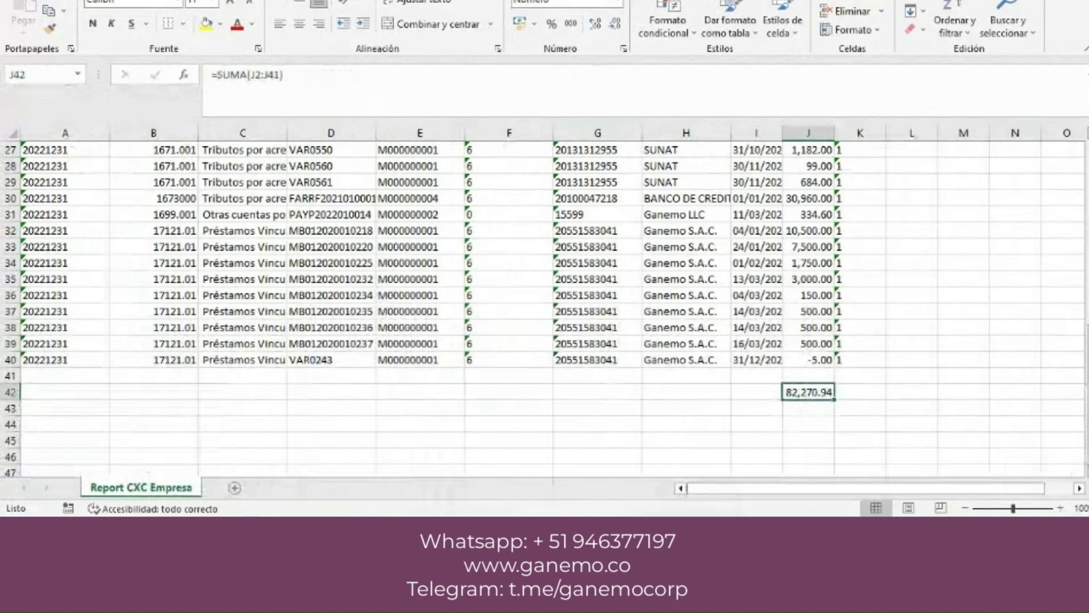
pyautogui.click(645, 457)
pyautogui.click(564, 463)
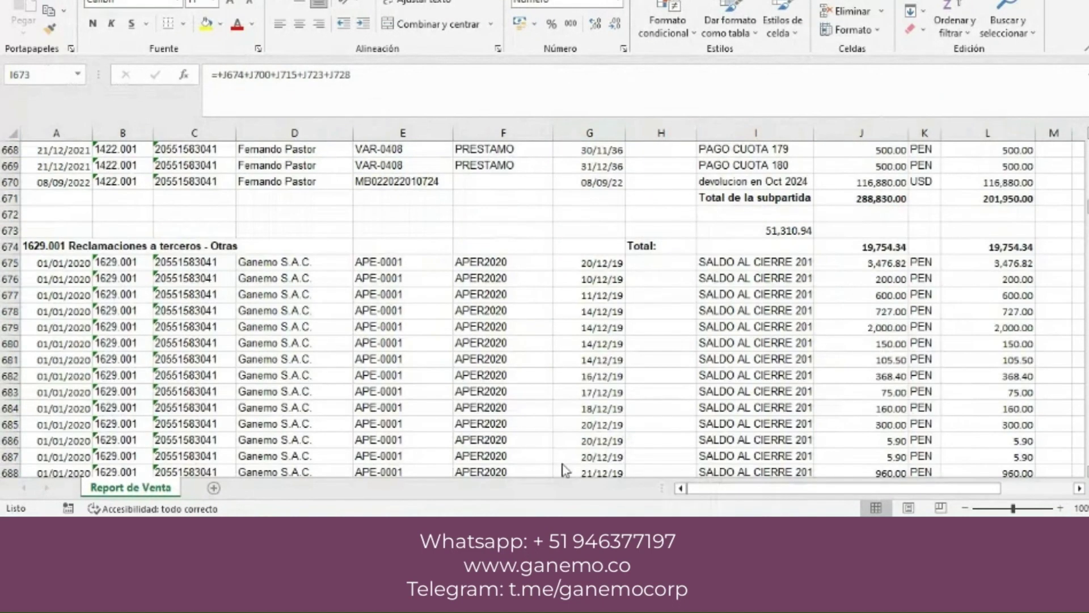
# - Add the missing 1673000 IGV por acreditar en compras total, J710, to the formula in I673
pyautogui.click(448, 103)
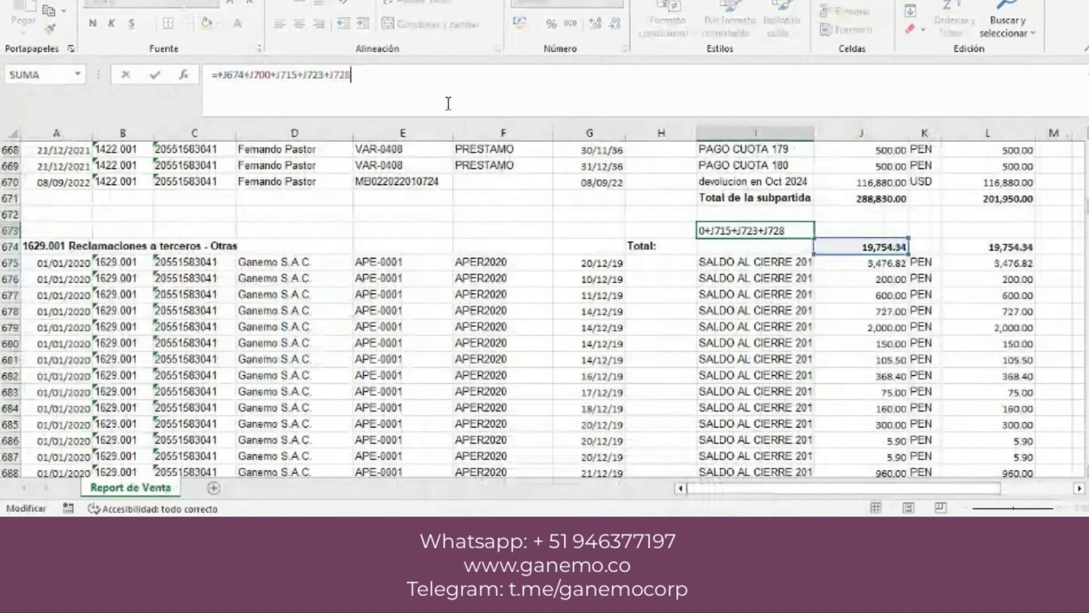
pyautogui.write('+')
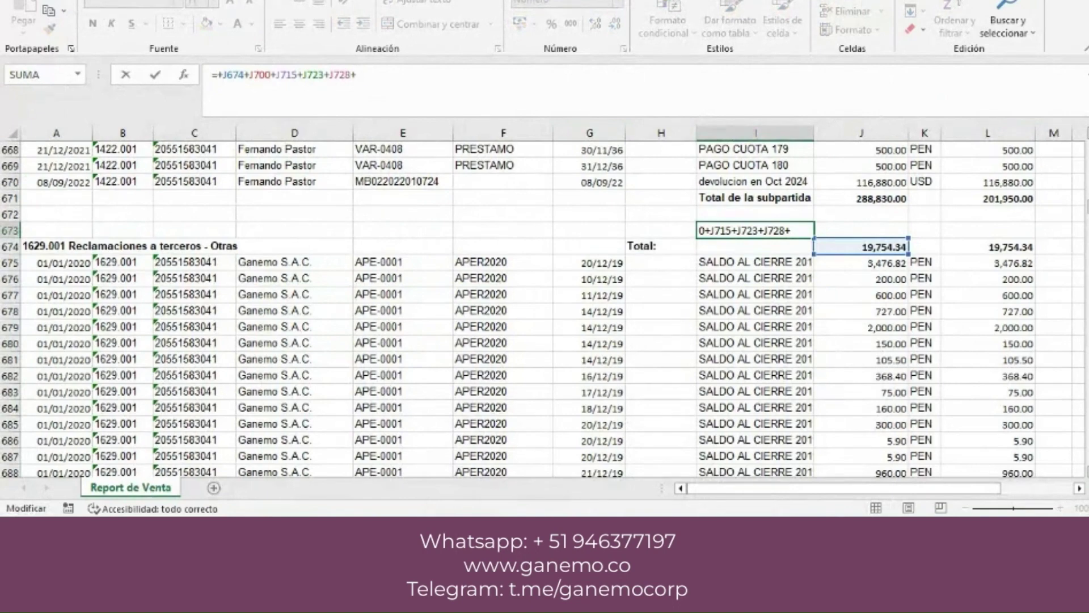
pyautogui.scroll(4, 543, 309)
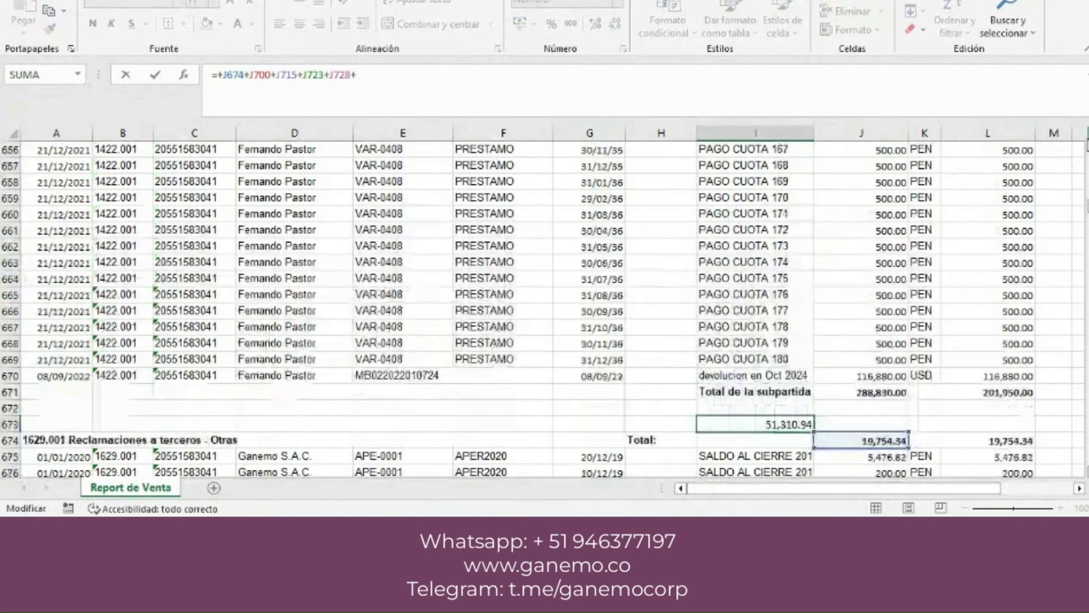
pyautogui.scroll(5, 543, 309)
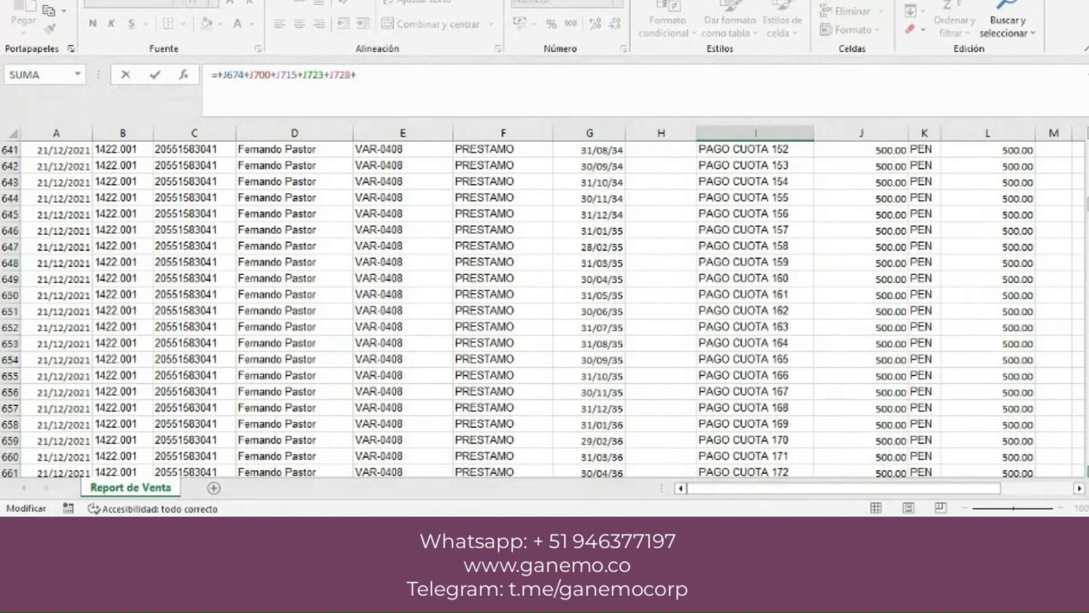
pyautogui.scroll(-9, 542, 309)
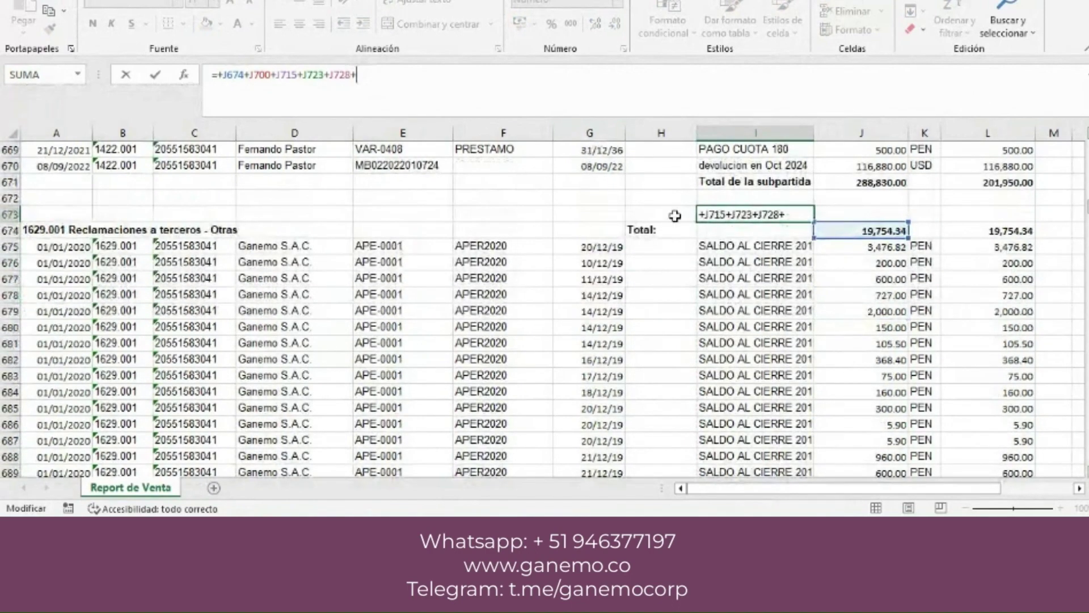
pyautogui.scroll(-11, 801, 304)
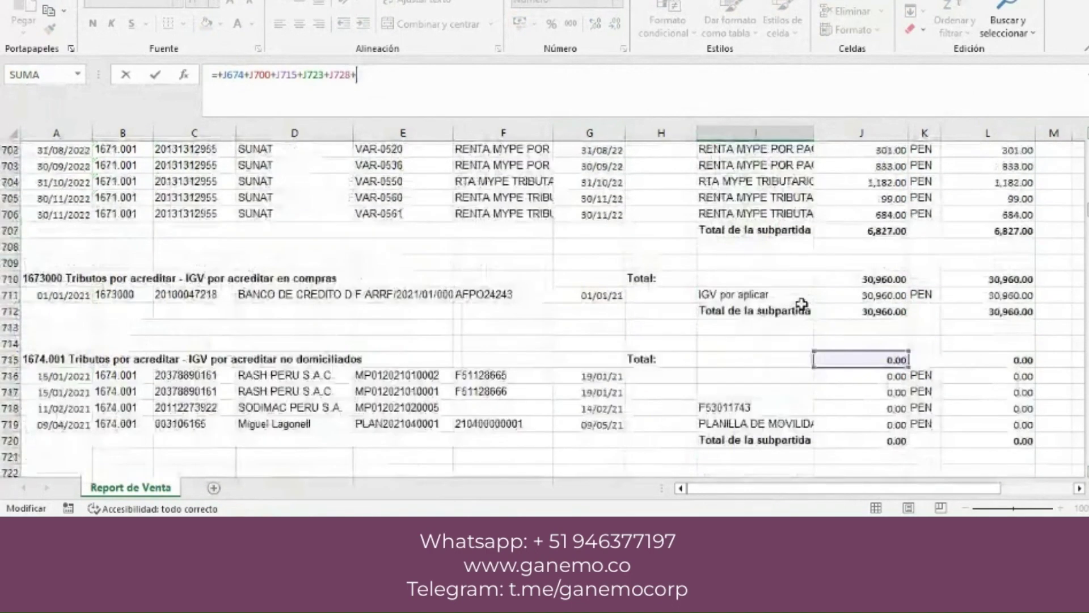
pyautogui.scroll(-1, 801, 304)
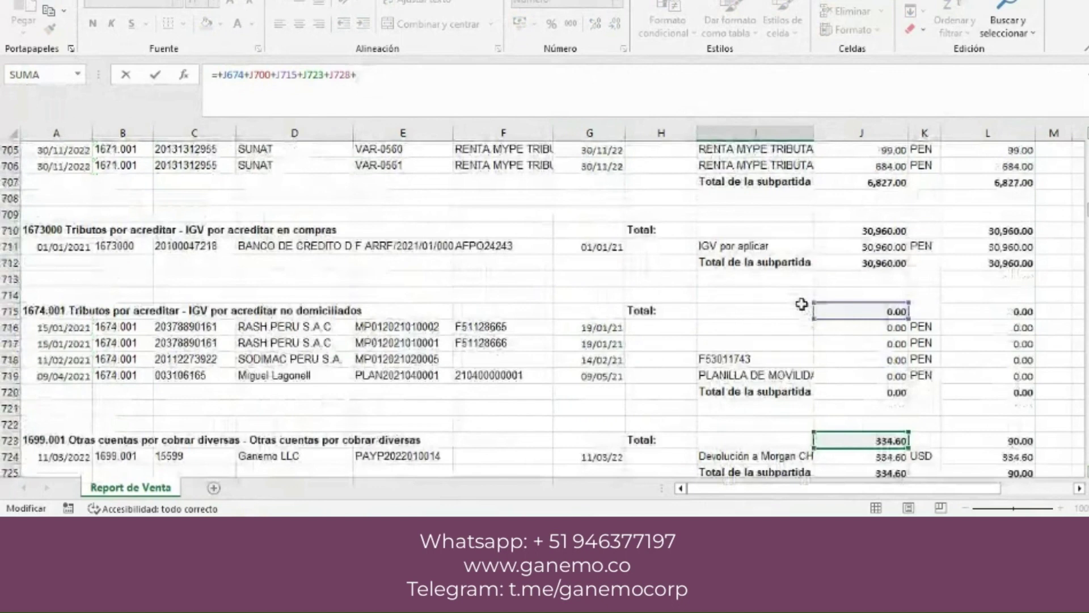
pyautogui.click(865, 221)
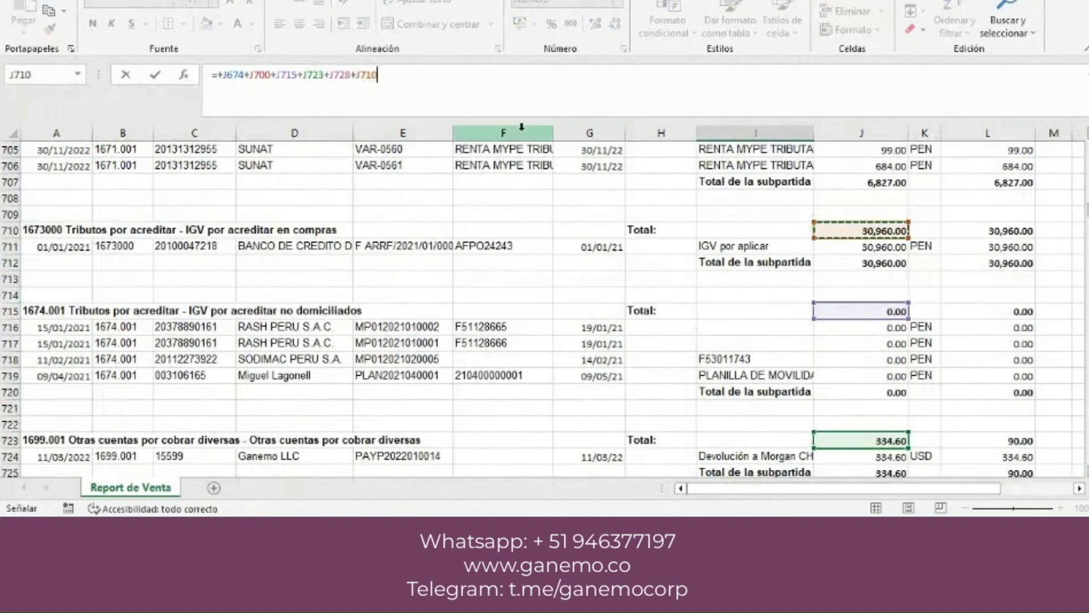
pyautogui.click(498, 89)
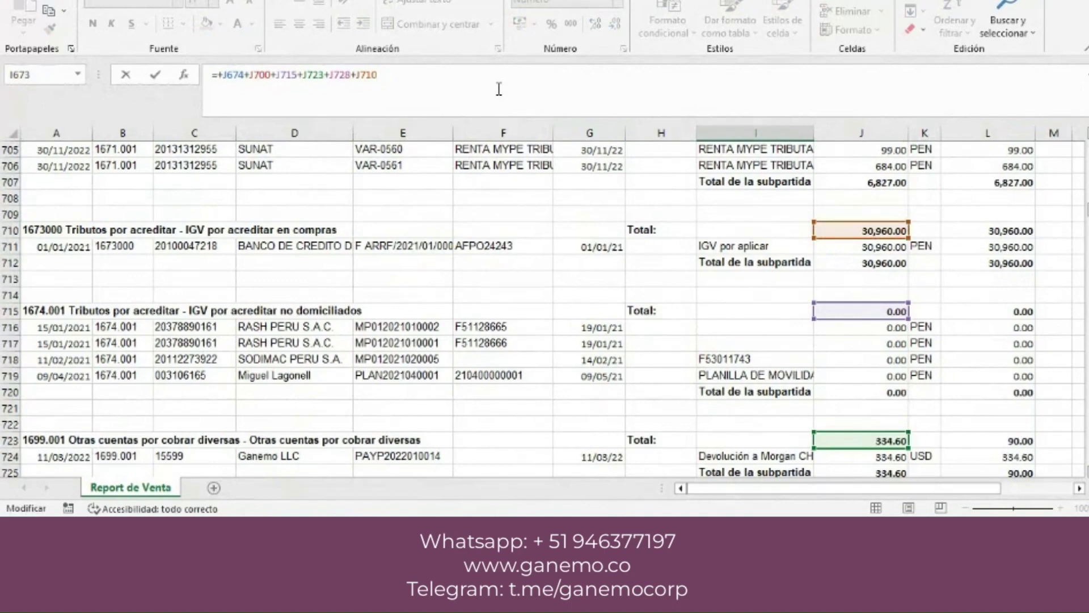
pyautogui.press('Return')
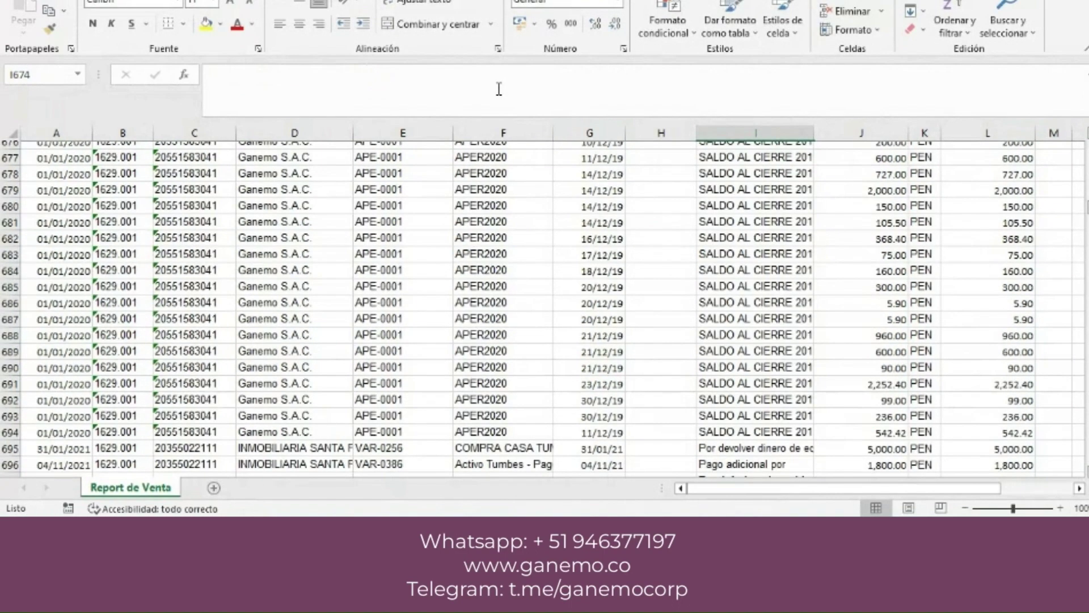
pyautogui.scroll(3, 688, 236)
pyautogui.click(778, 230)
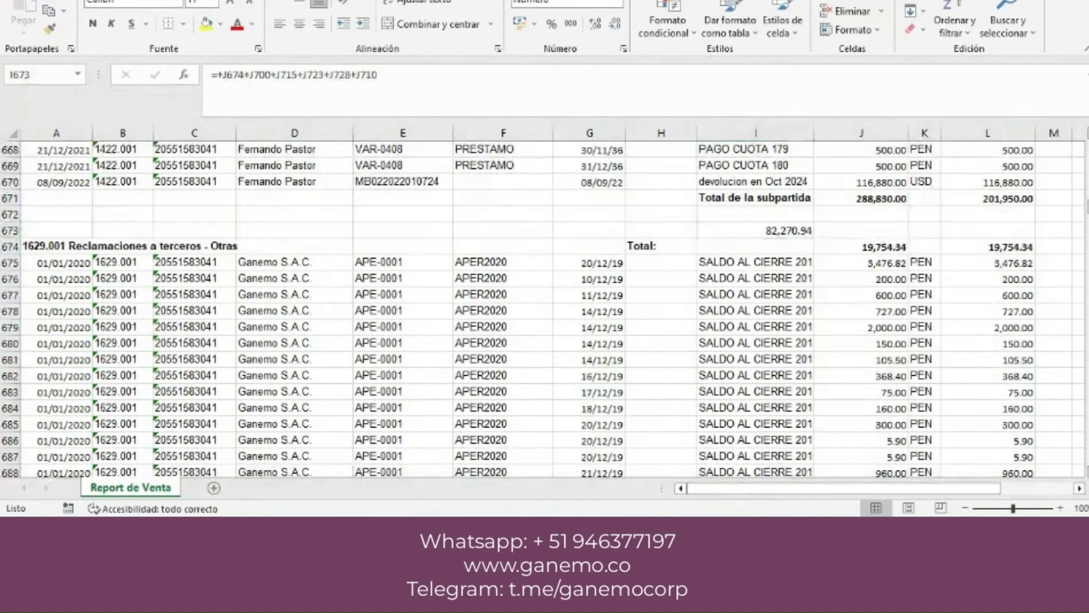
# - Fill total J42 in Libro_Cuentas por Cobrar Diversas and total I673 in Reporte_Notas_Anexos with yellow
pyautogui.moveTo(704, 537)
pyautogui.click(706, 462)
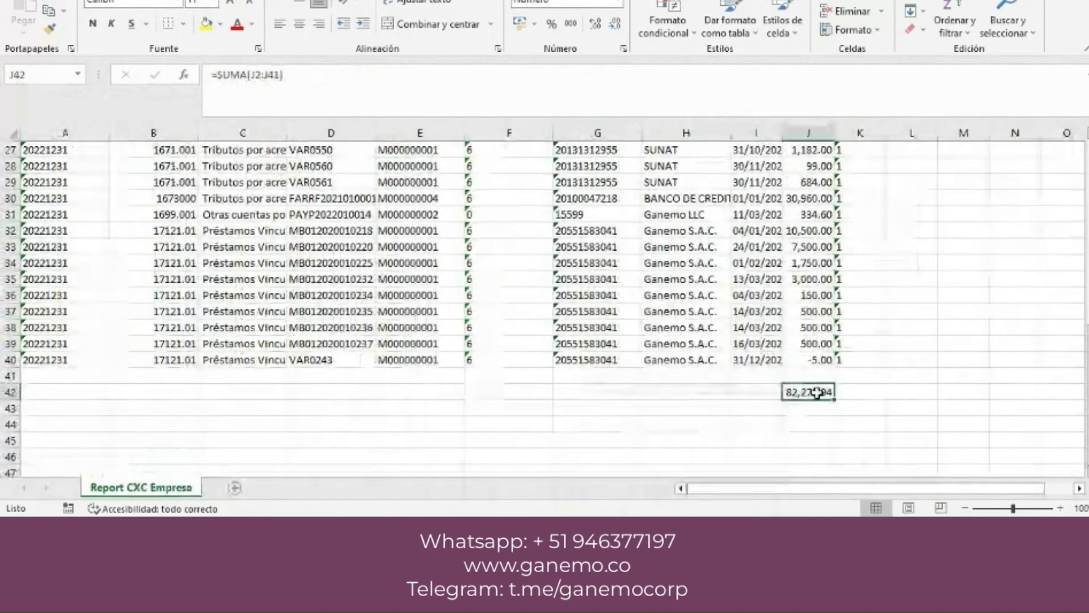
pyautogui.click(207, 25)
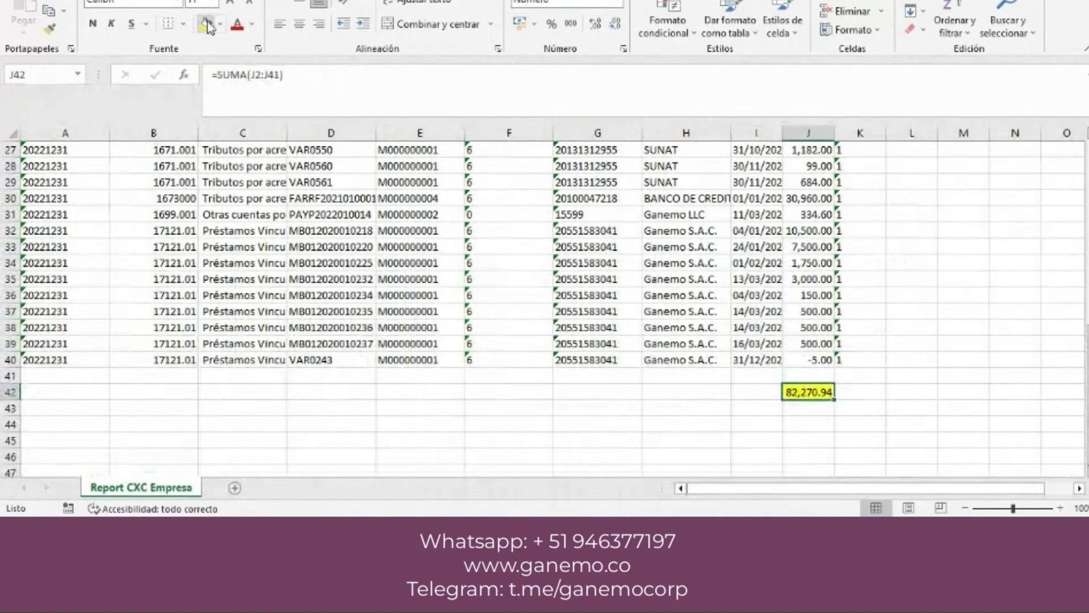
pyautogui.moveTo(608, 603)
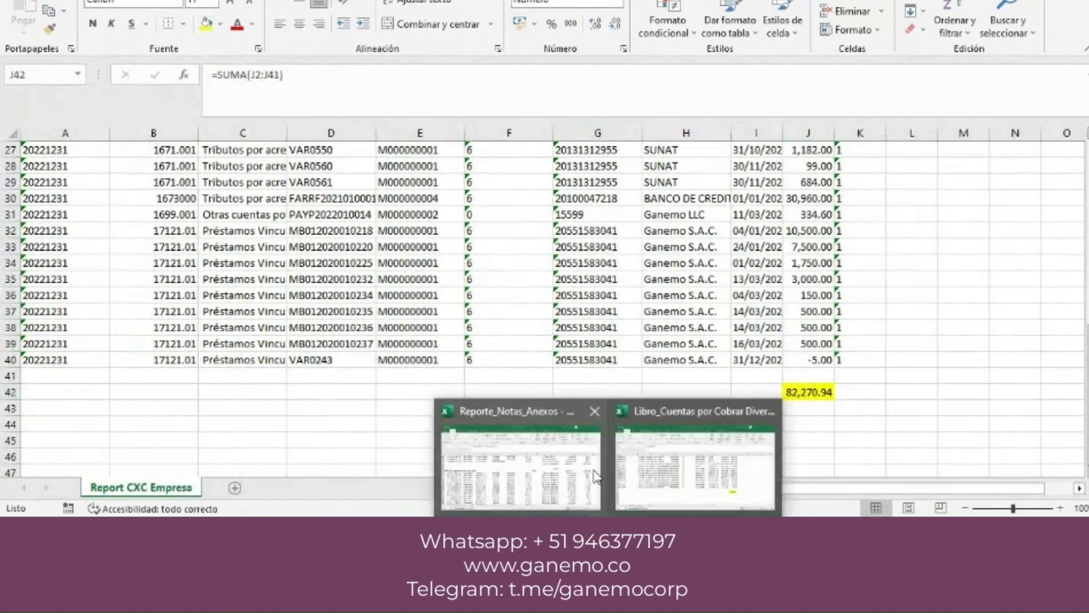
pyautogui.click(595, 476)
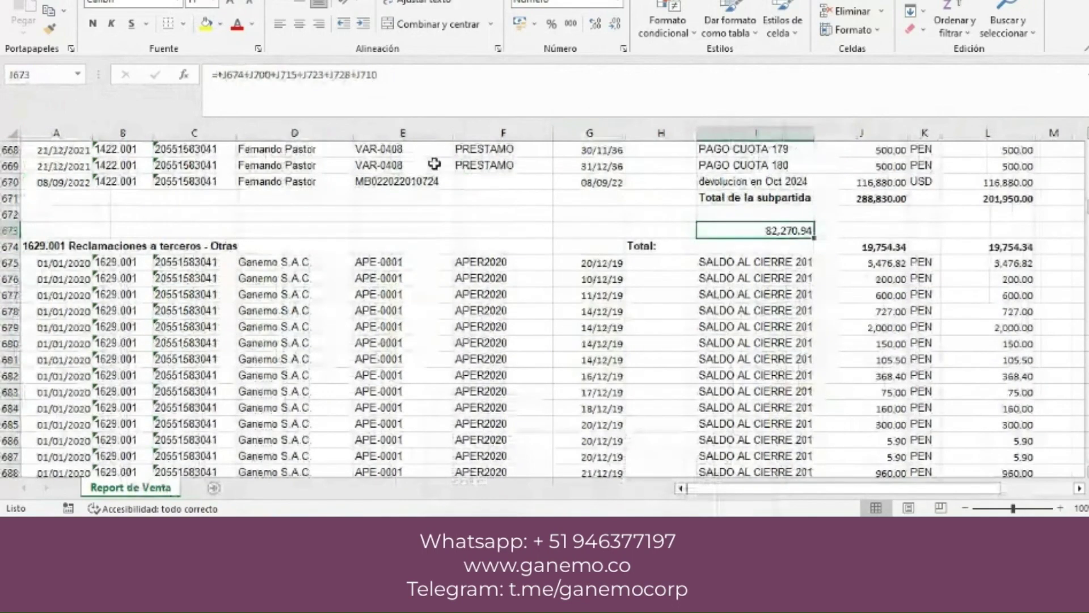
pyautogui.click(208, 25)
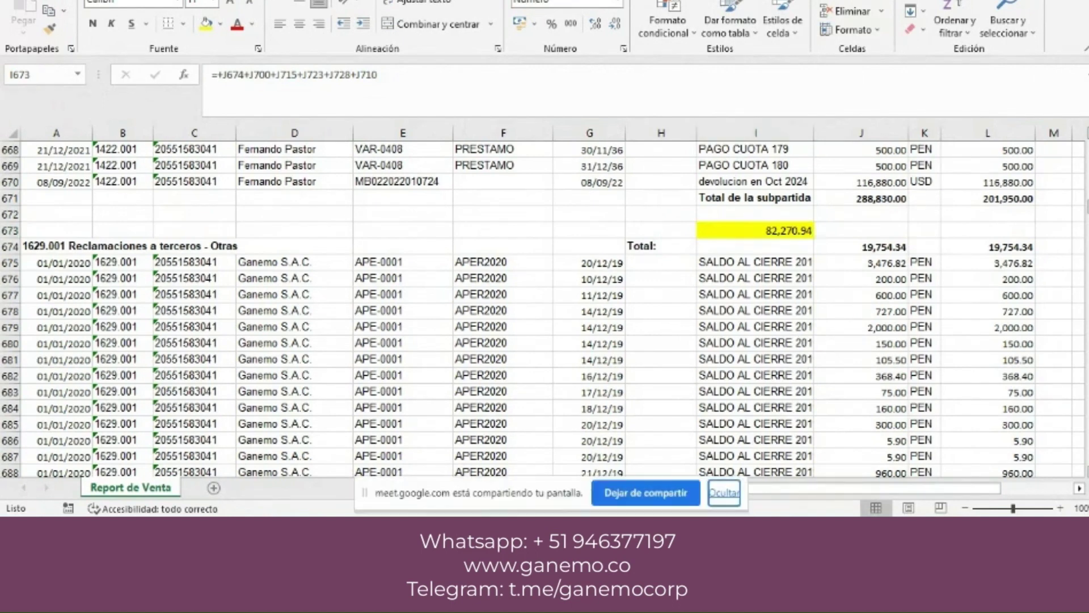
# - Check the report list of the inventory and balances book in Odoo, then return to the highlighted total in Reporte_Notas_Anexos
pyautogui.hotkey('alt', 'Tab')
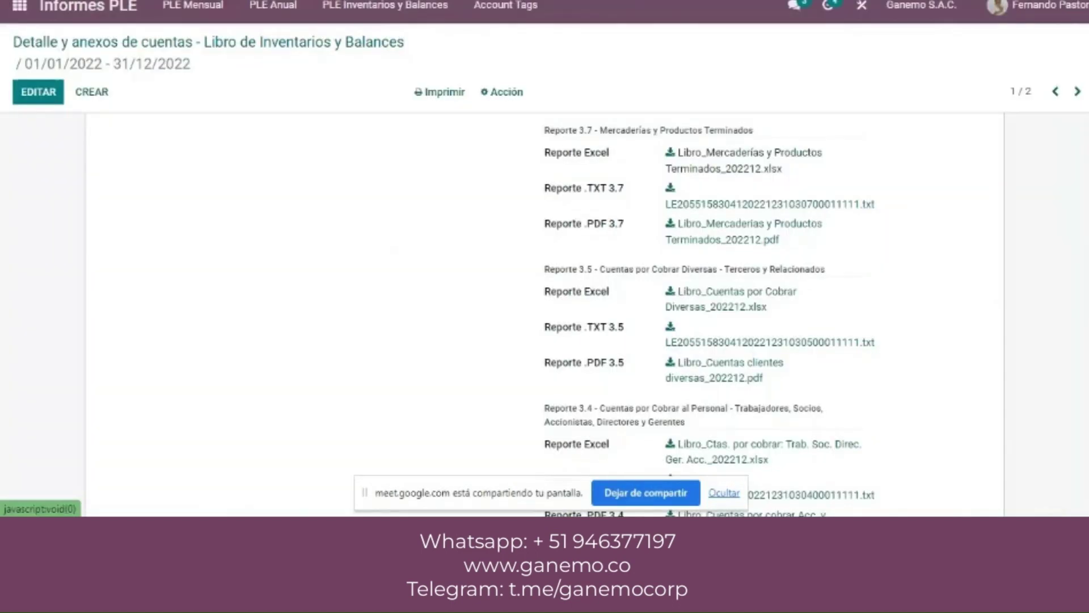
pyautogui.click(640, 448)
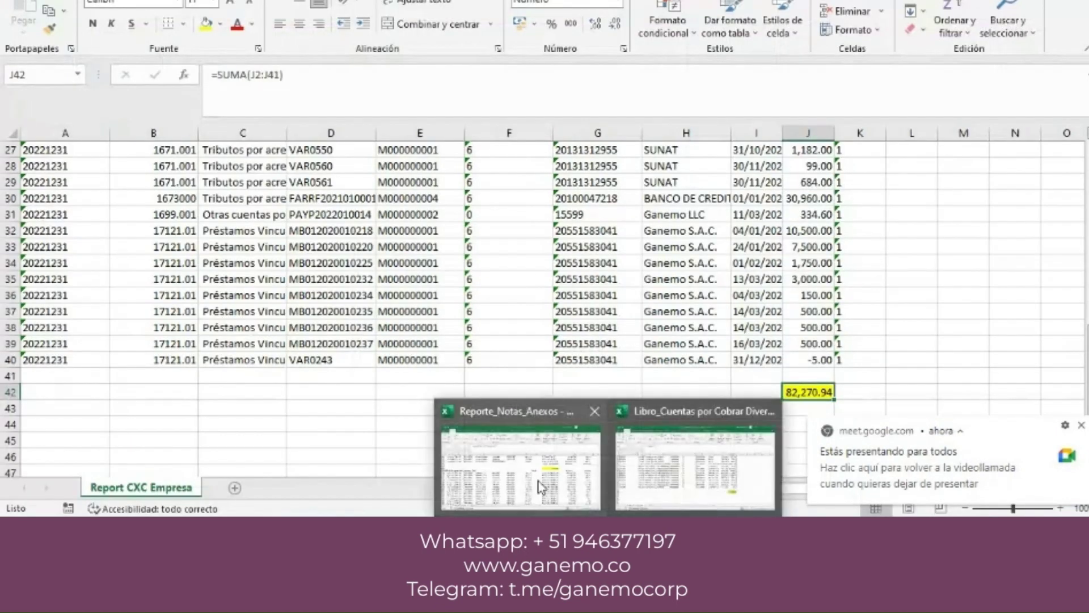
pyautogui.click(540, 487)
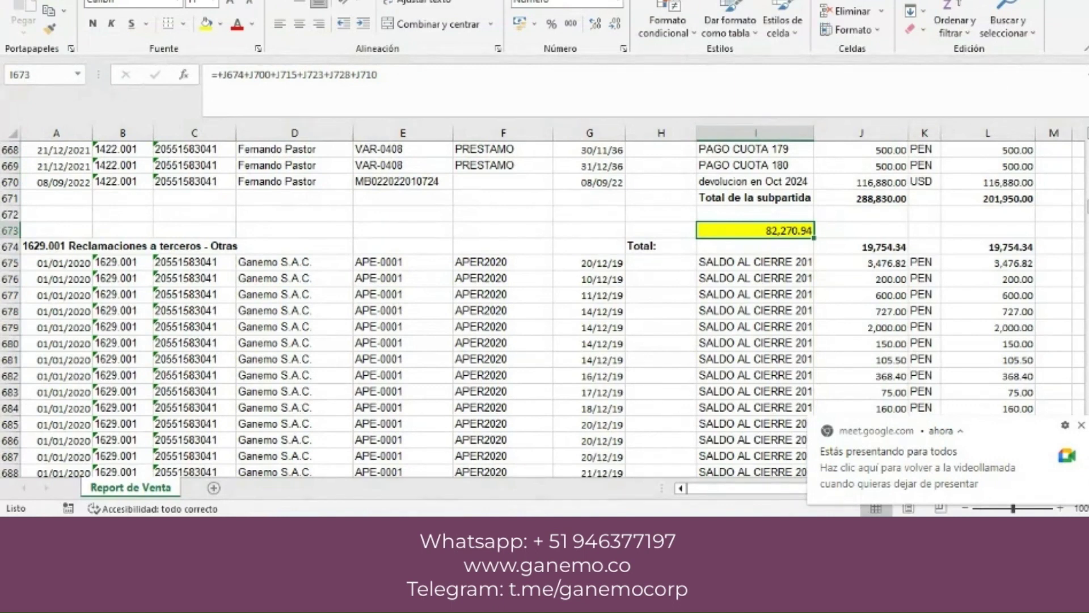
# - Switch to the Libro_Cuentas por Cobrar Diversas workbook and close it
pyautogui.moveTo(608, 601)
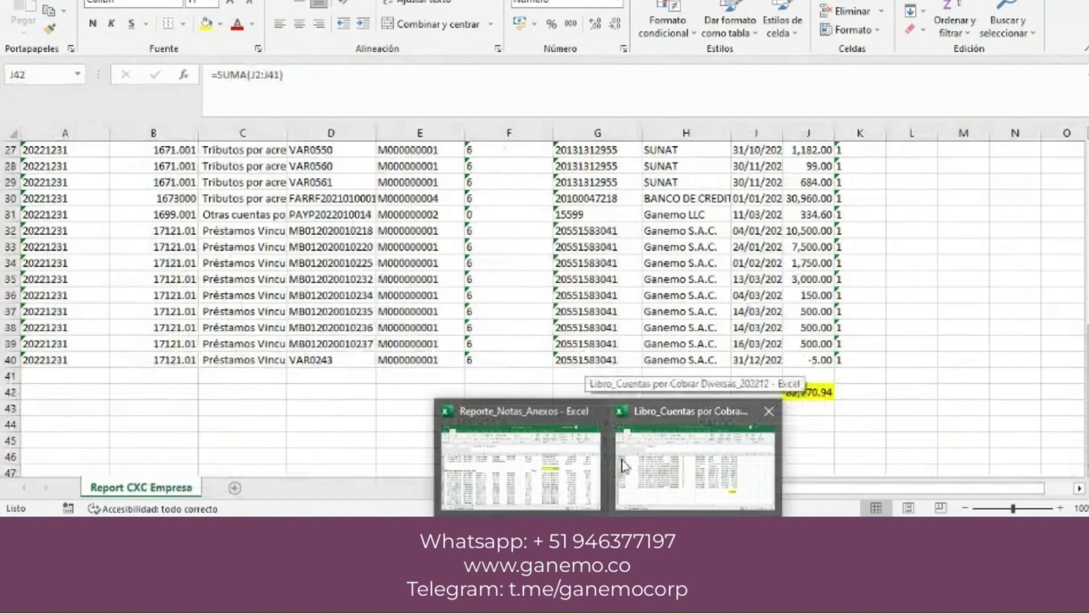
pyautogui.click(624, 467)
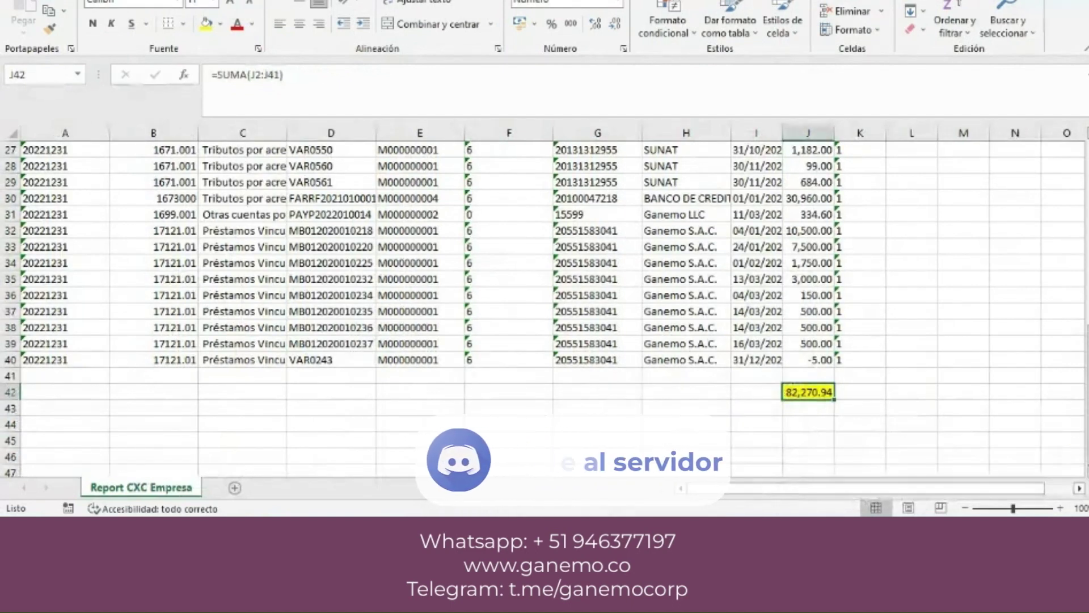
pyautogui.hotkey('alt', 'F4')
pyautogui.click(561, 252)
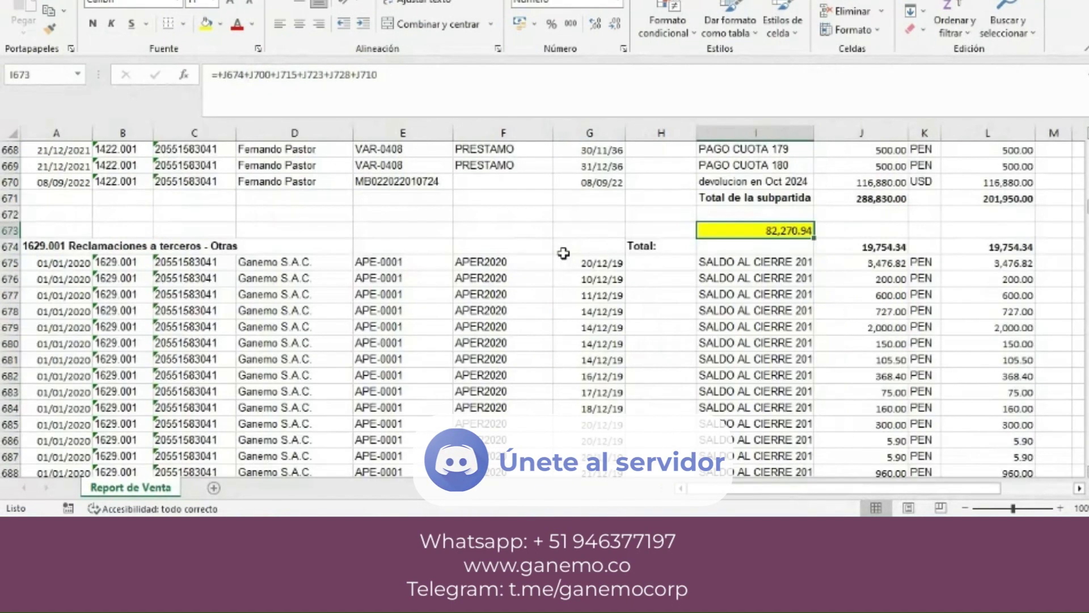